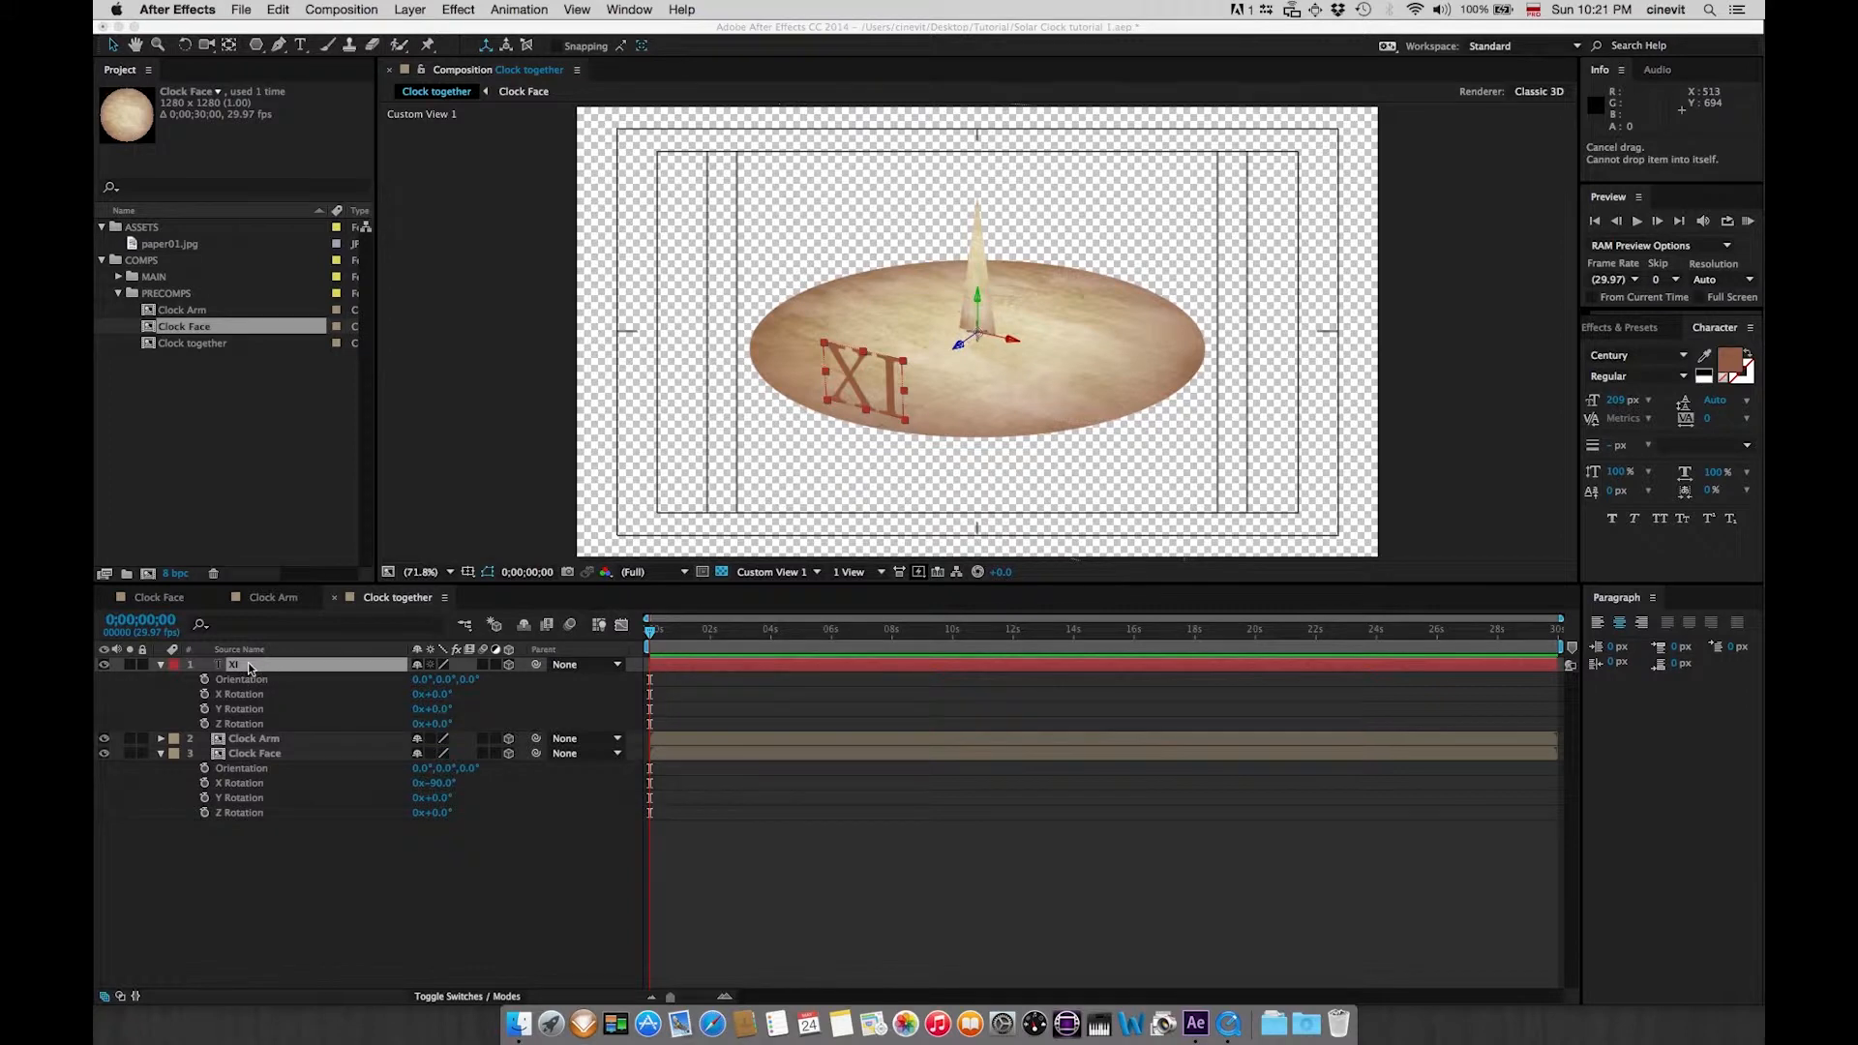
- Replace the text of the XI numeral layer with I
double_click(257, 667)
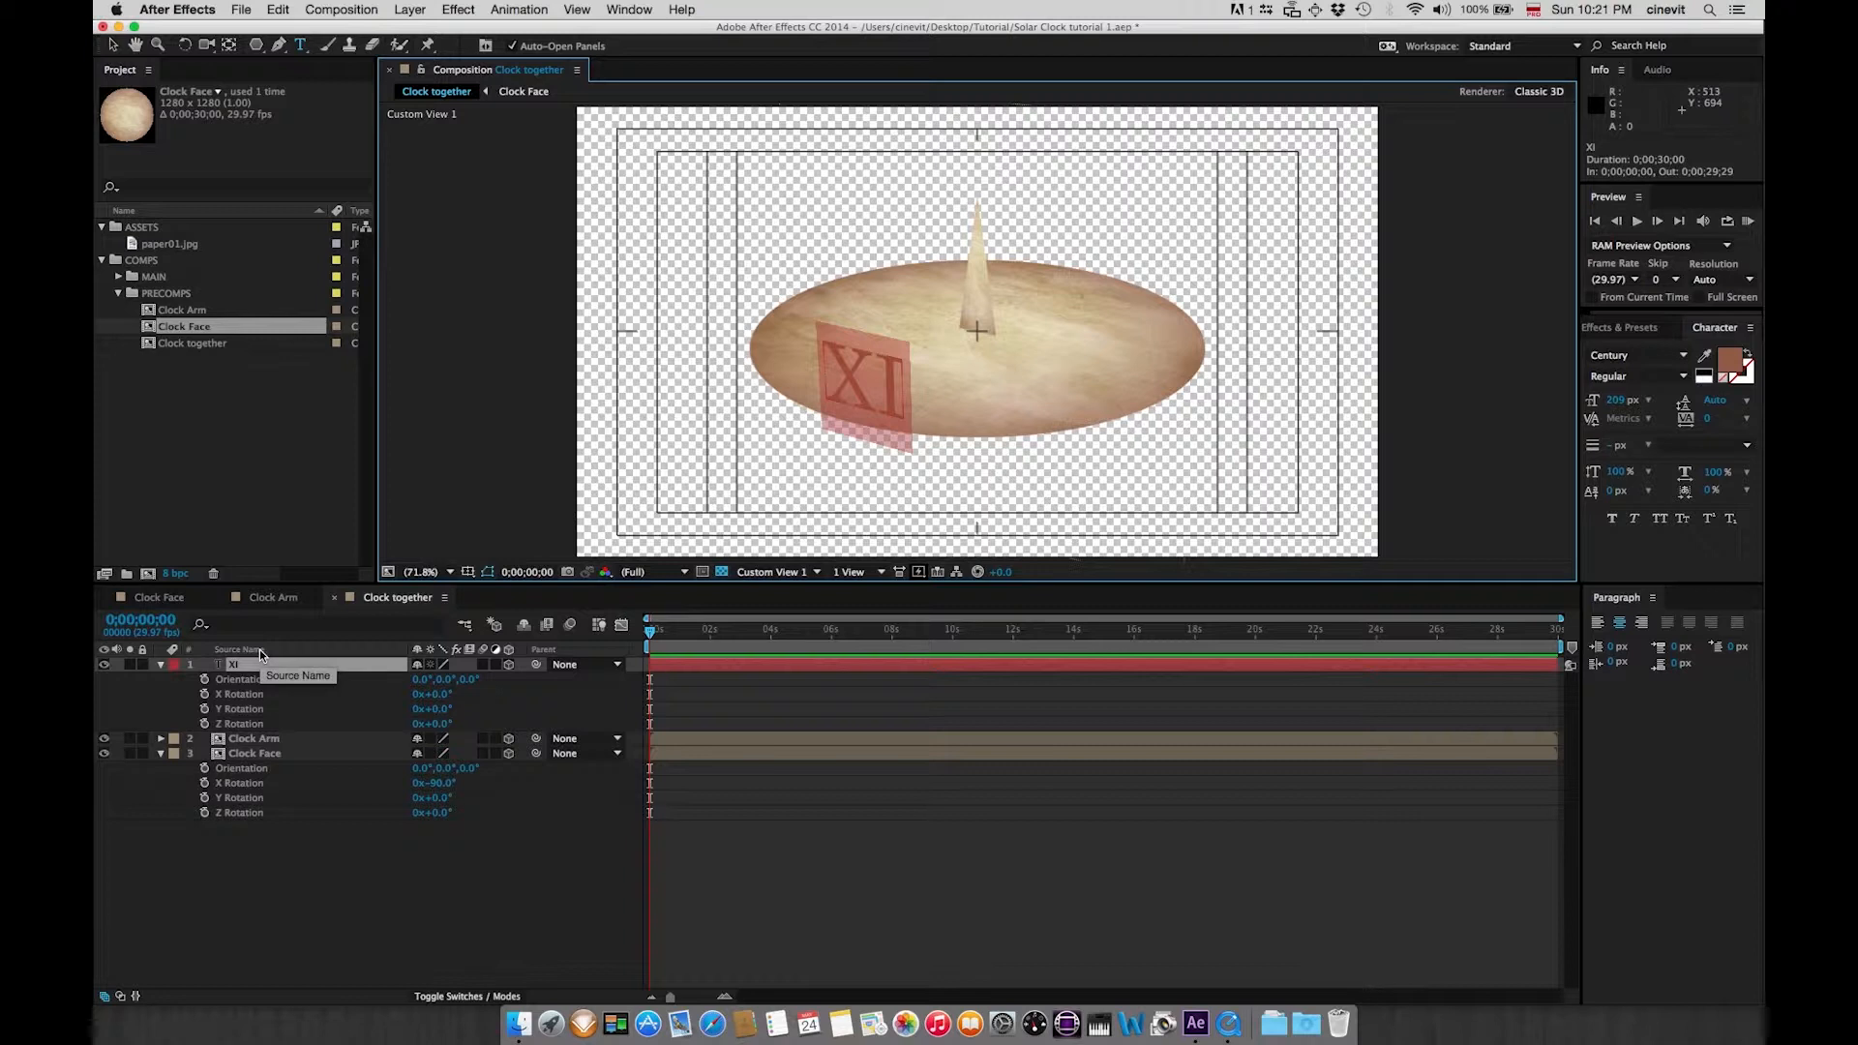
type("I")
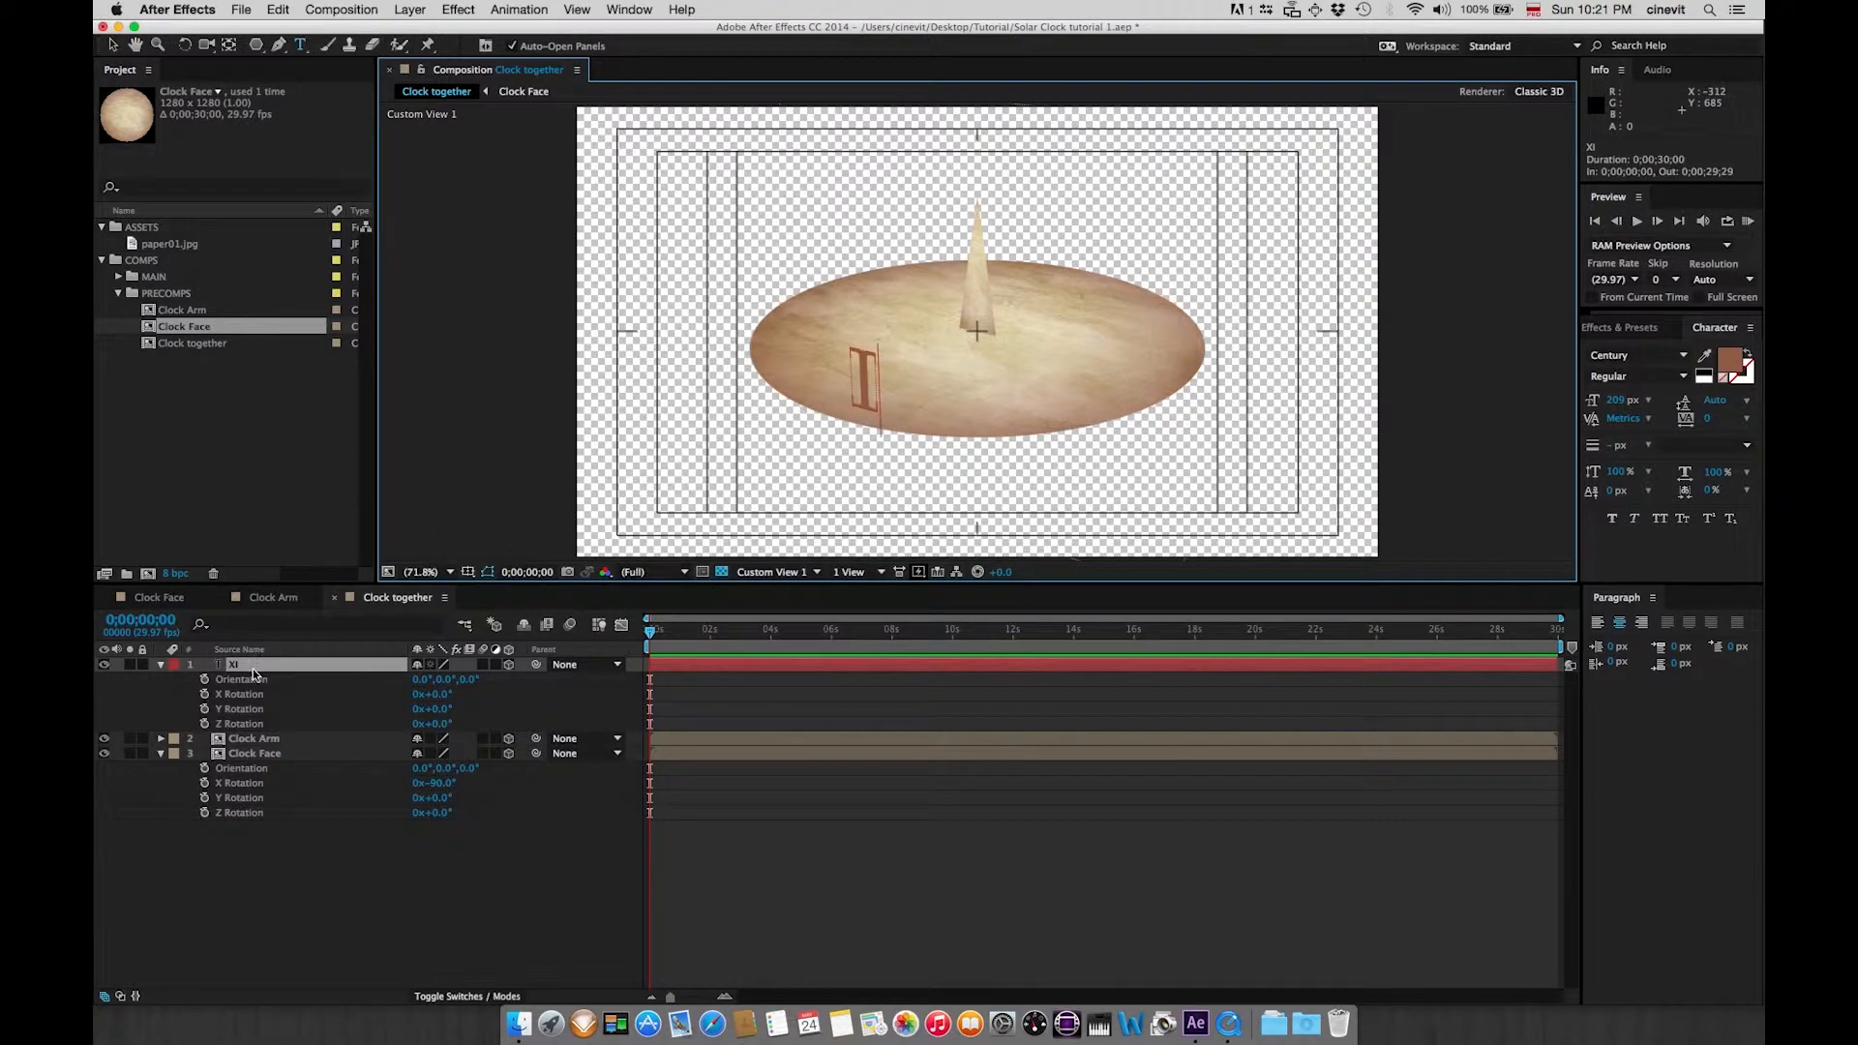
left_click(253, 668)
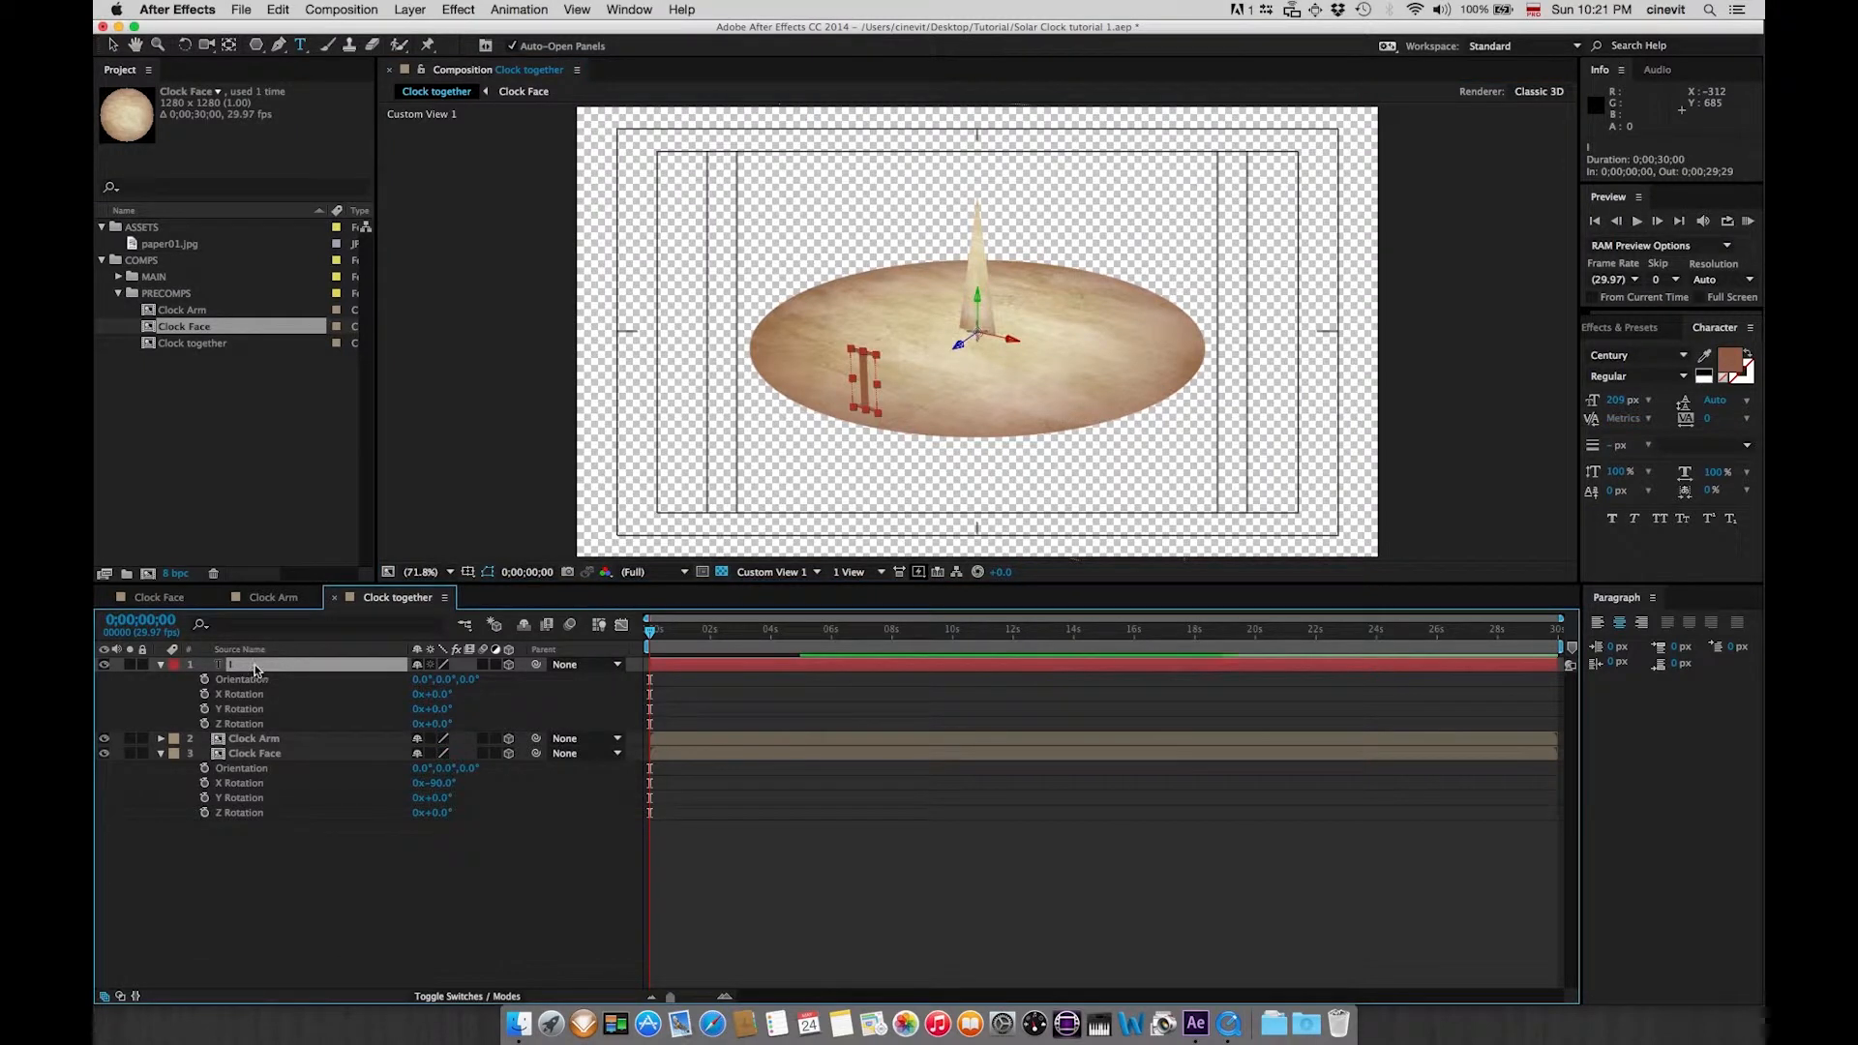
double_click(253, 667)
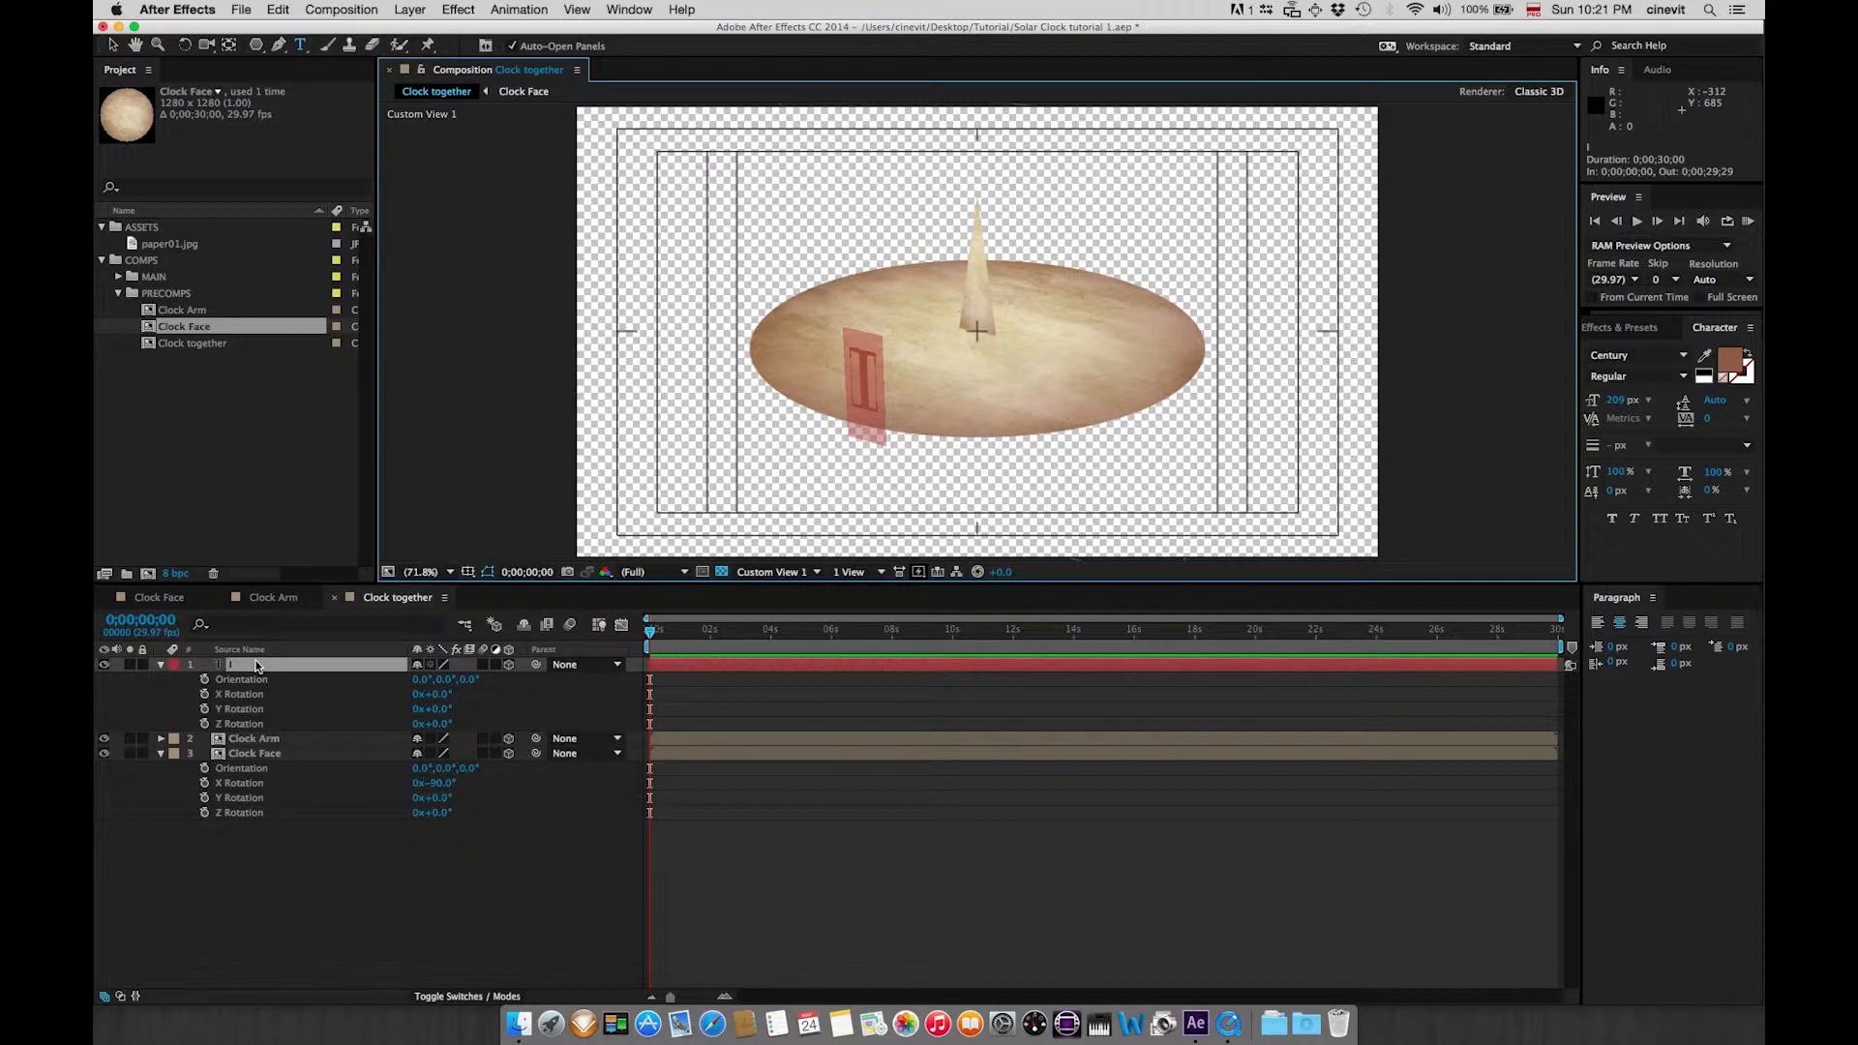
left_click(253, 668)
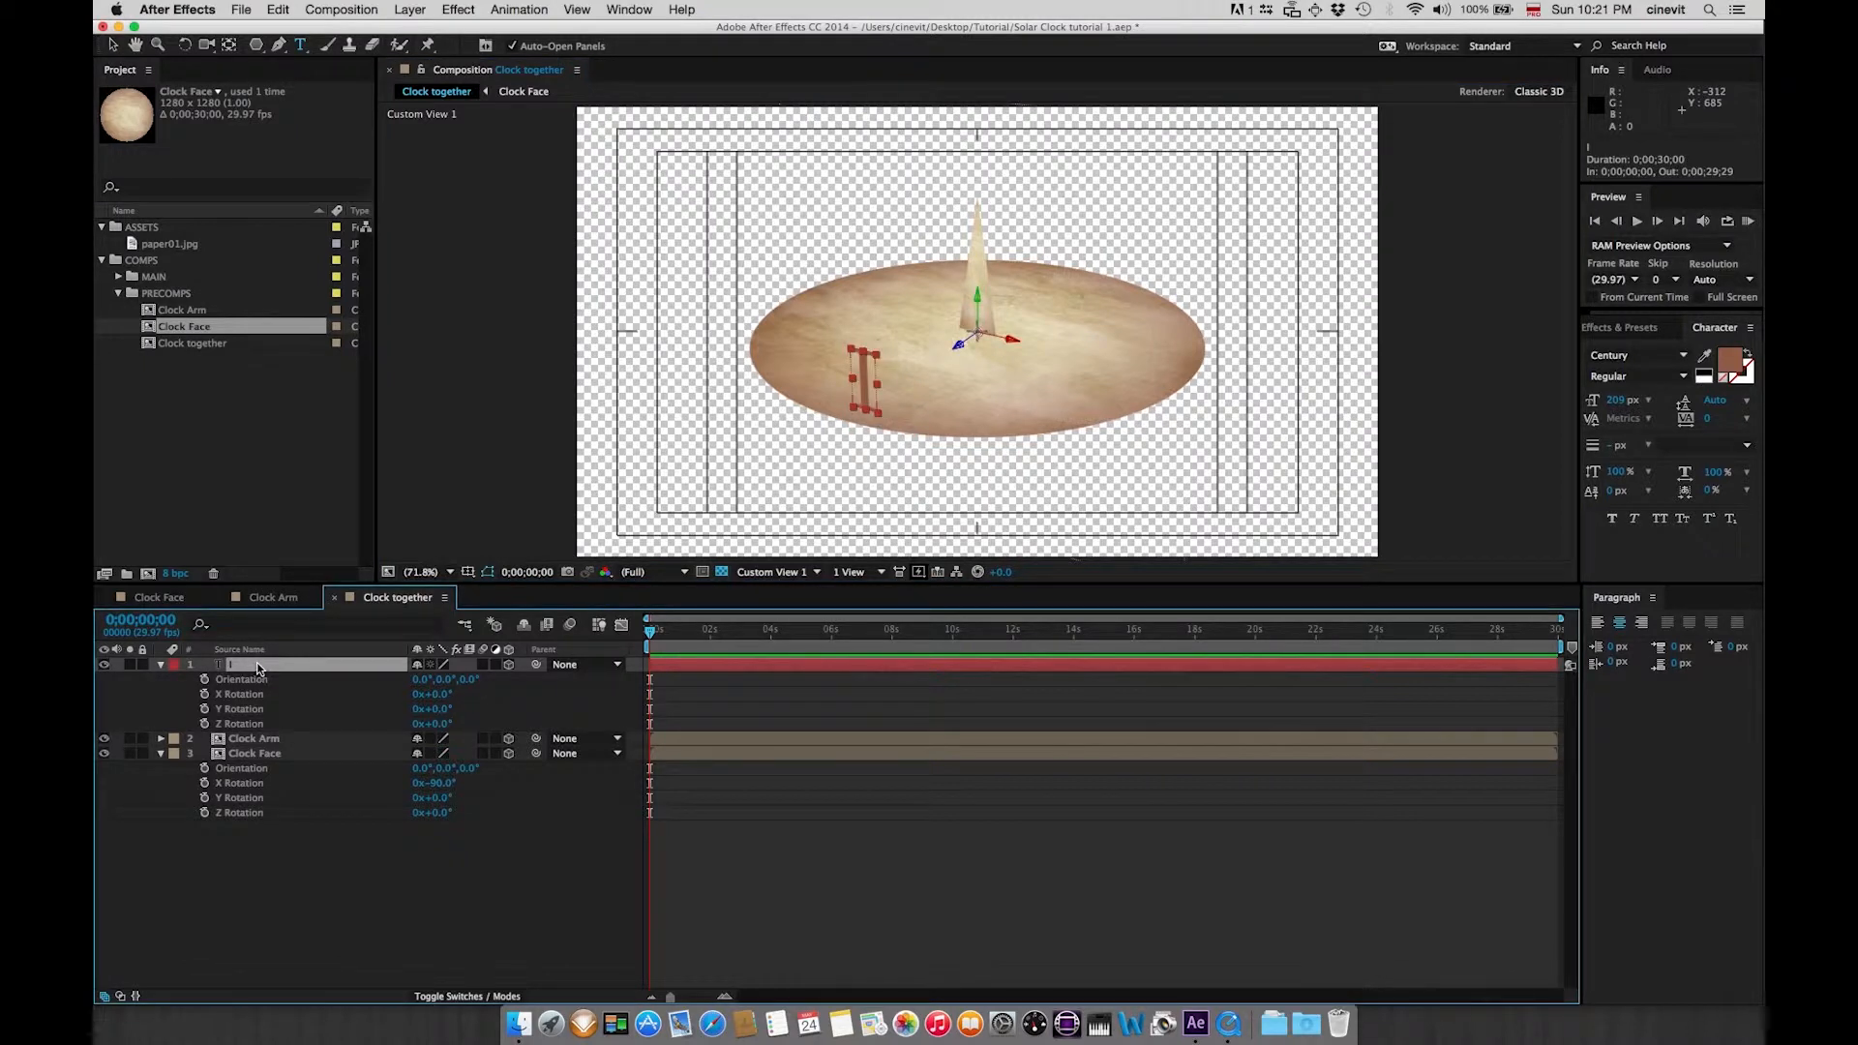
- Create numeral II from a duplicate of the I text layer, with Y Rotation set to 30° and its text changed to II
key("super+d")
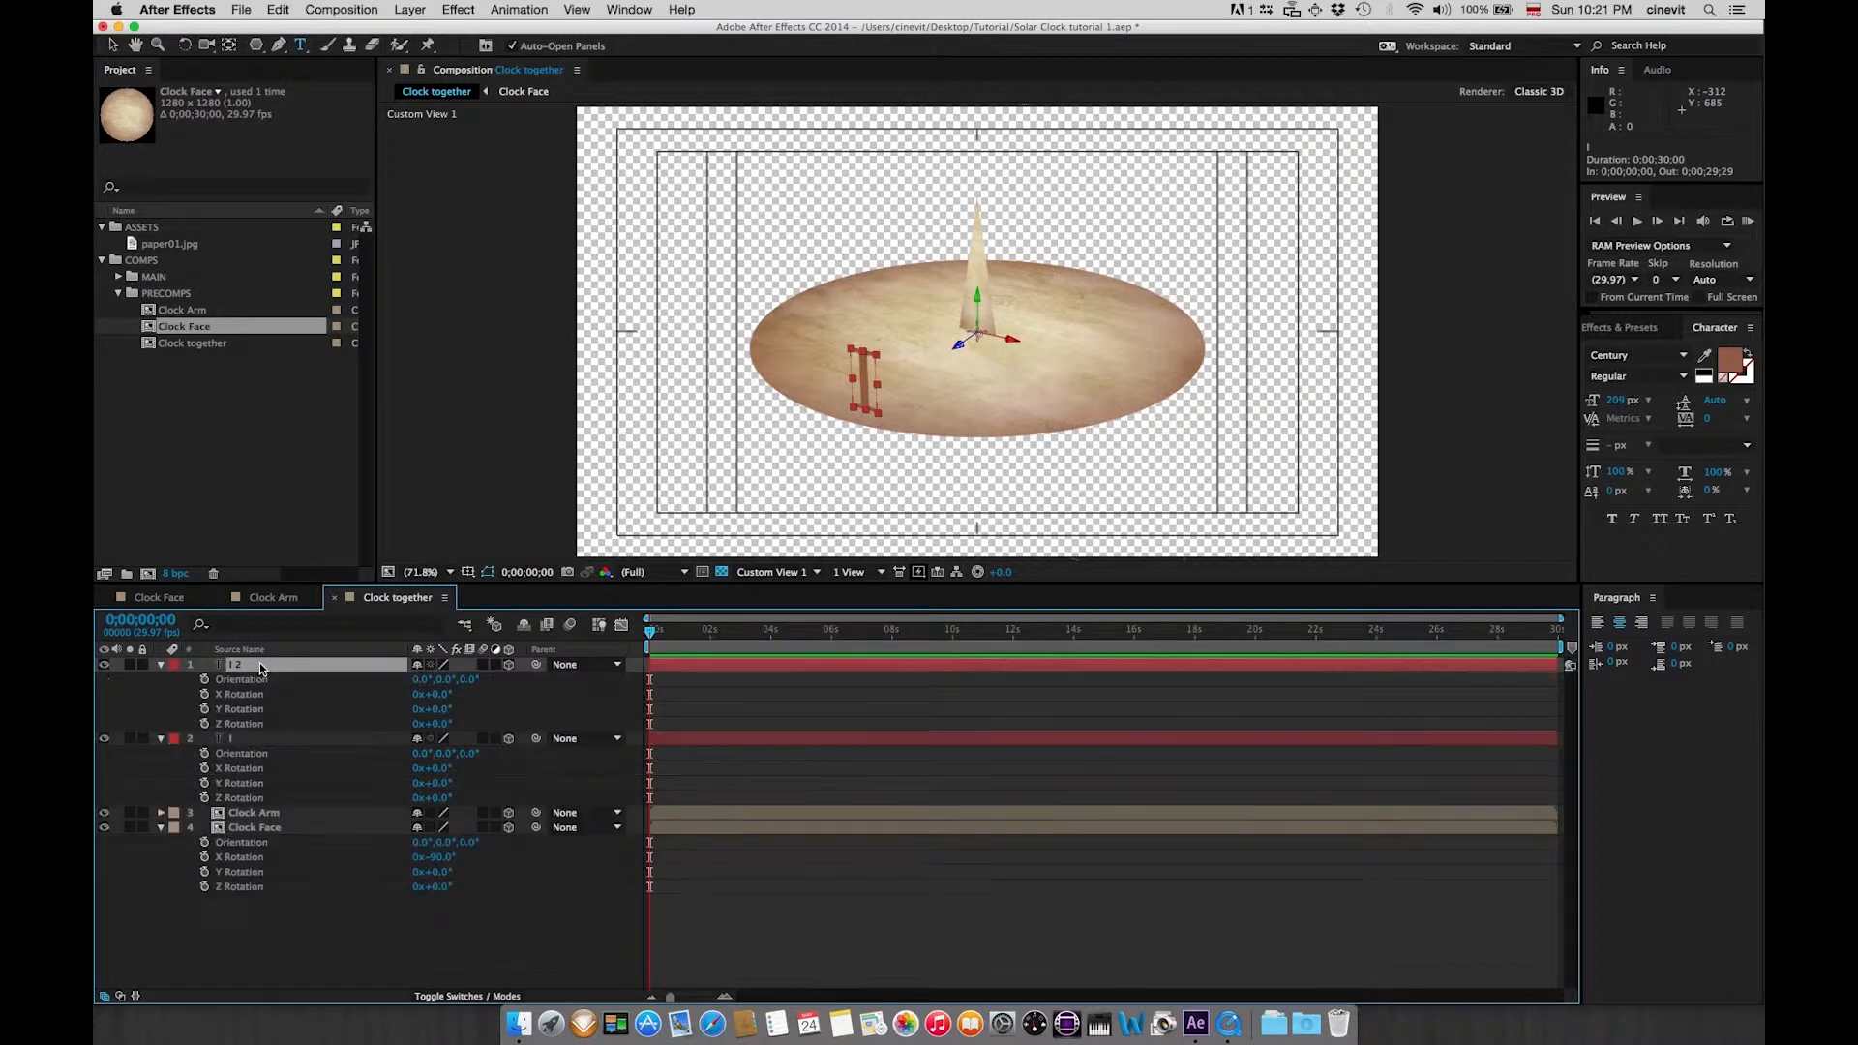
key("r")
left_click(450, 710)
type("30")
key("Return")
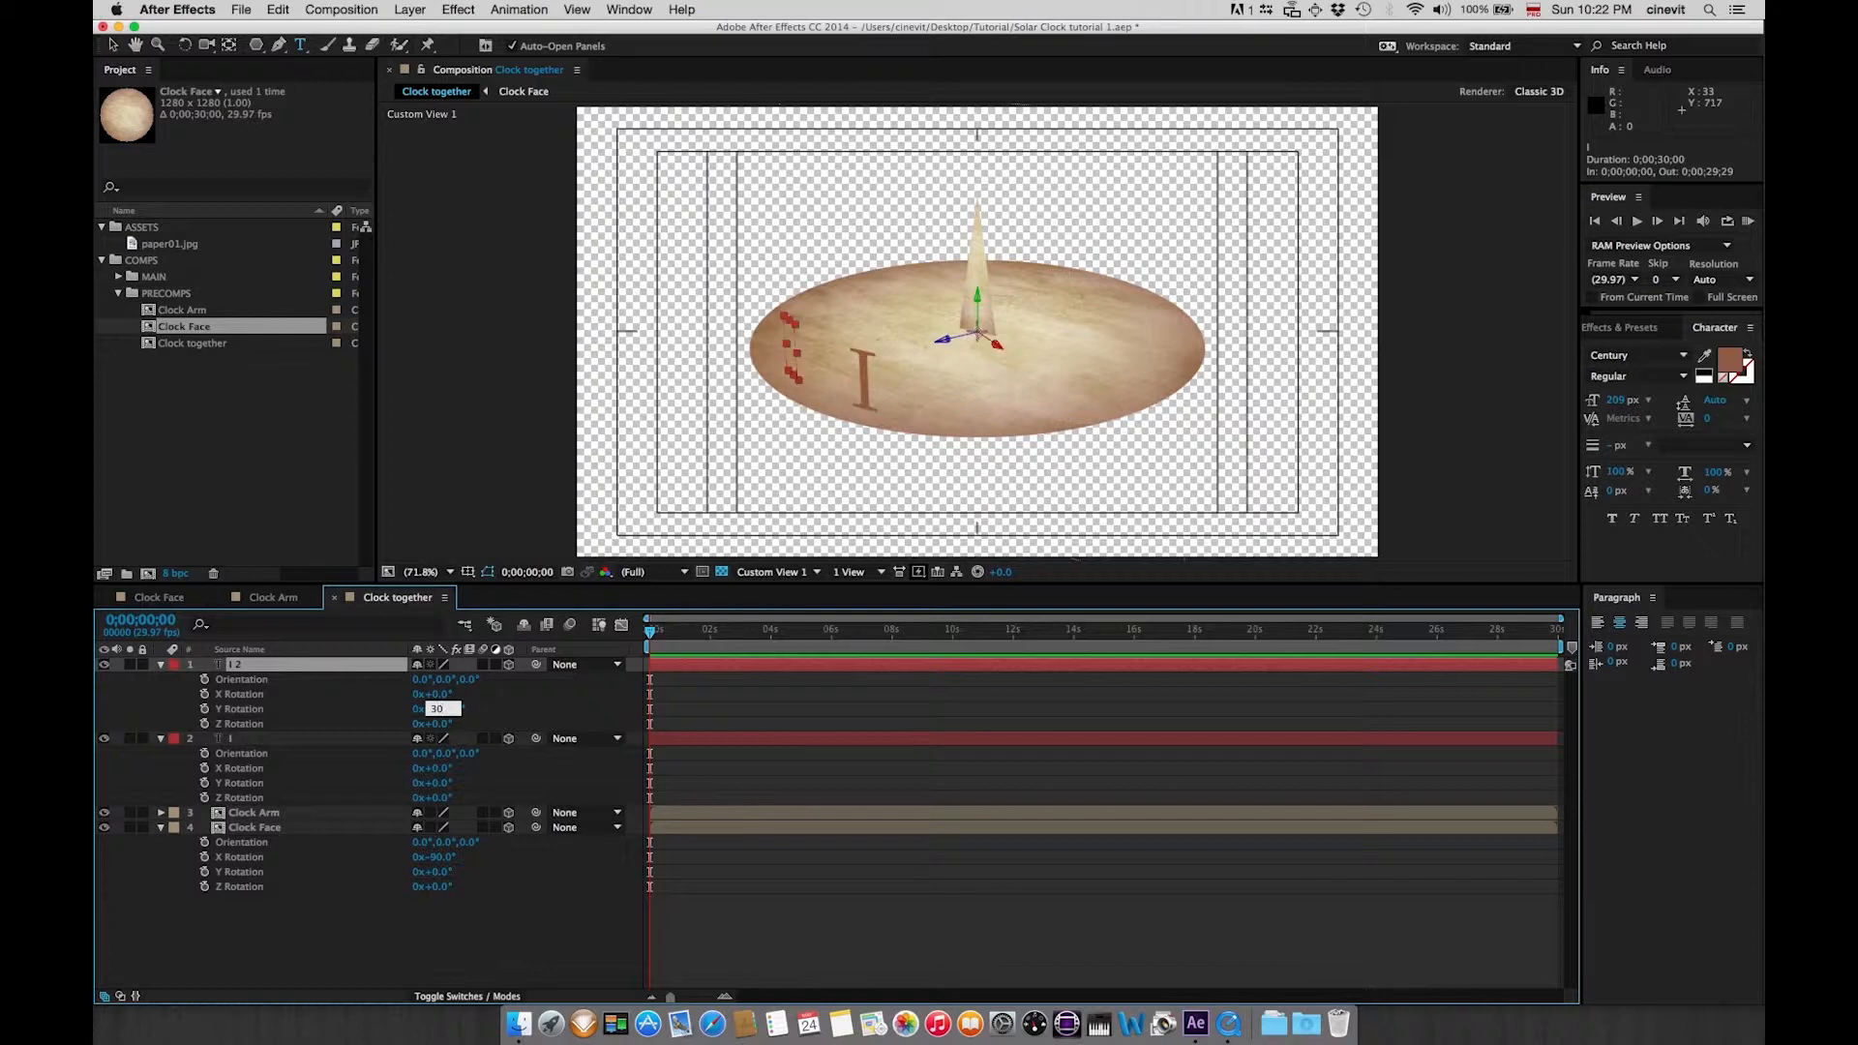
left_click(305, 667)
double_click(262, 667)
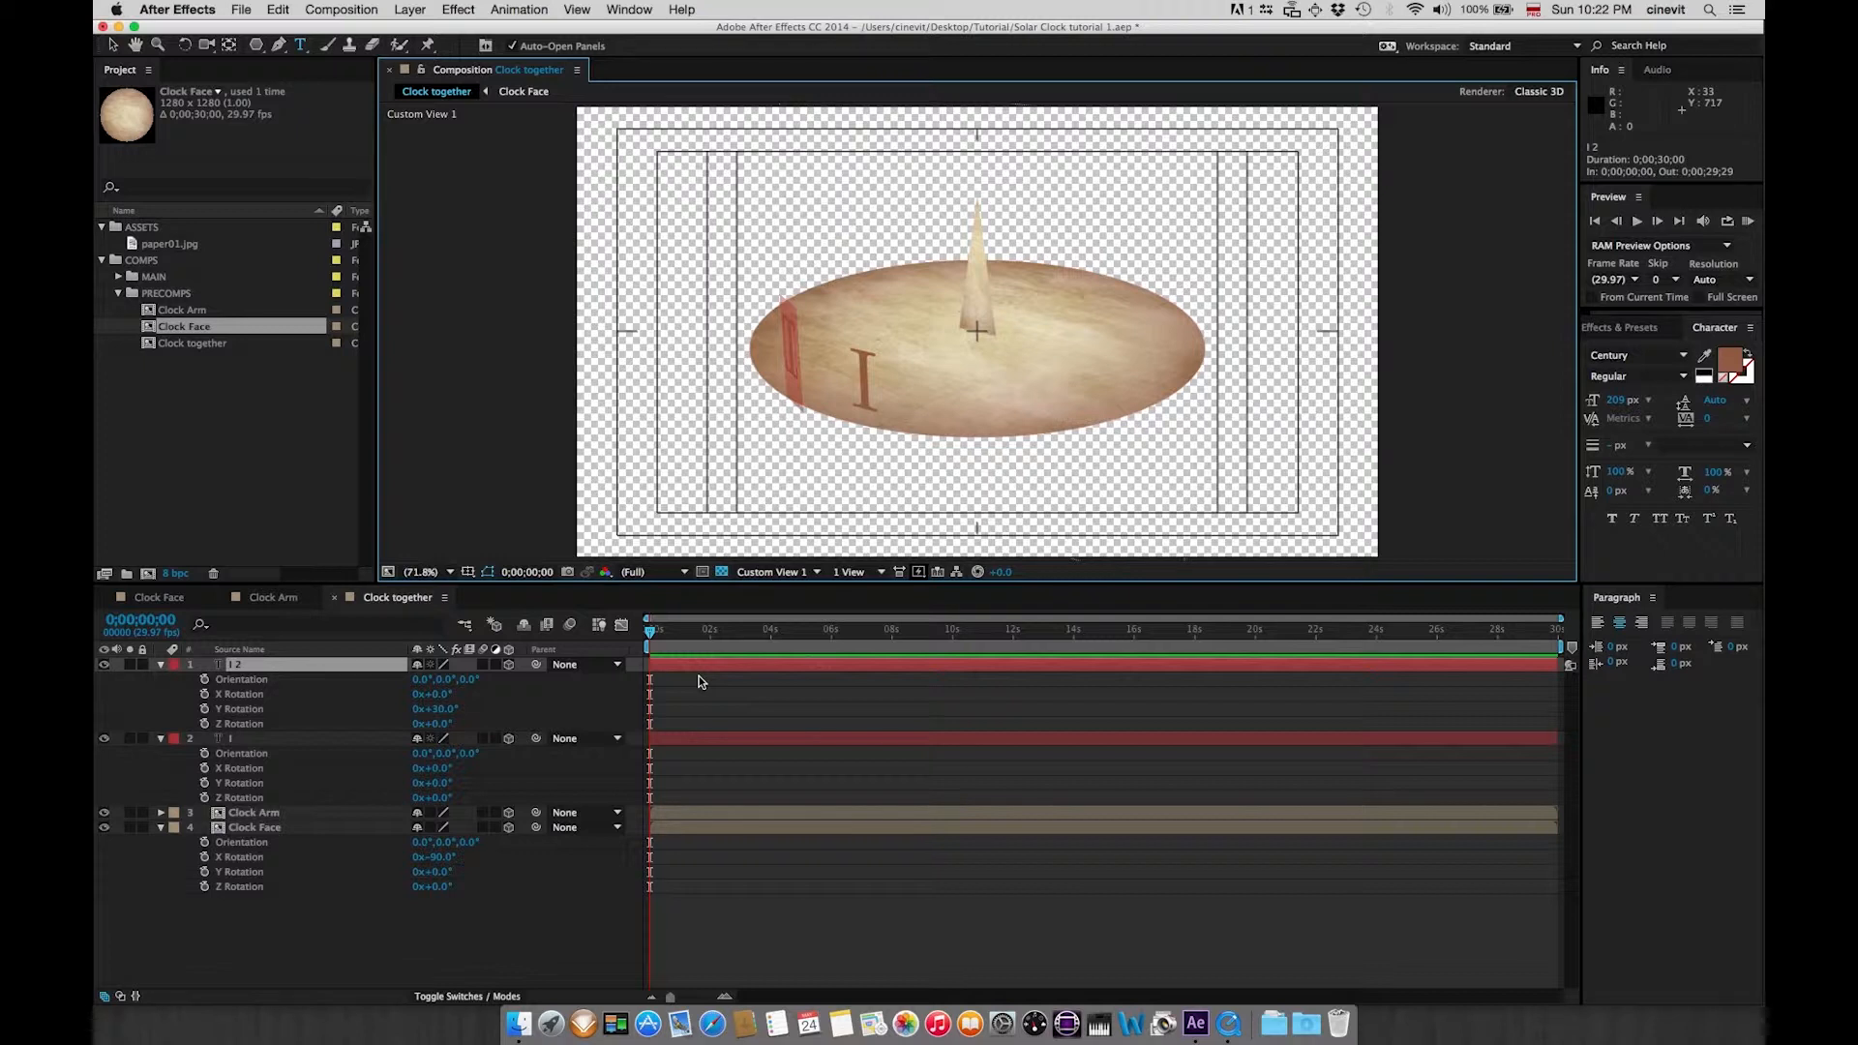
type("II")
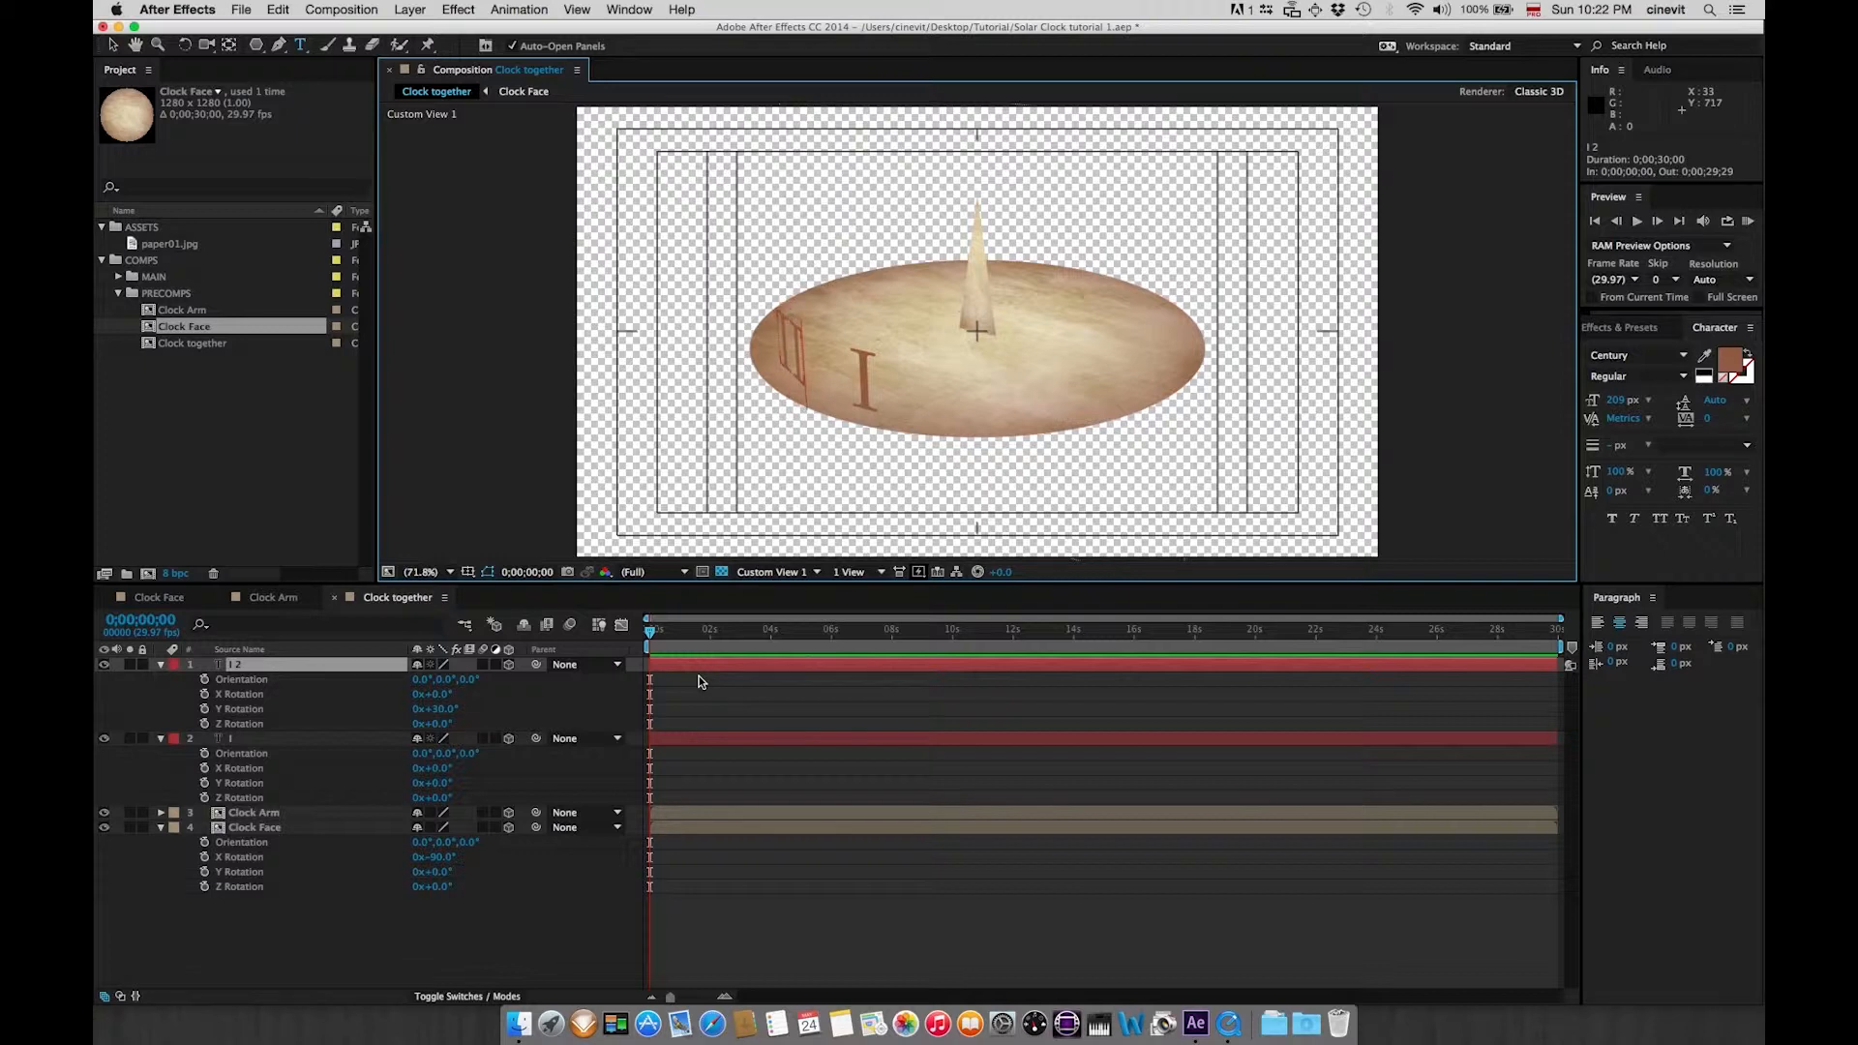
left_click(268, 668)
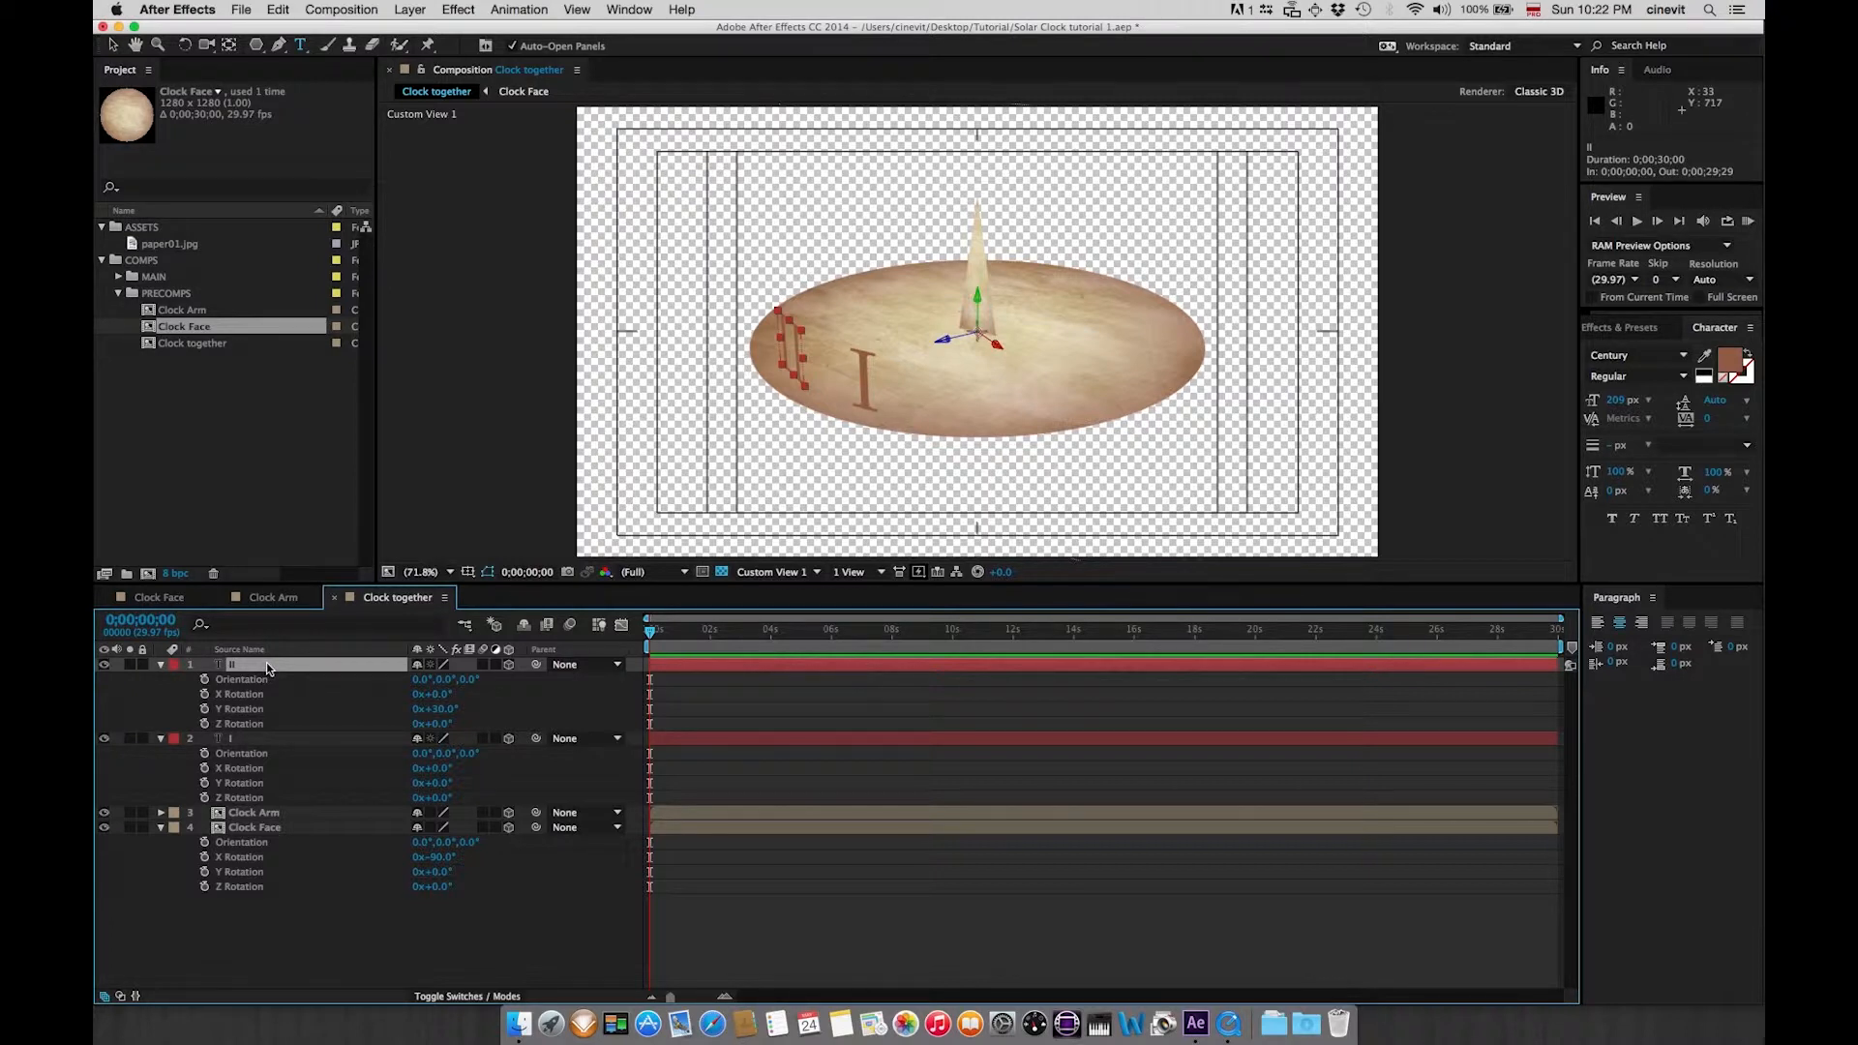
- Create numeral III from a duplicate of the II layer, adding 30° for a Y Rotation of 60° and changing its text to III
key("super+d")
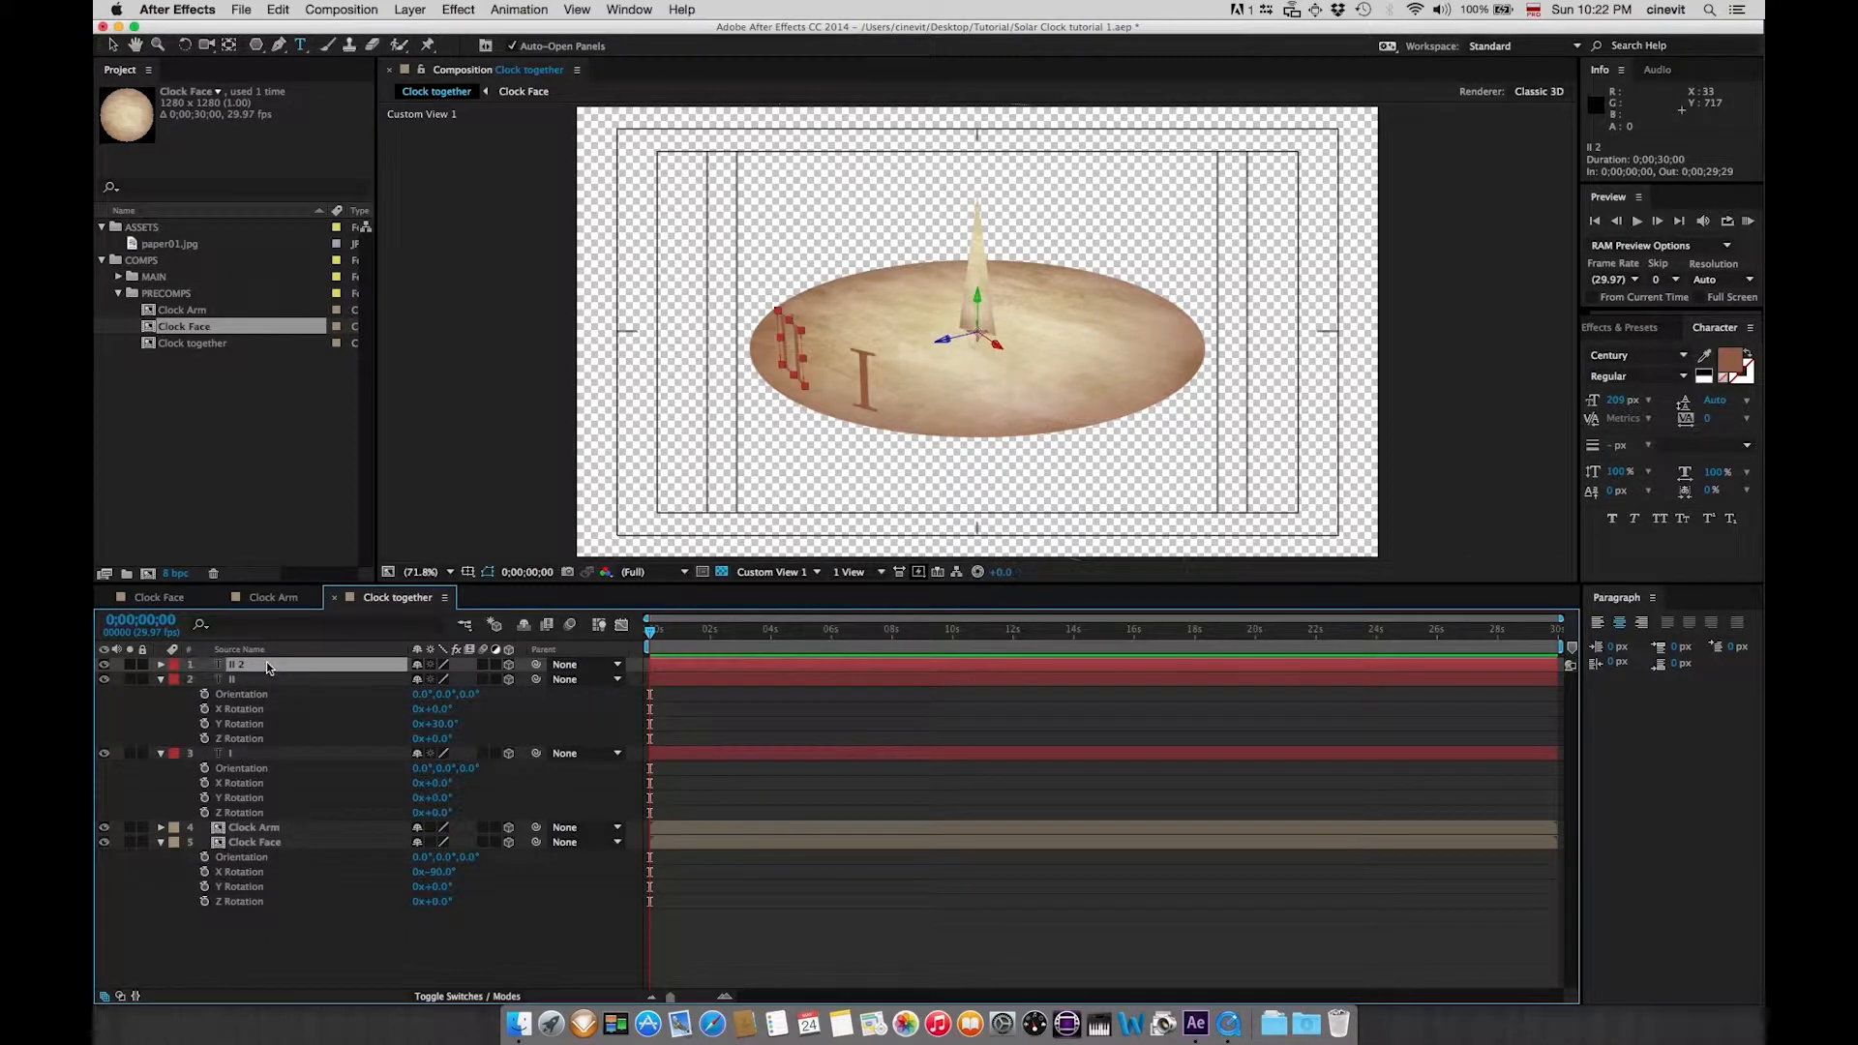
key("r")
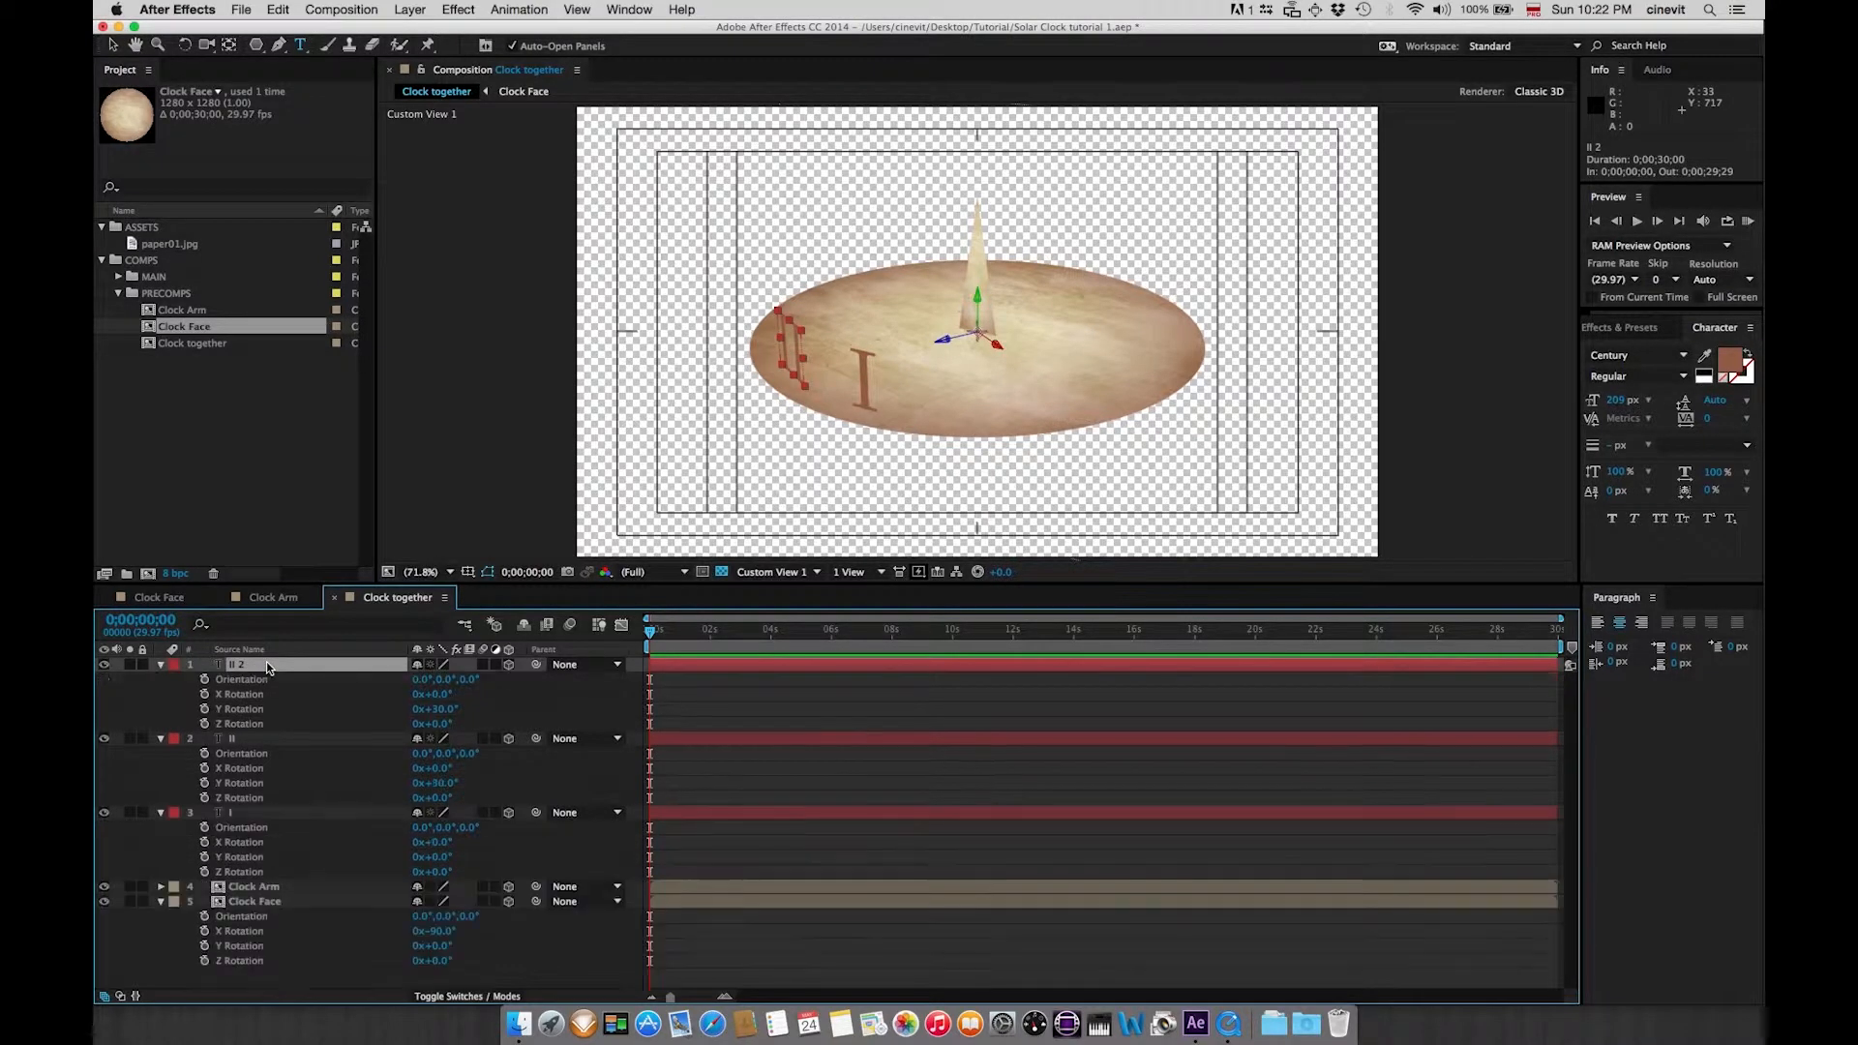
left_click(440, 709)
type("+30")
key("Return")
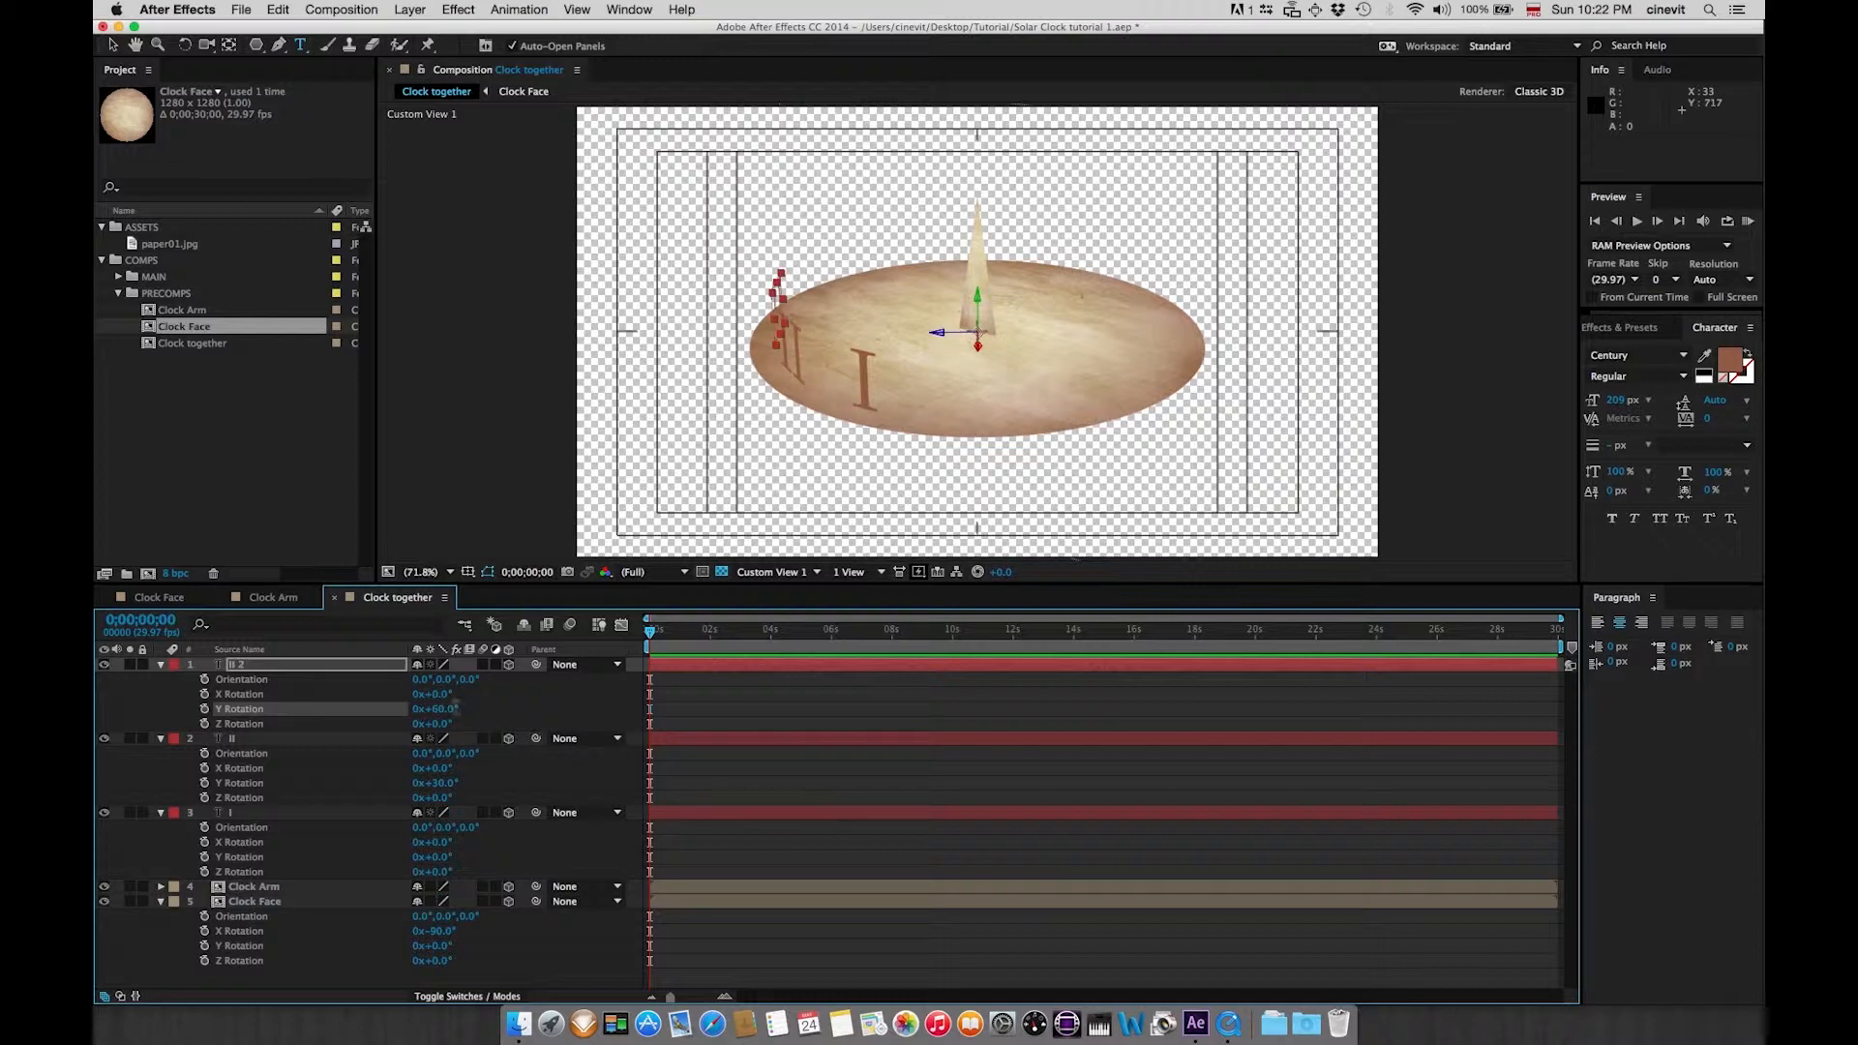
double_click(264, 668)
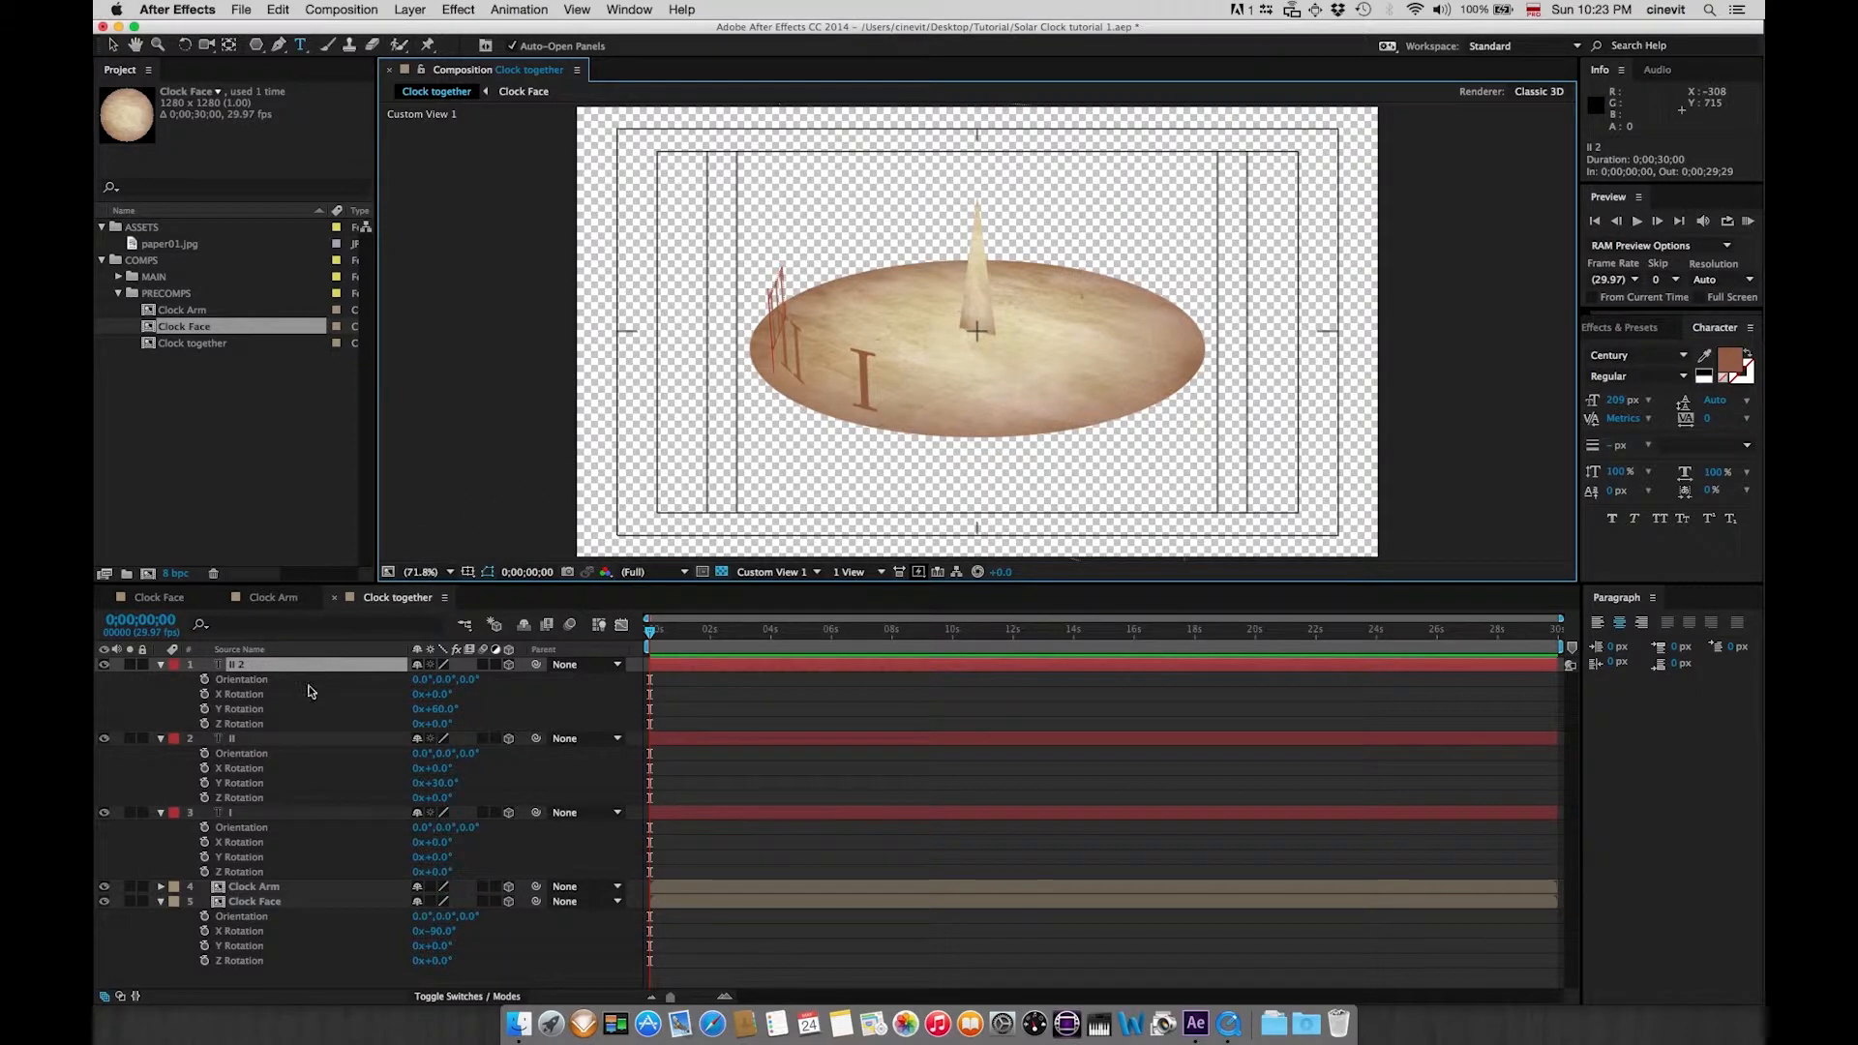
left_click(300, 695)
left_click(289, 666)
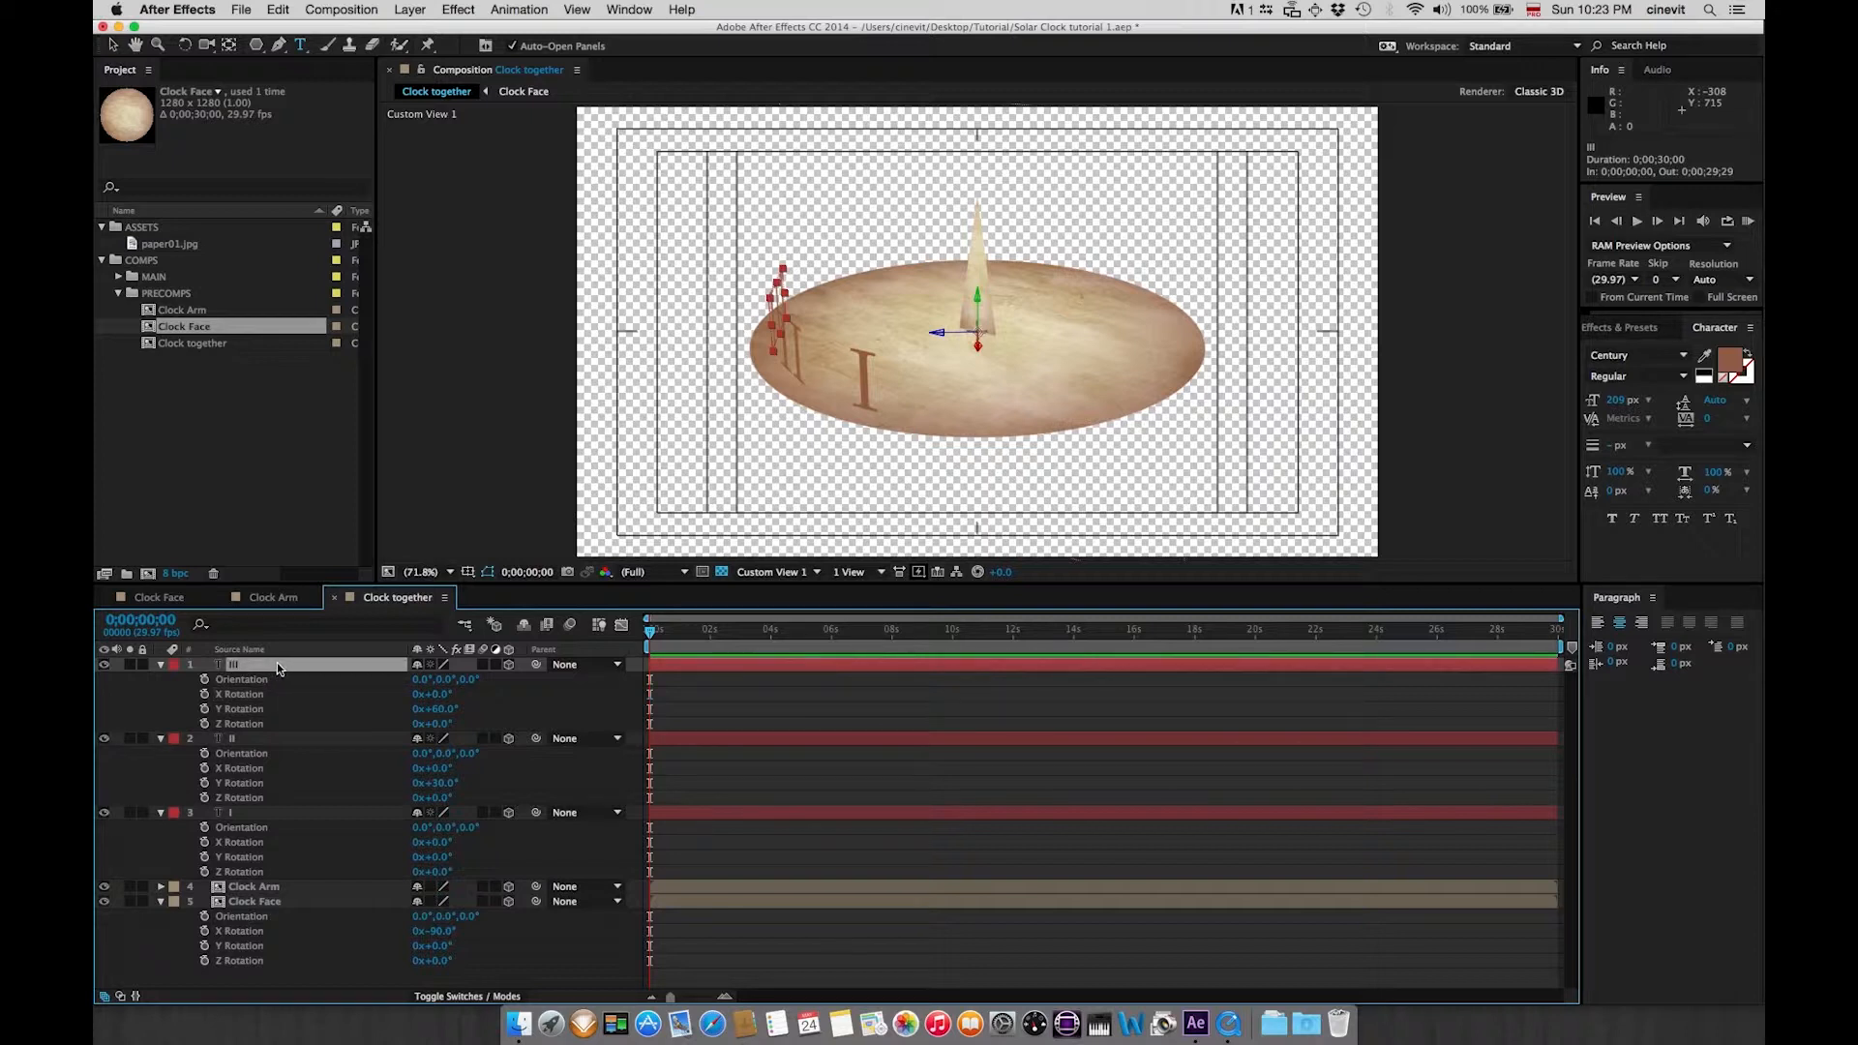
- Create numeral IV from a duplicate of the III layer, with Y Rotation raised to 90° and its text changed to IV
key("super+d")
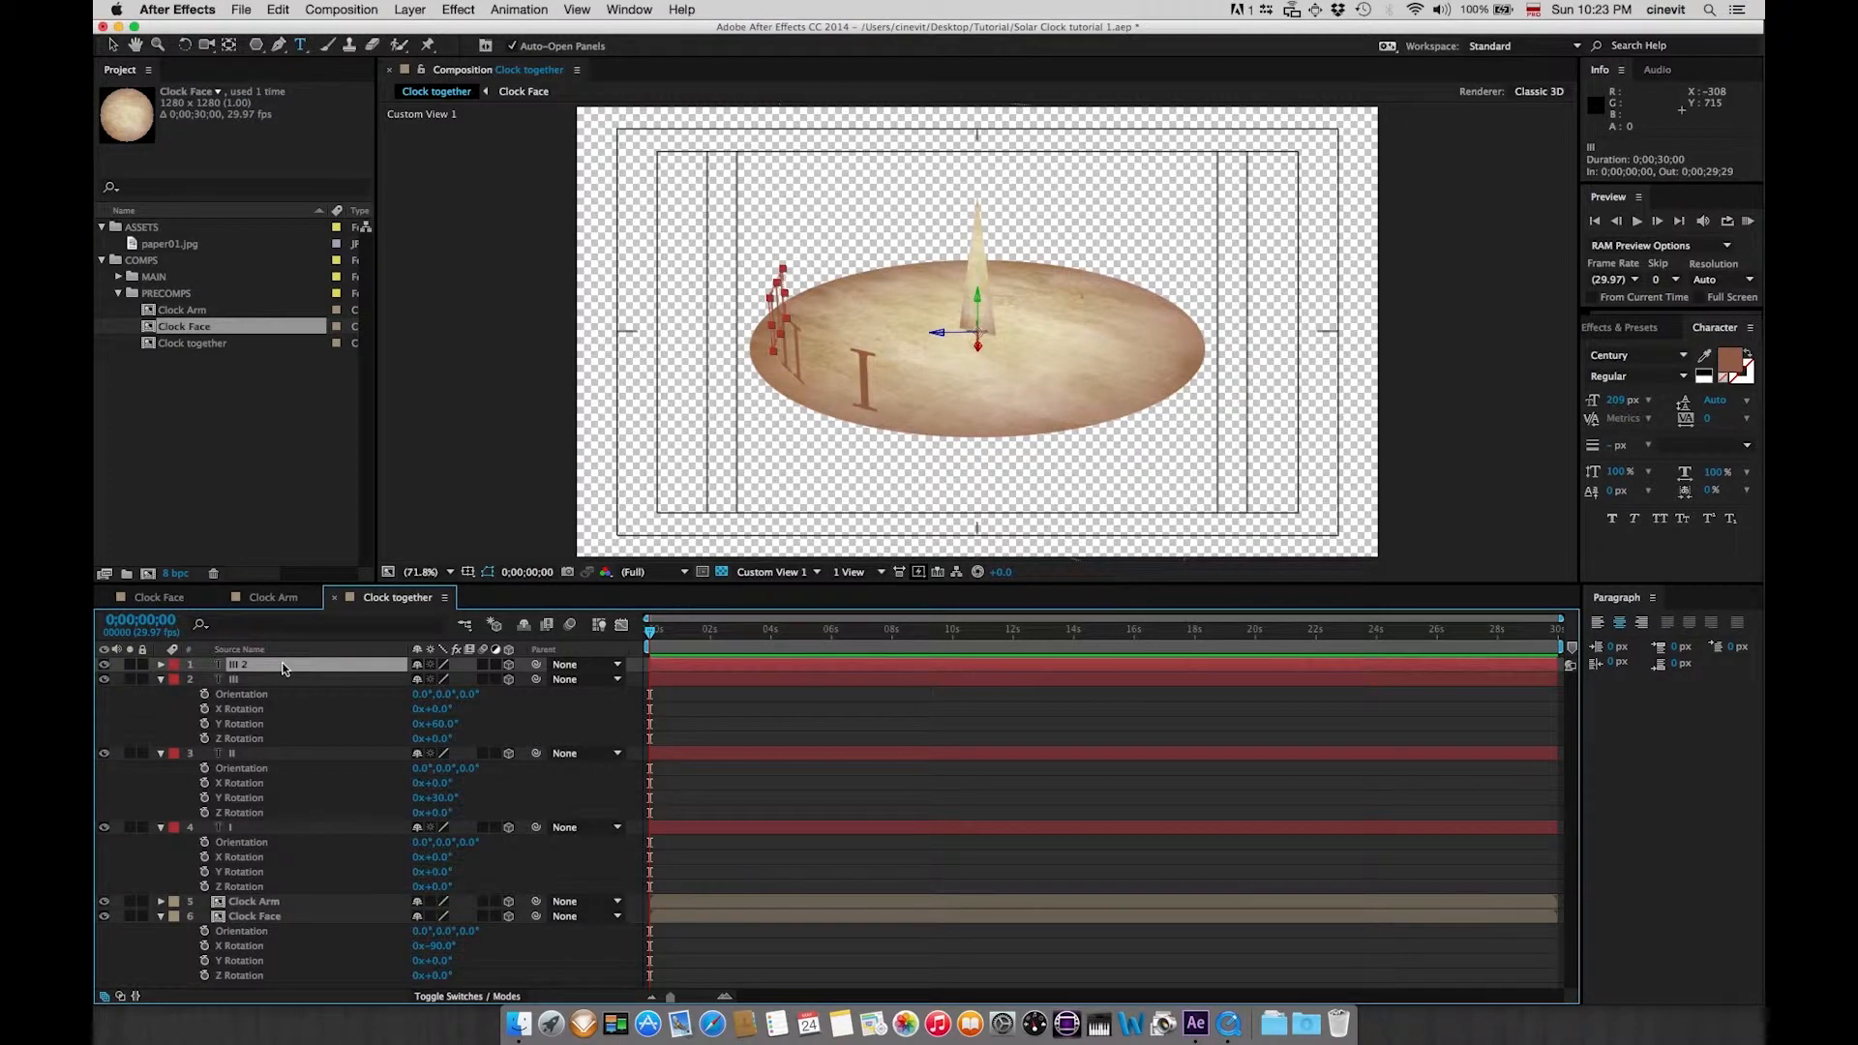
key("r")
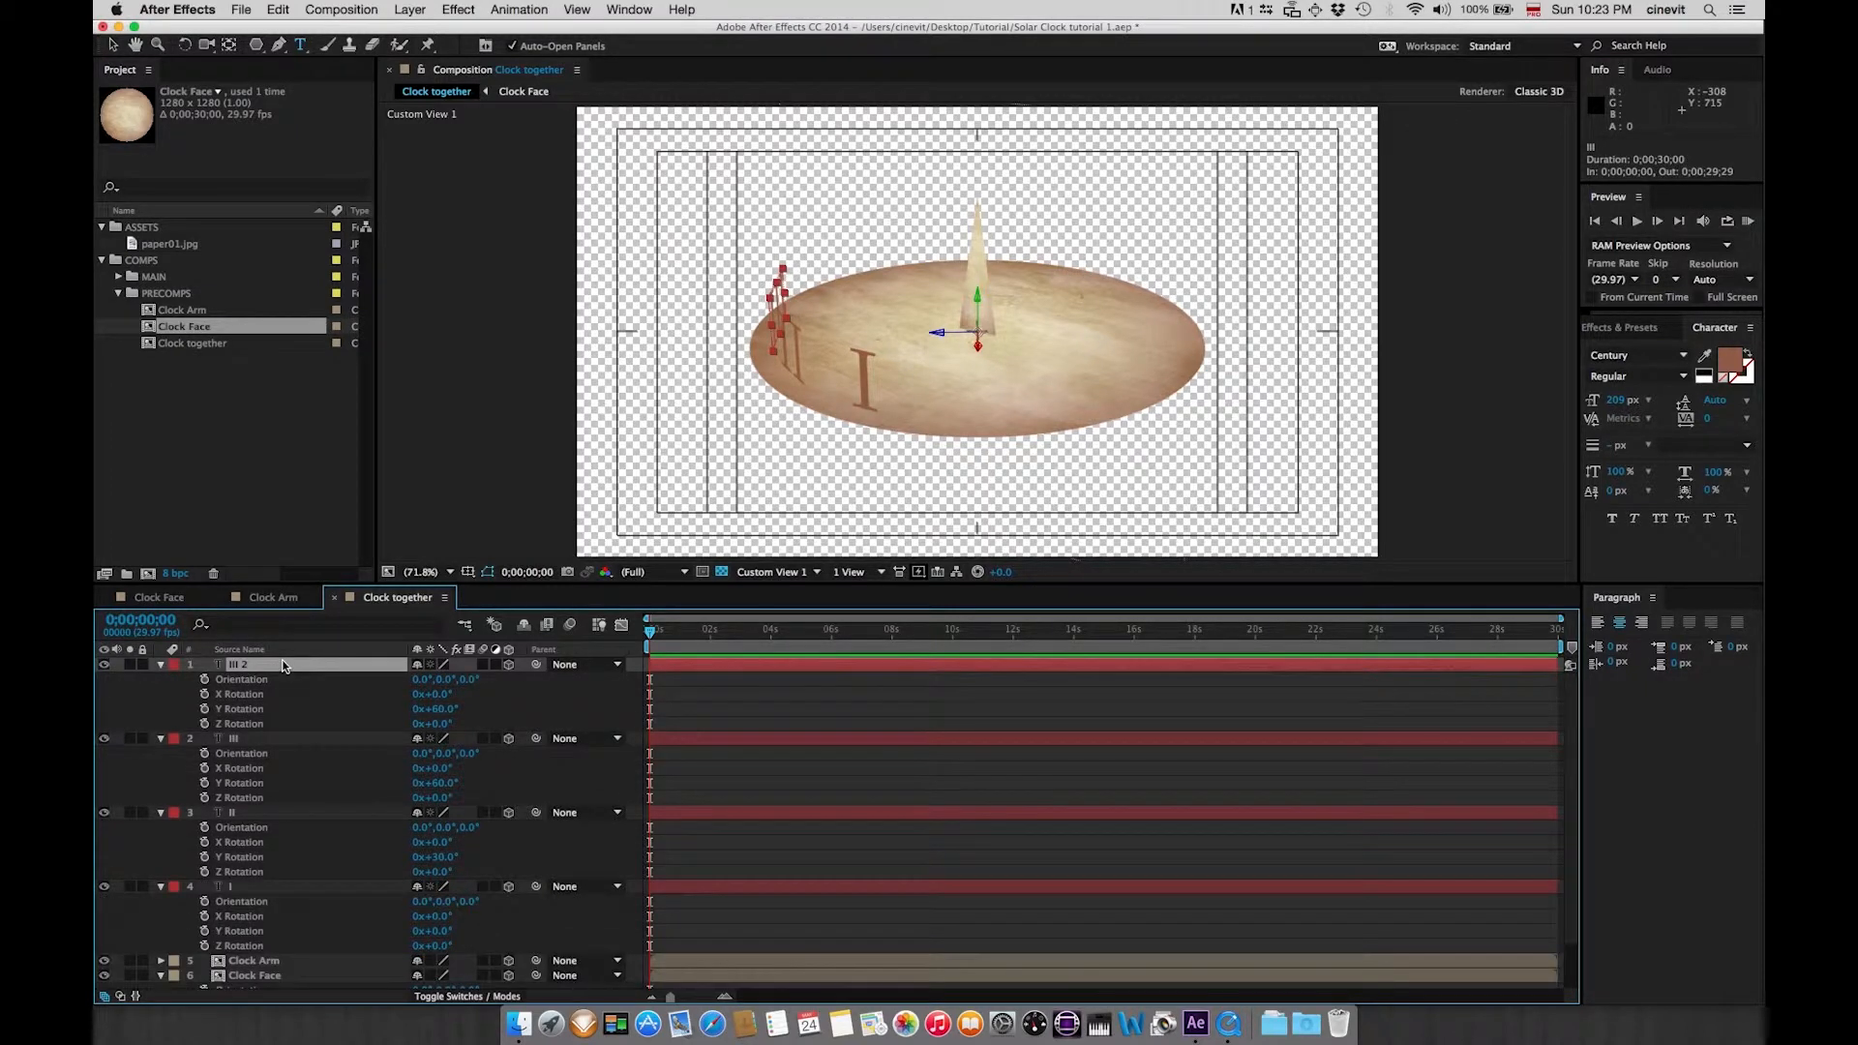
left_click(443, 710)
key("Right")
type("+")
key("Return")
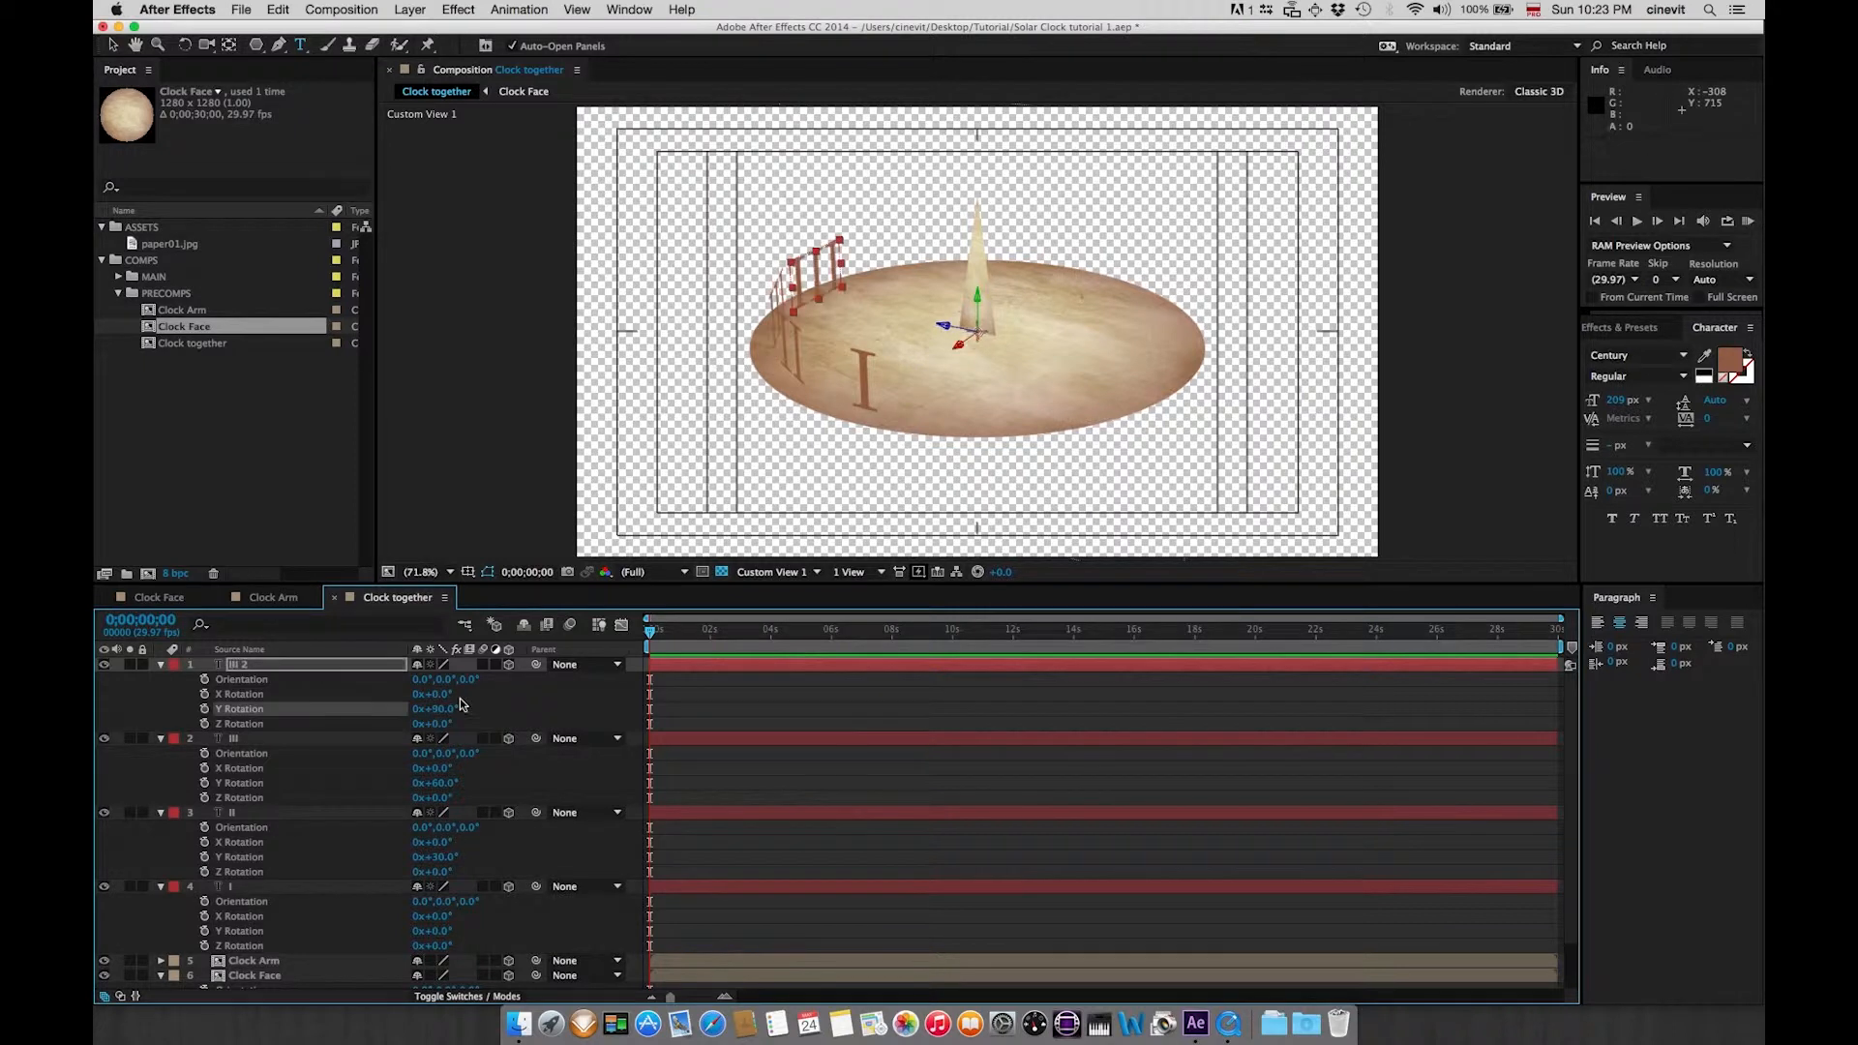
left_click(260, 668)
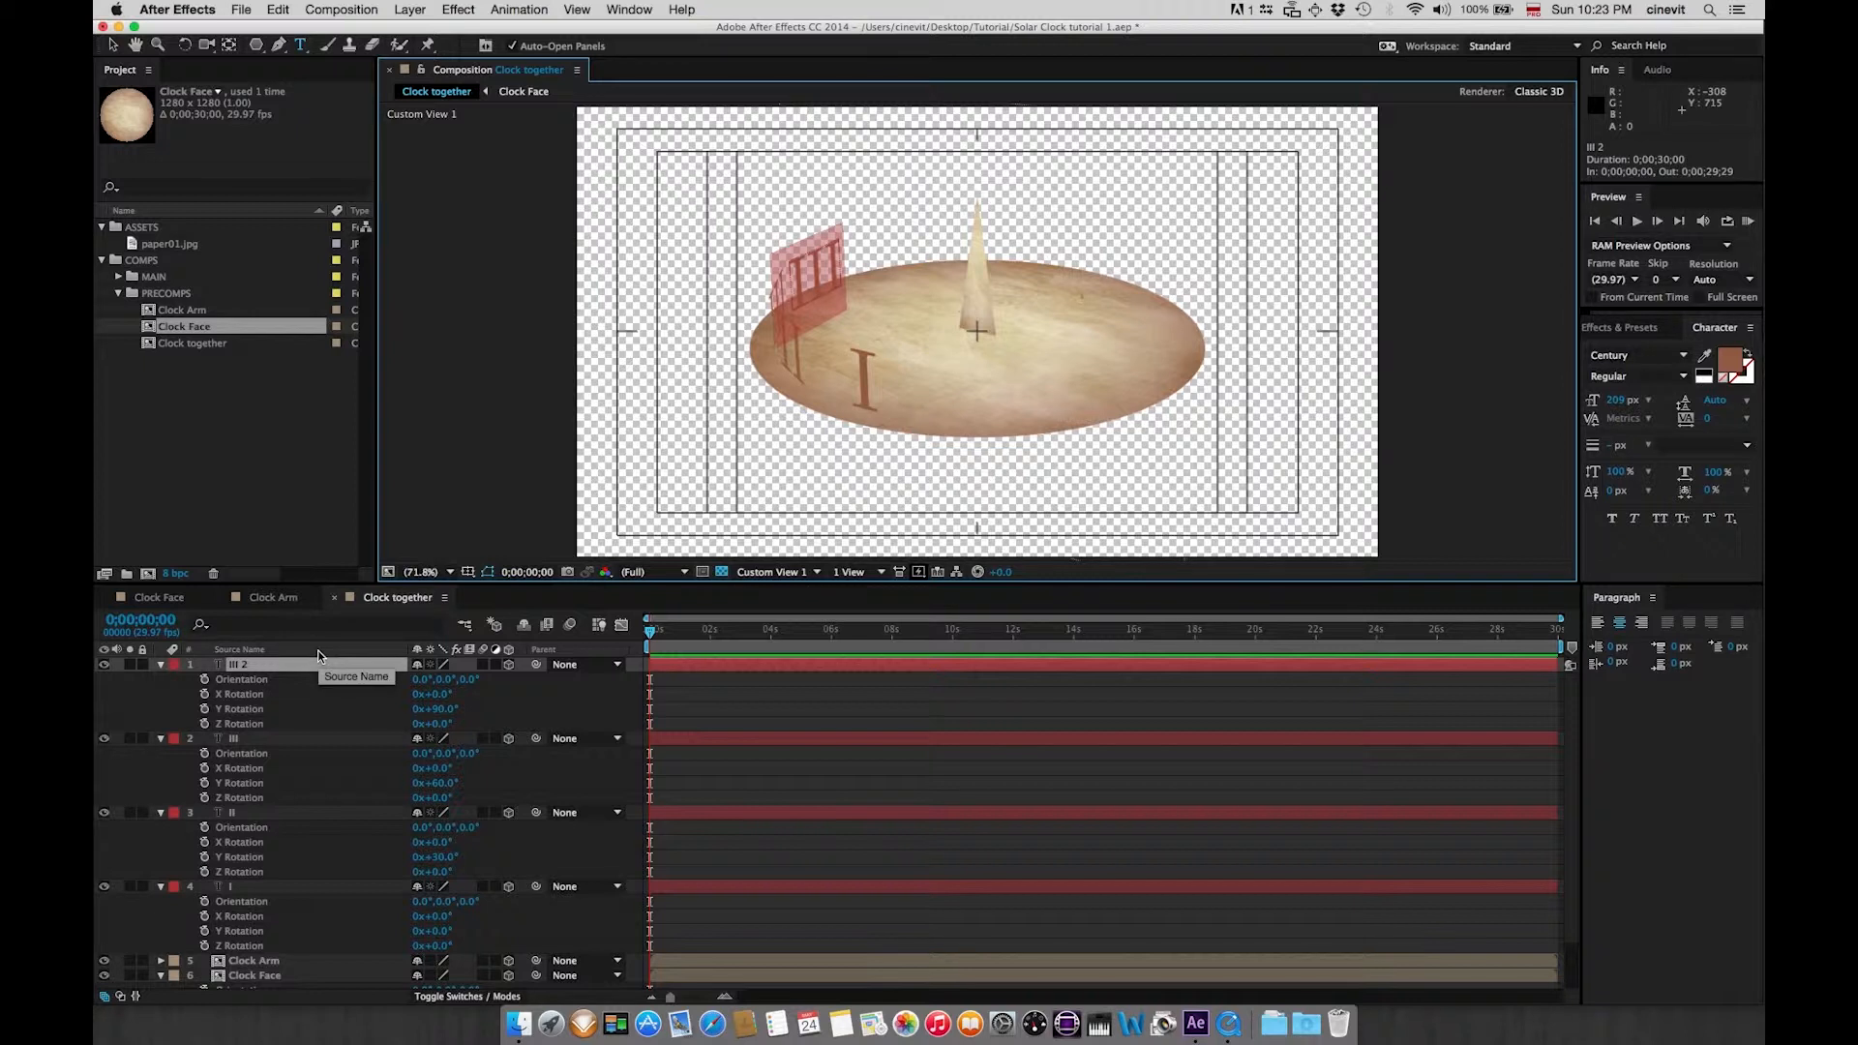
type("IV")
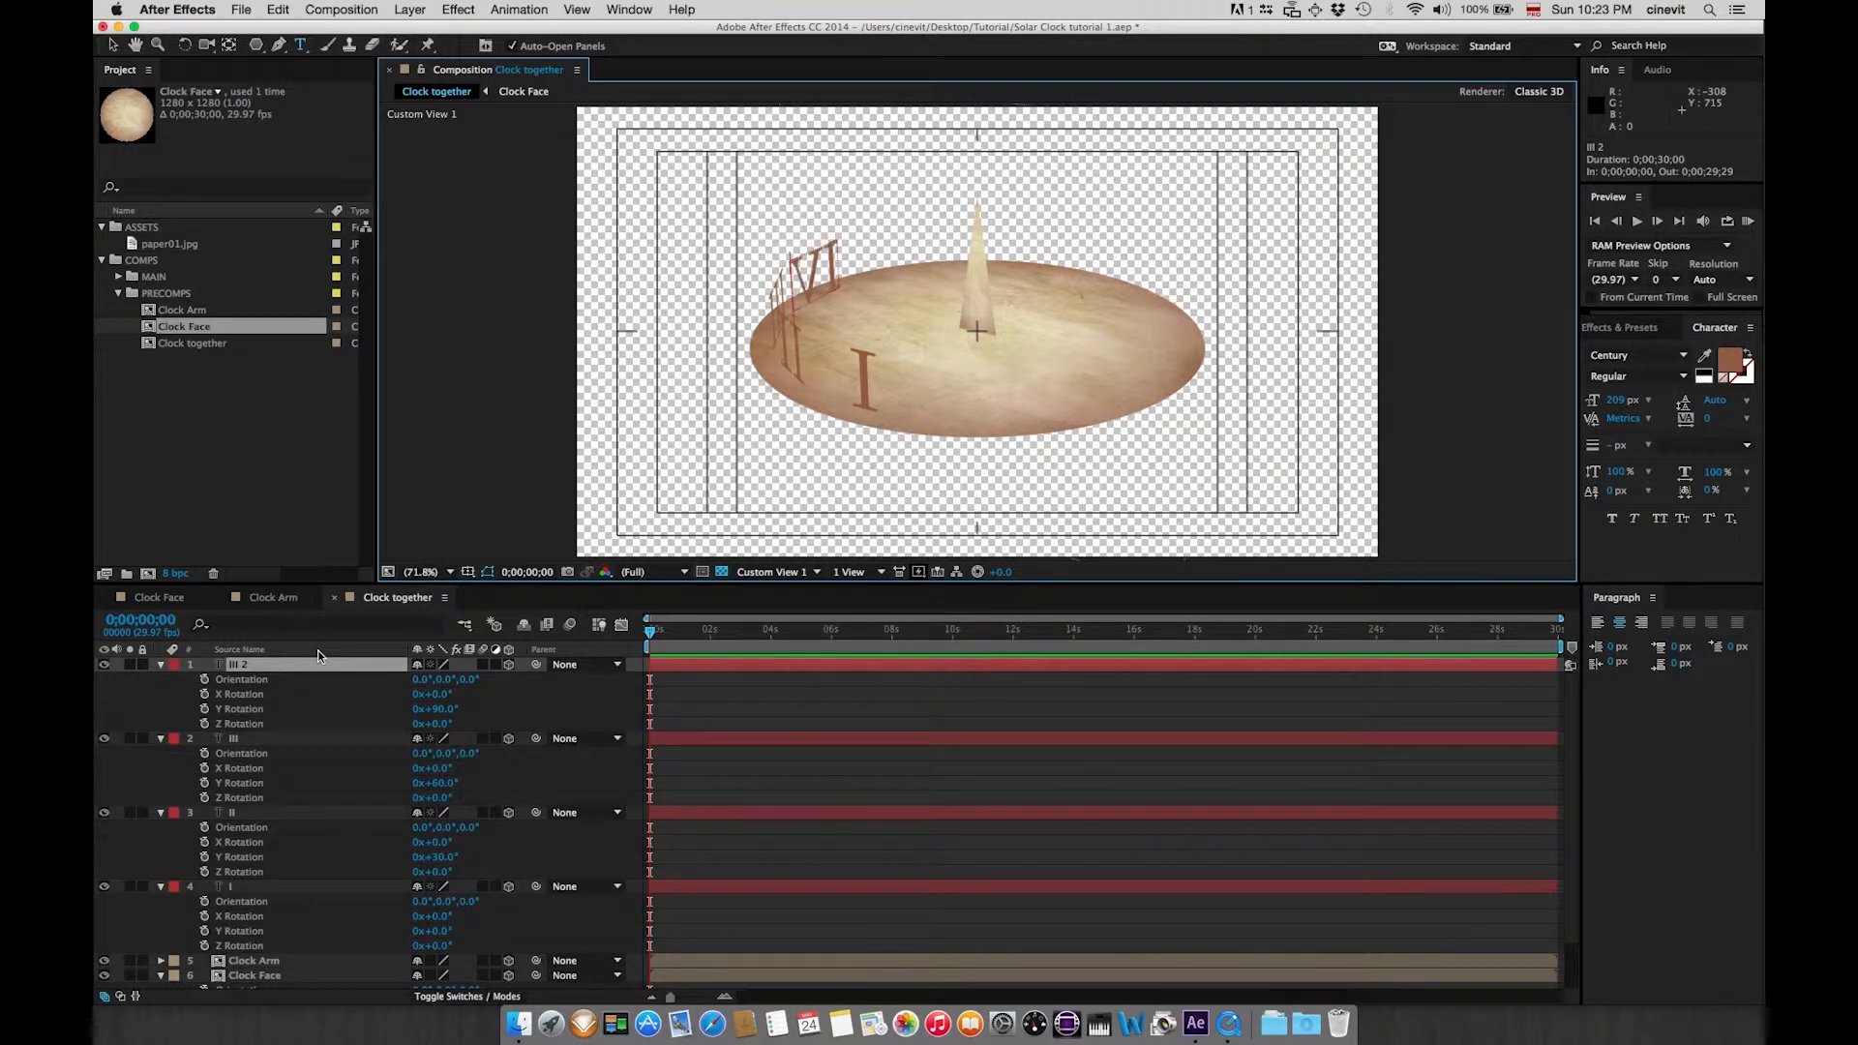
left_click(311, 672)
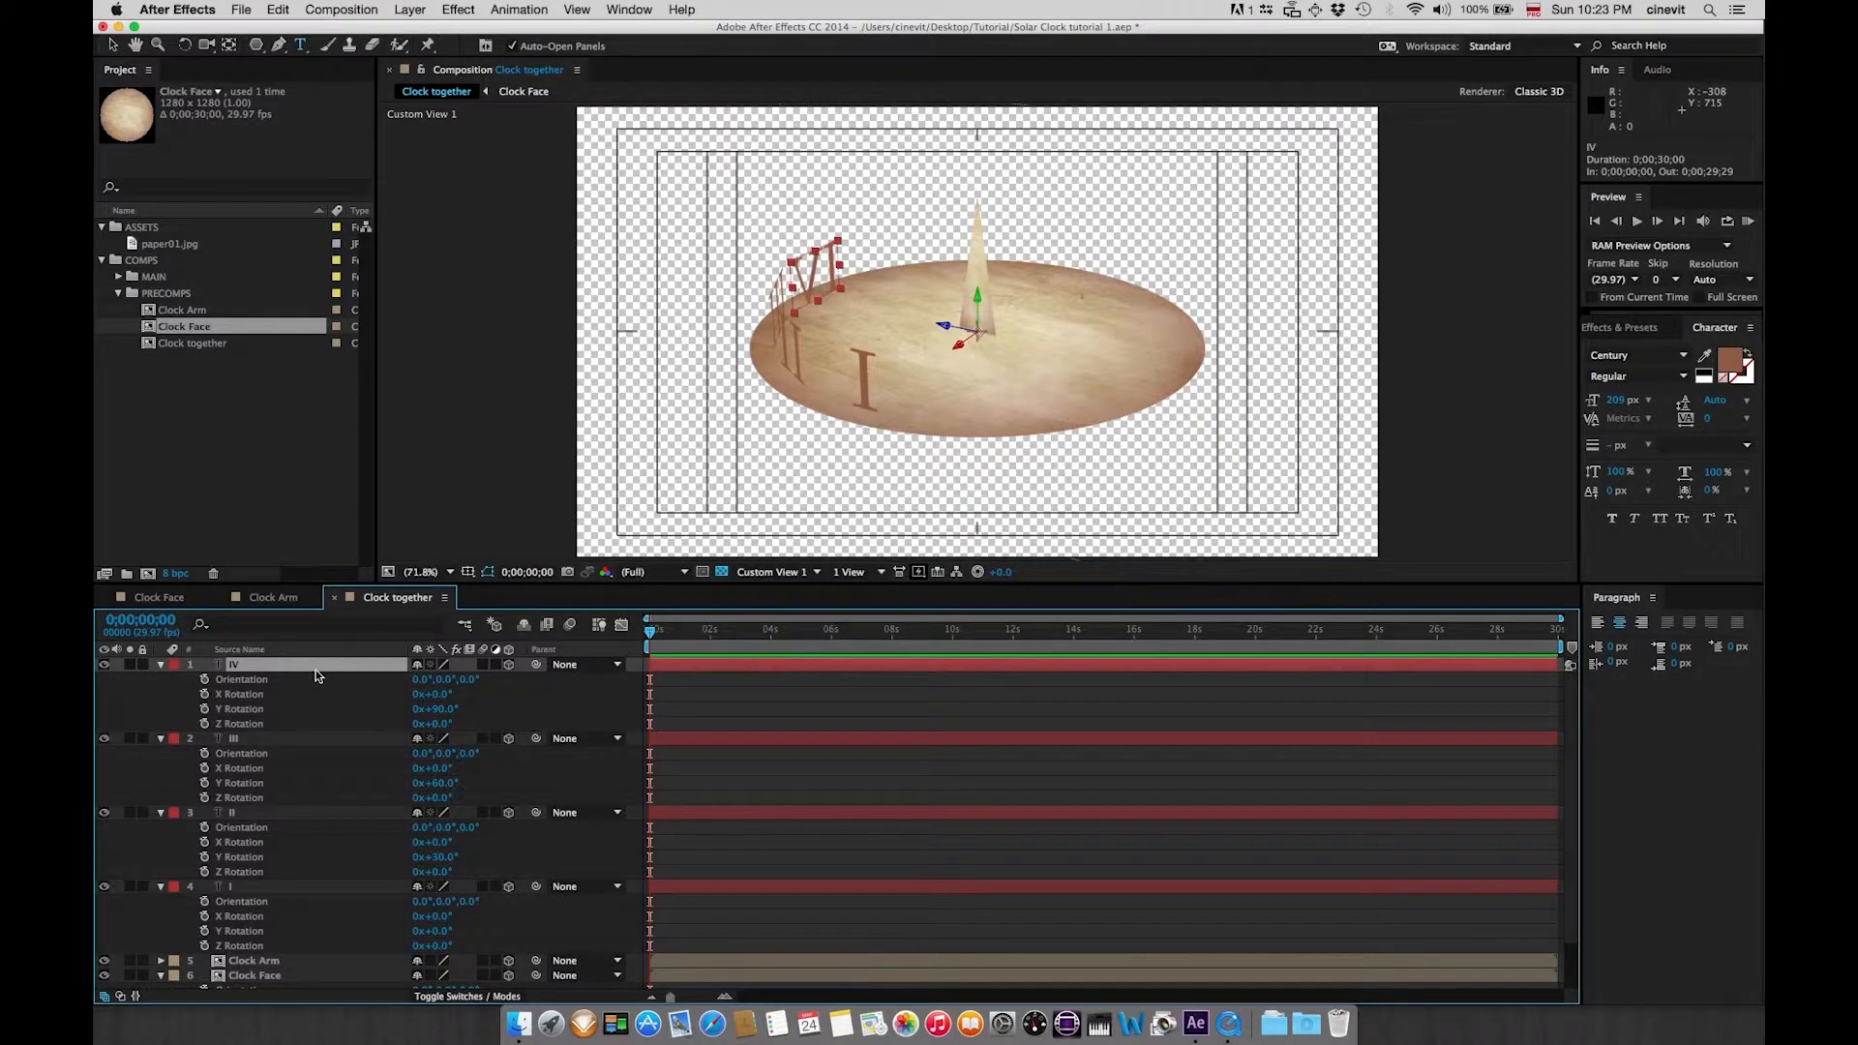
- Create numeral V from a duplicate of the IV layer, adding 30° for a Y Rotation of 120° and changing its text to V
key("super+d")
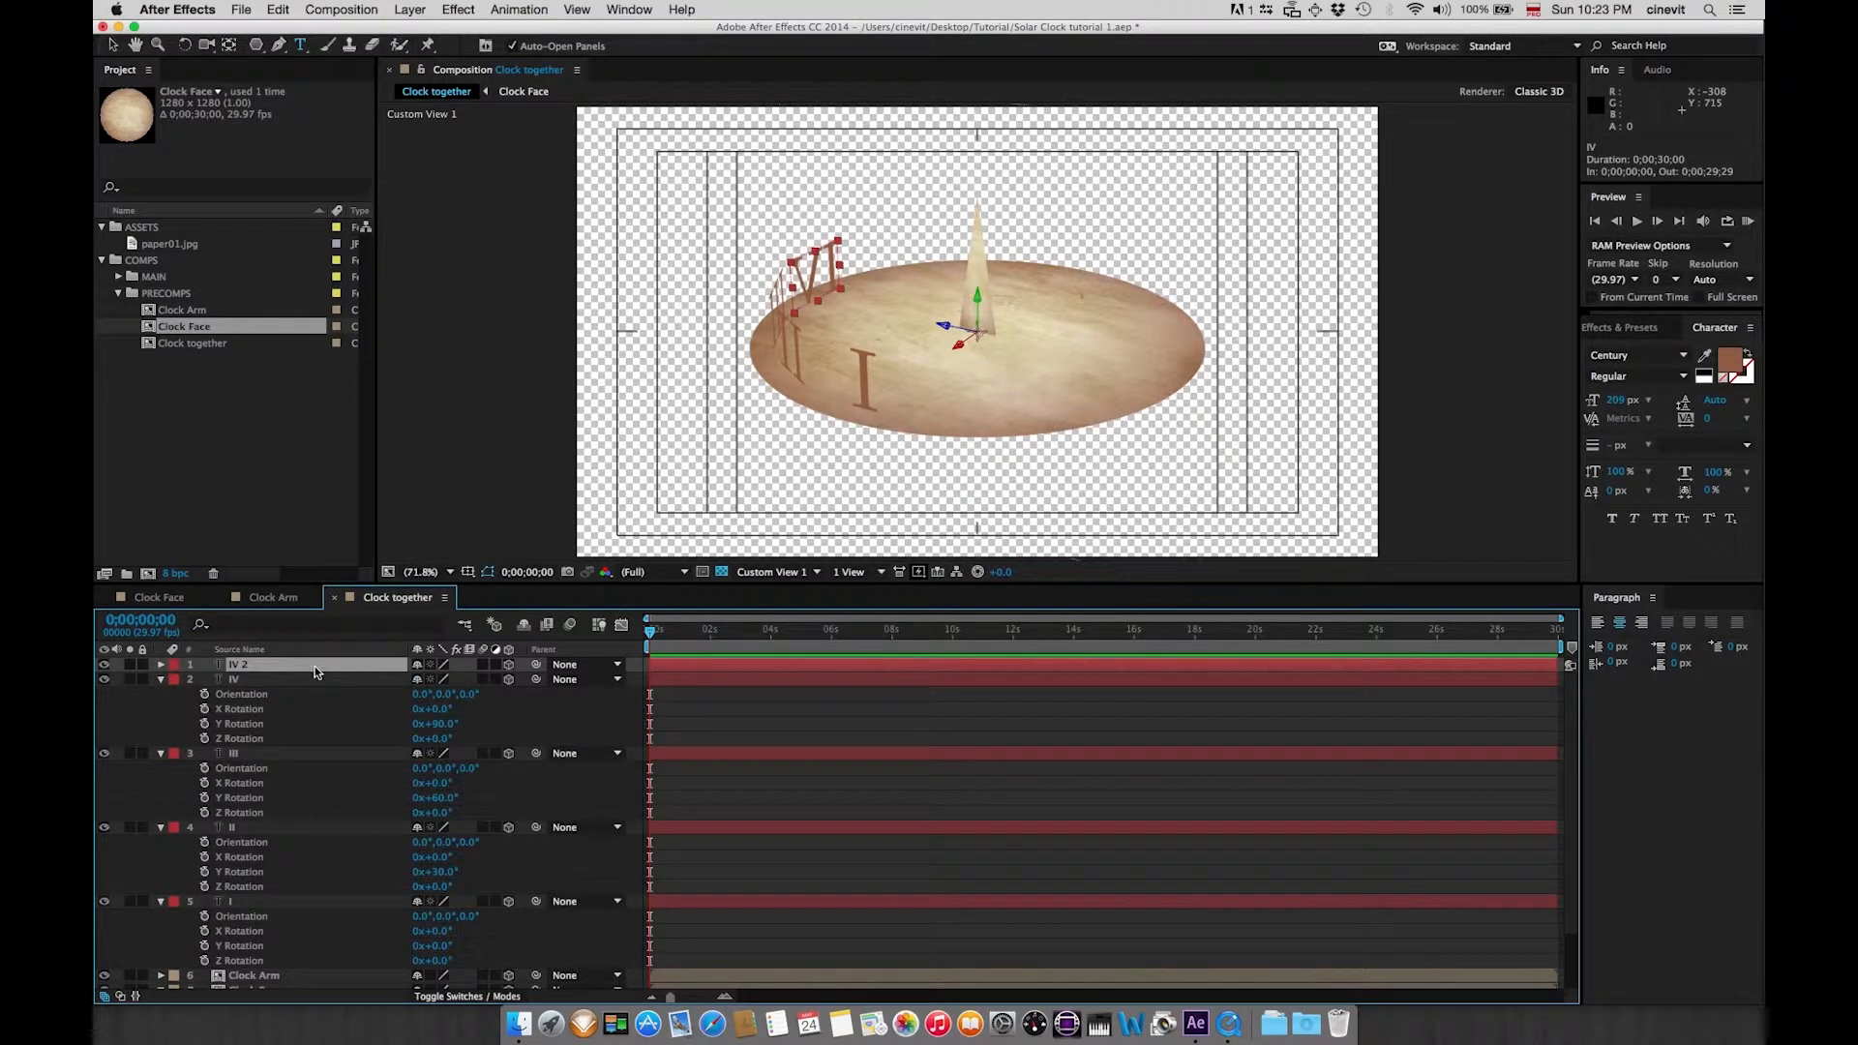
key("r")
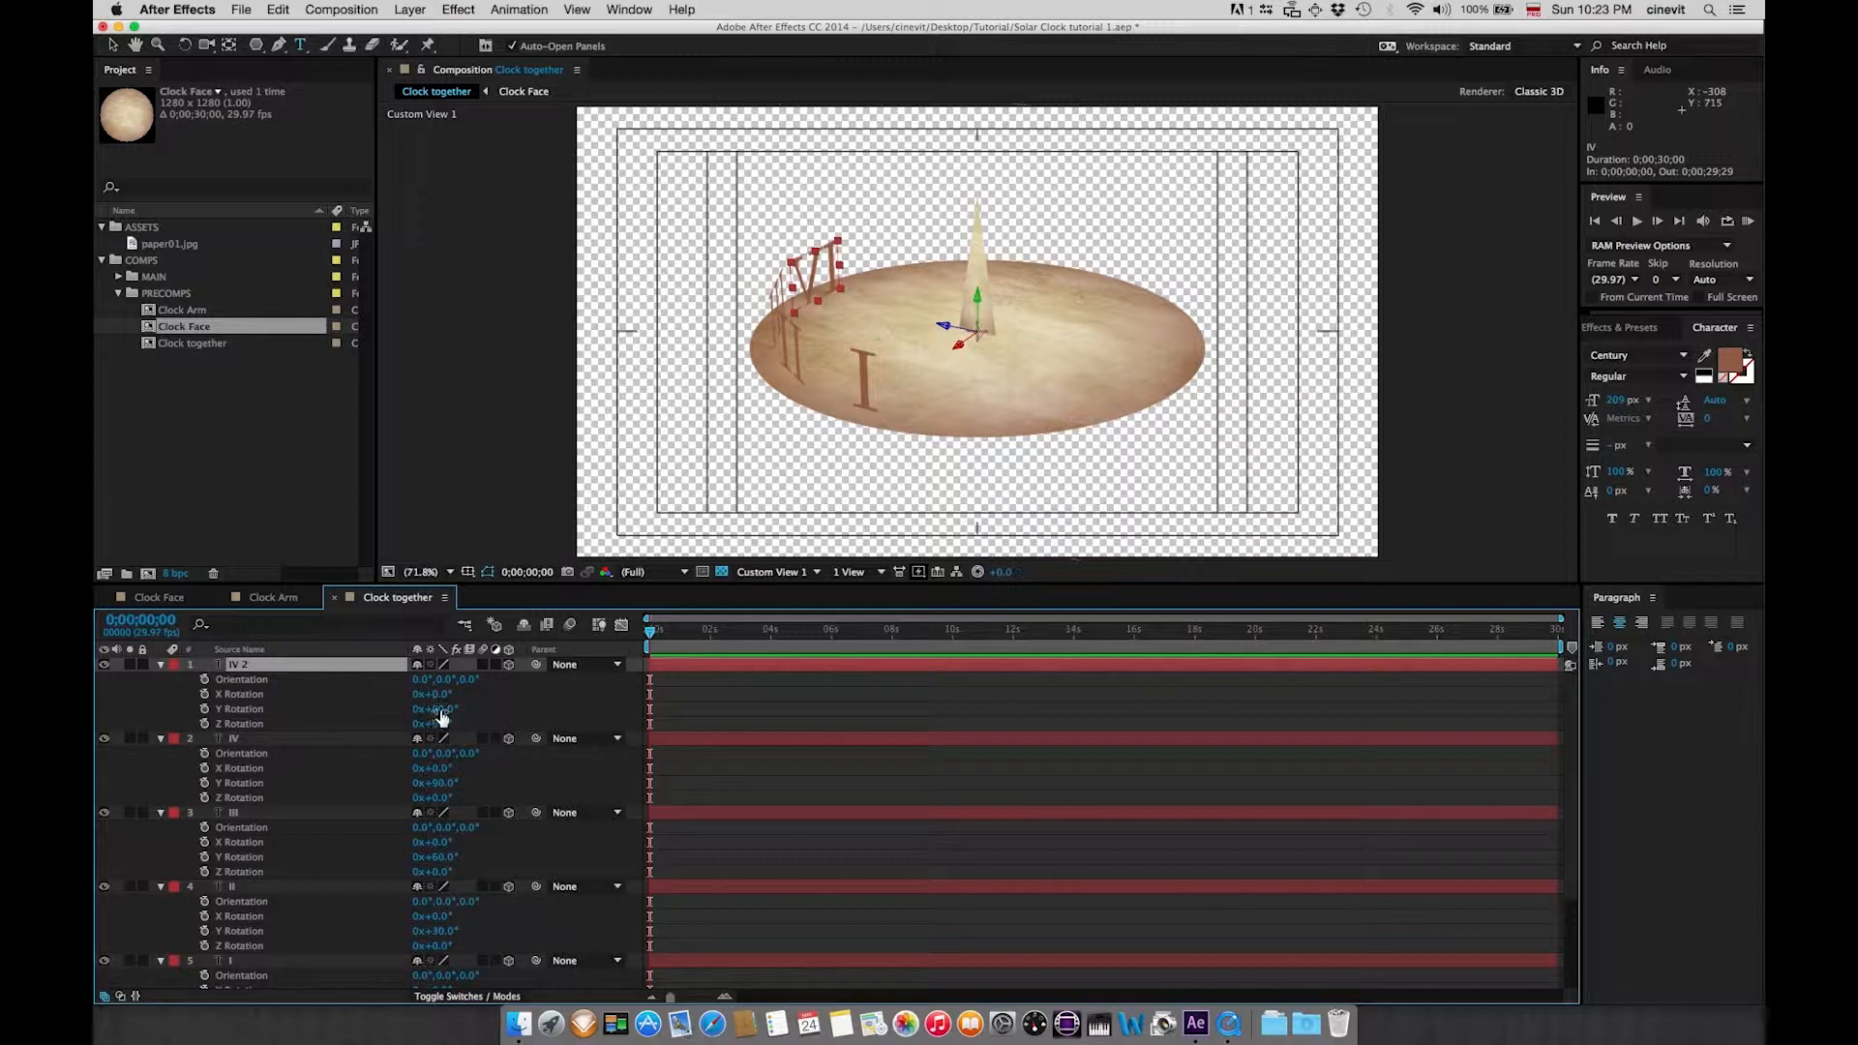
left_click(437, 709)
type("+30")
key("Return")
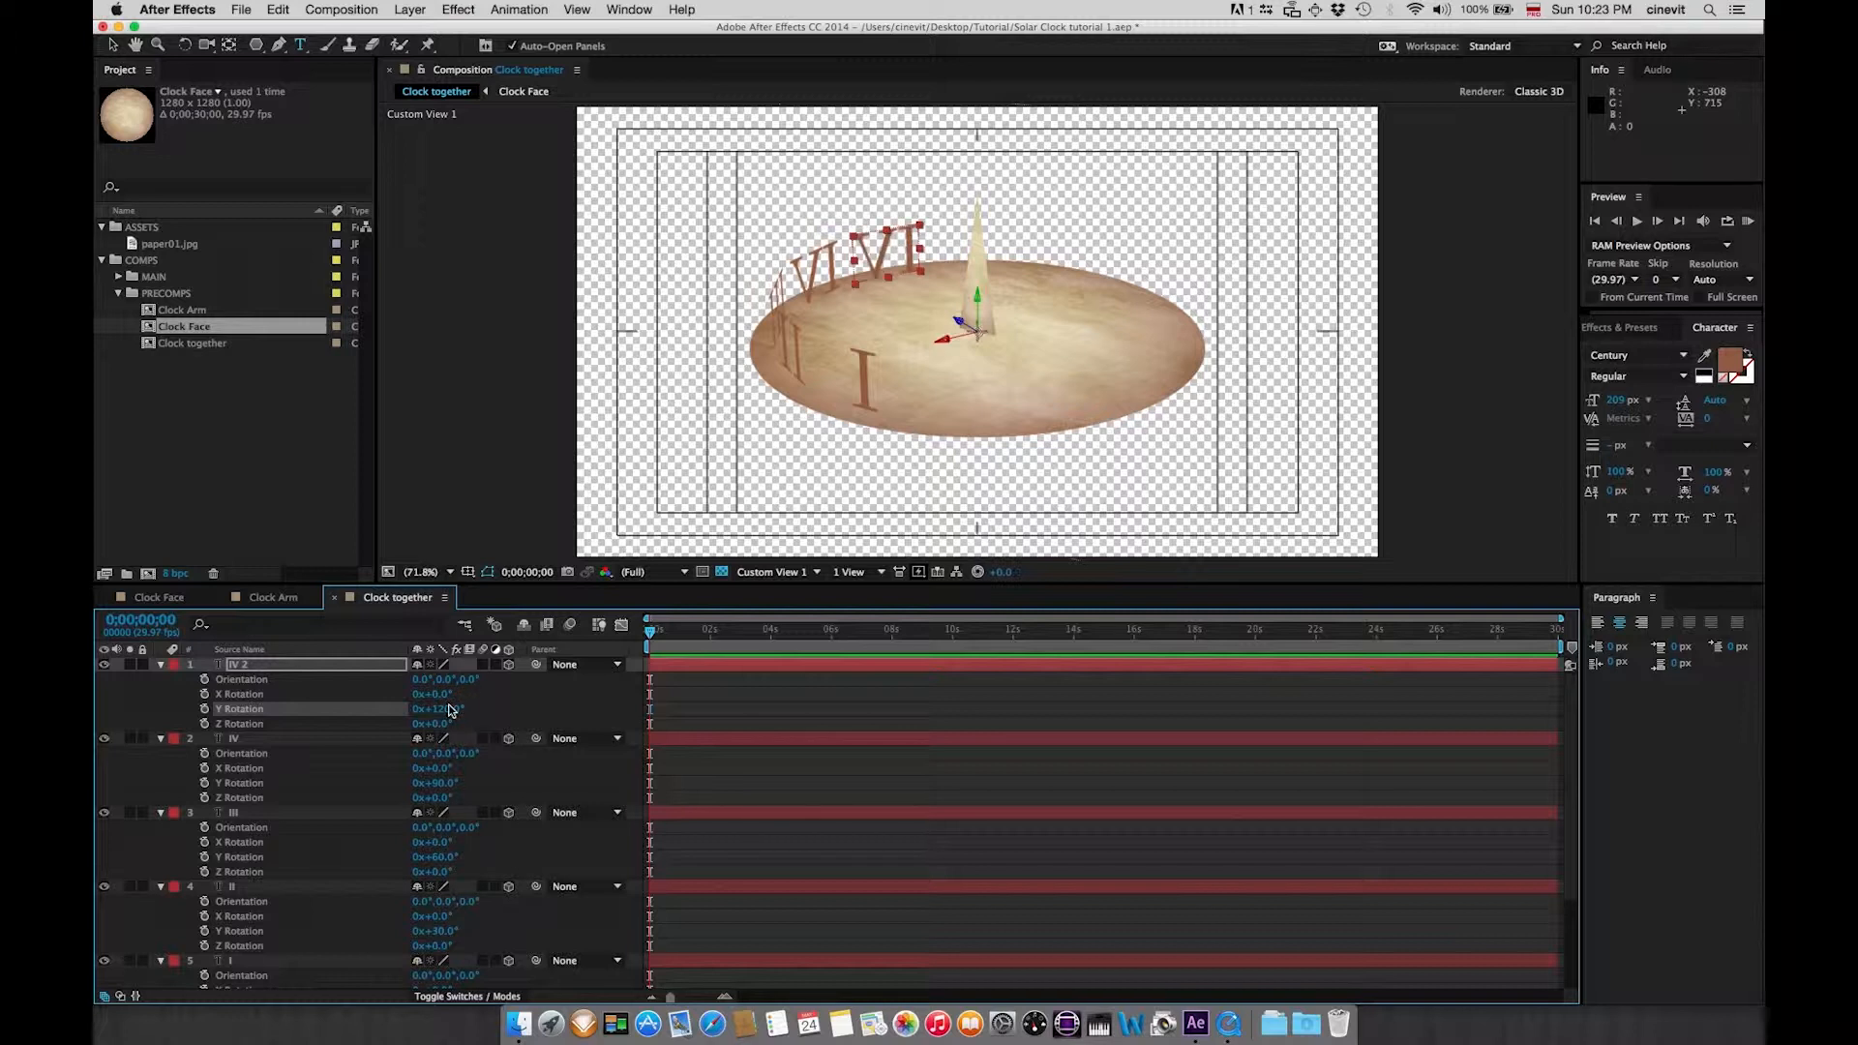
double_click(261, 668)
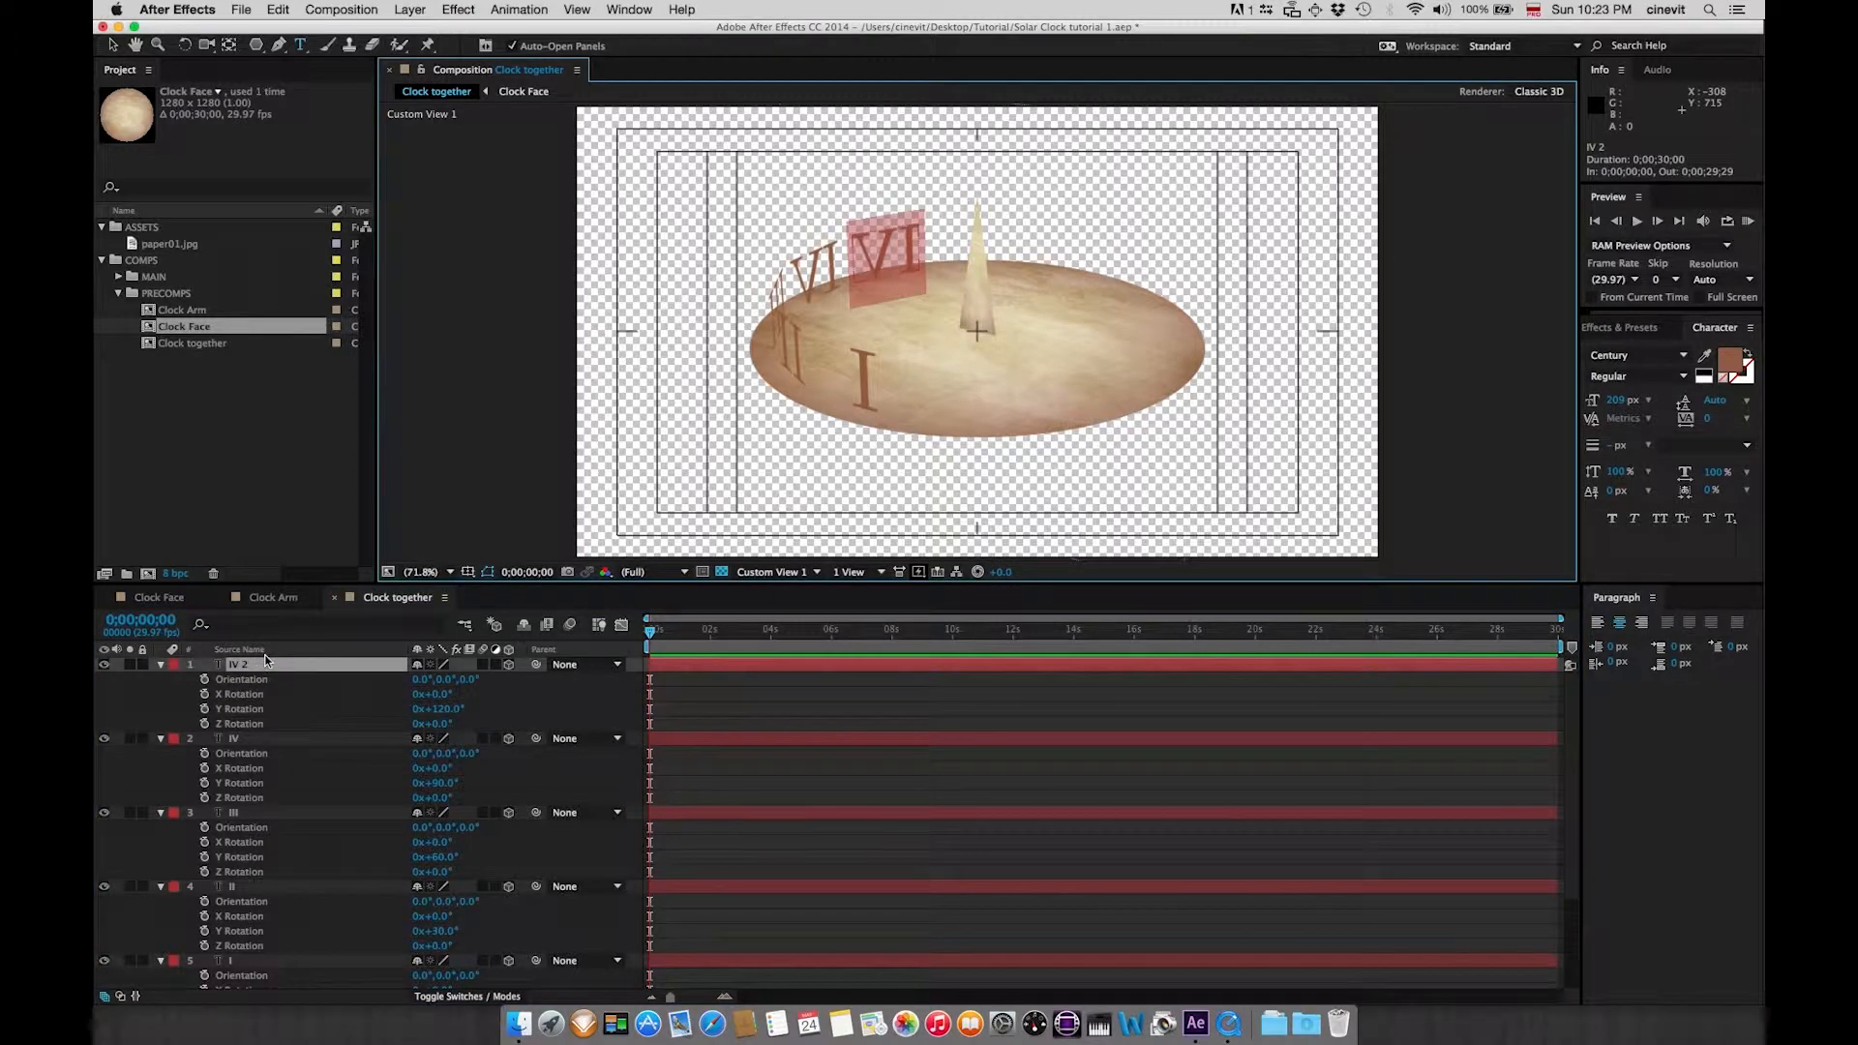
type("V")
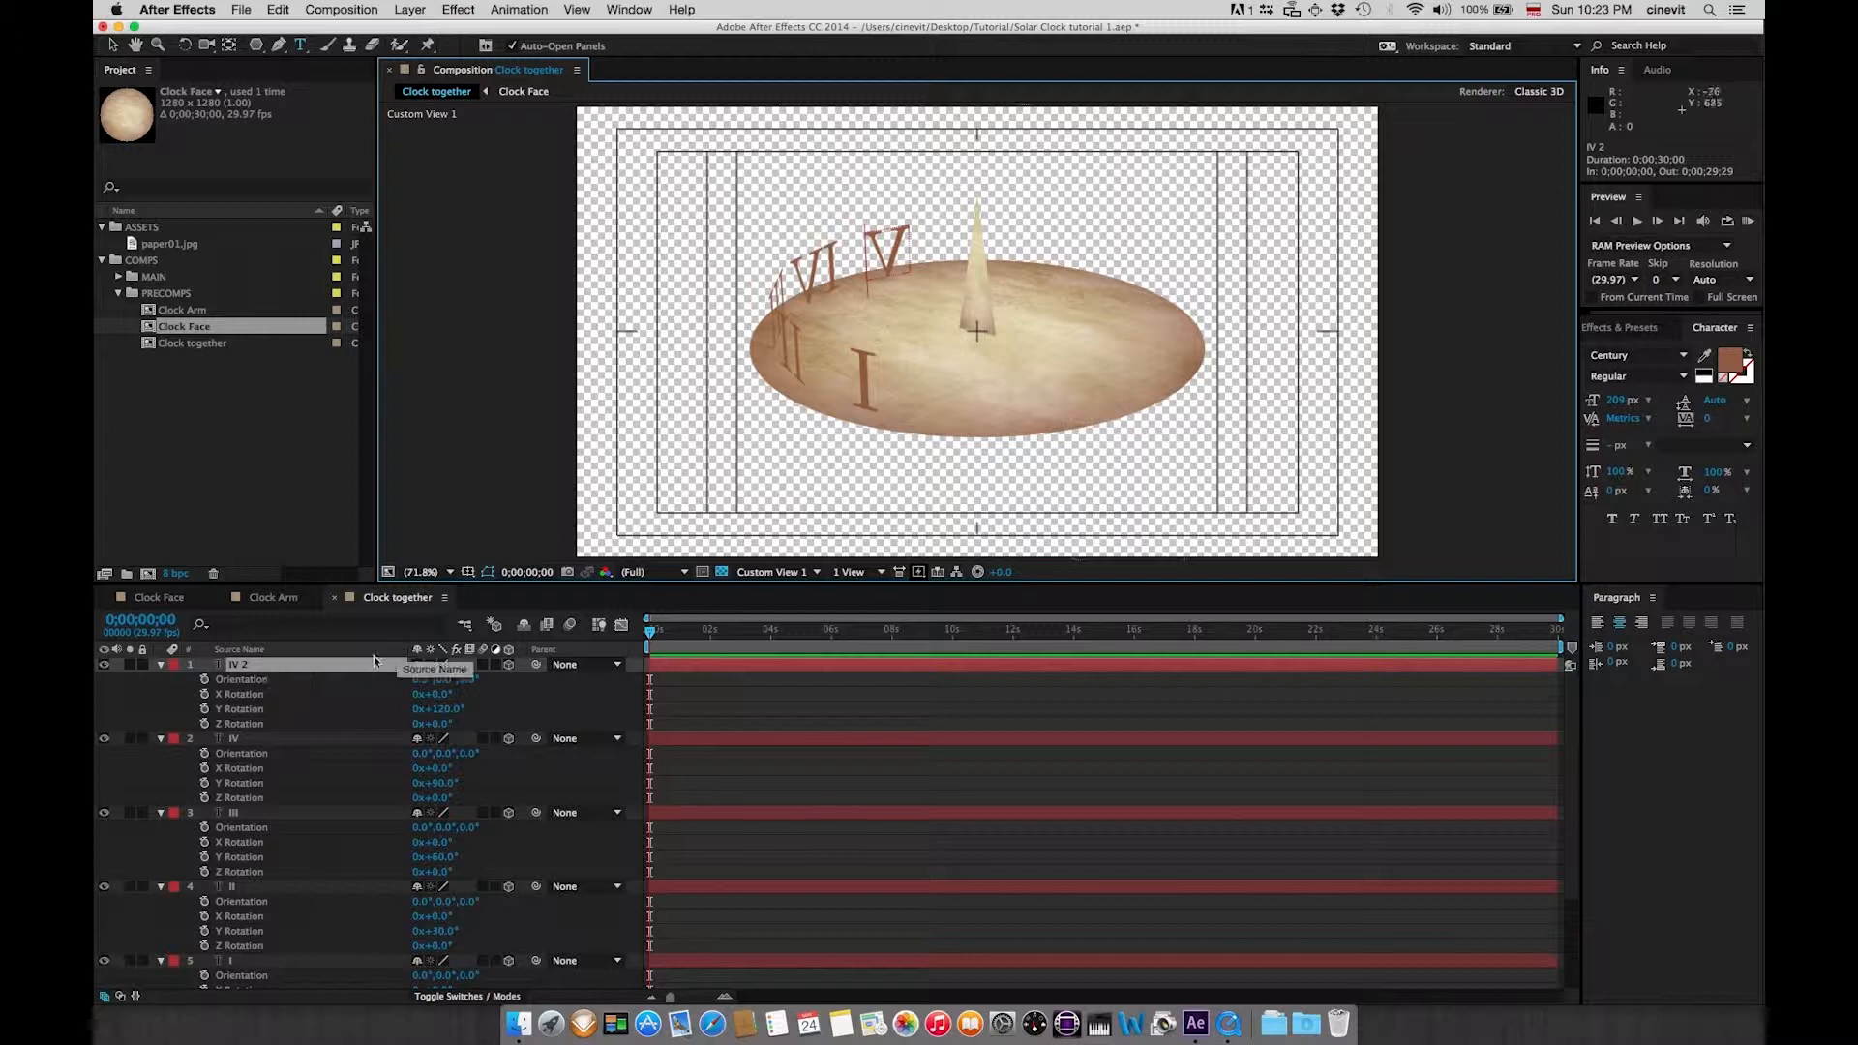
left_click(283, 665)
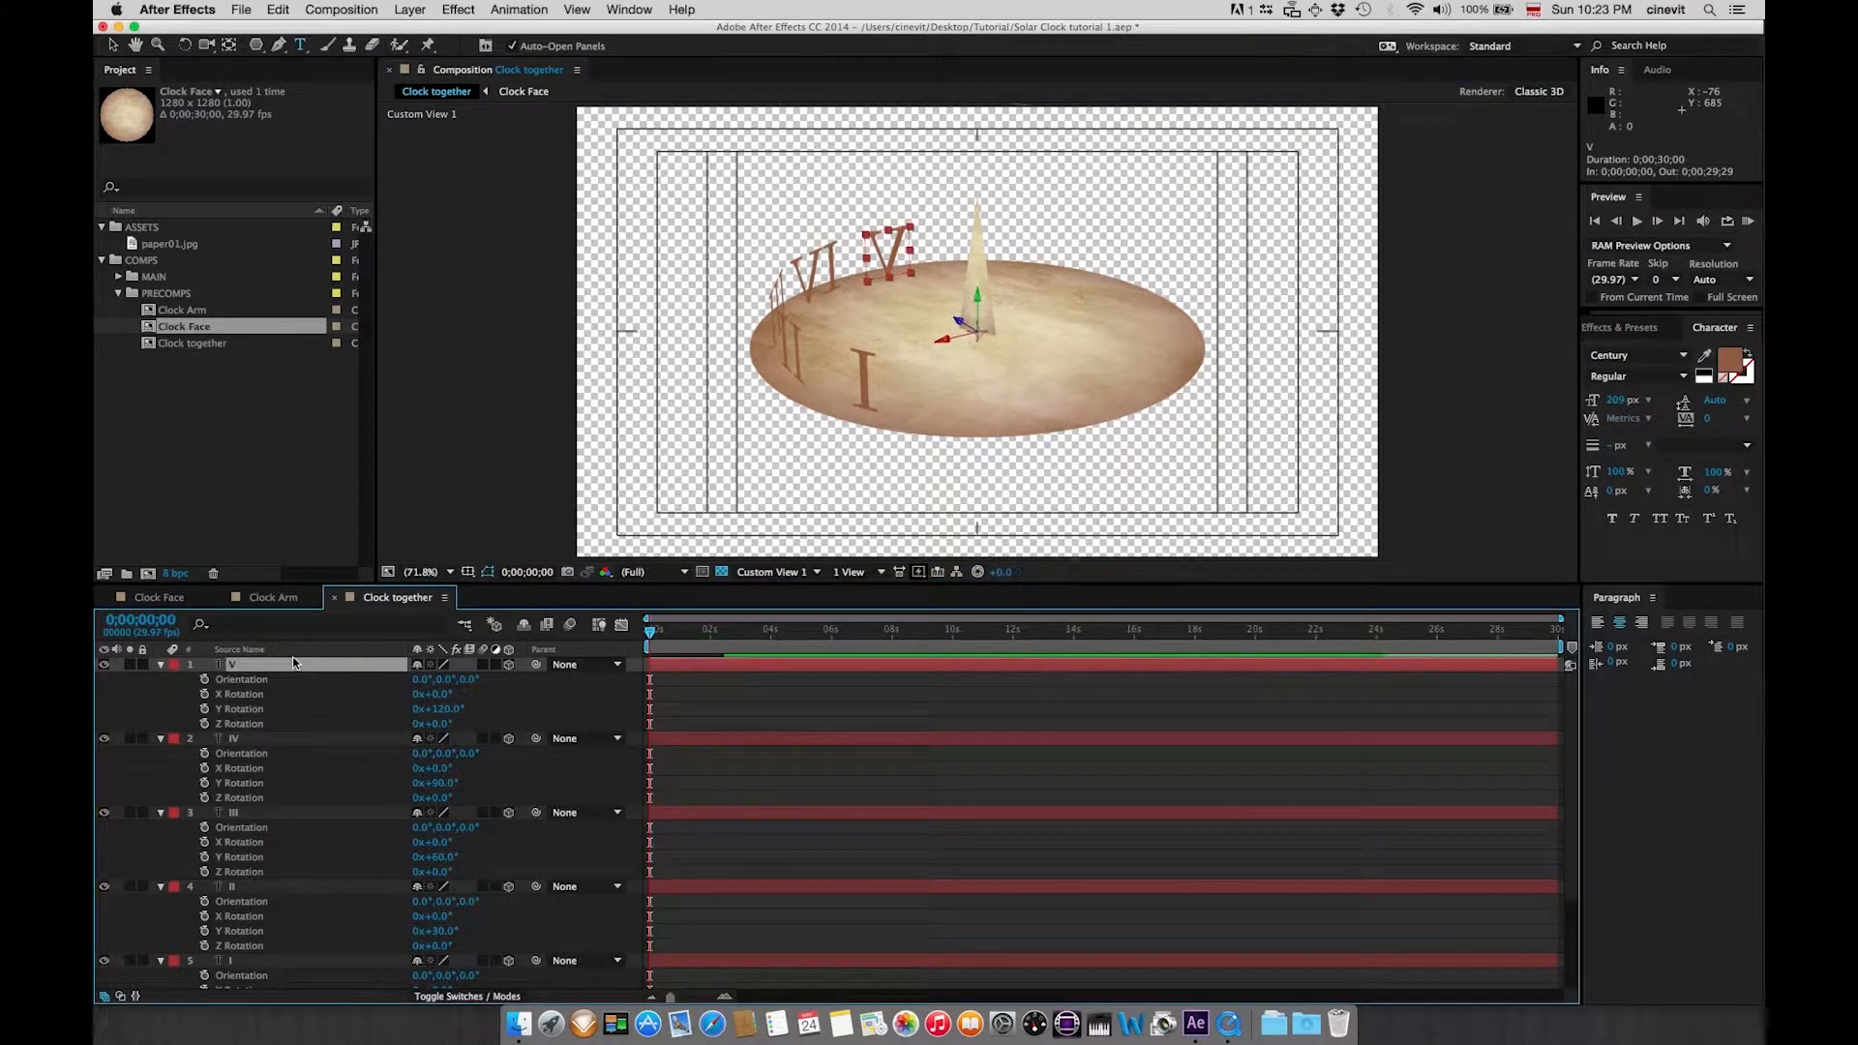
- Create numeral VI from a duplicate of the V layer, adding 30° for a Y Rotation of 150° and changing its text to VI
key("super+d")
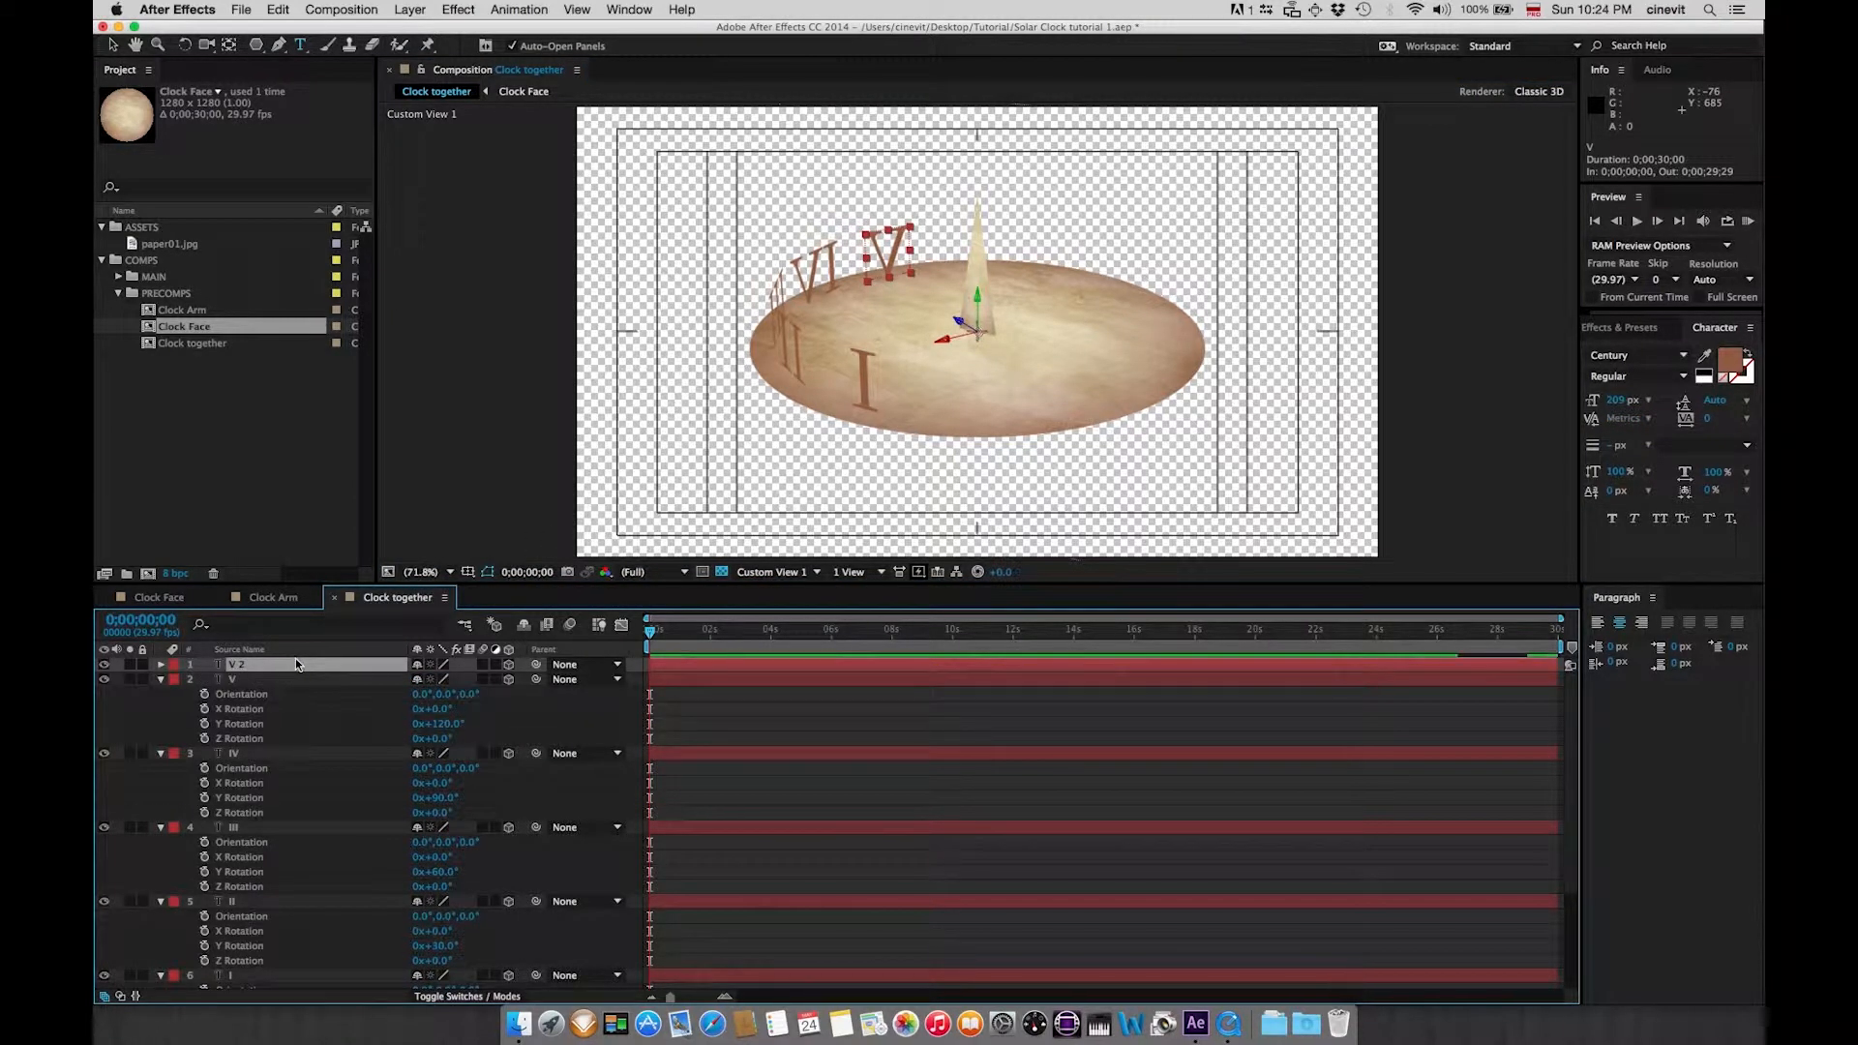
key("r")
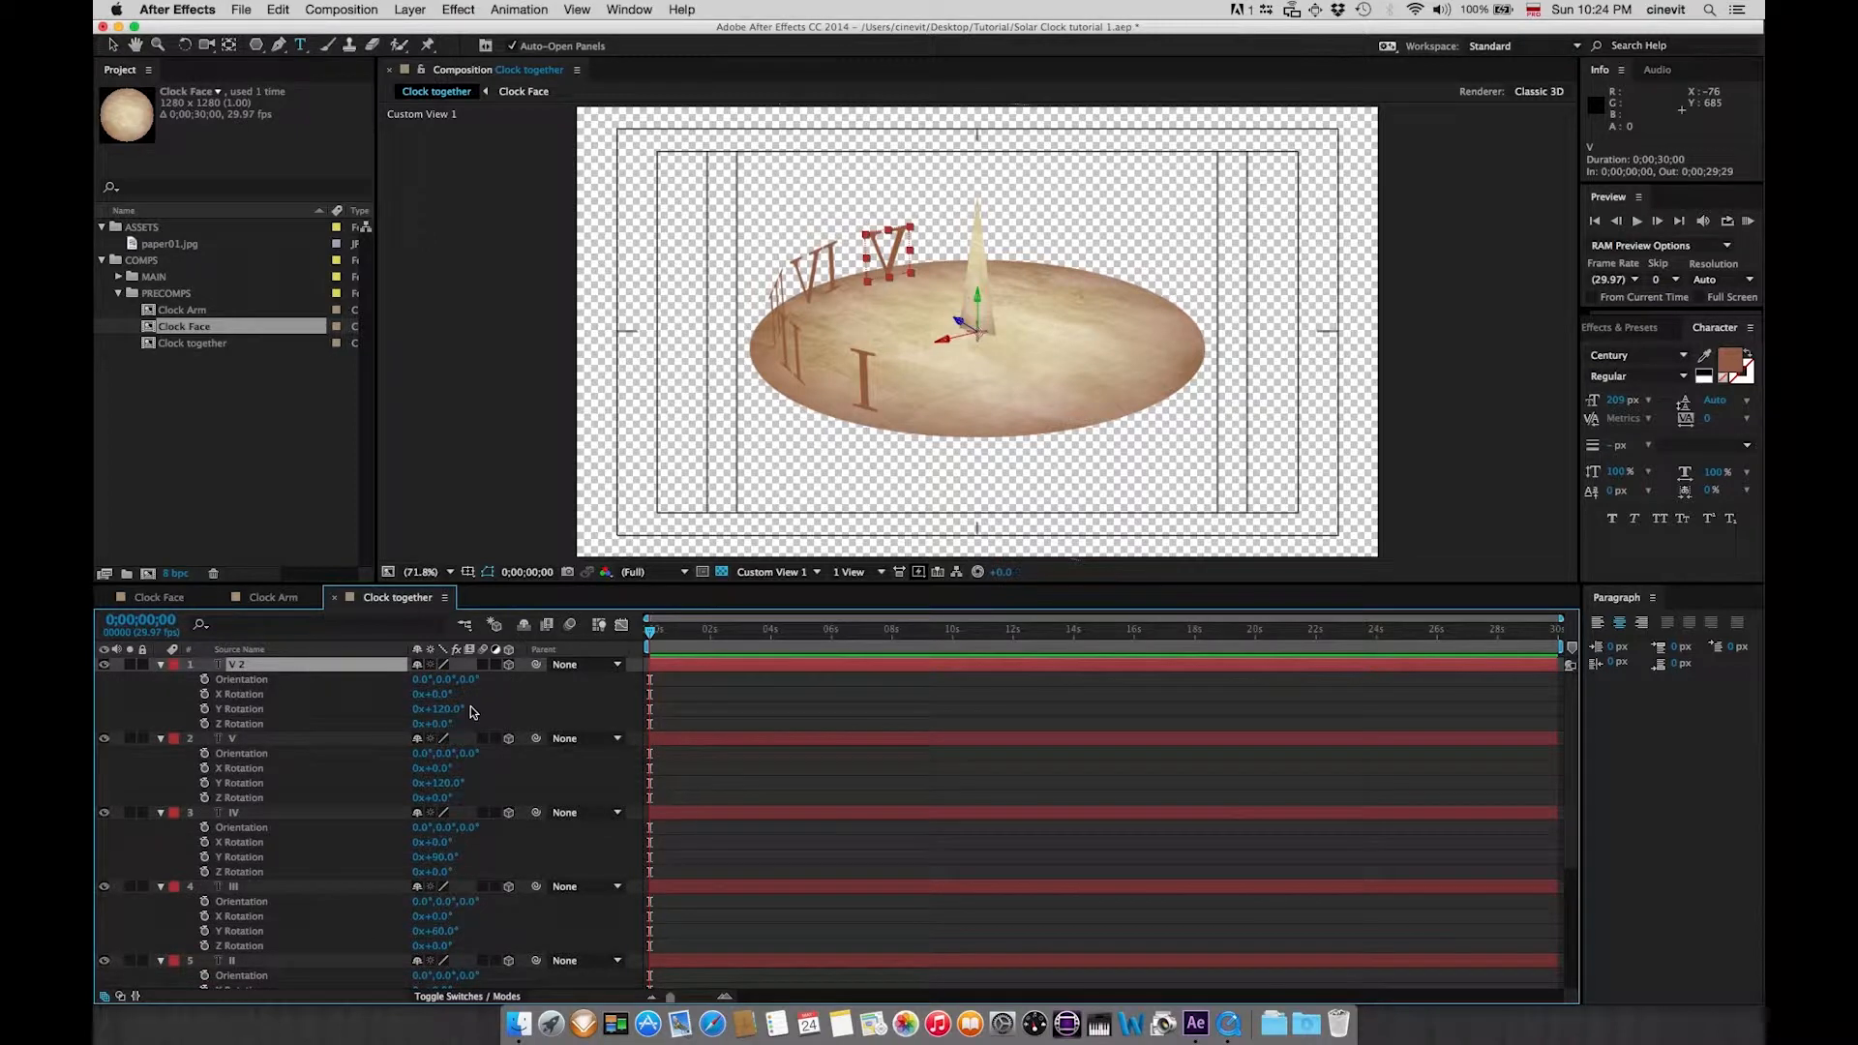
left_click(440, 709)
type("+30")
key("Return")
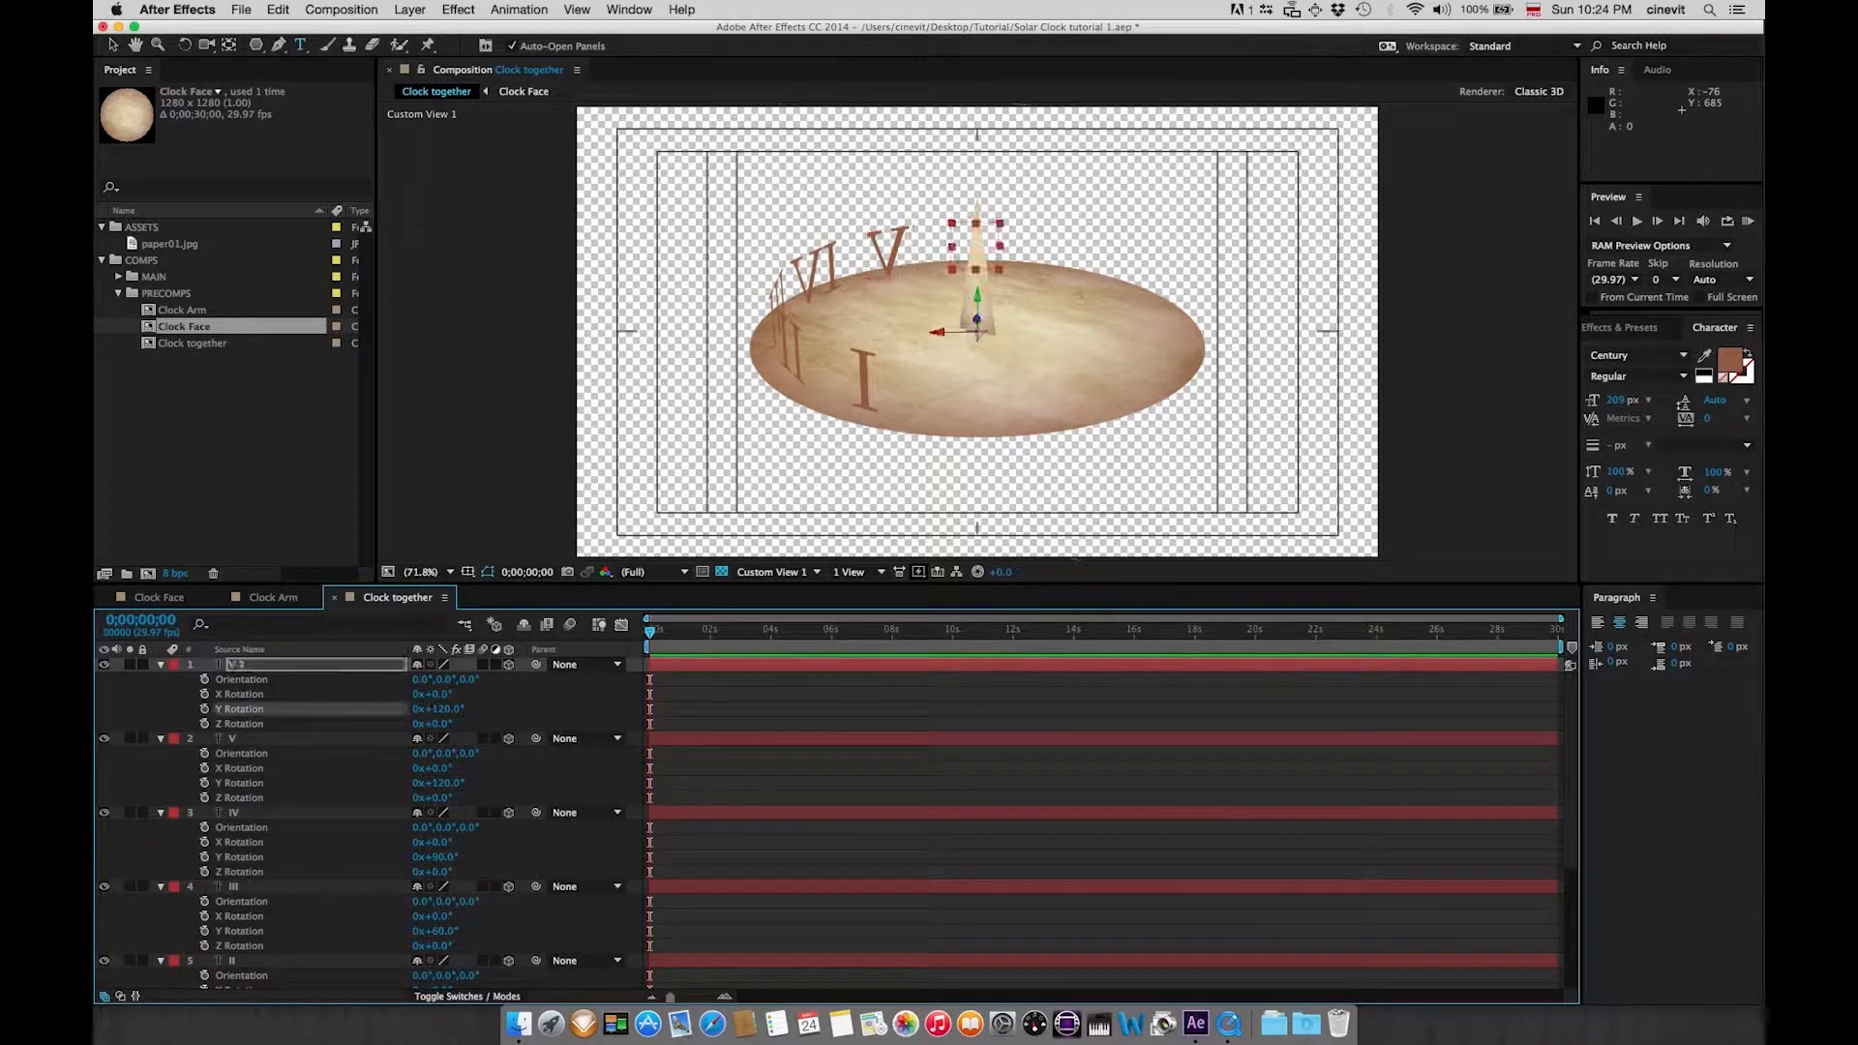
left_click(253, 668)
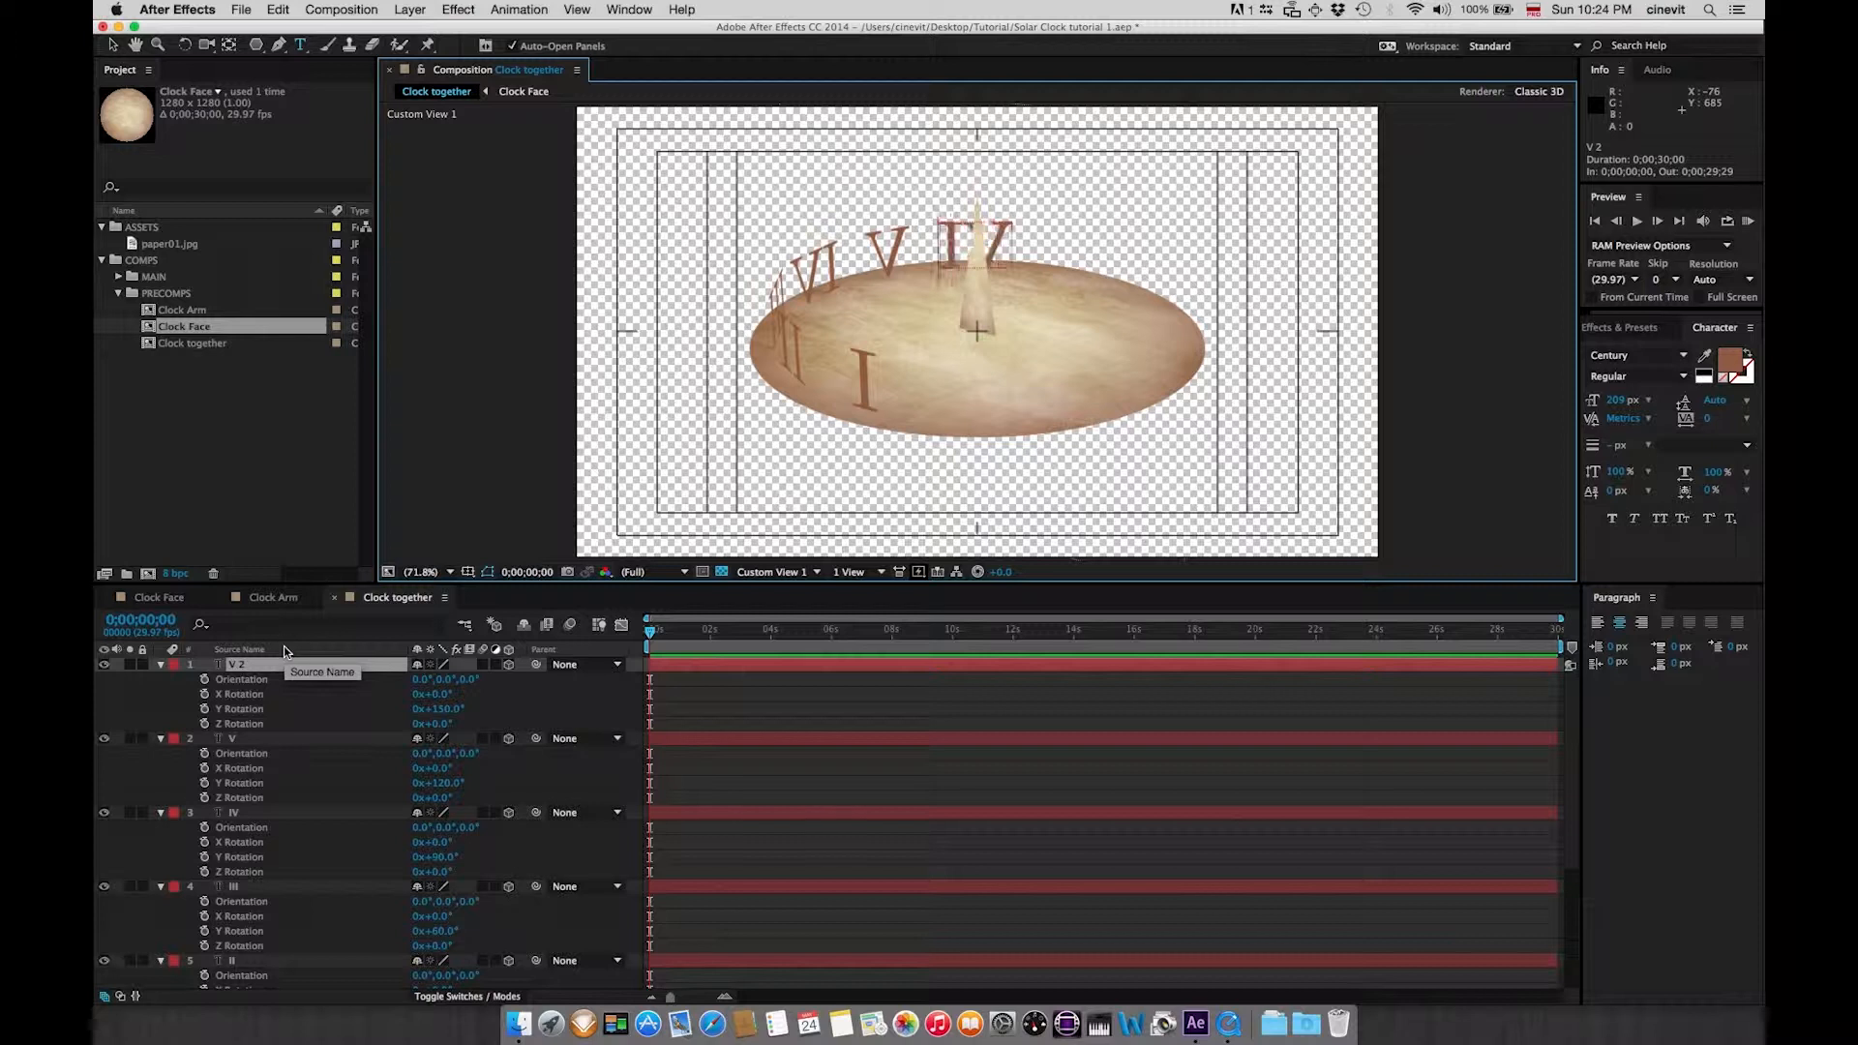
left_click(280, 669)
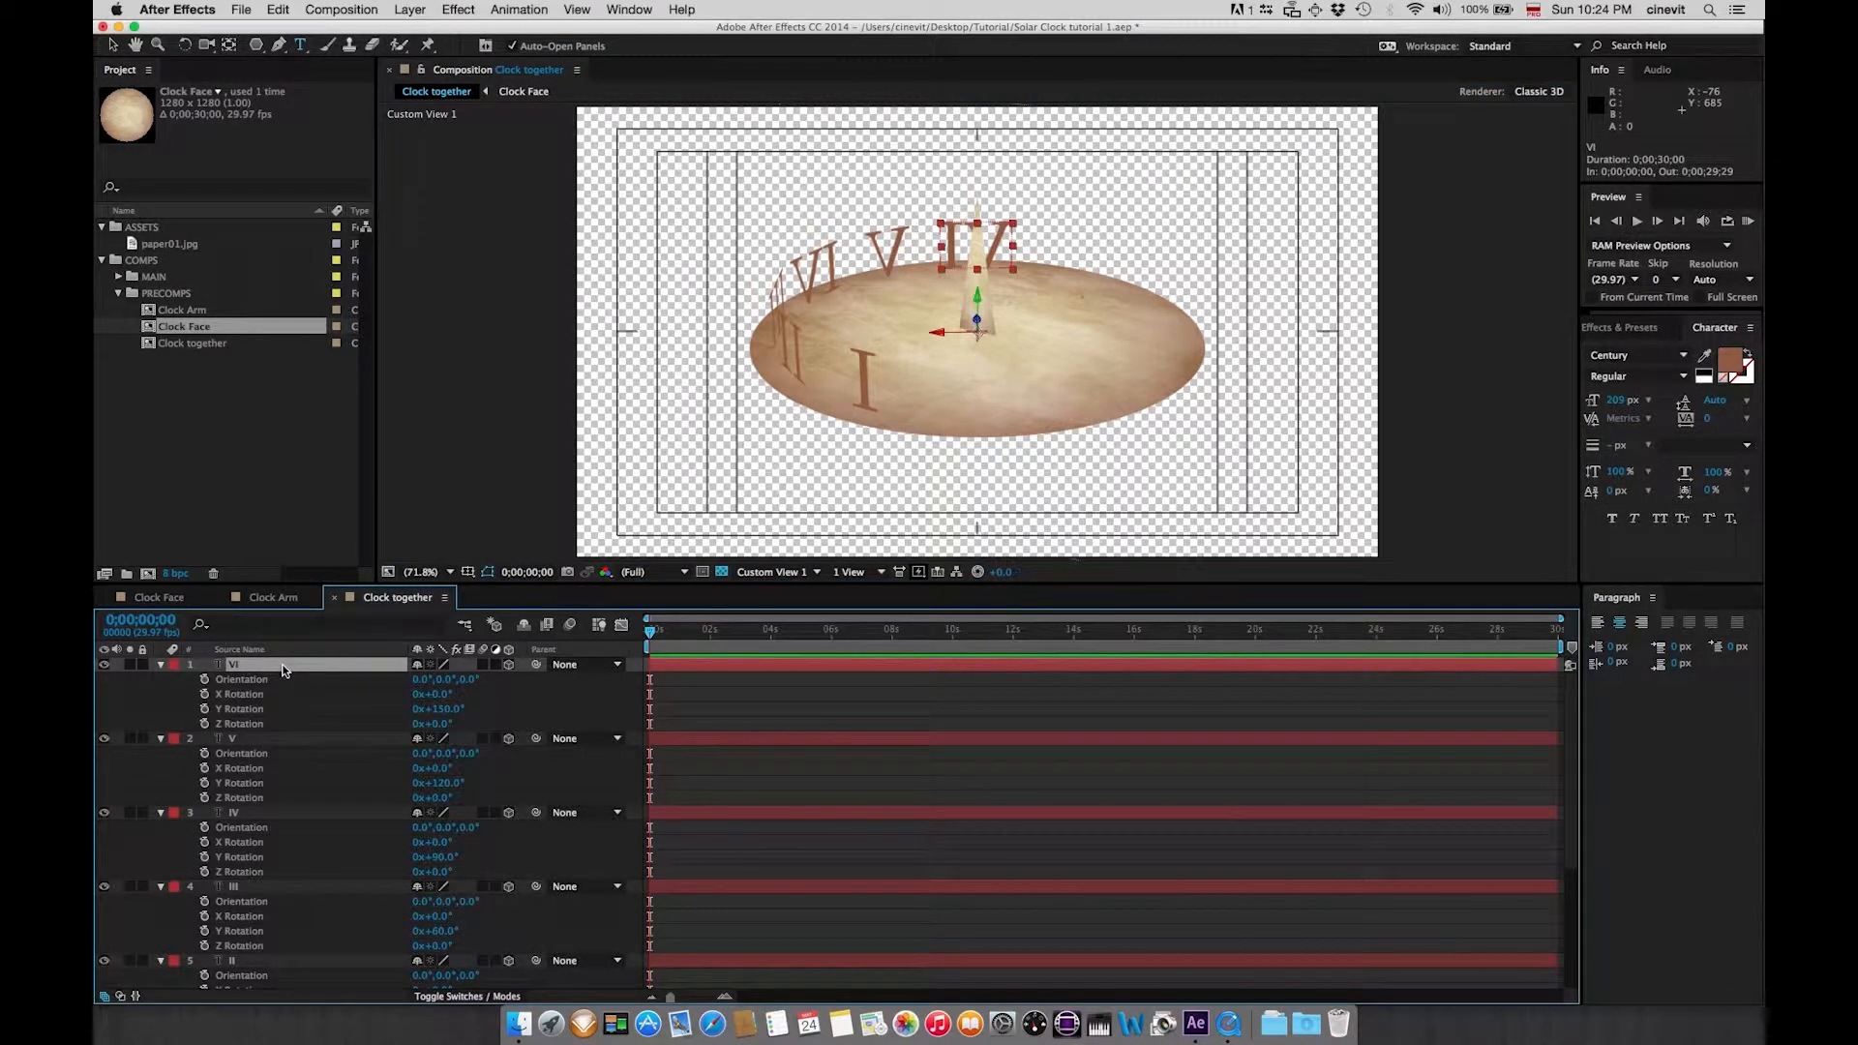
- Duplicate the VI numeral layer and add 30° to the copy's Y Rotation, making it 180°
key("super+d")
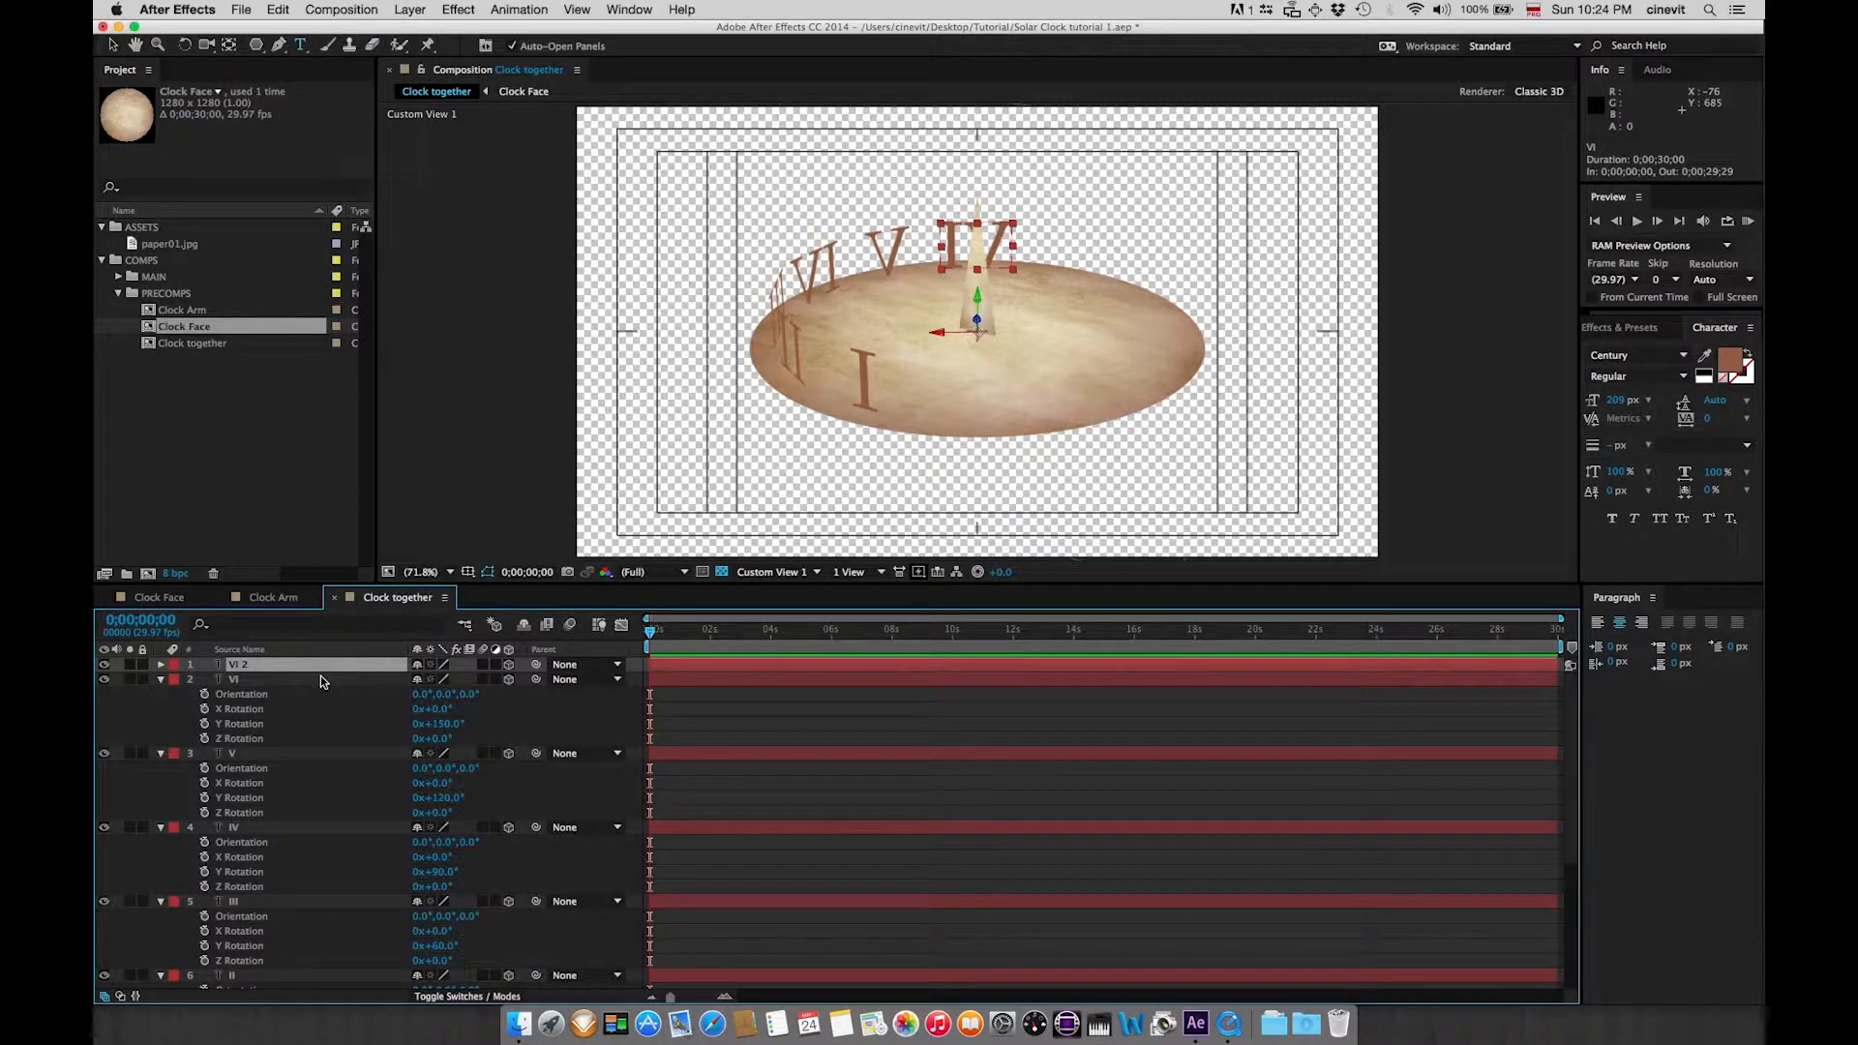
key("r")
left_click(440, 709)
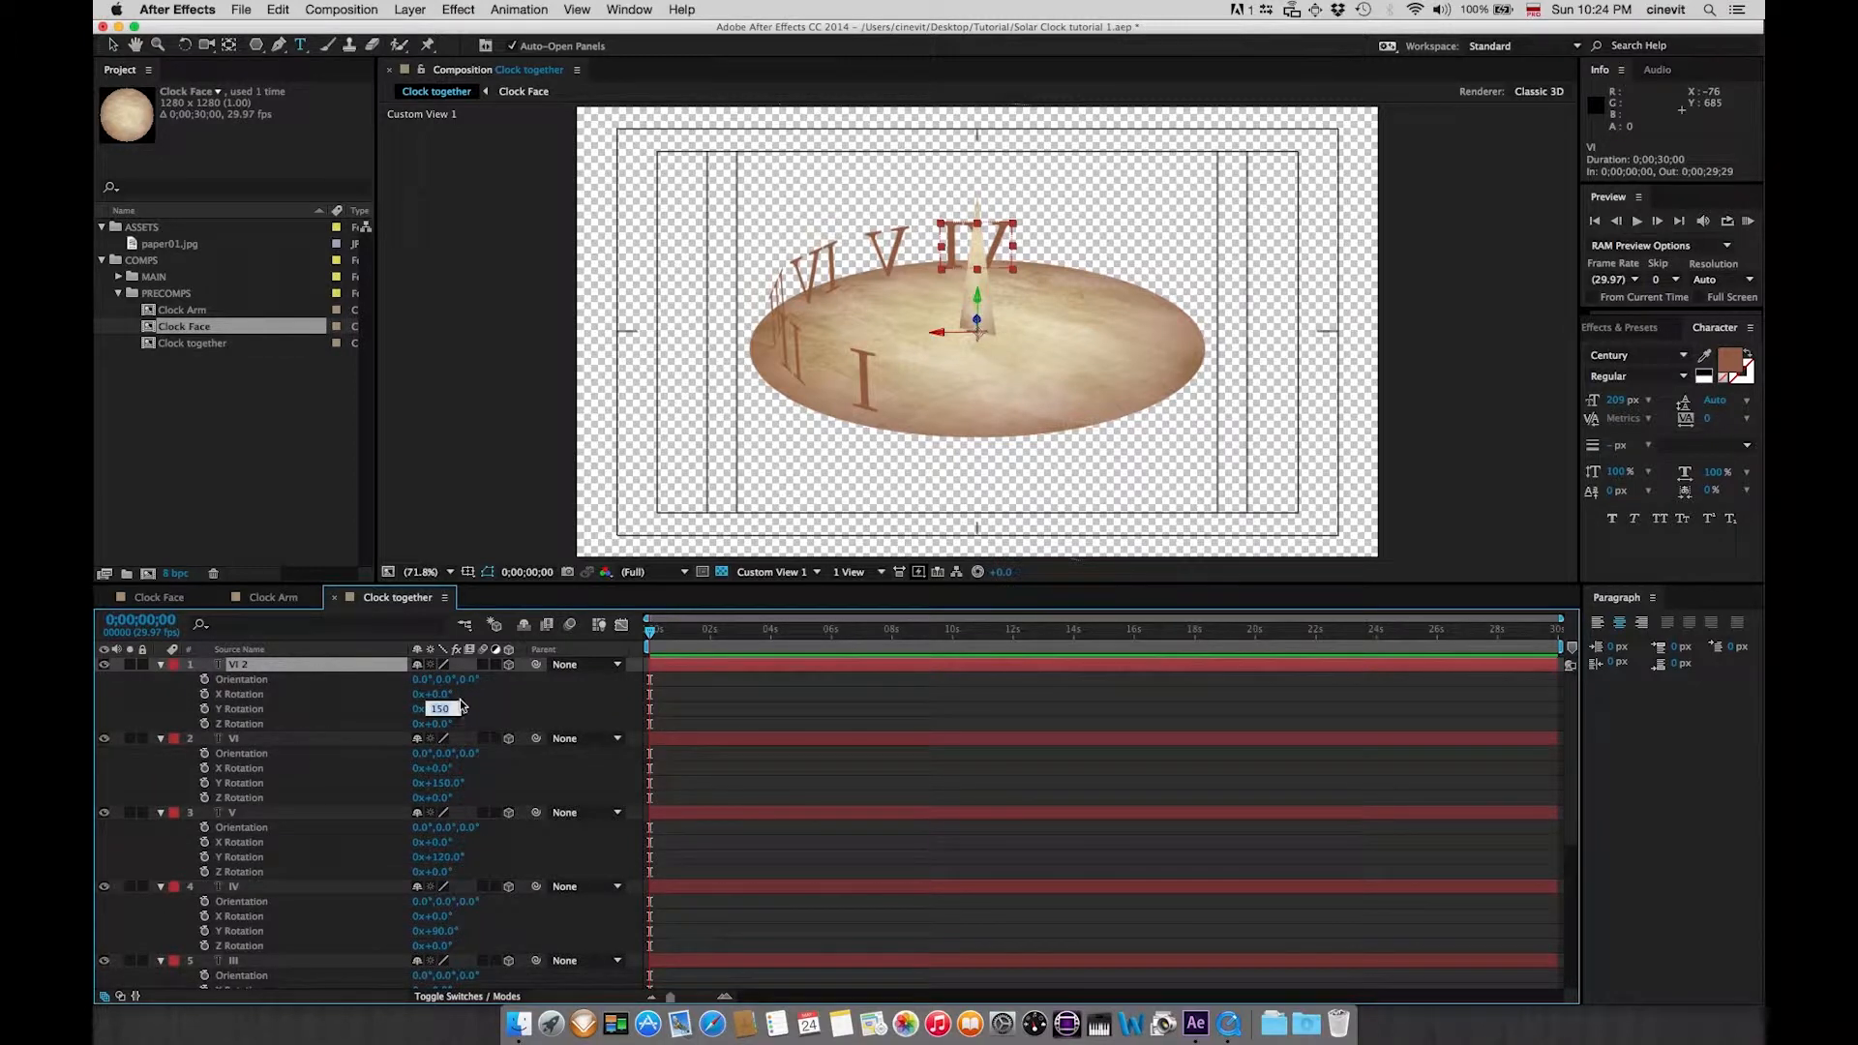
key("Right")
type("+30")
key("Return")
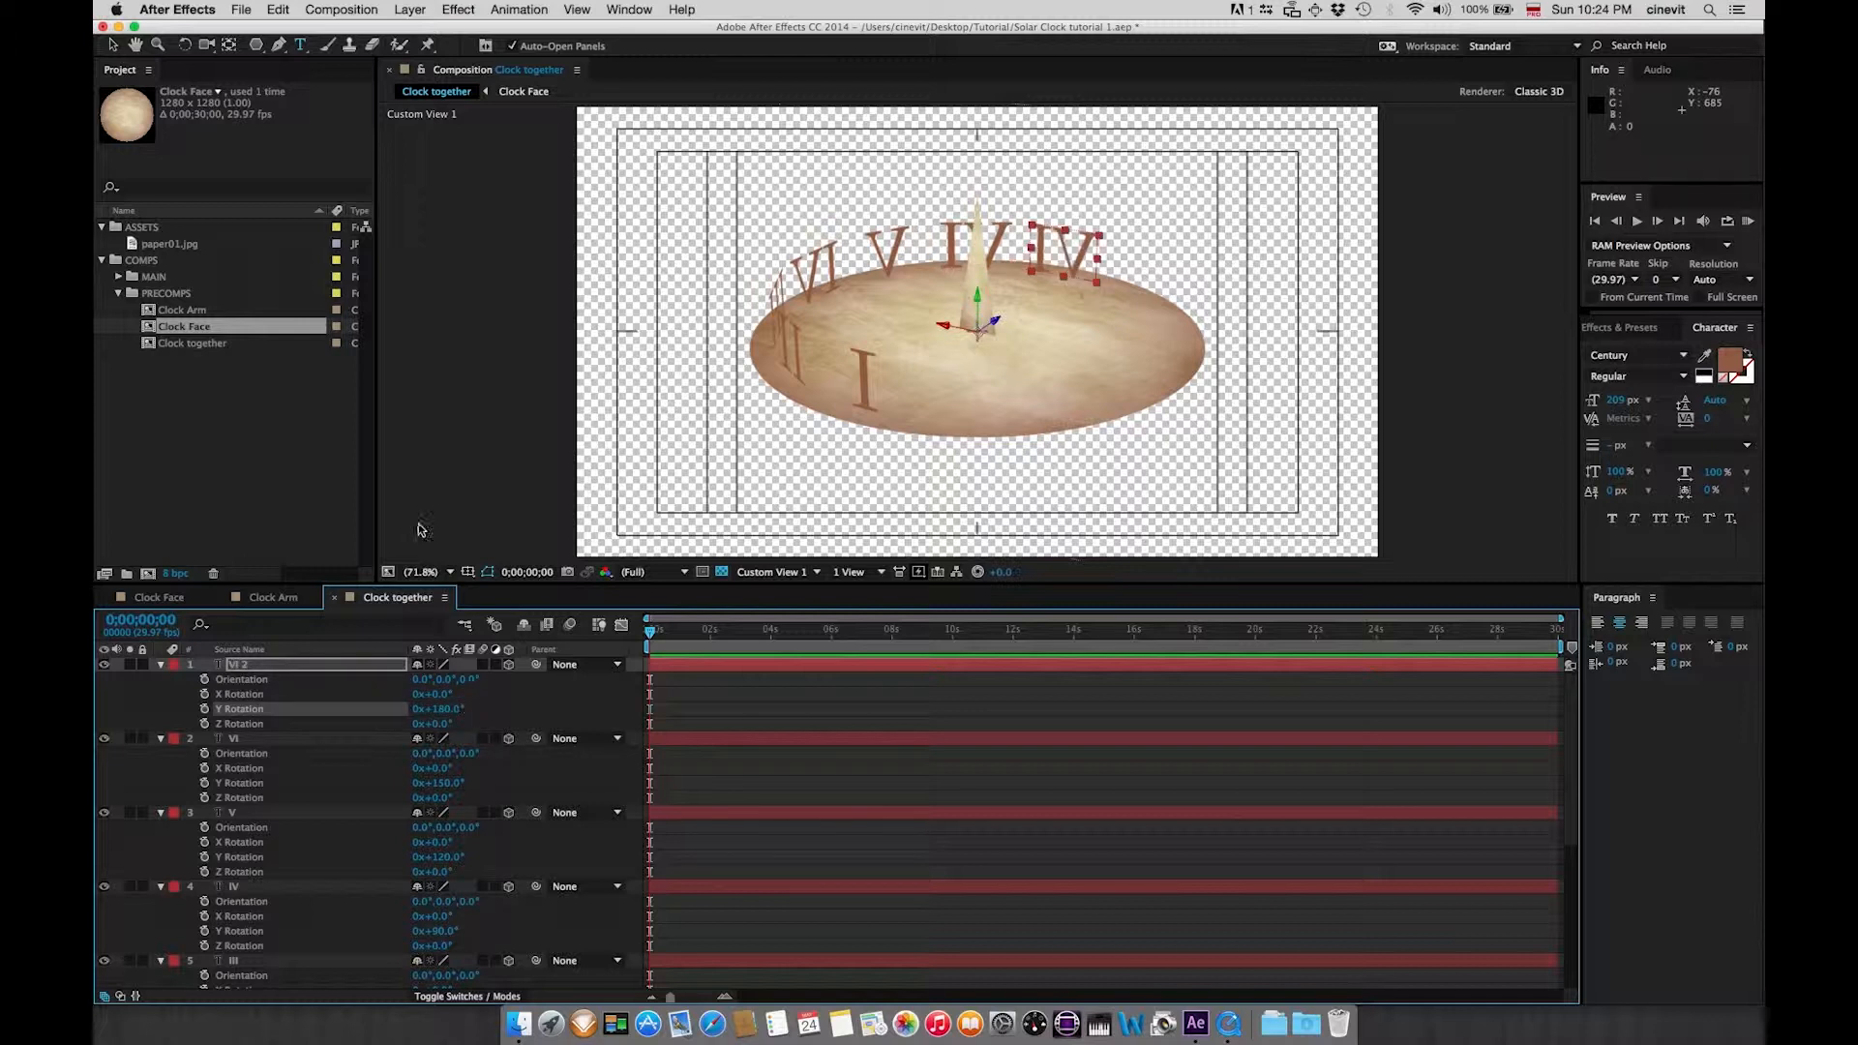
- Change the text of the duplicated VI numeral layer, rotated to 180°, to VII
left_click(257, 666)
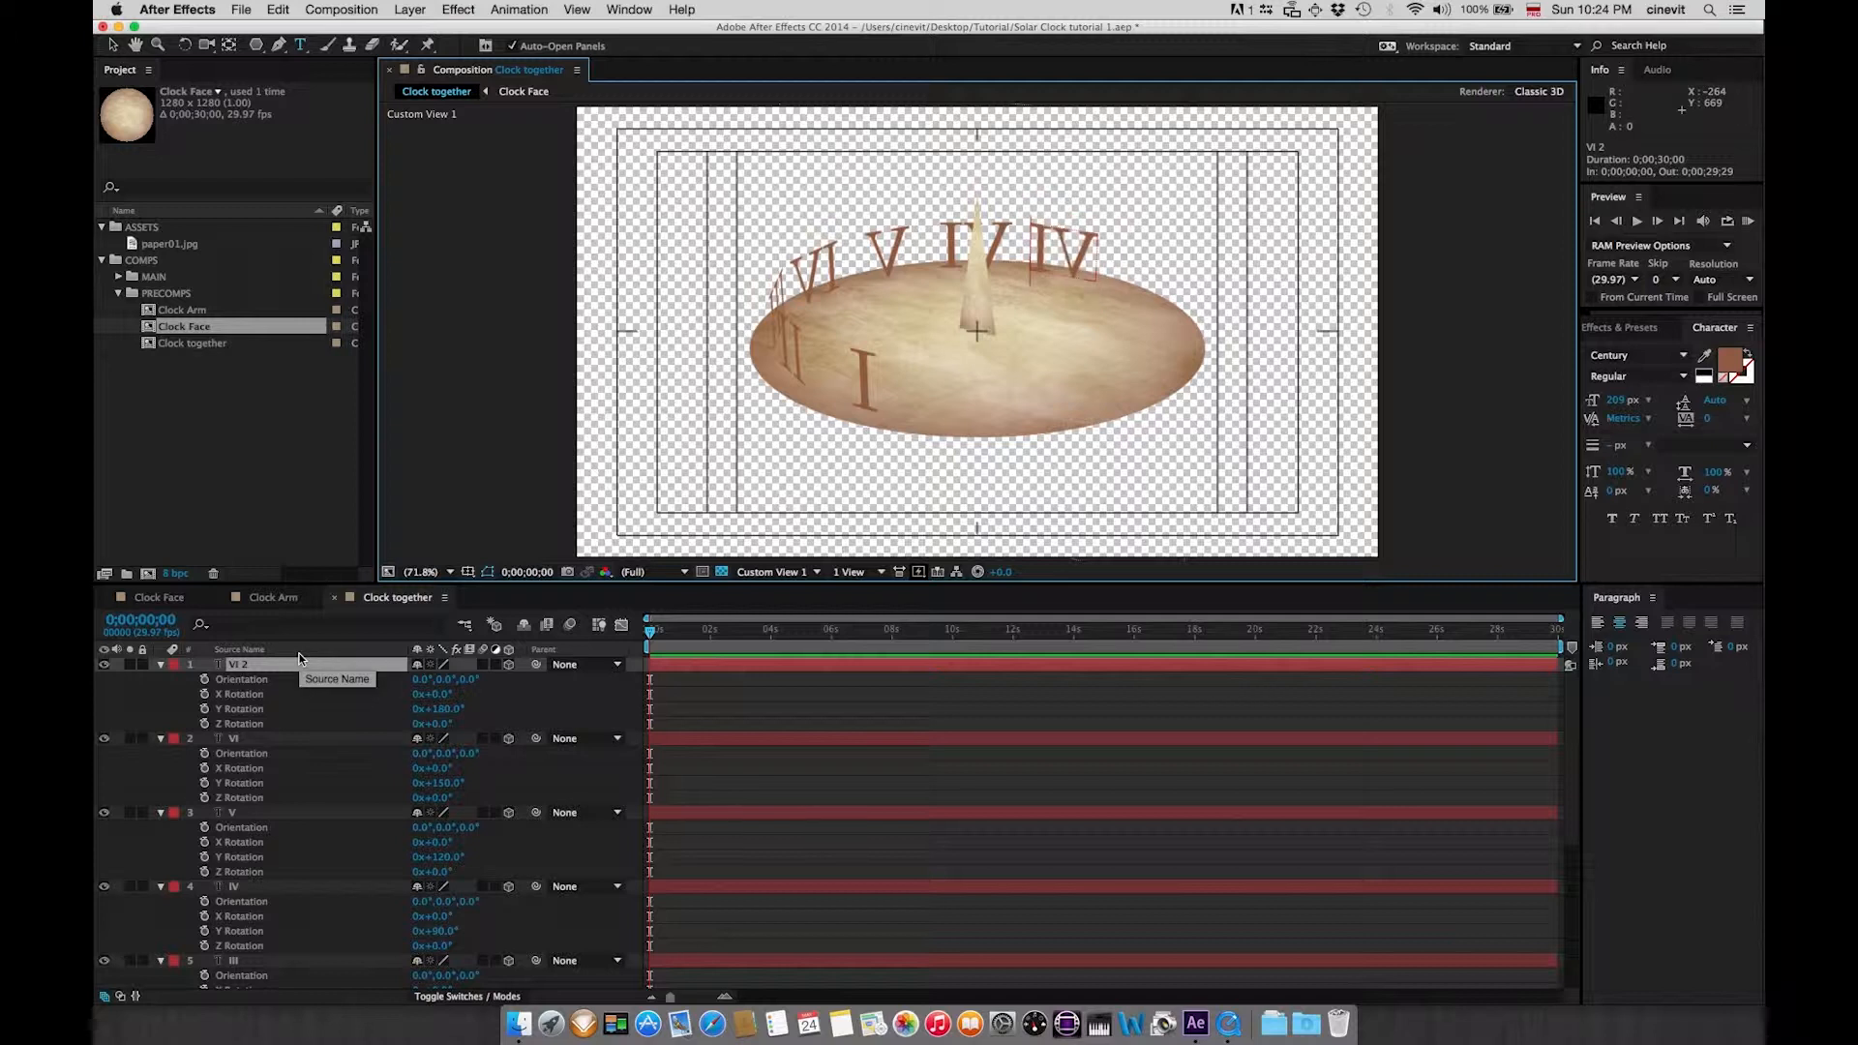
type("VII")
key("Return")
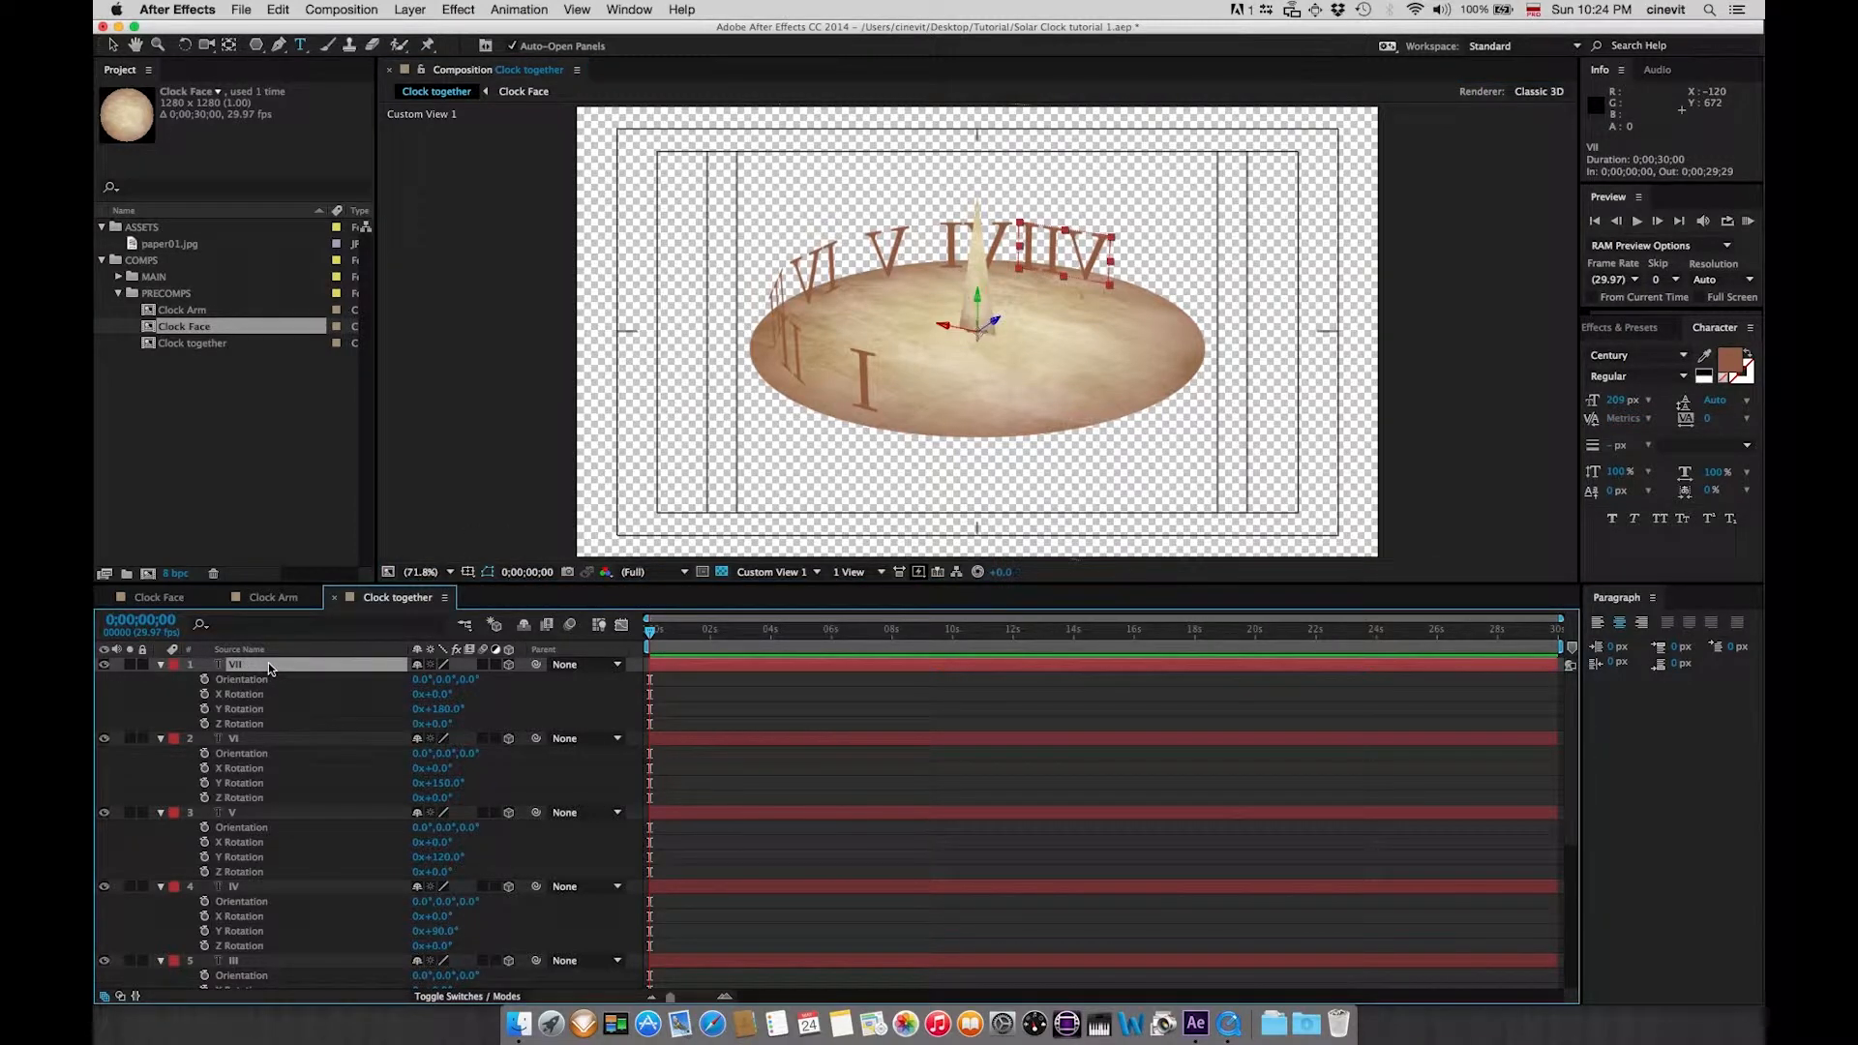
- Create numeral VIII from a duplicate of the VII layer, adding 30° for a Y Rotation of 210° and changing its text to VIII
key("super+d")
key("r")
left_click(447, 713)
type("+30")
key("Return")
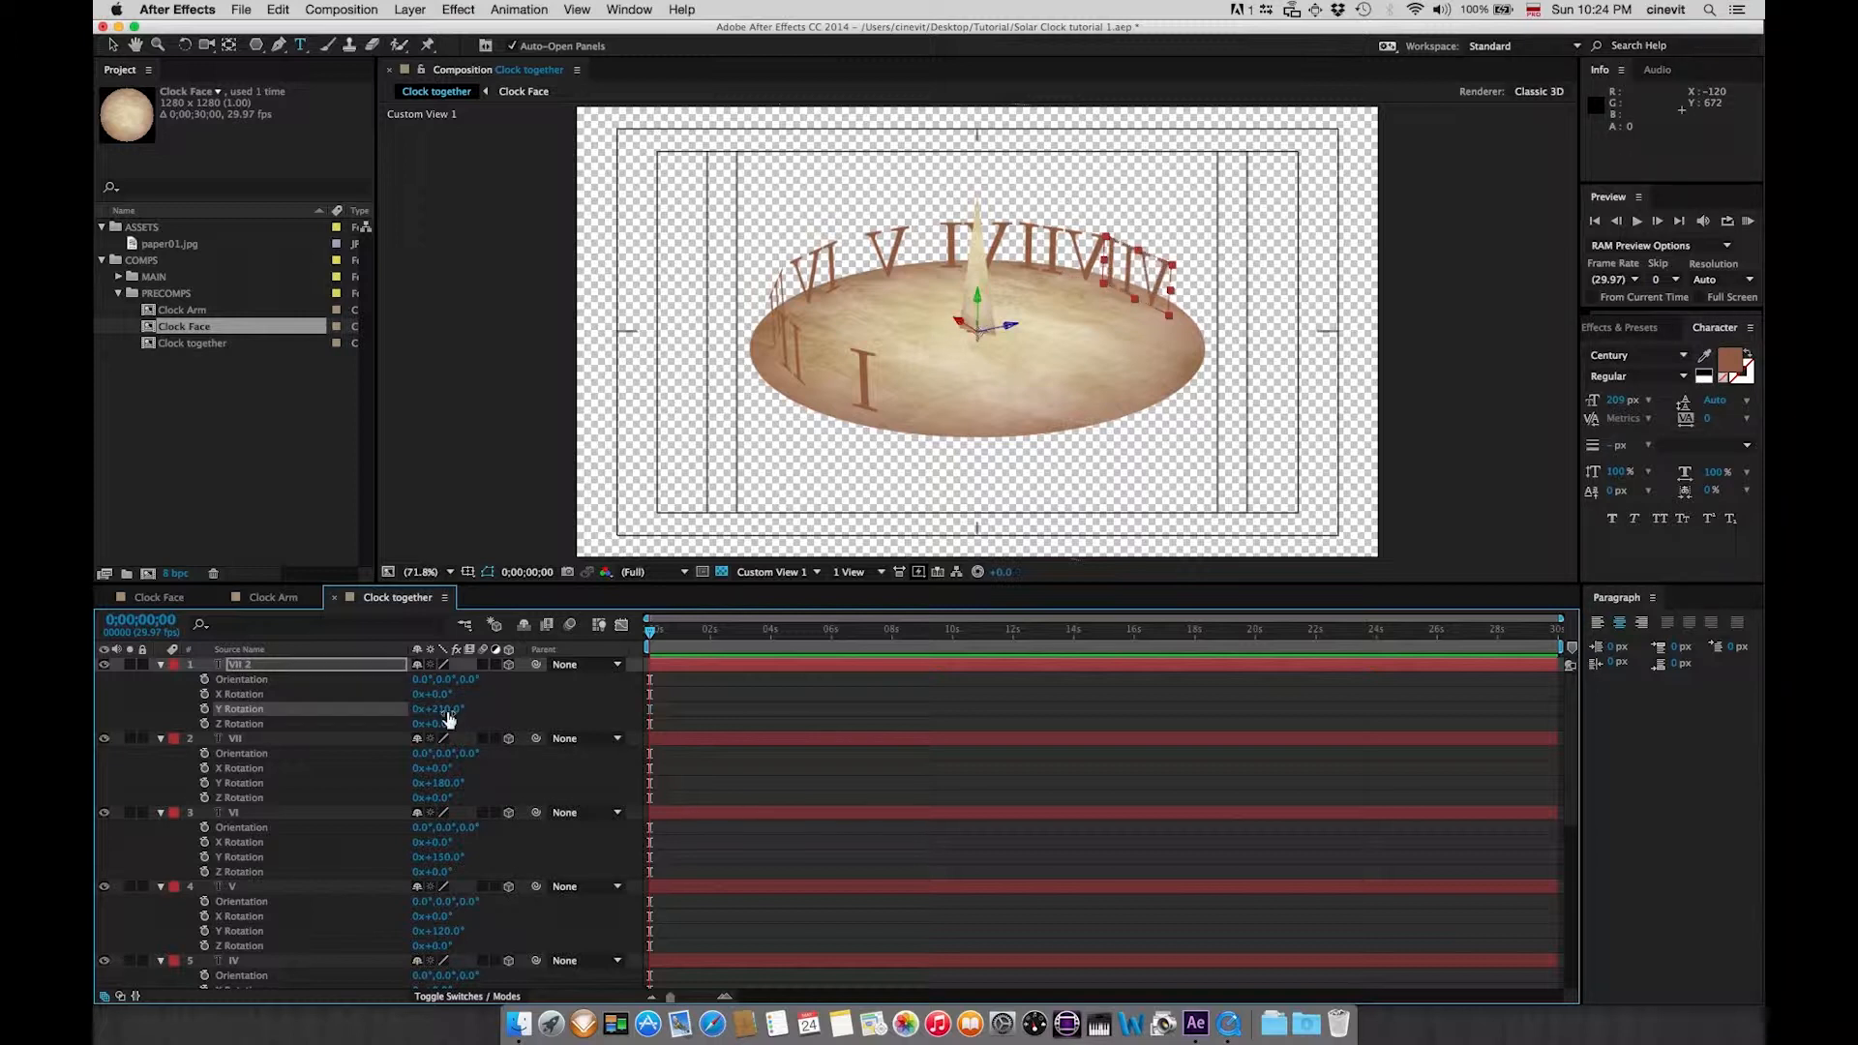
left_click(268, 667)
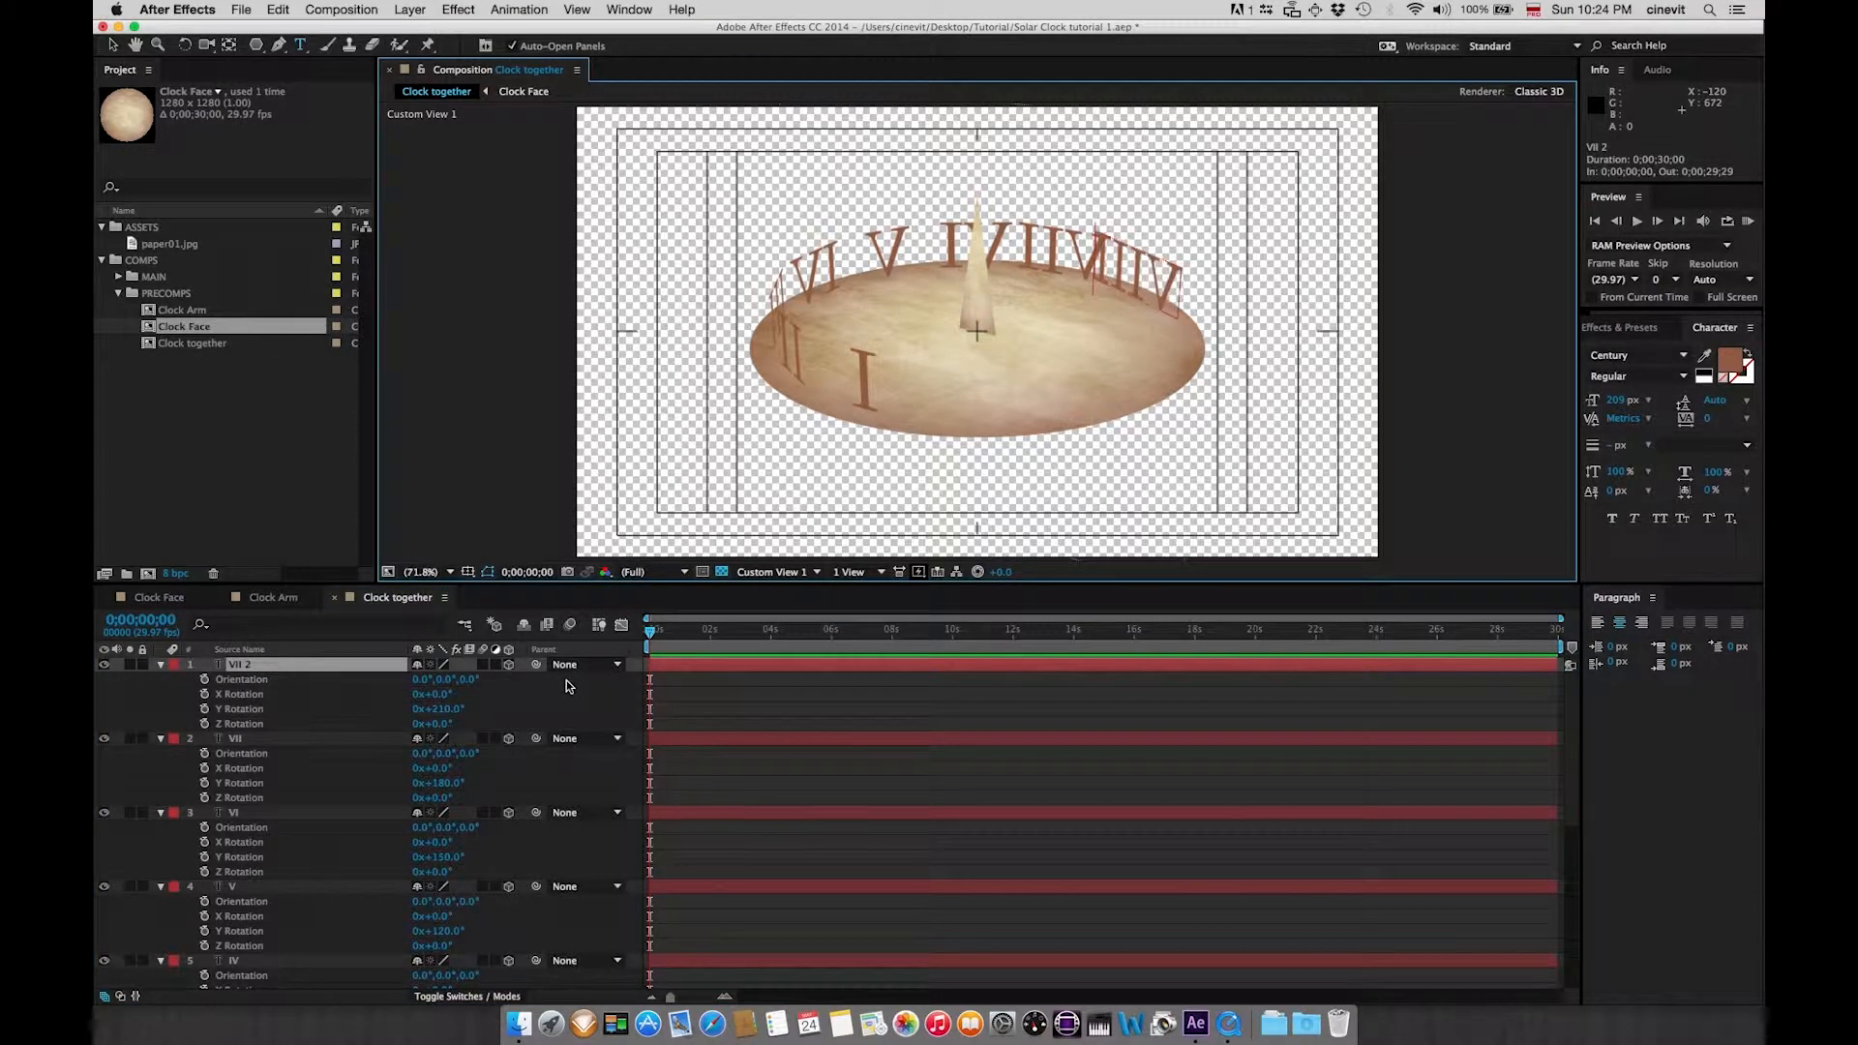
type("VIII")
key("Return")
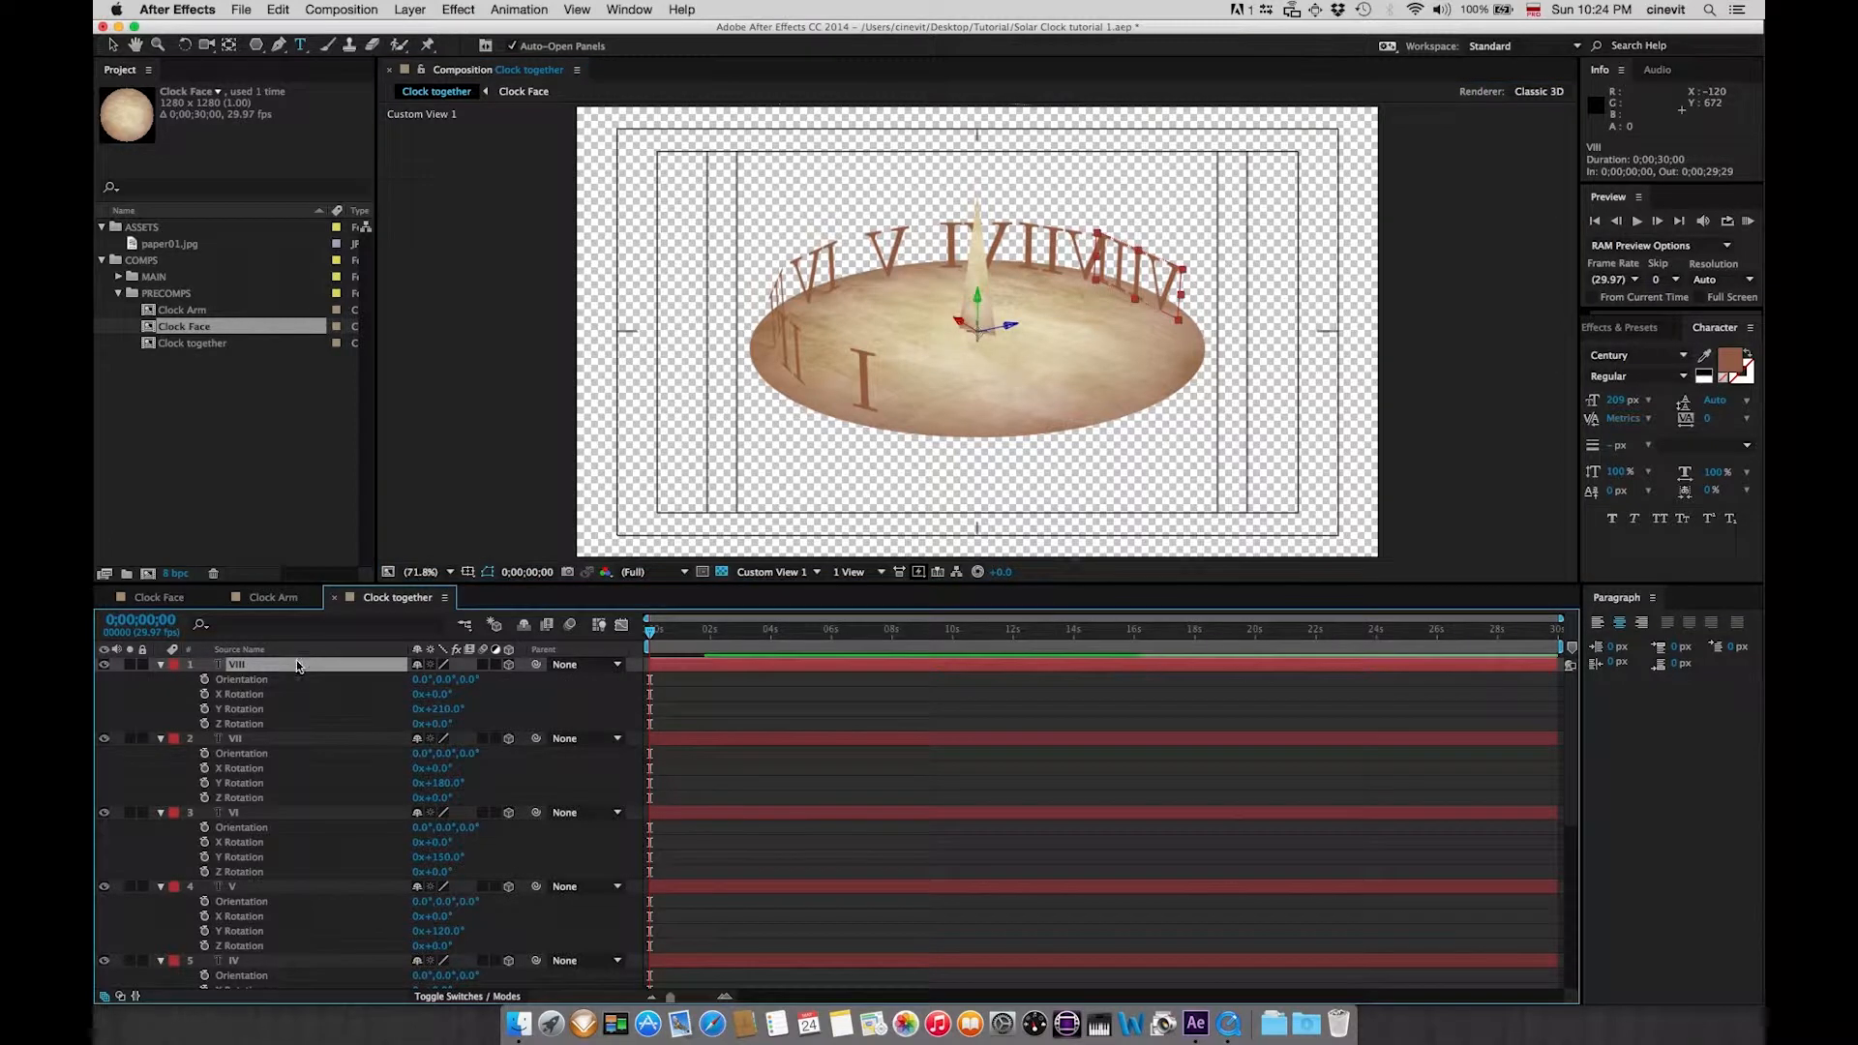
- Create numeral IX from a duplicate of the VIII layer, adding 30° for a Y Rotation of 240° and changing its text to IX
key("super+d")
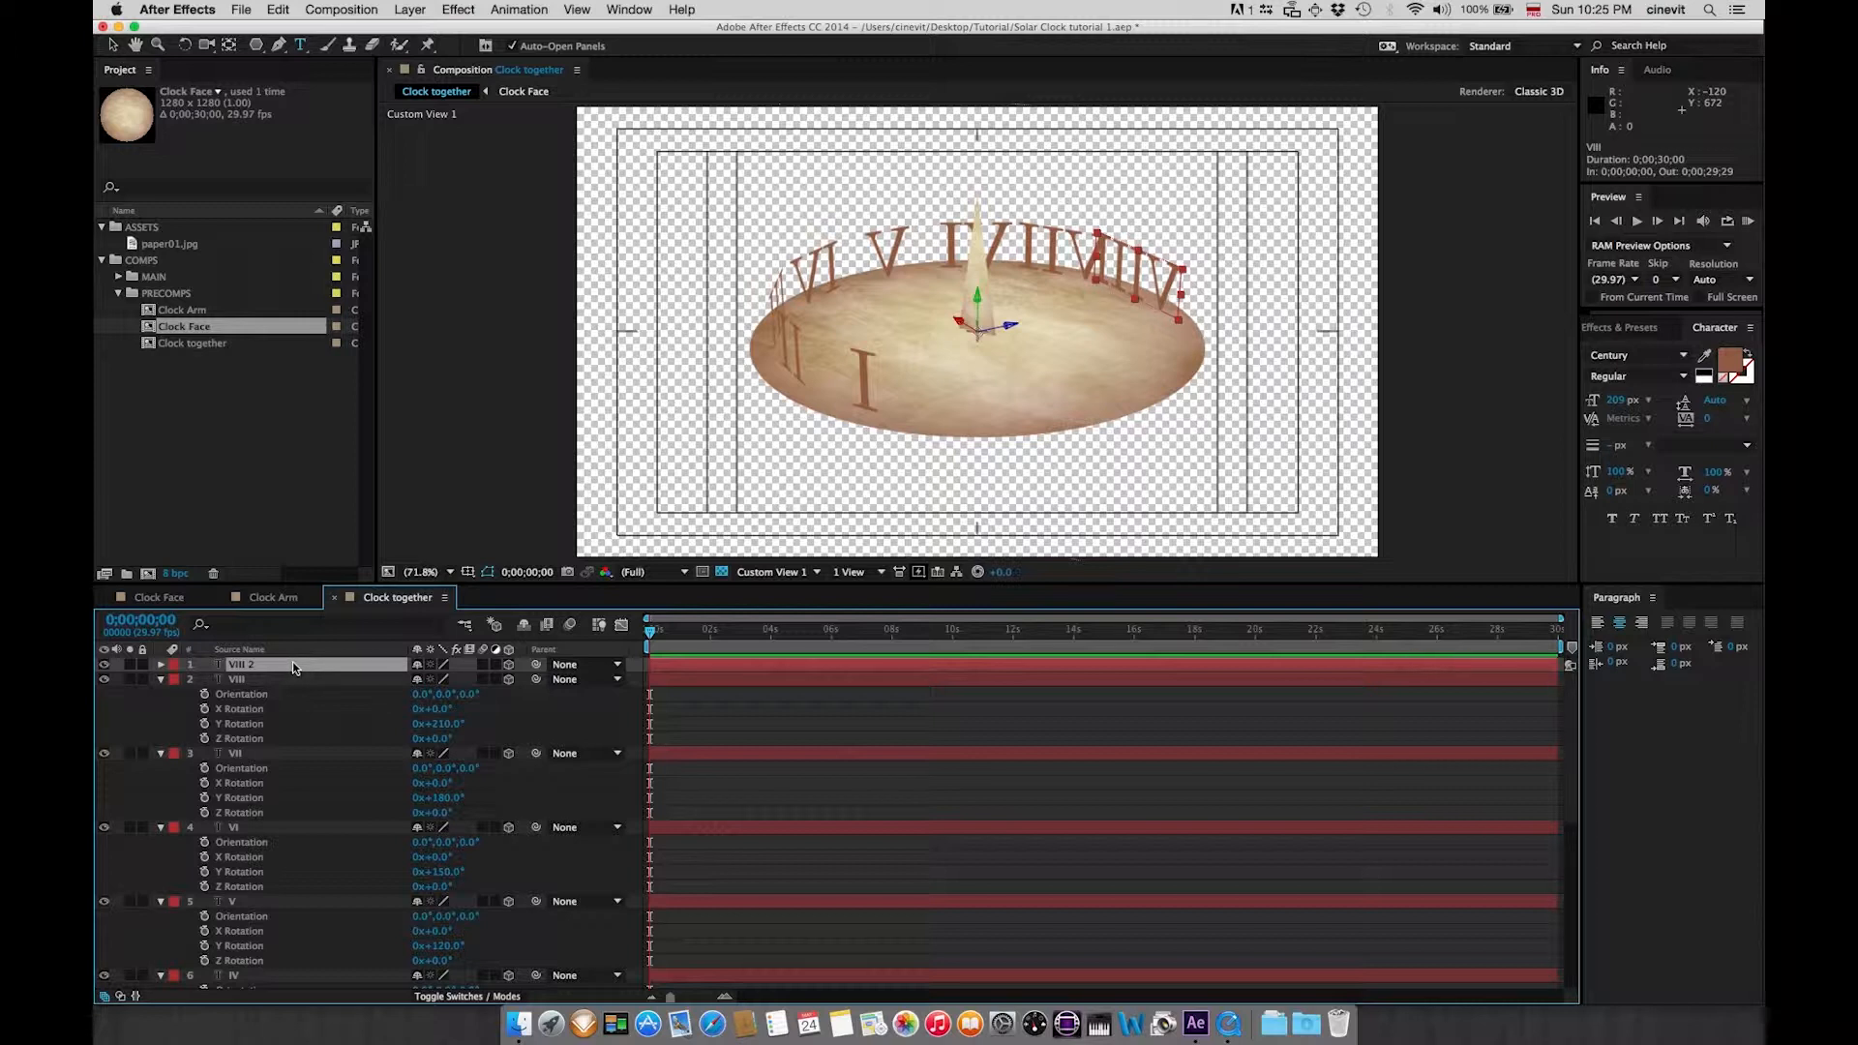
key("r")
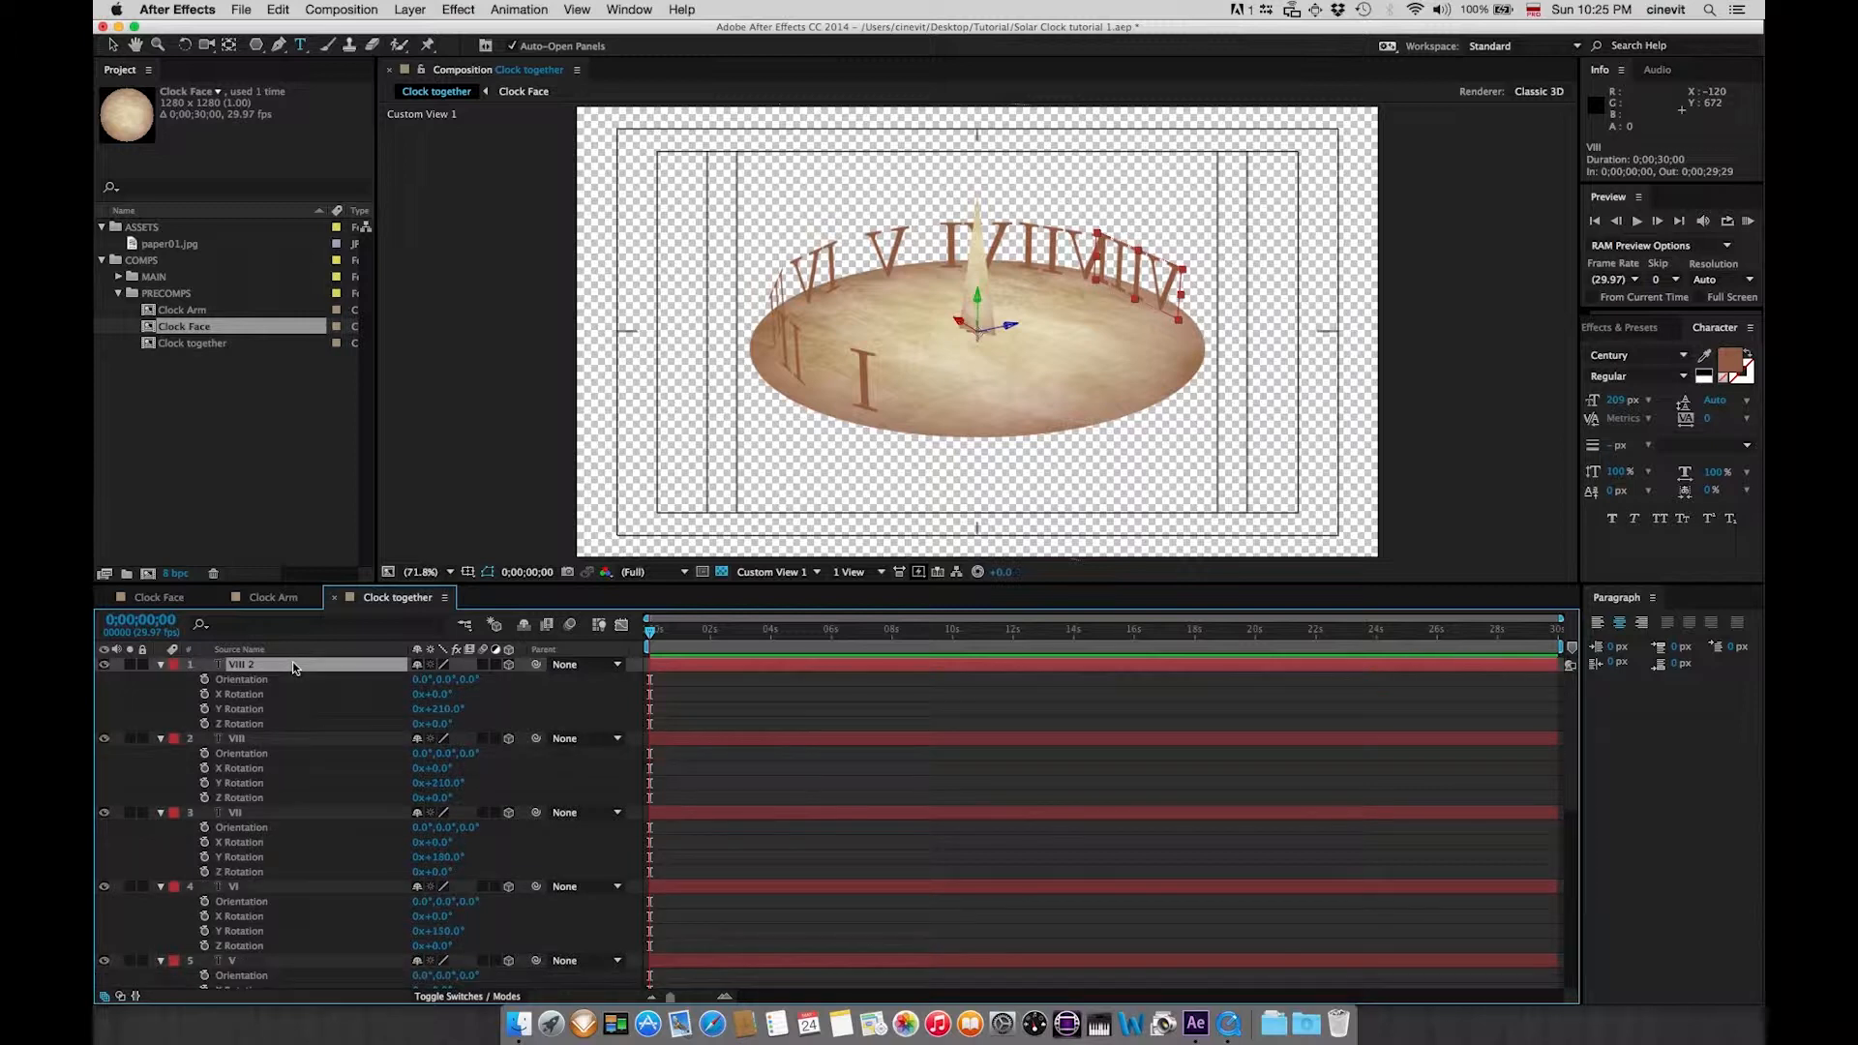
left_click(445, 711)
type("+30")
key("Return")
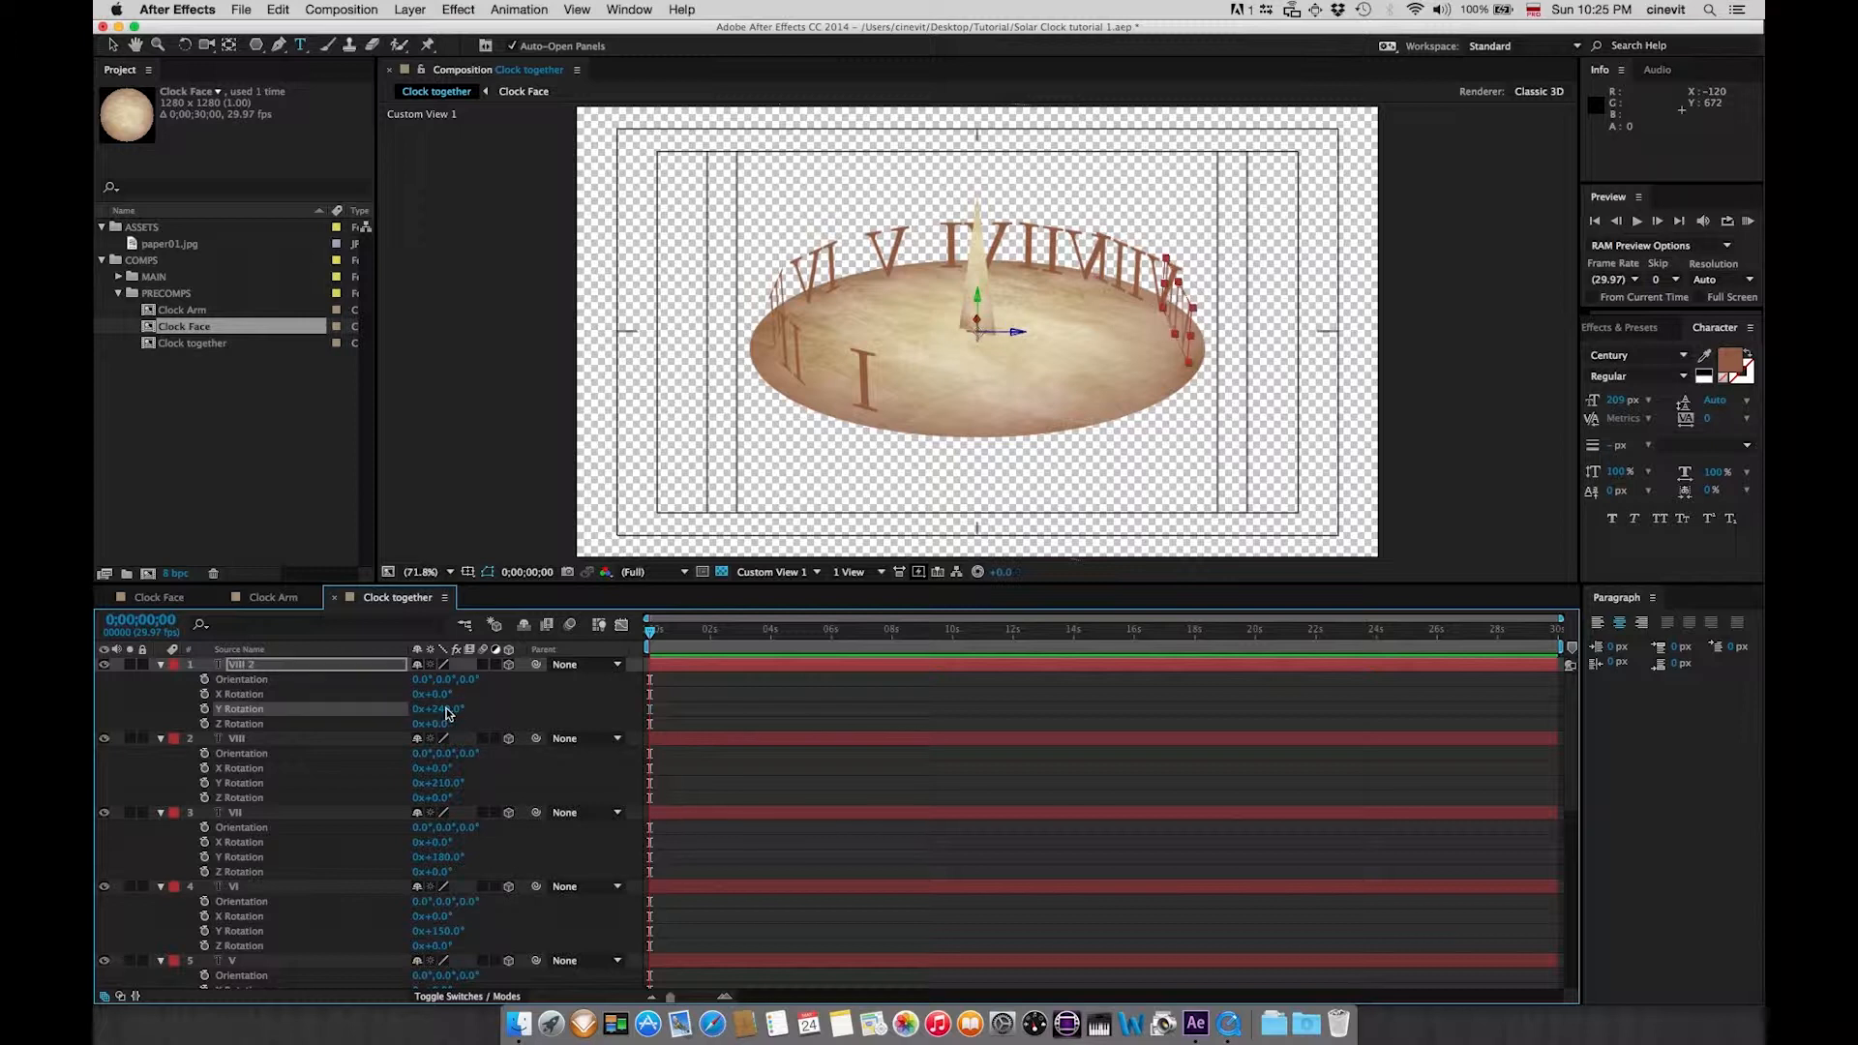
left_click(276, 664)
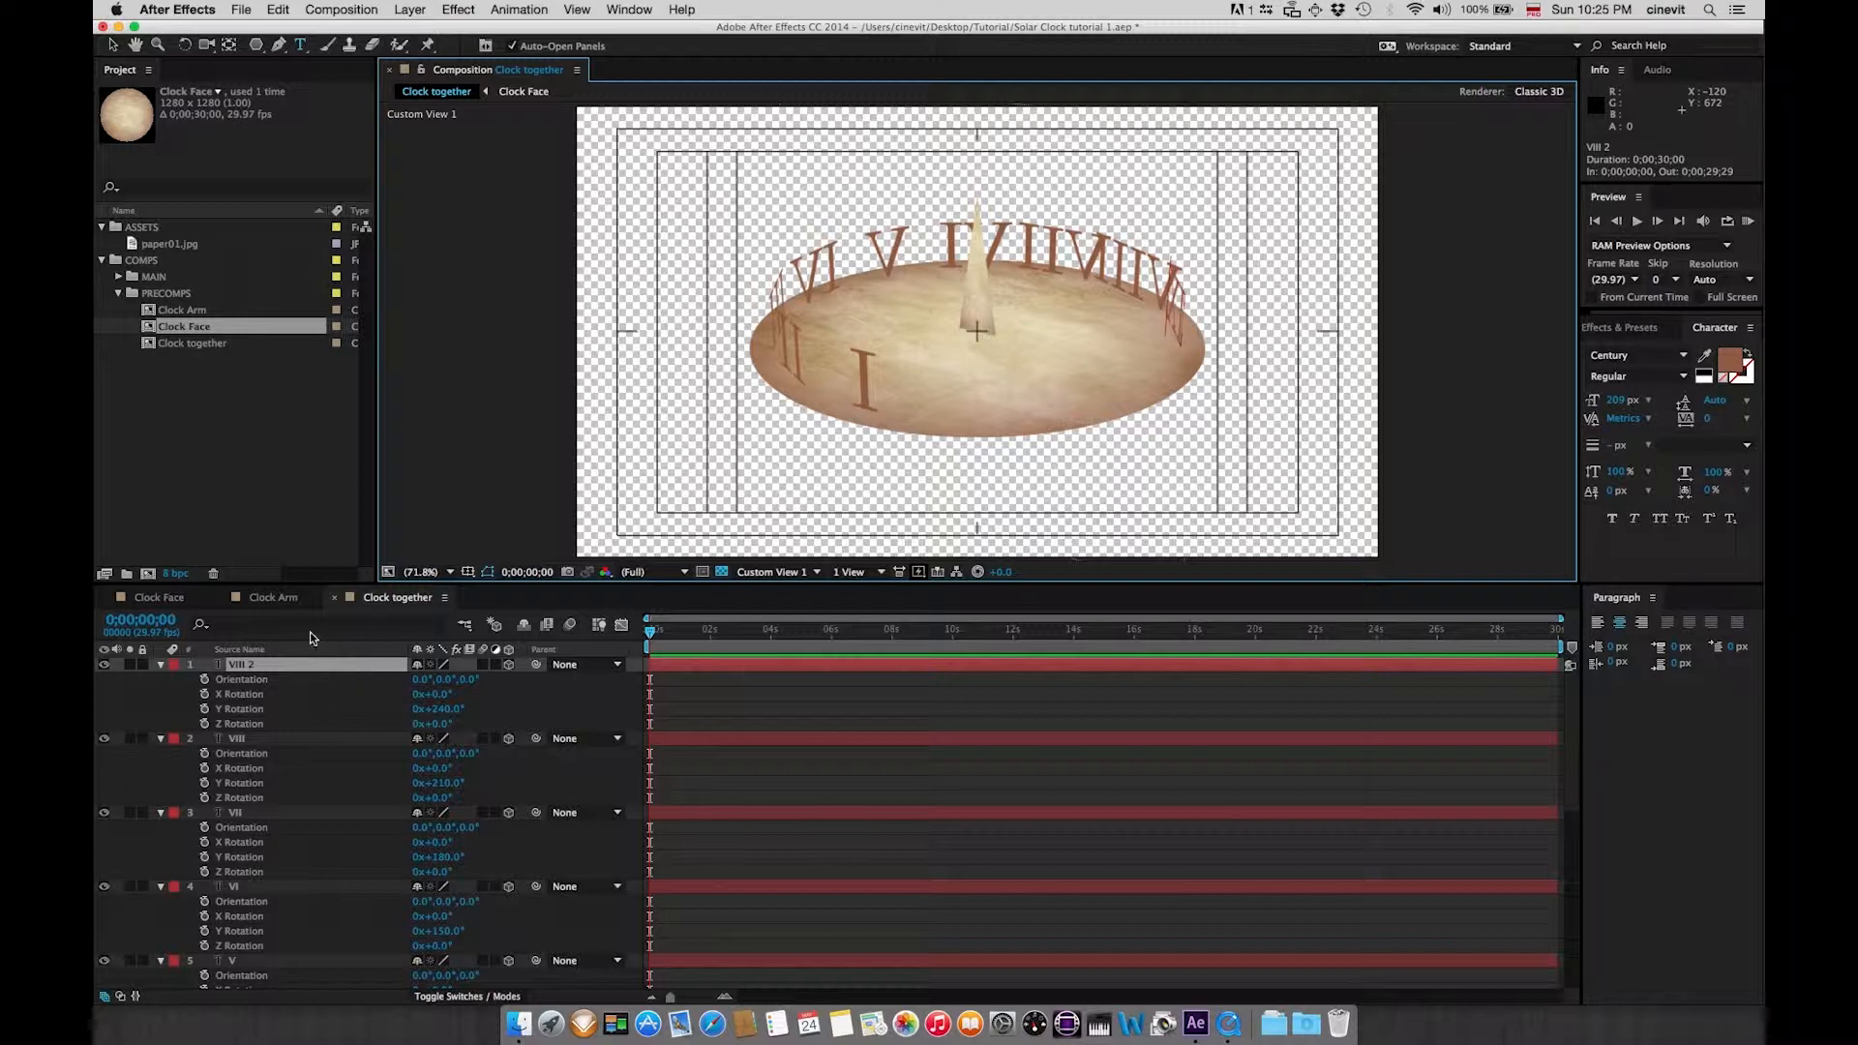
left_click(277, 666)
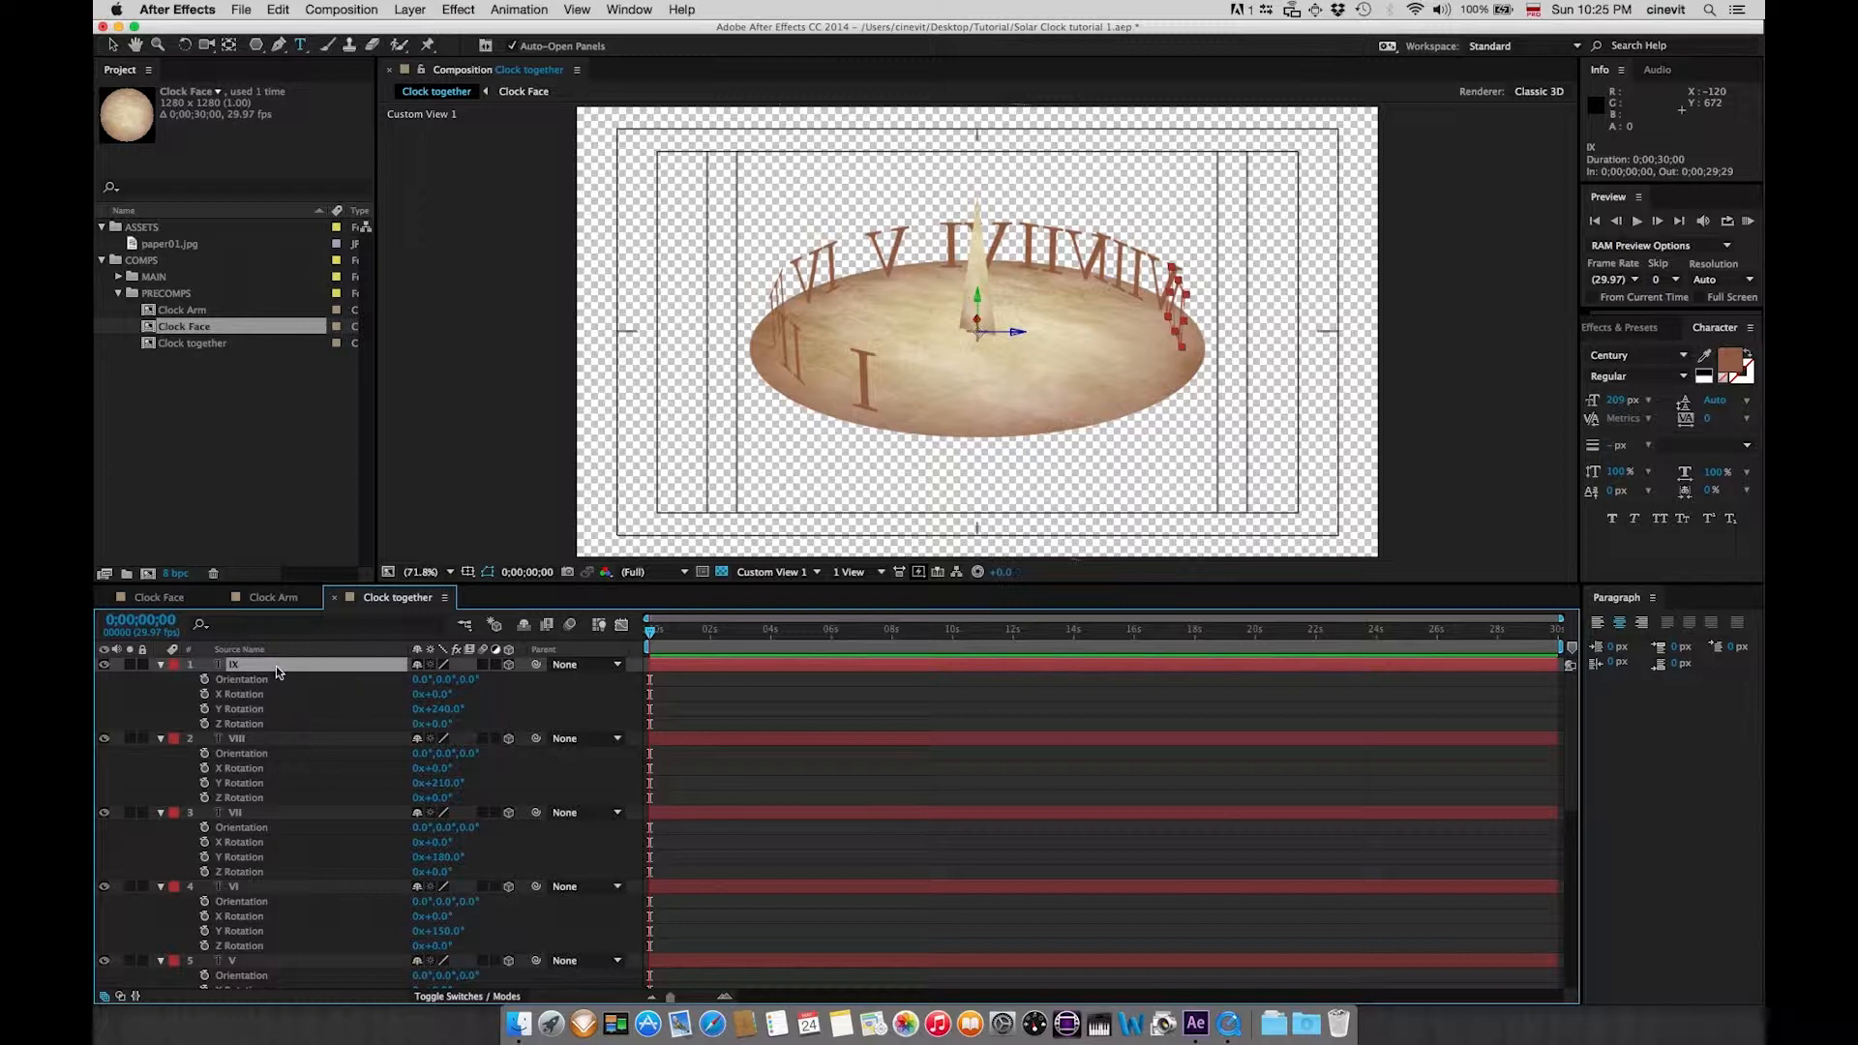
- Create numeral X from a duplicate of the IX layer, adding 30° for a Y Rotation of 270° and changing its text to X
key("super+d")
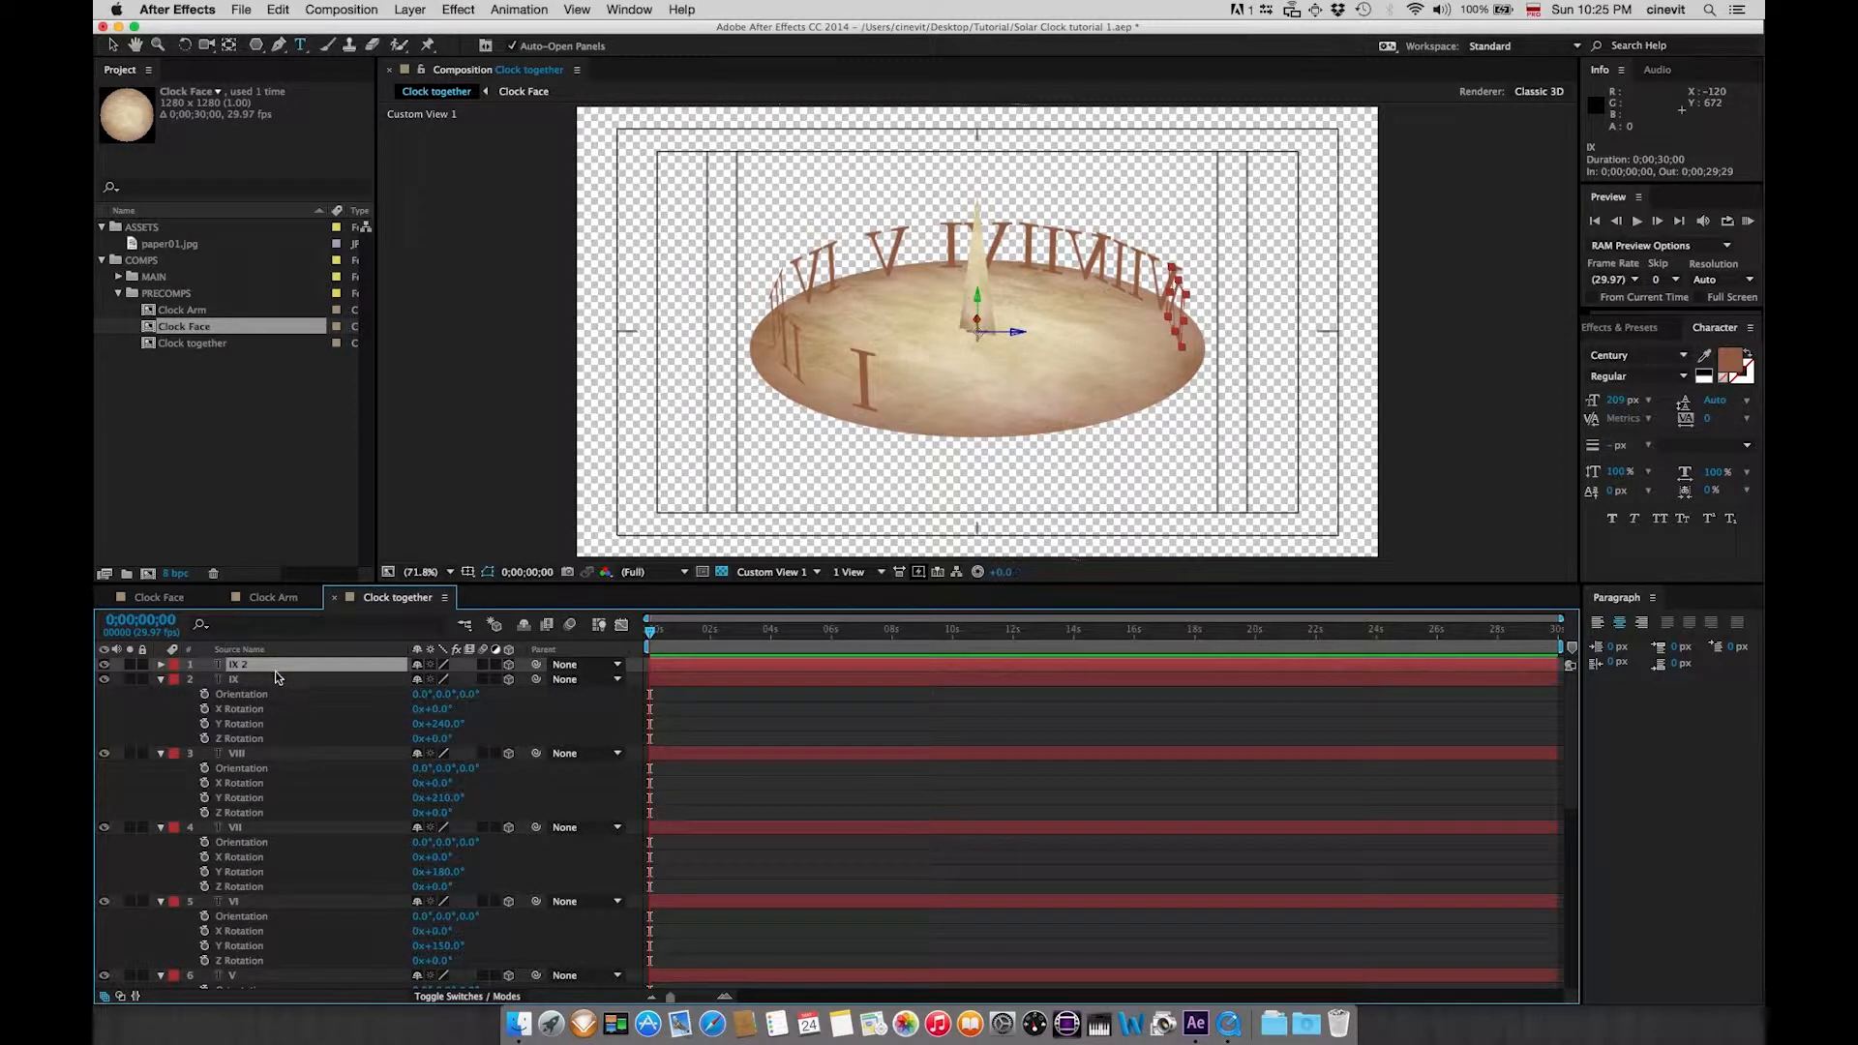
key("r")
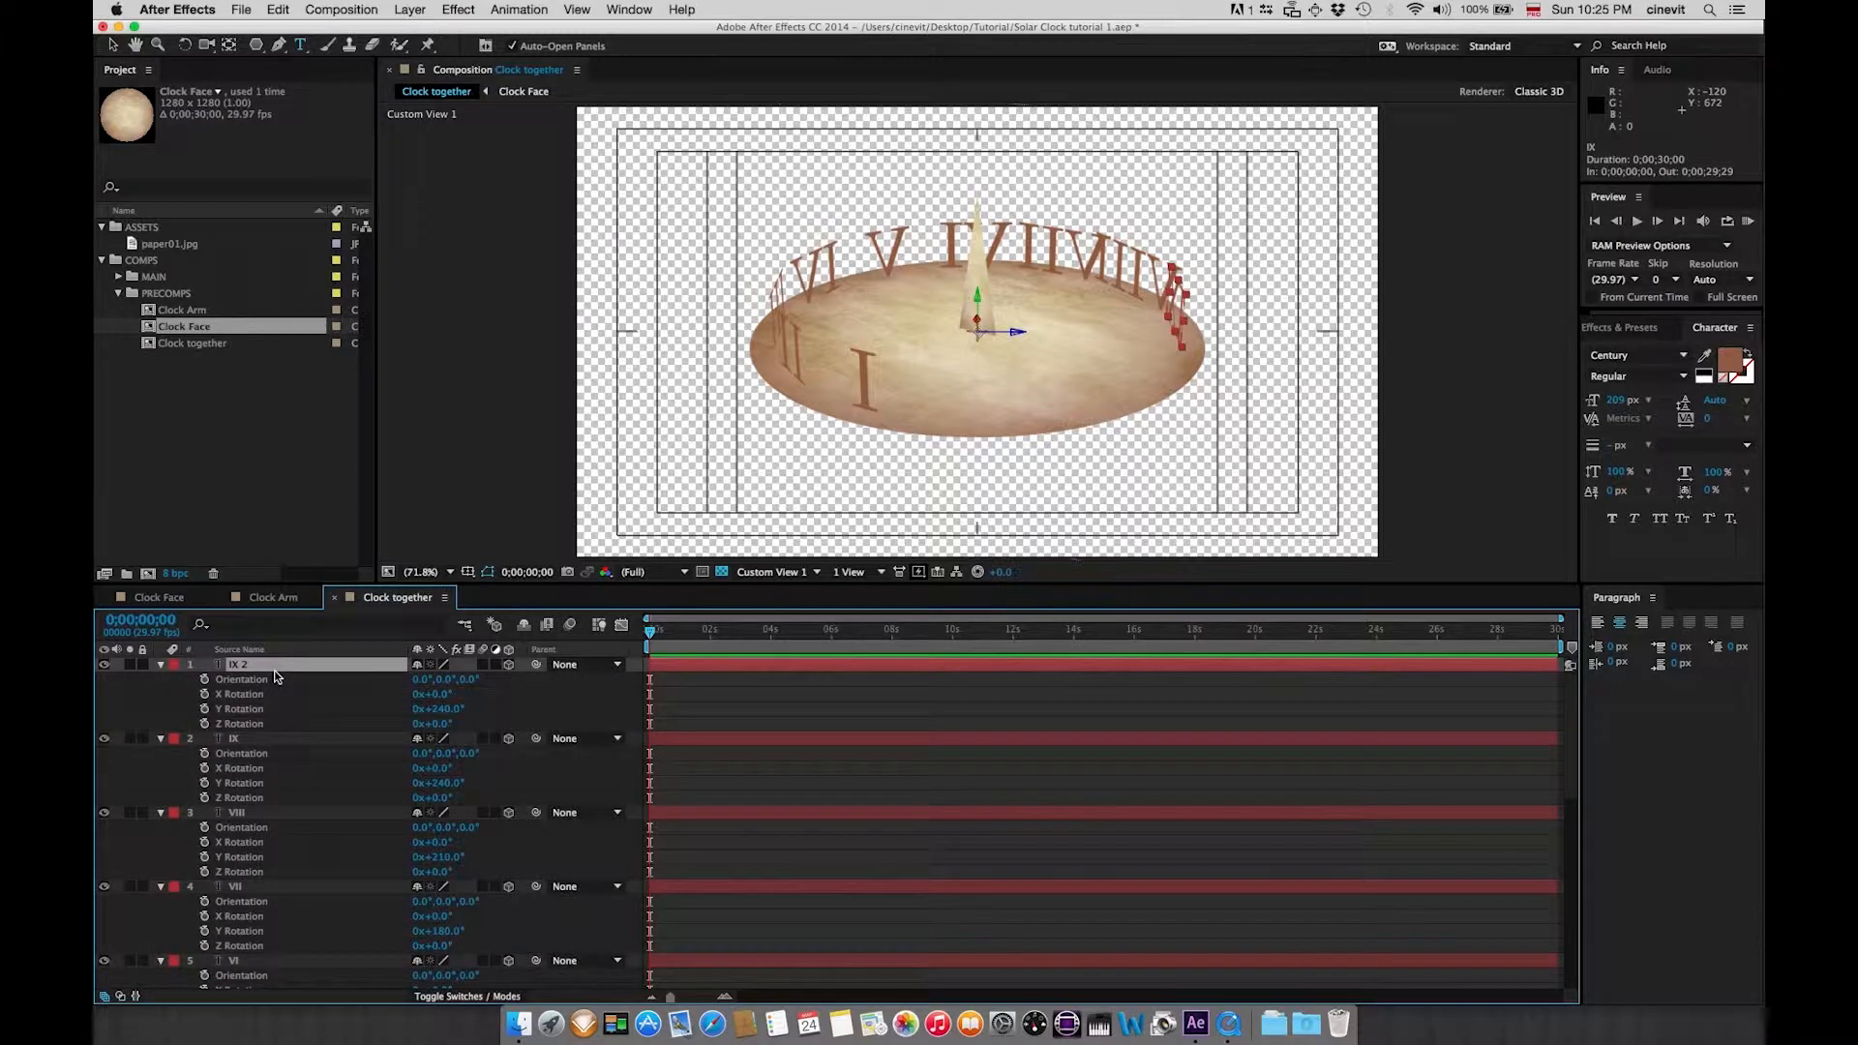
left_click(449, 713)
key("Right")
type("+30")
key("Return")
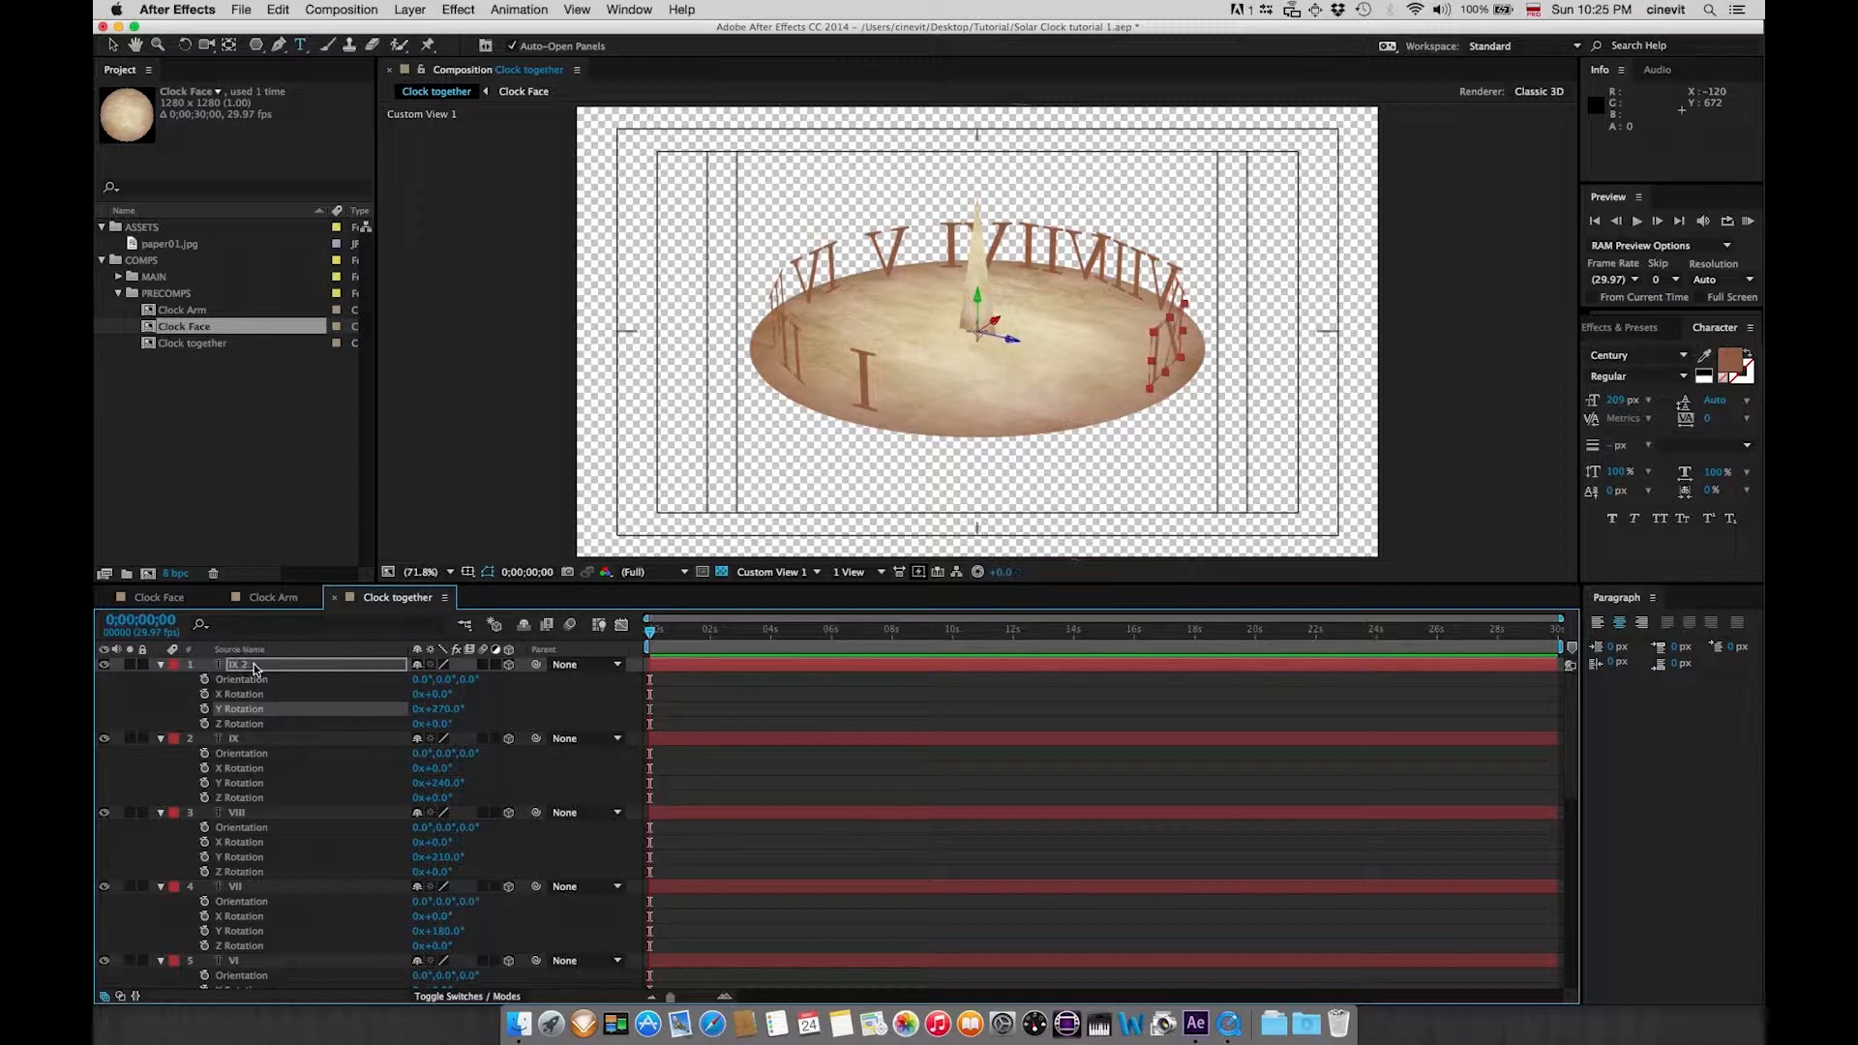
left_click(253, 666)
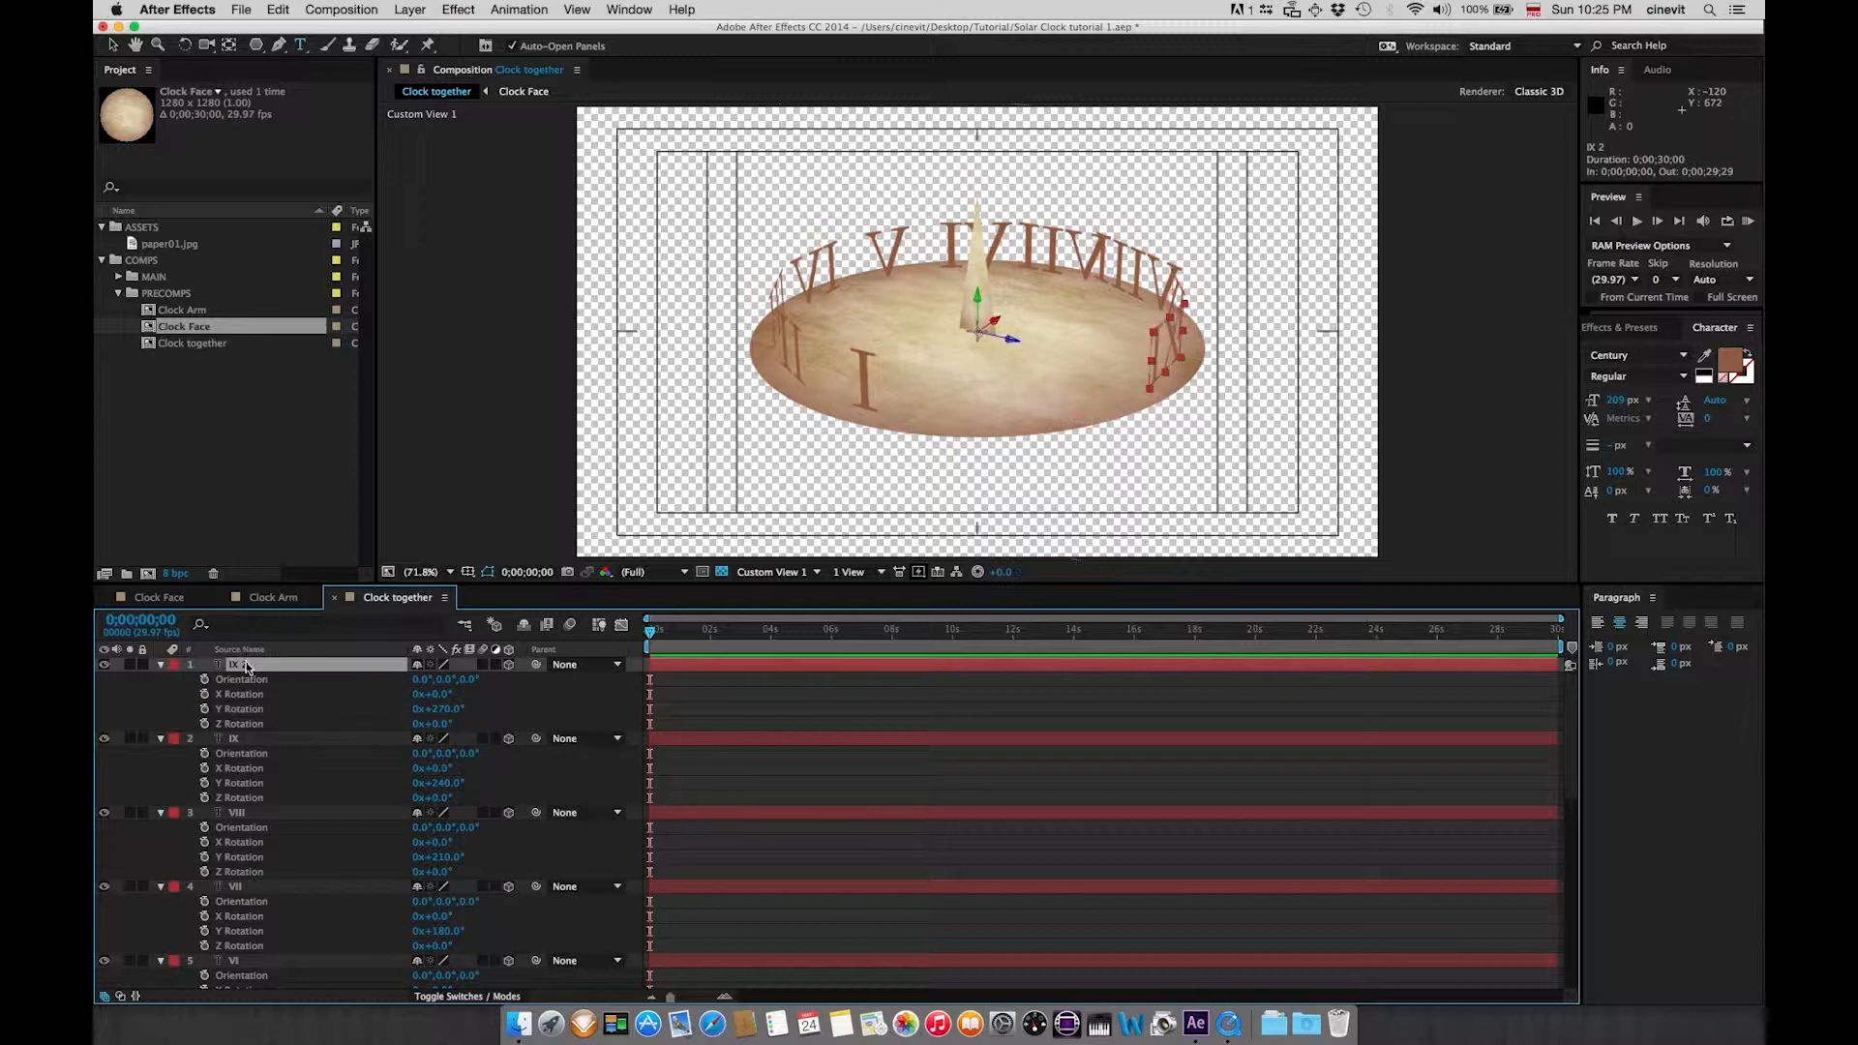
double_click(251, 664)
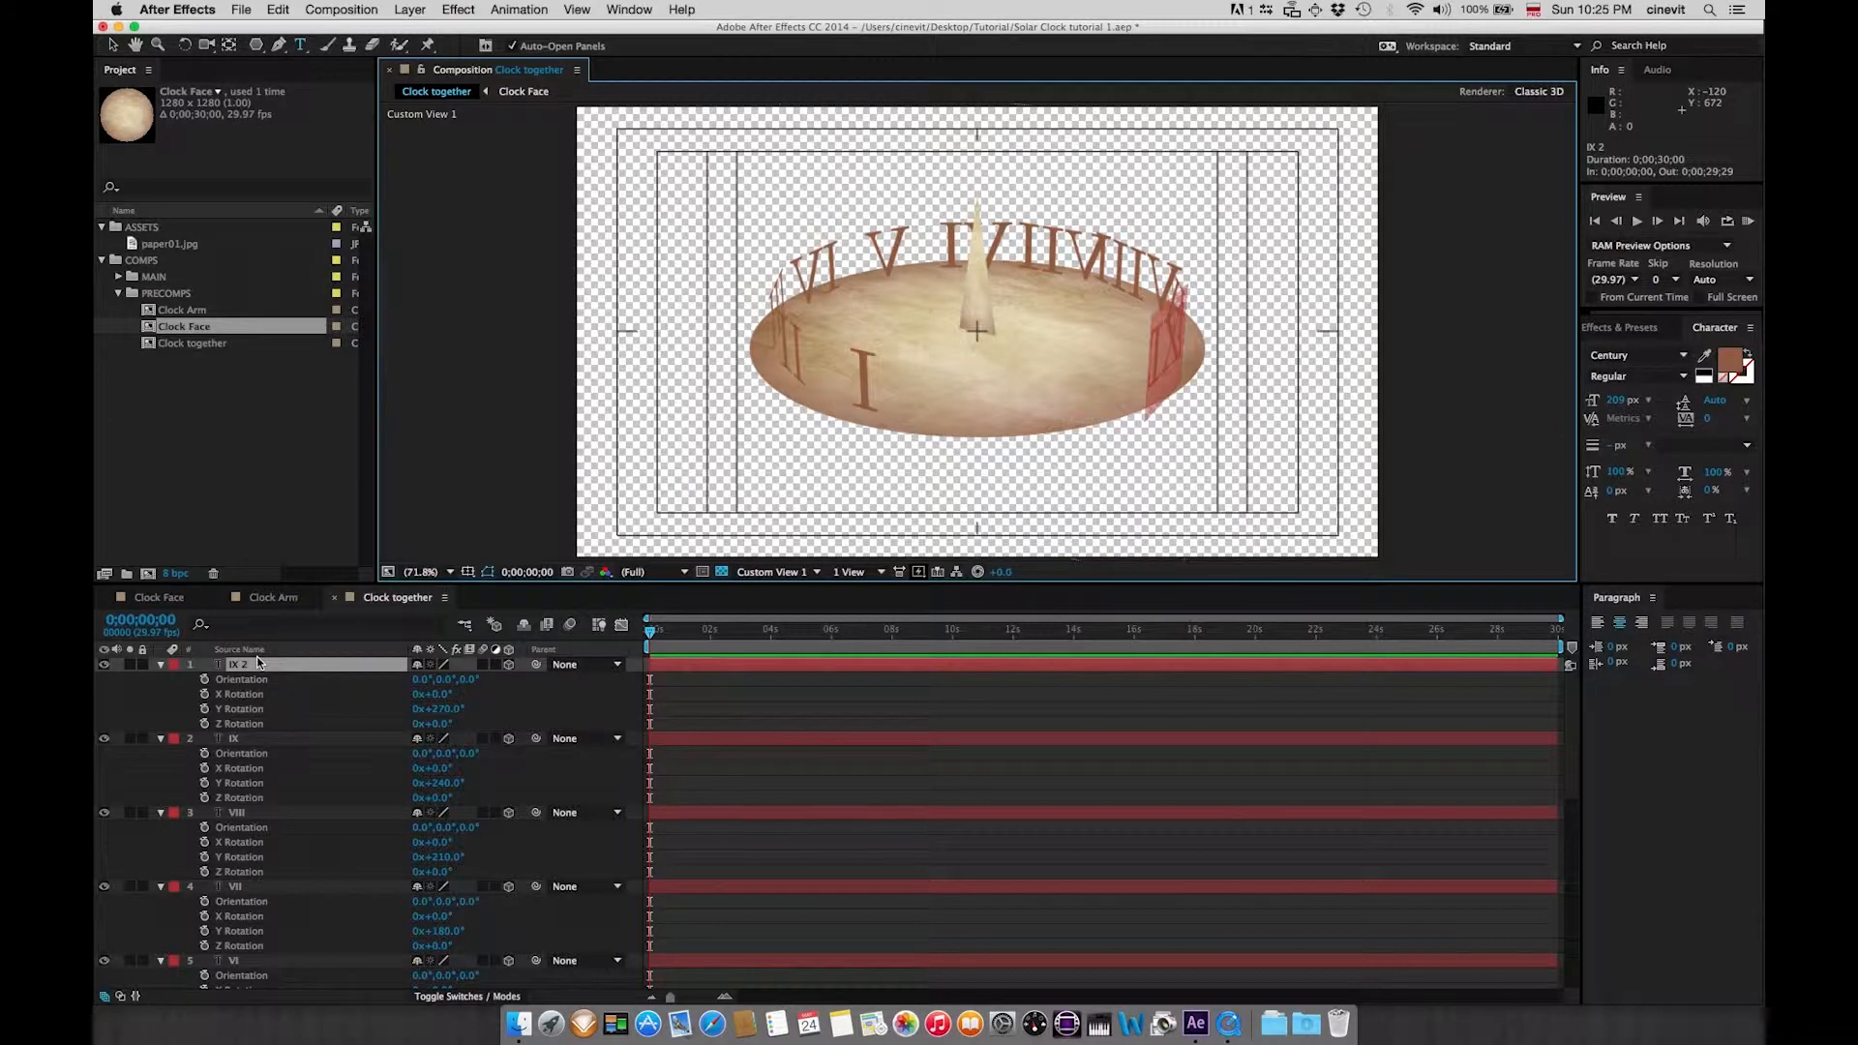
type("X")
left_click(273, 668)
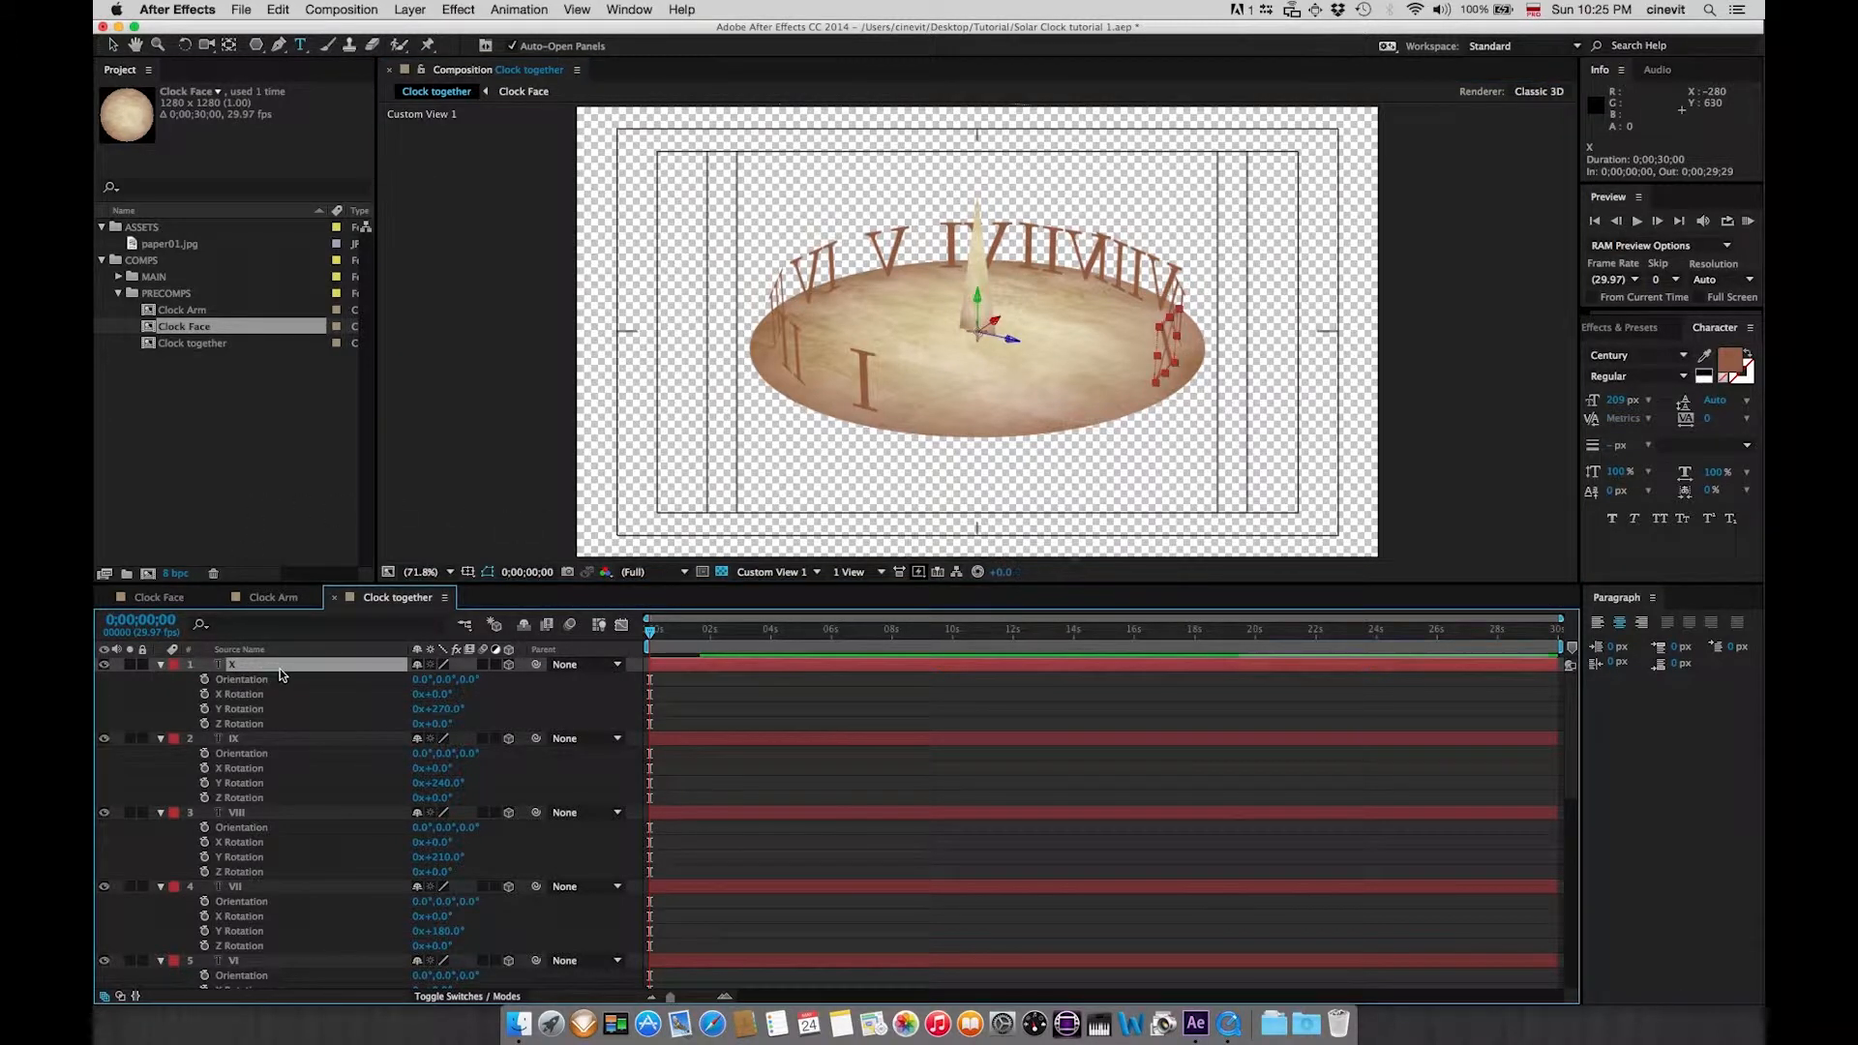
- Create numeral XI from a duplicate of the X layer, adding 30° for a Y Rotation of 300° and changing its text to XI
key("super+d")
key("r")
left_click(444, 710)
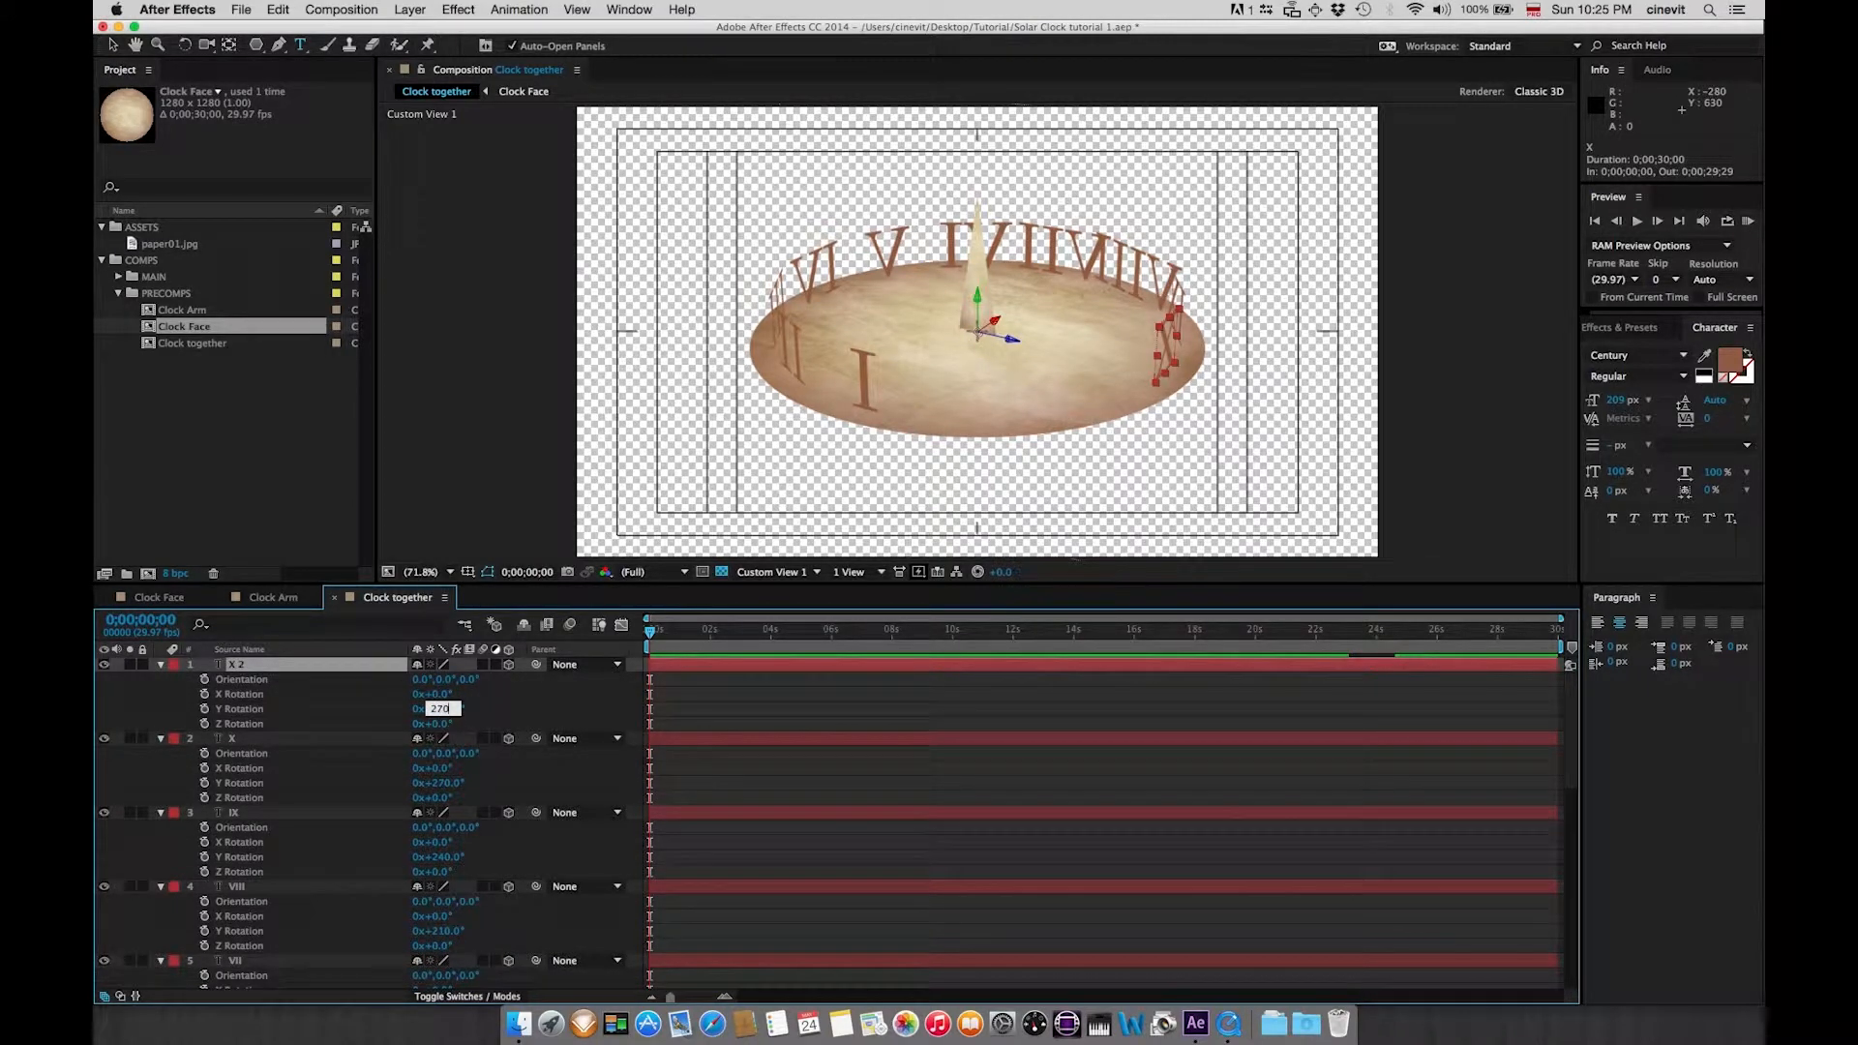
type("+30")
key("Return")
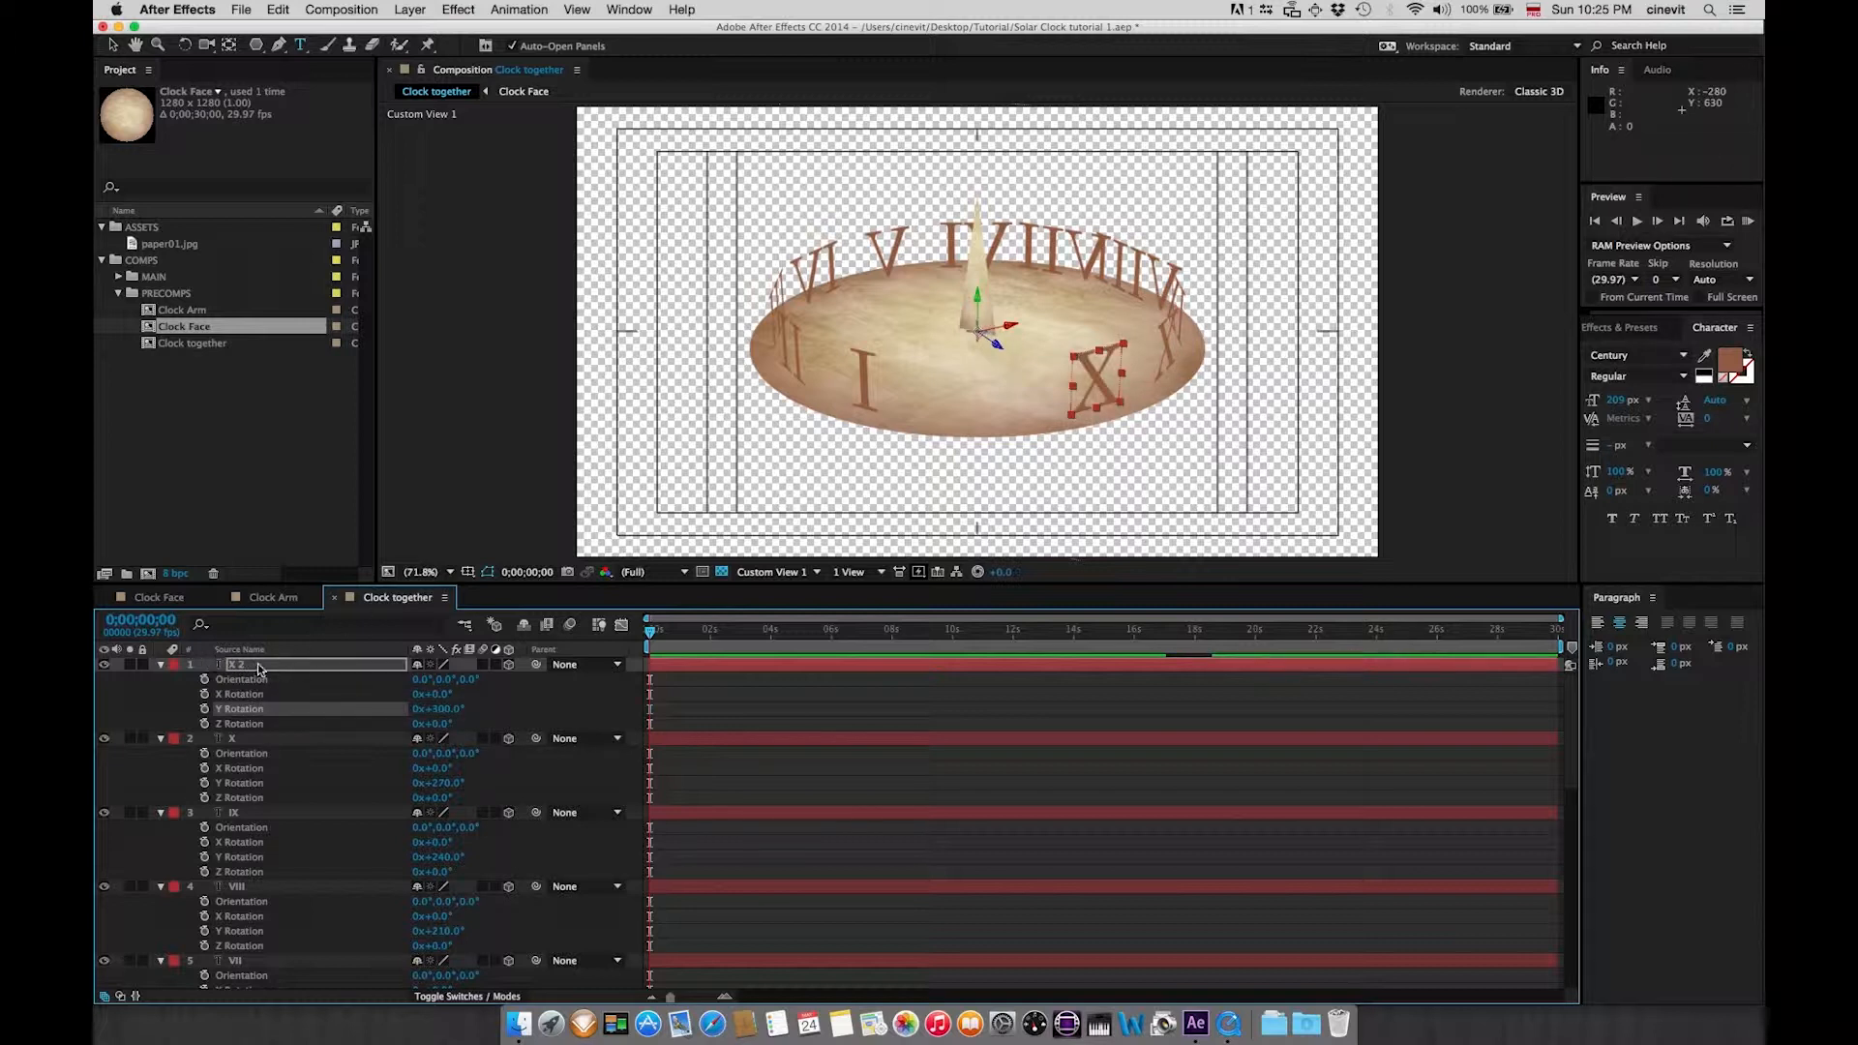
left_click(258, 665)
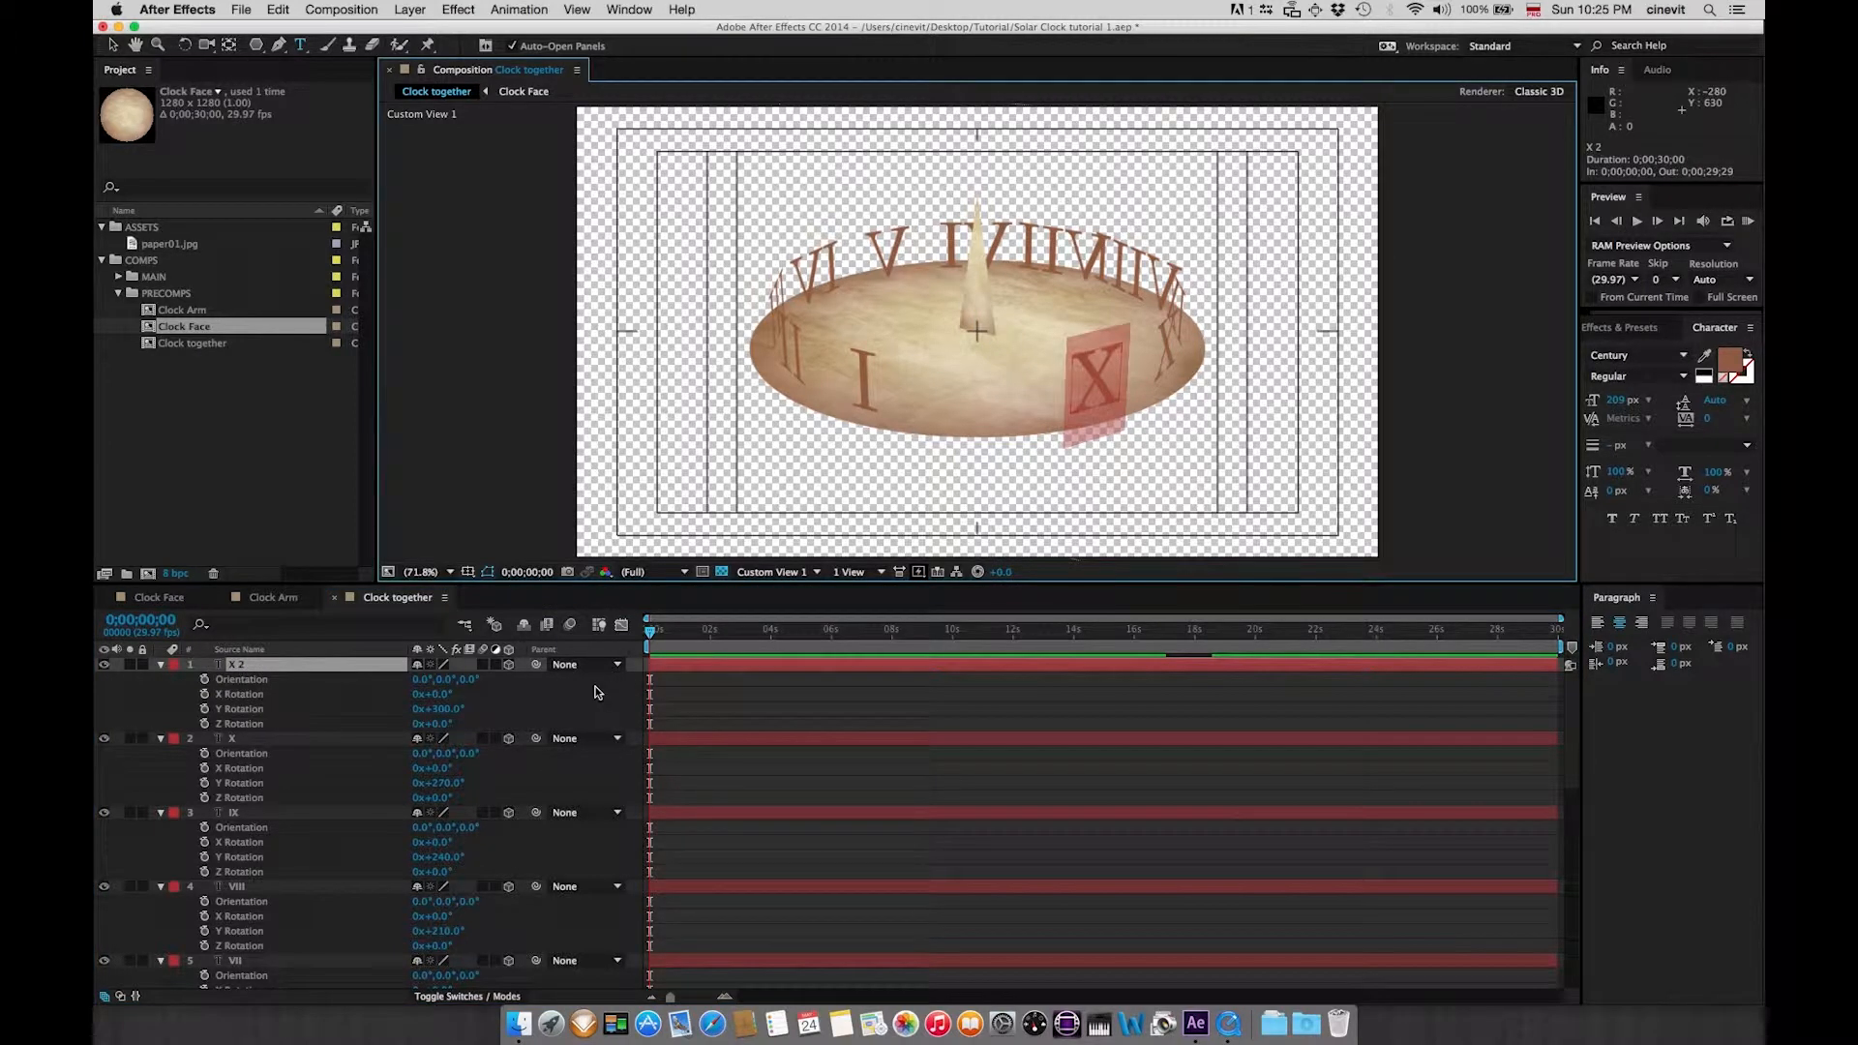
type("XI")
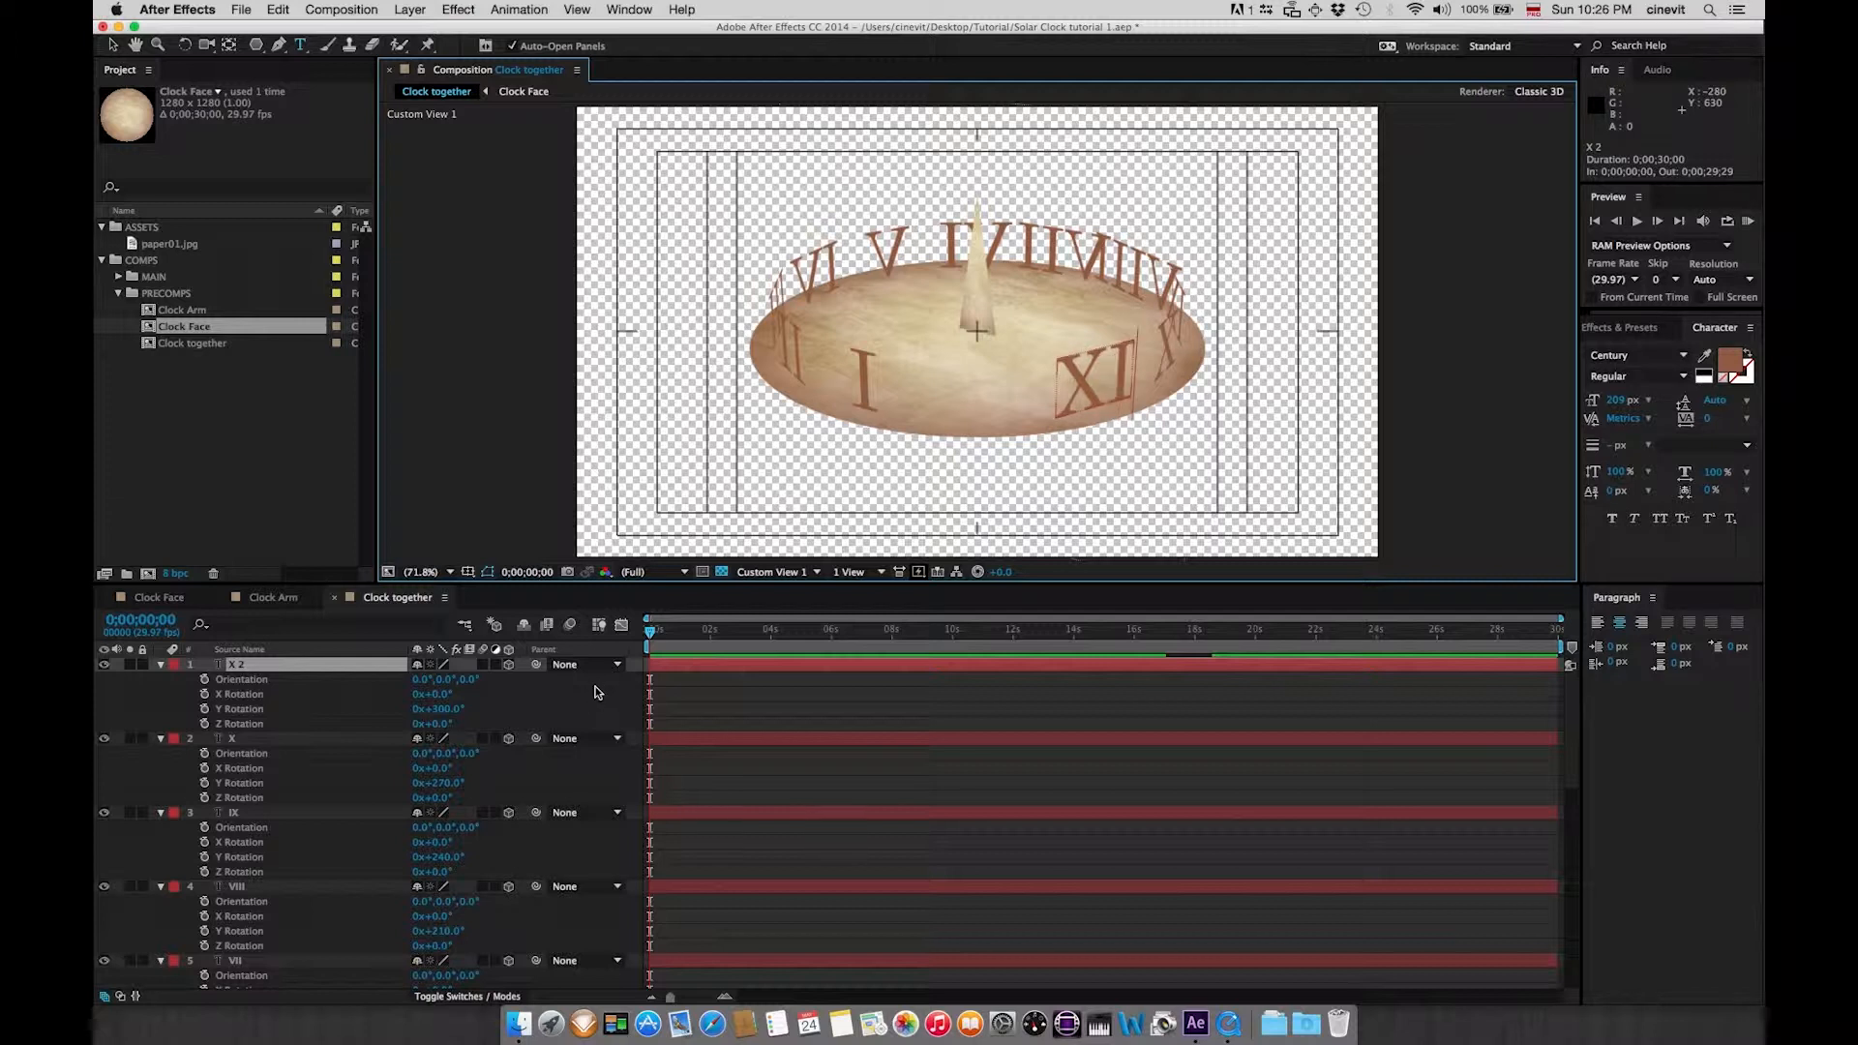
left_click(305, 668)
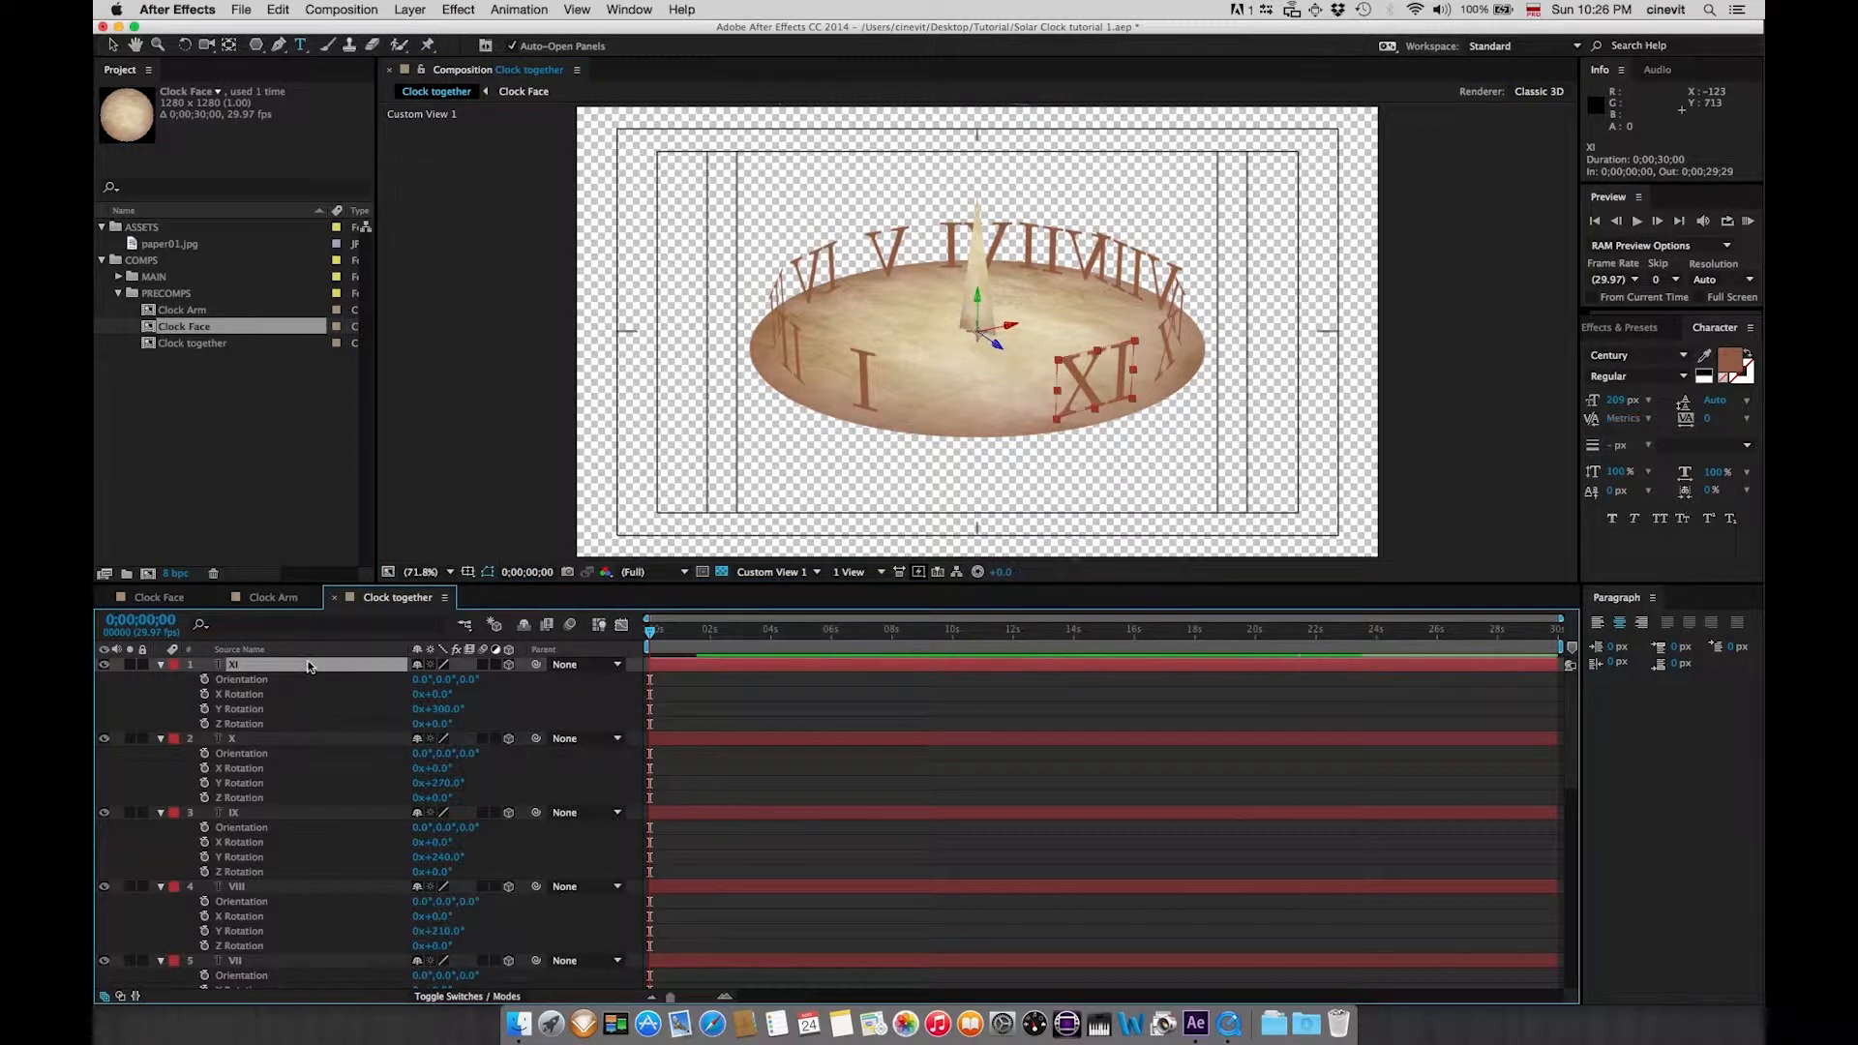
- Create numeral XII from a duplicate of the XI layer, raising its Y Rotation to 330° and changing its text to XII
key("super+d")
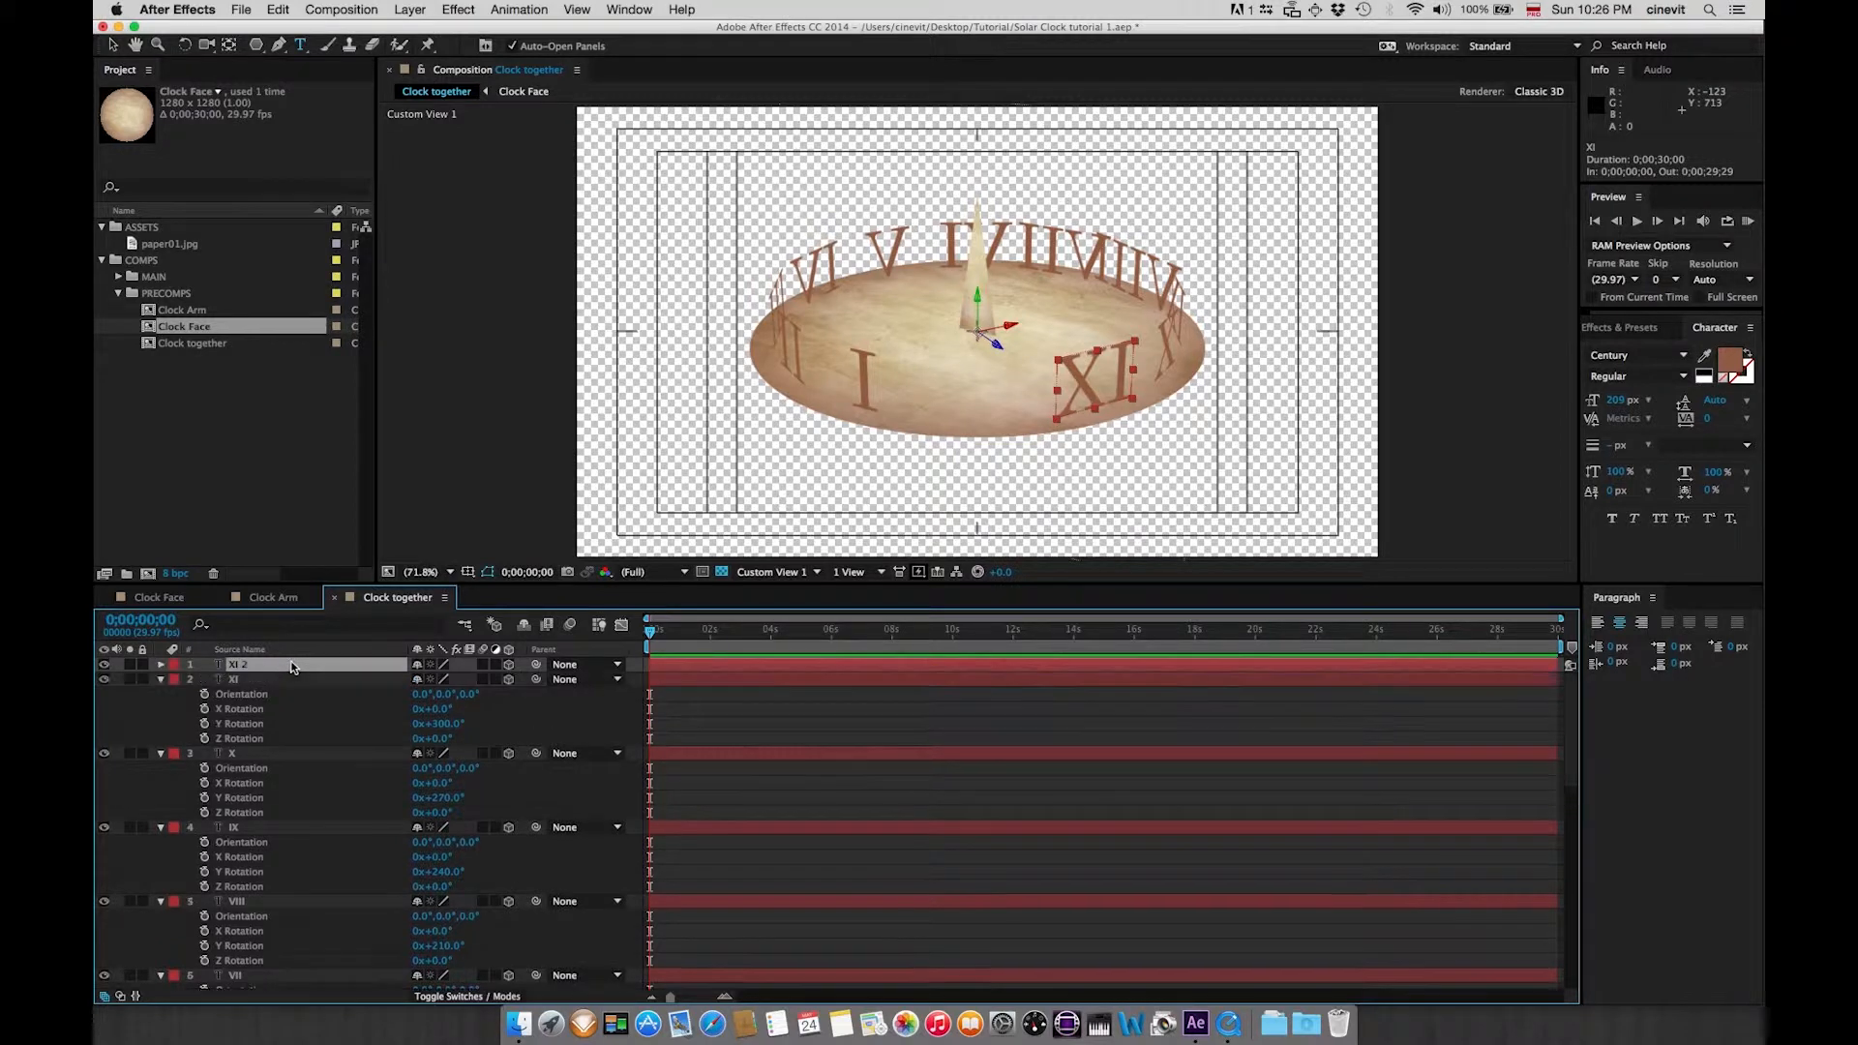
key("r")
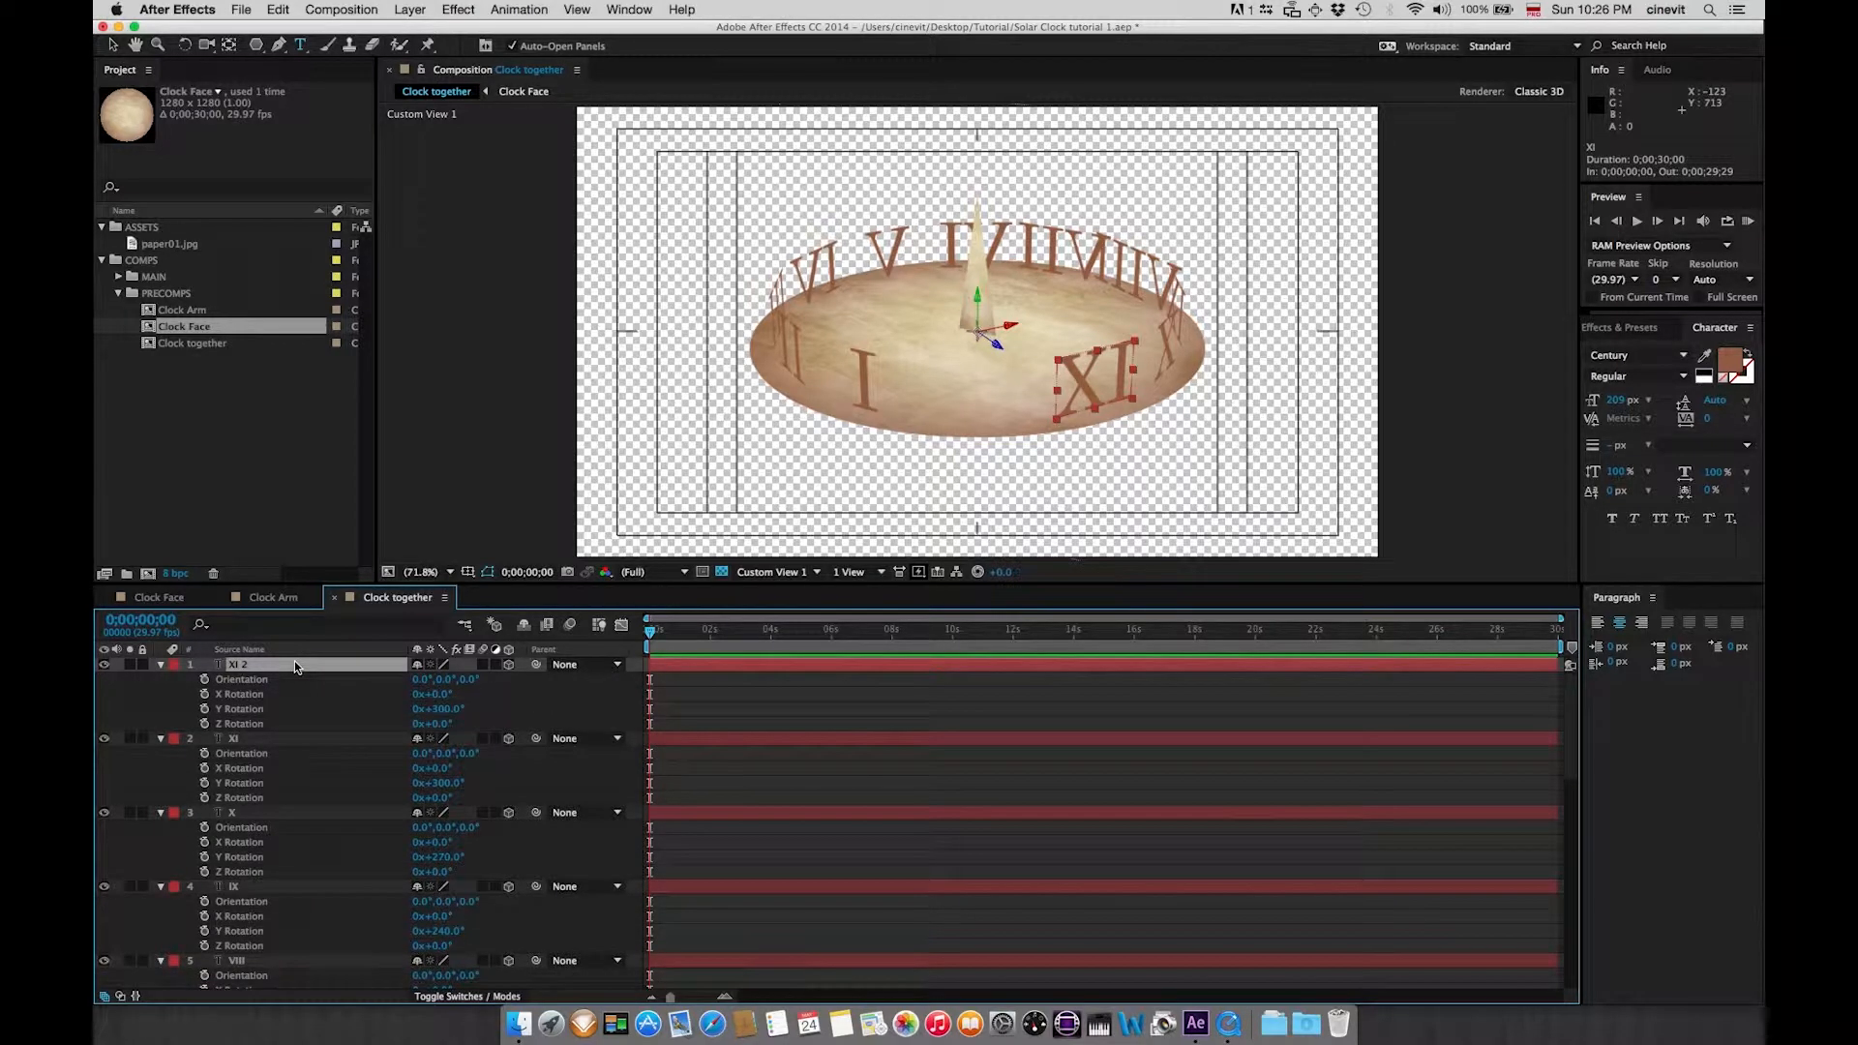
left_click(440, 714)
key("Return")
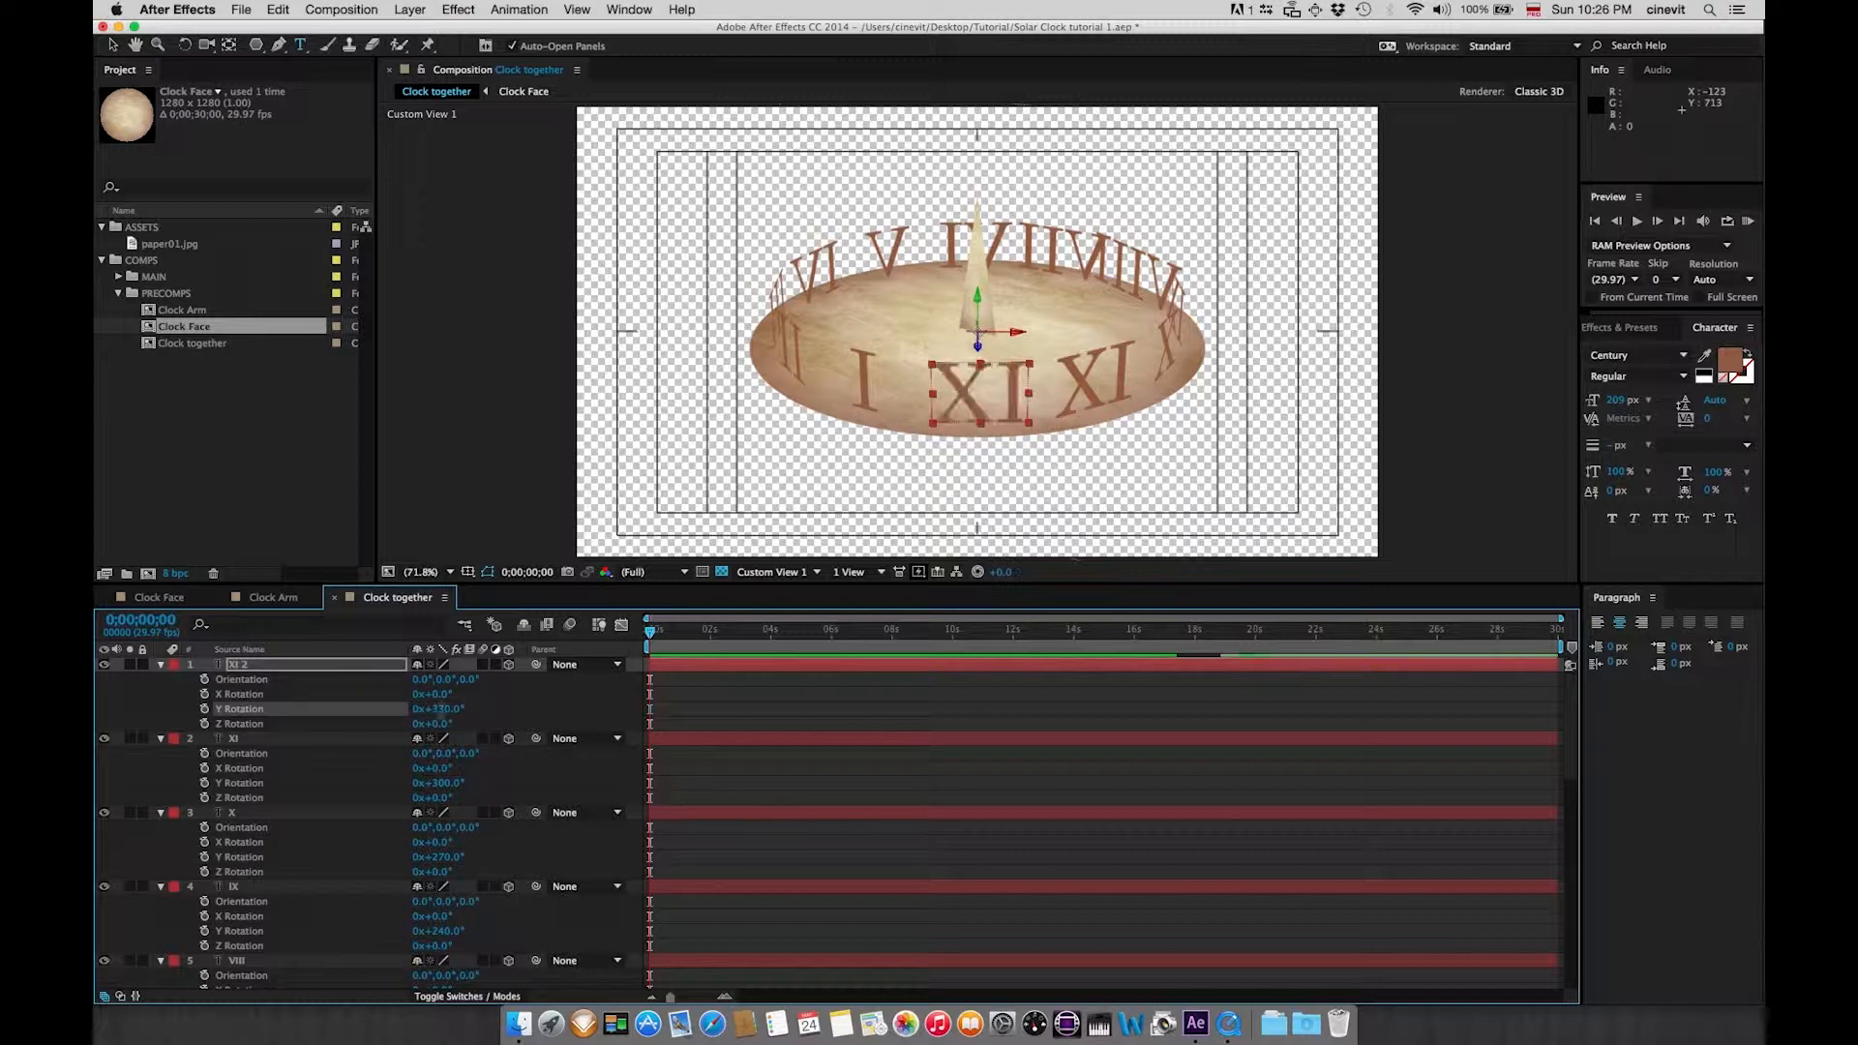
double_click(259, 662)
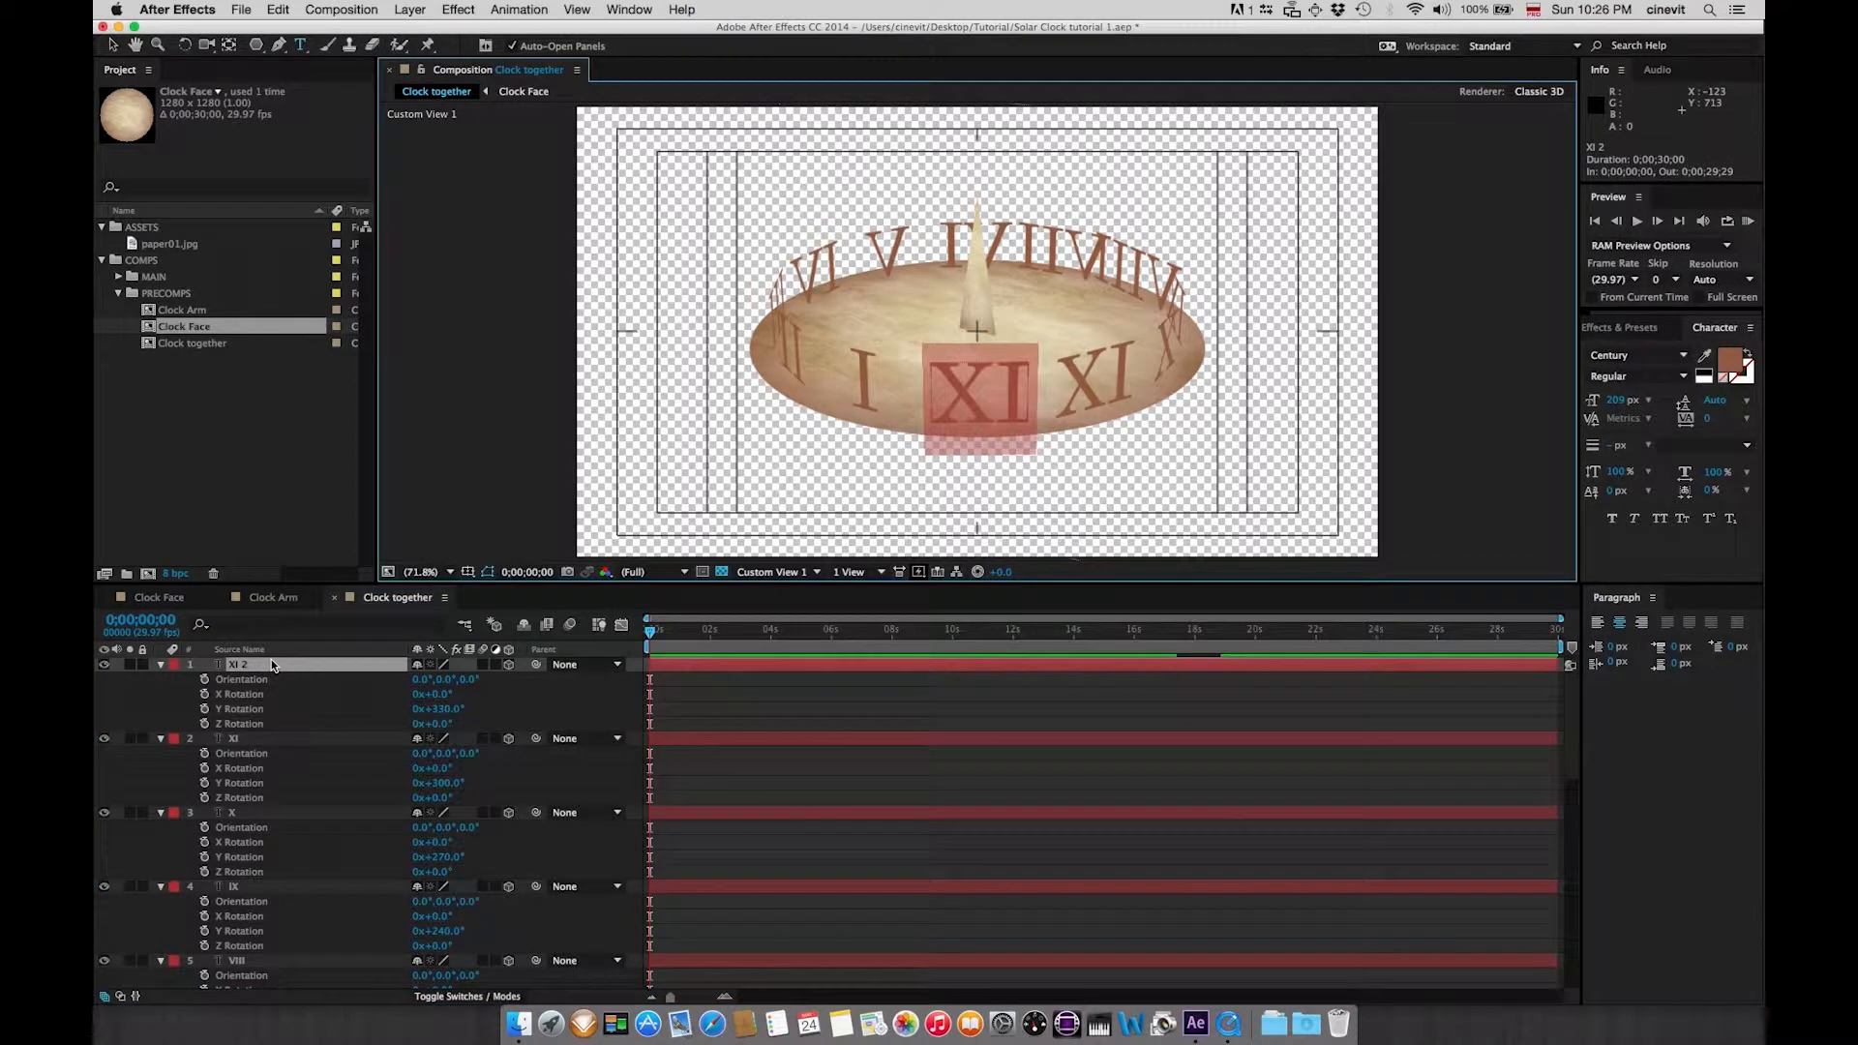
type("XII")
key("KP_Enter")
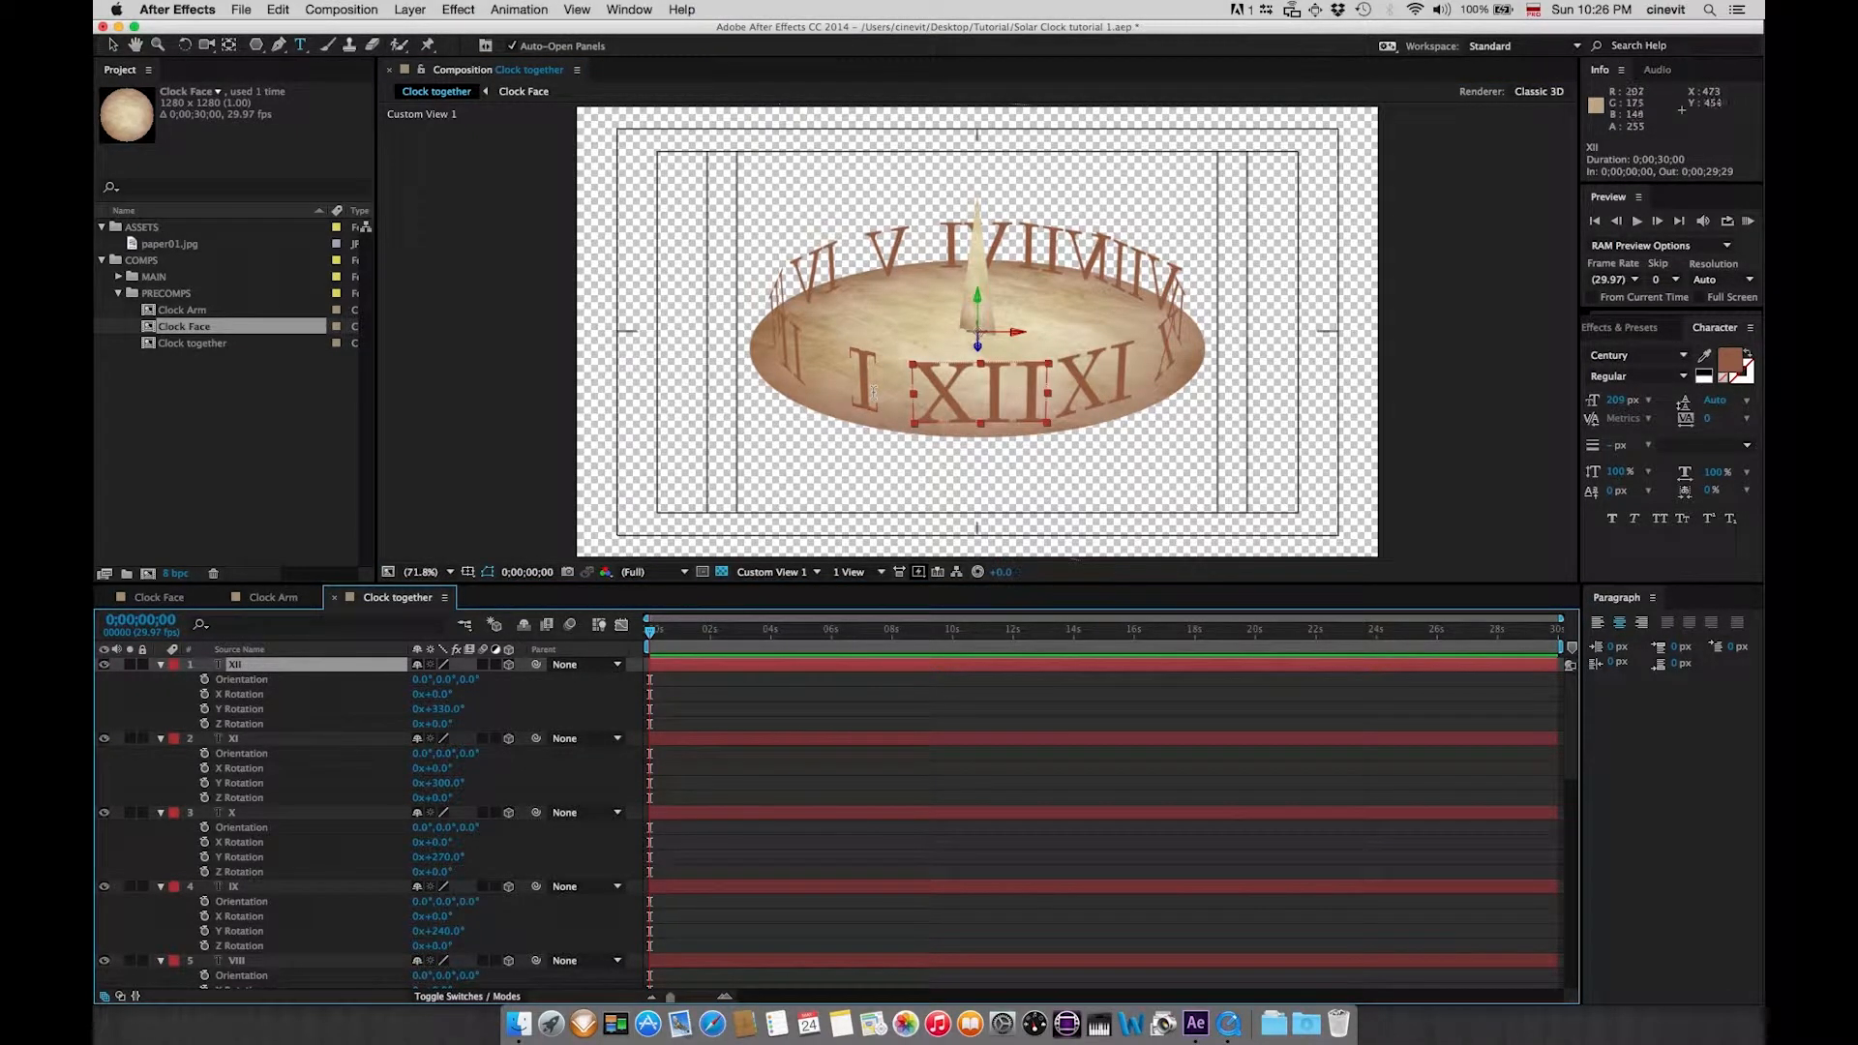
- Select all twelve numeral layers, leaving out Clock Arm and Clock Face, and reduce their font size to 182.3 px
left_click(208, 48)
left_click_drag(873, 354, 796, 369)
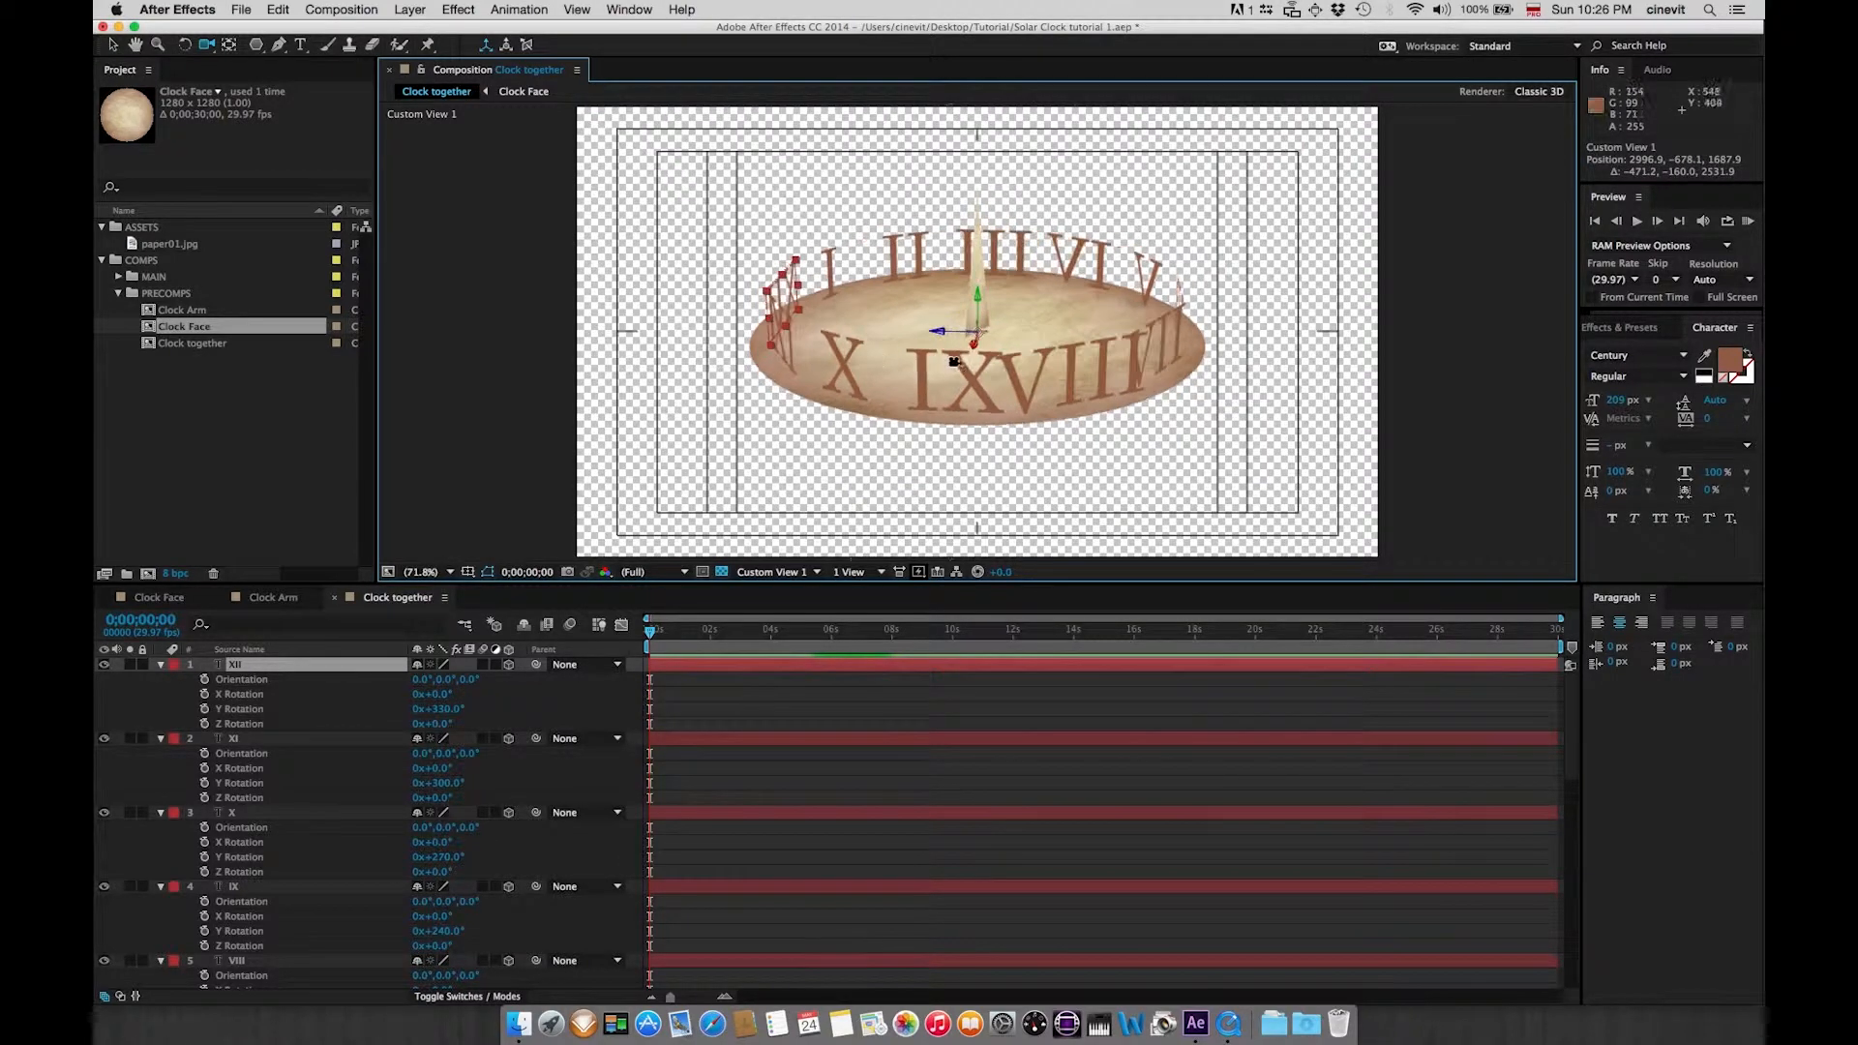
left_click_drag(997, 368, 842, 370)
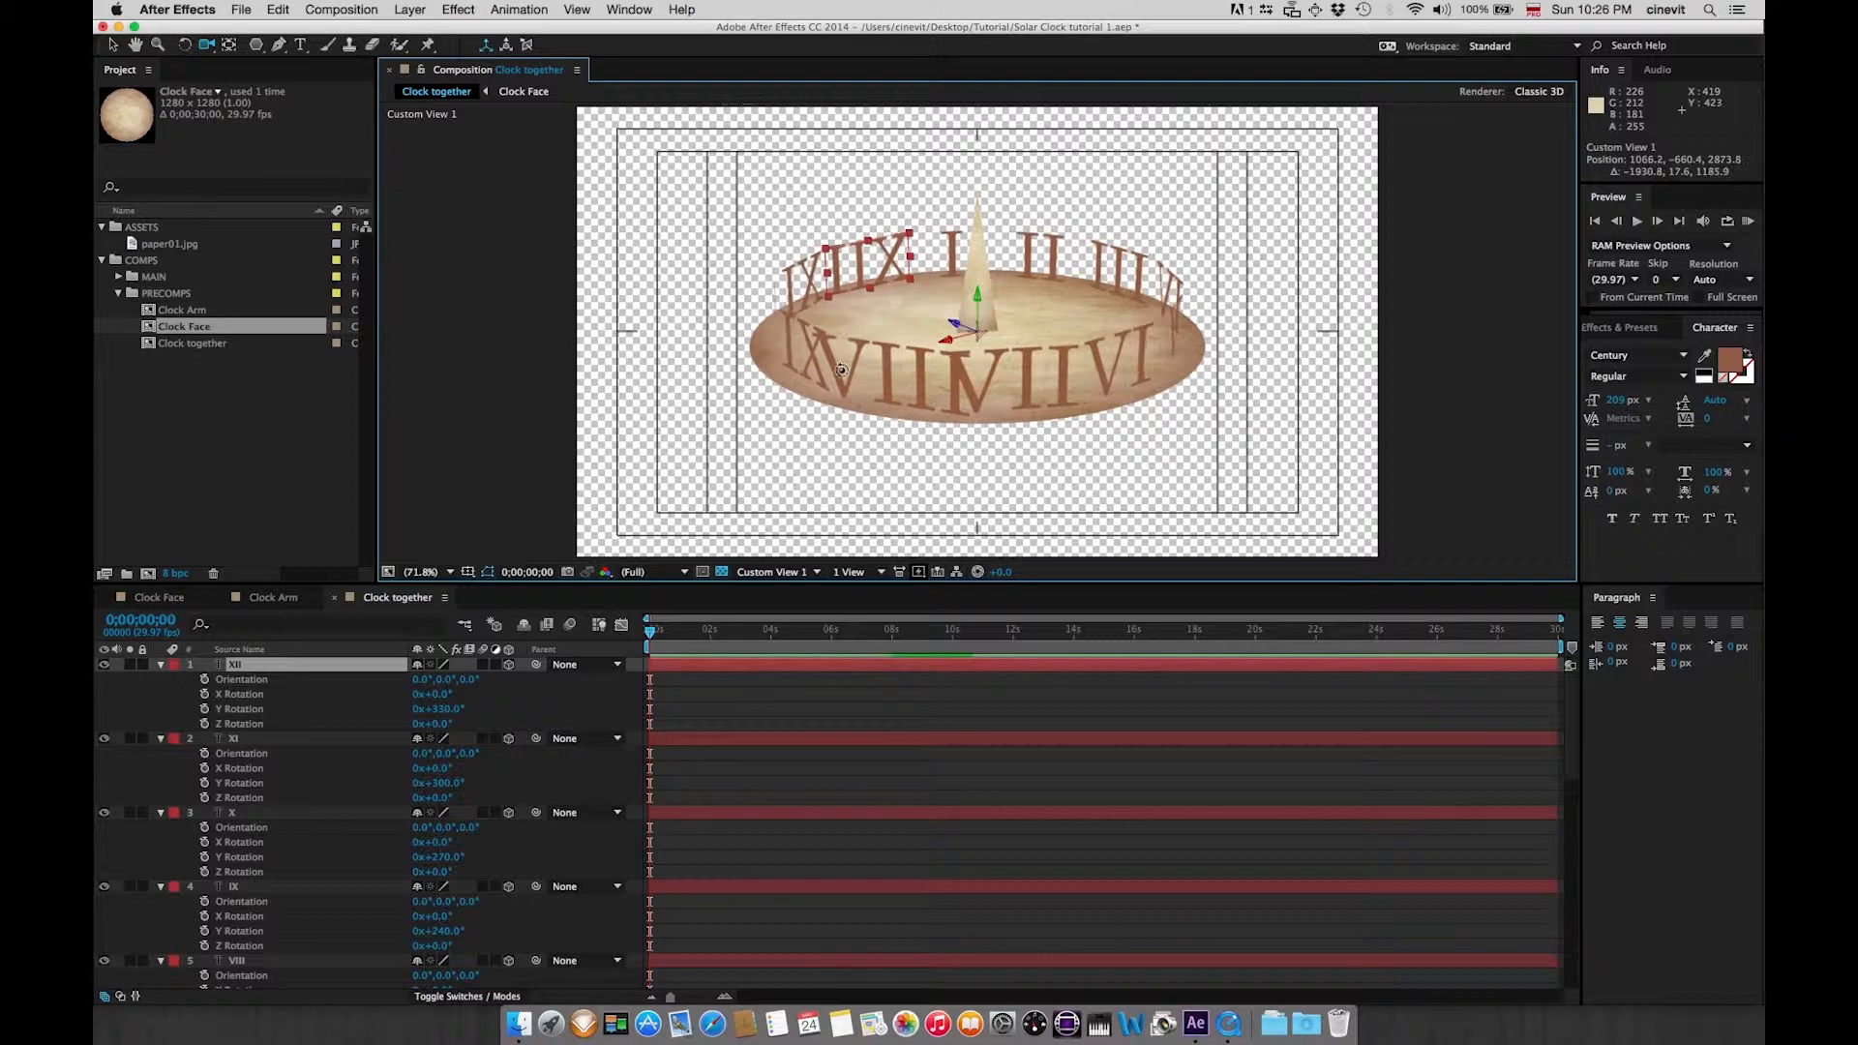
left_click_drag(1026, 366, 876, 361)
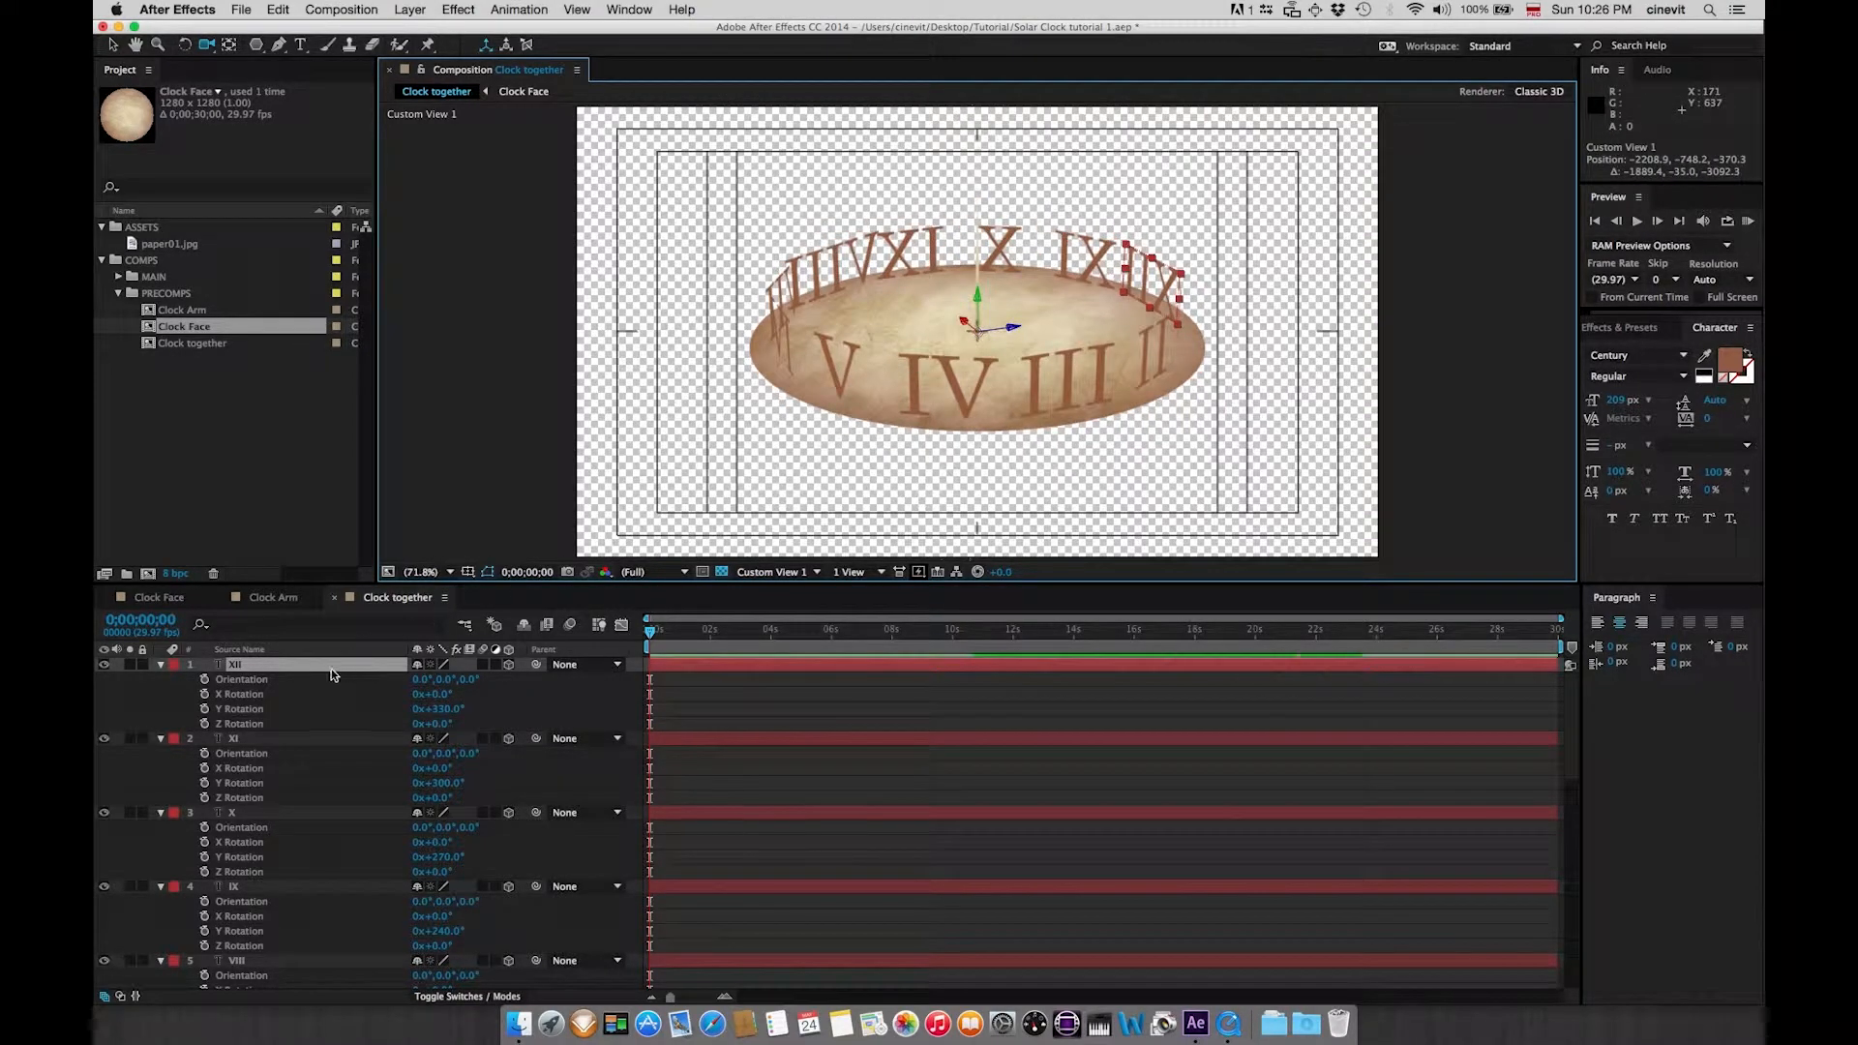
key("super+a")
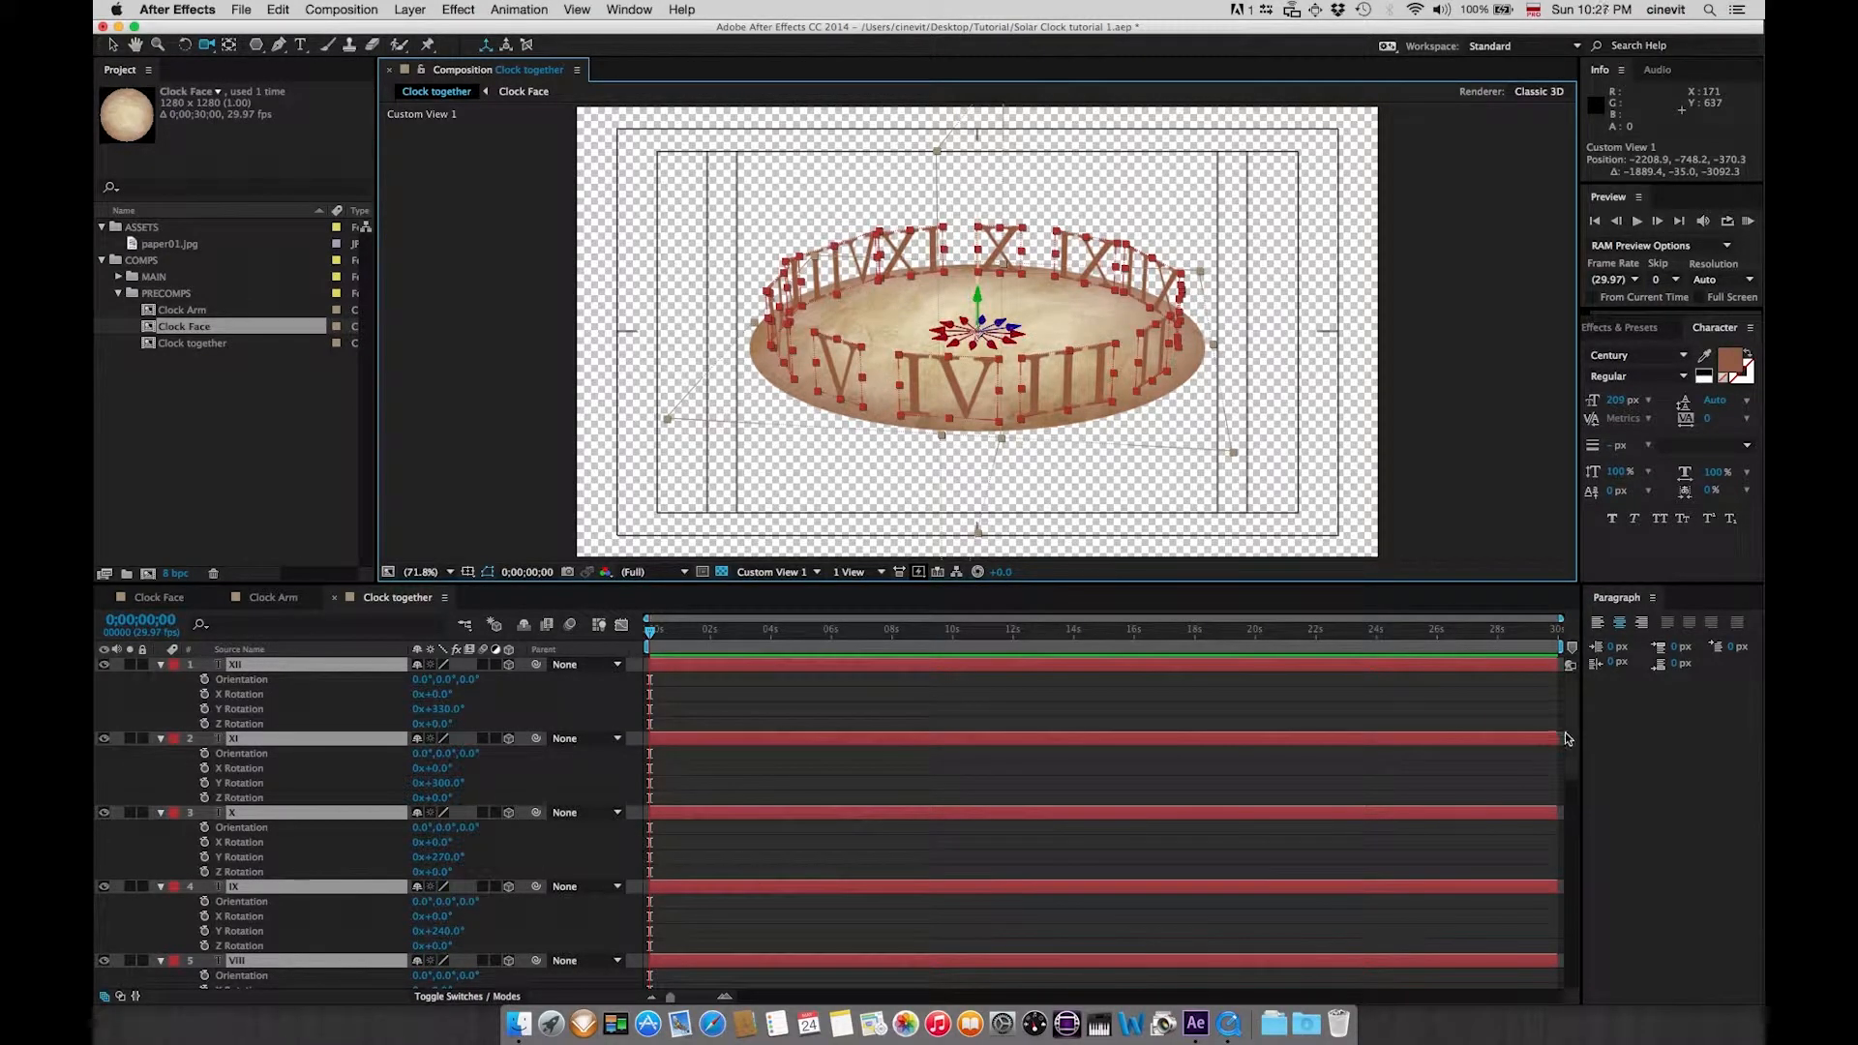
left_click_drag(1563, 738, 1484, 1027)
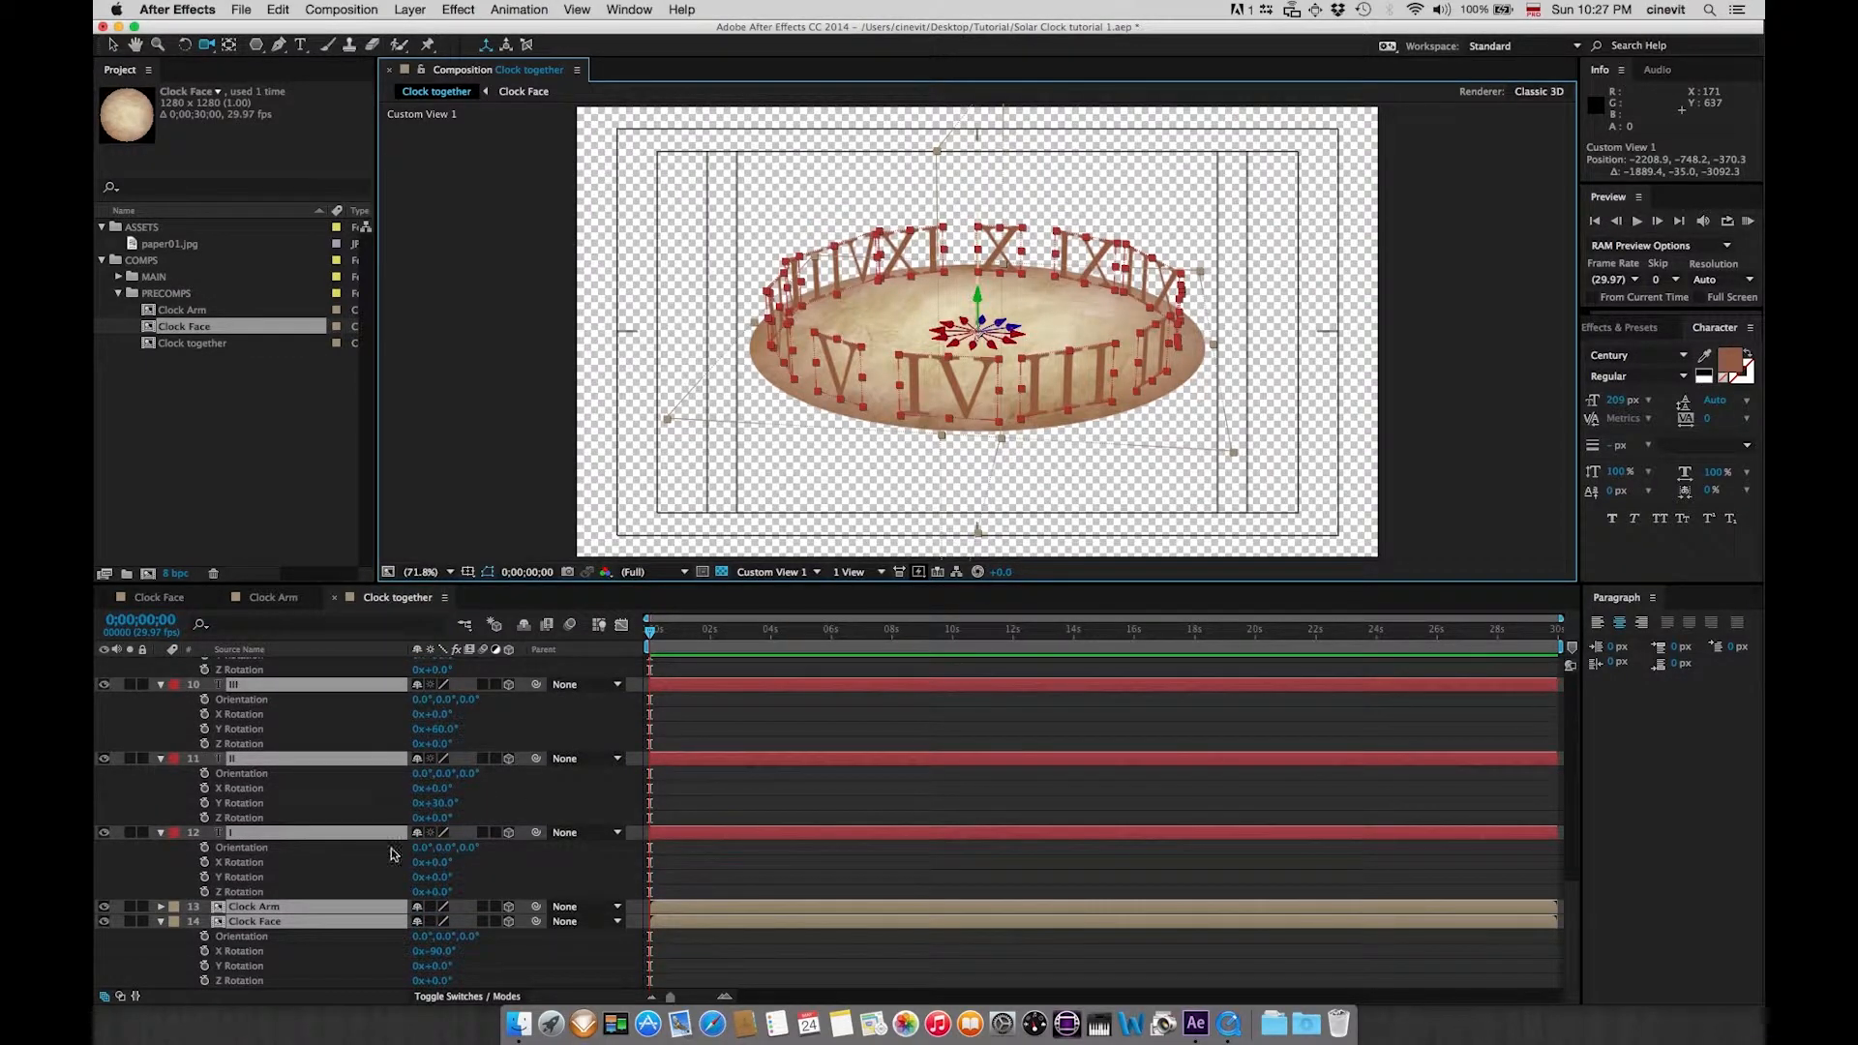
left_click(287, 919, "super")
left_click(288, 907, "super")
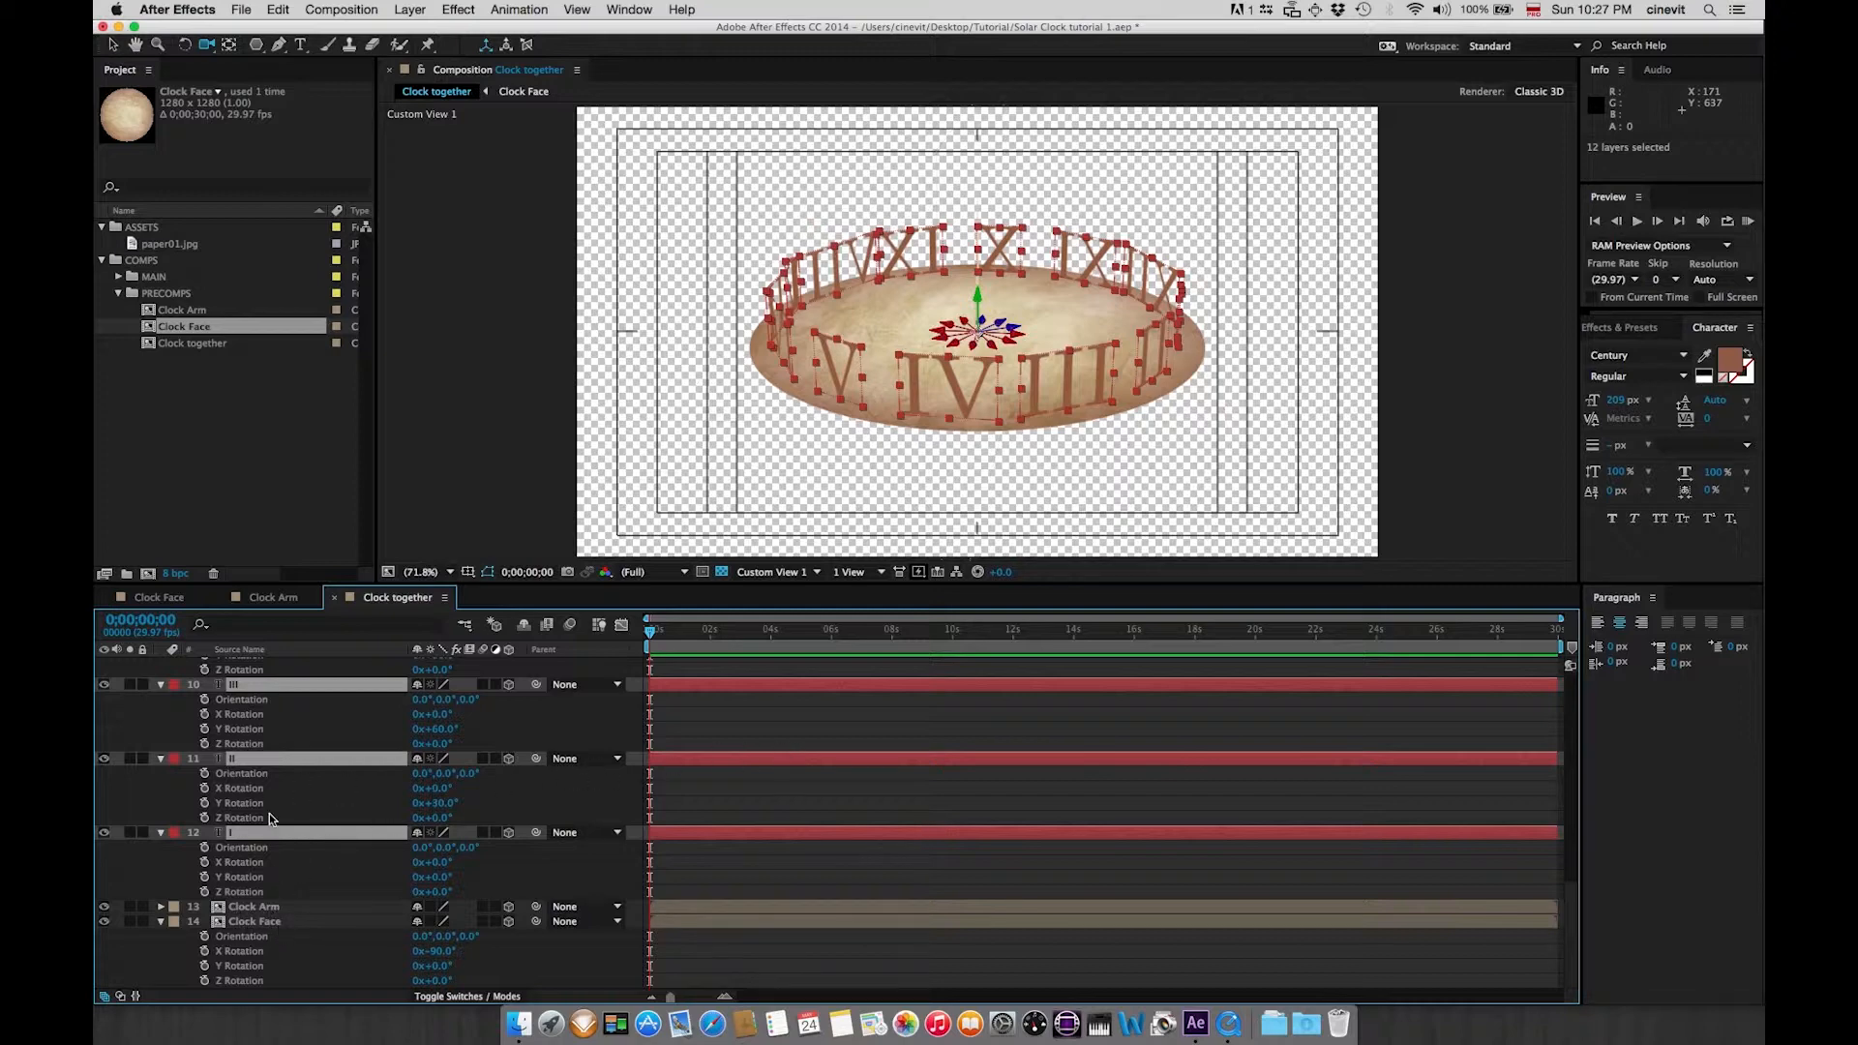
mouse_move(1571, 909)
left_mouse_down()
mouse_move(1556, 669)
mouse_move(1553, 889)
left_mouse_up()
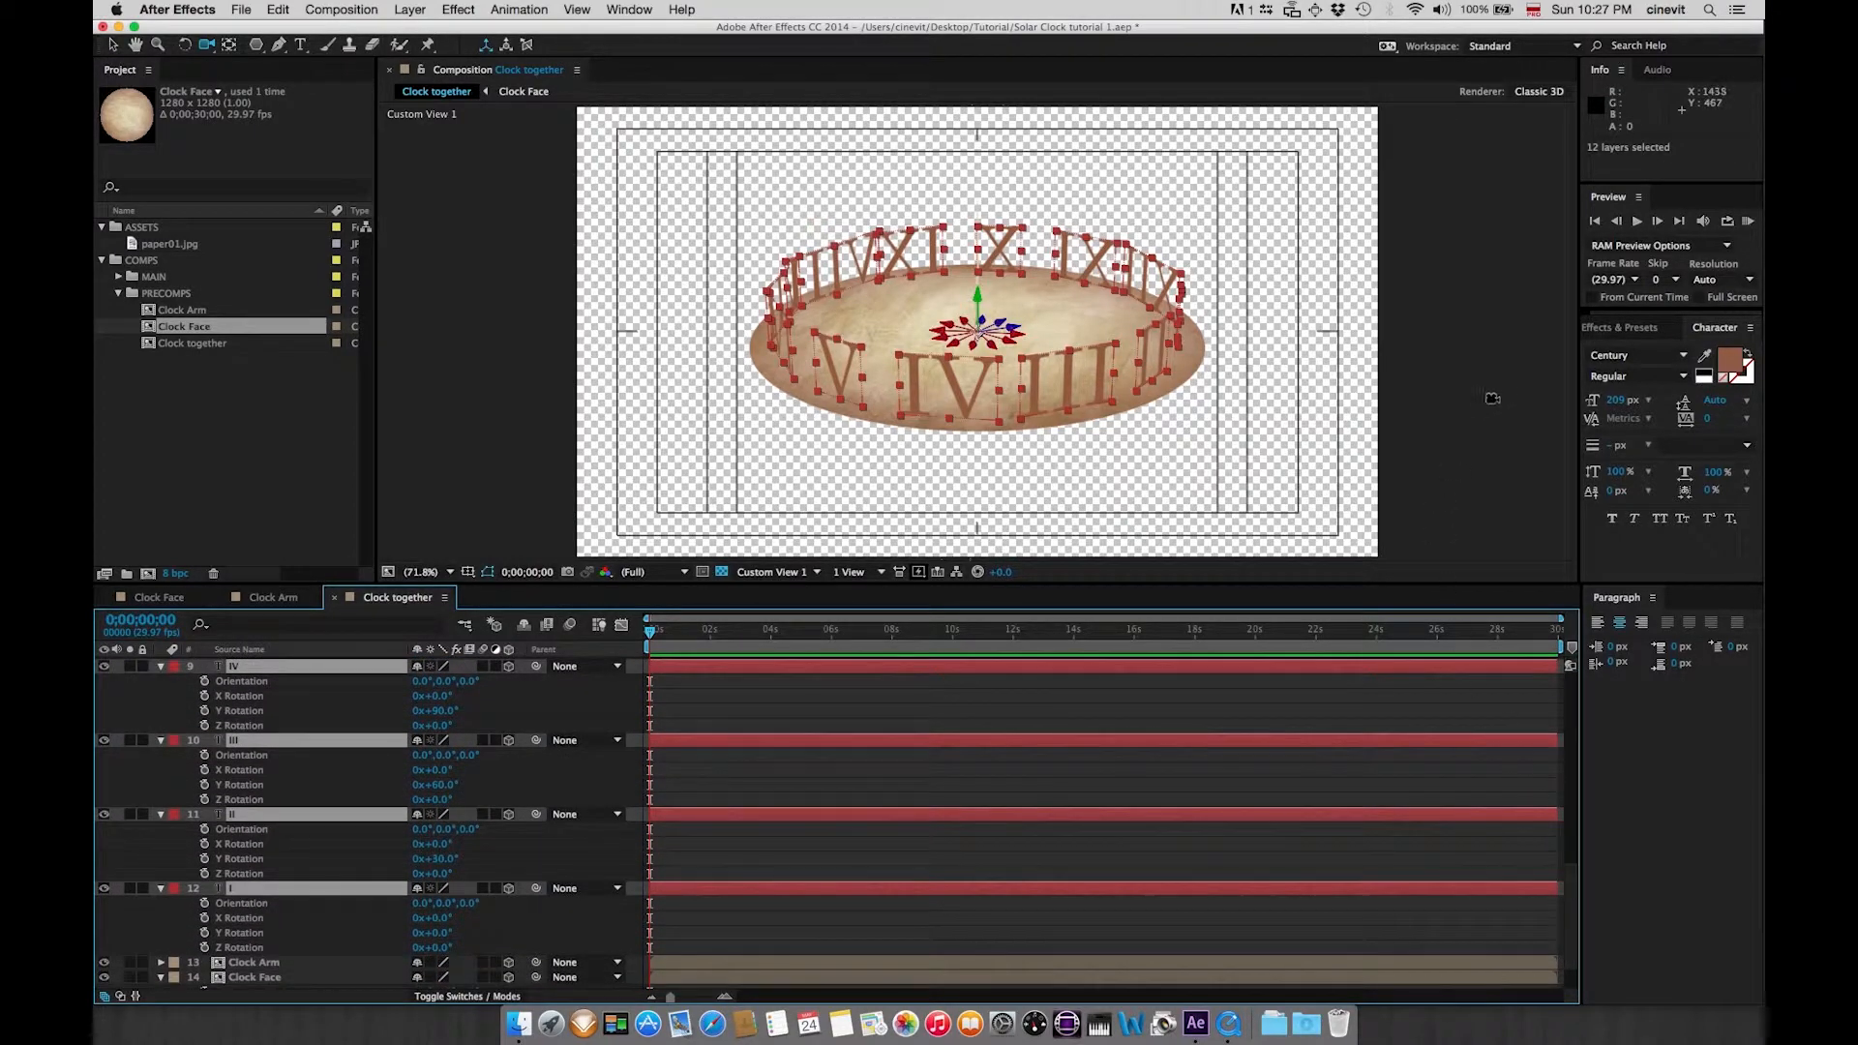
left_click(1615, 404)
left_click_drag(1608, 405, 1457, 428)
left_click_drag(855, 364, 976, 396)
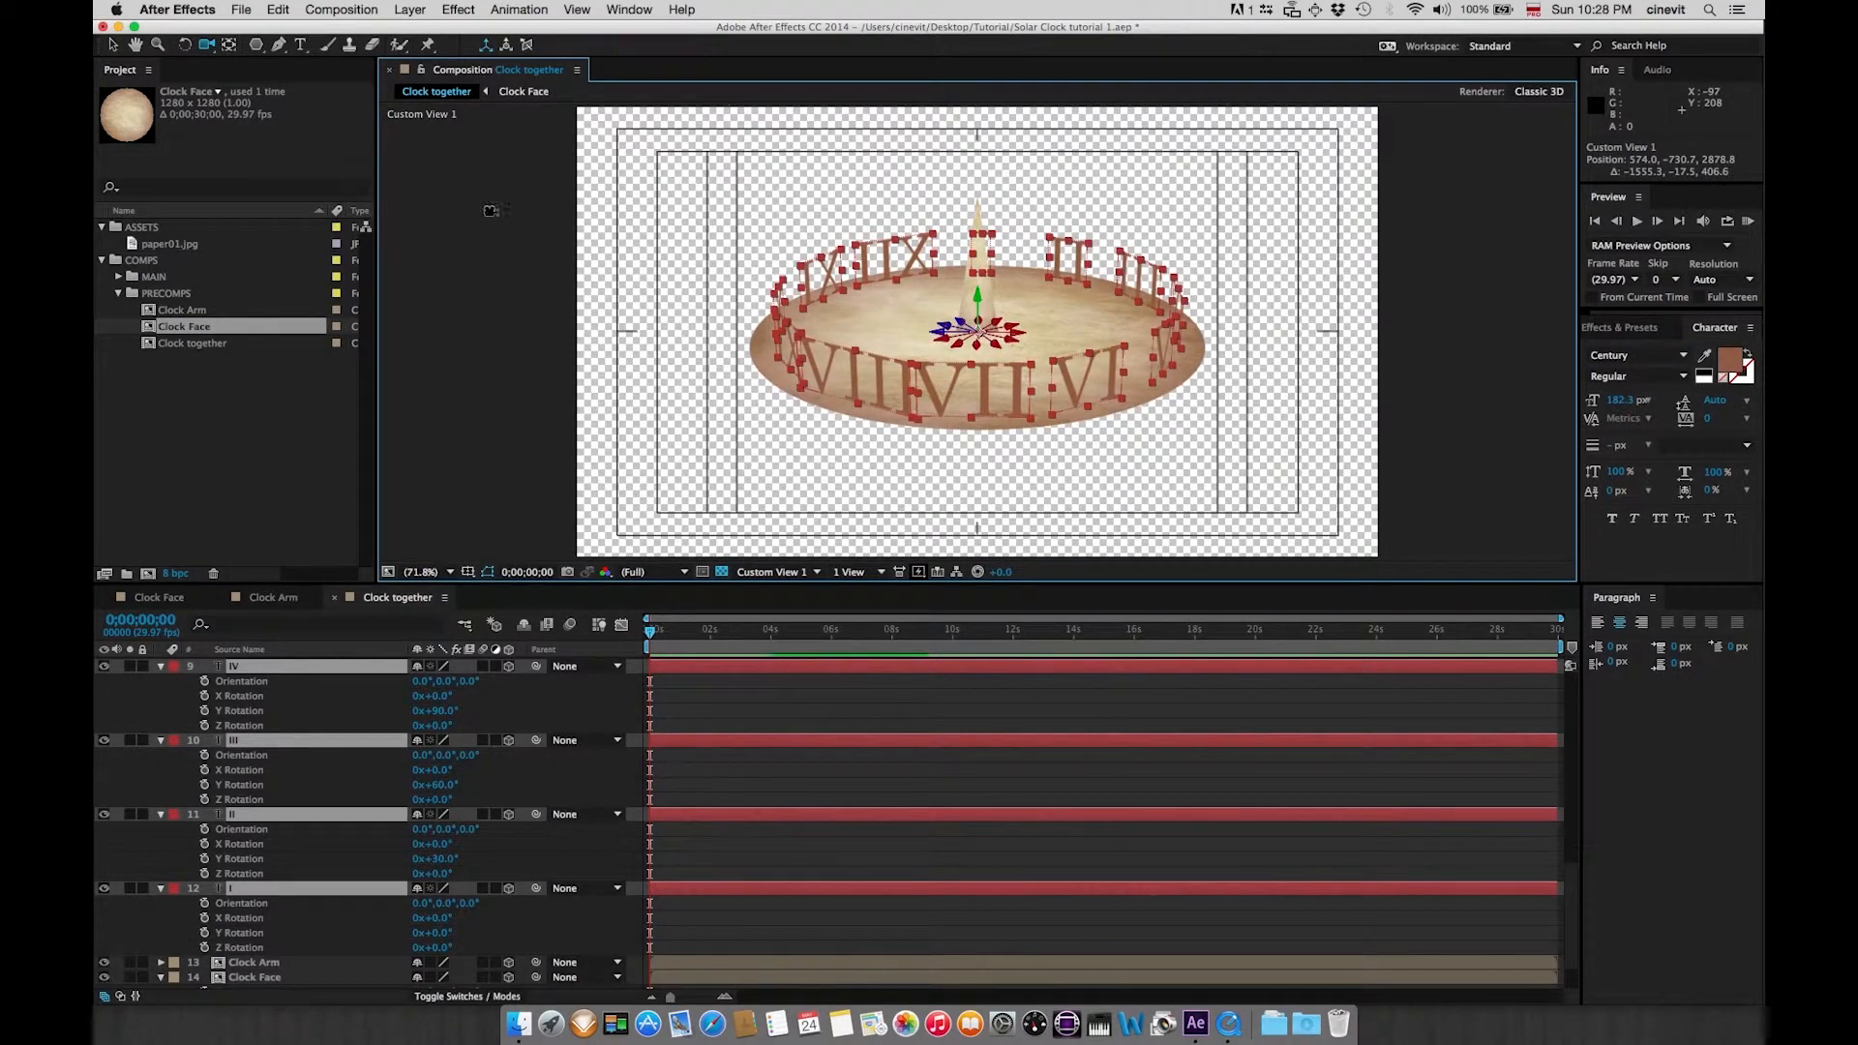
left_click(113, 46)
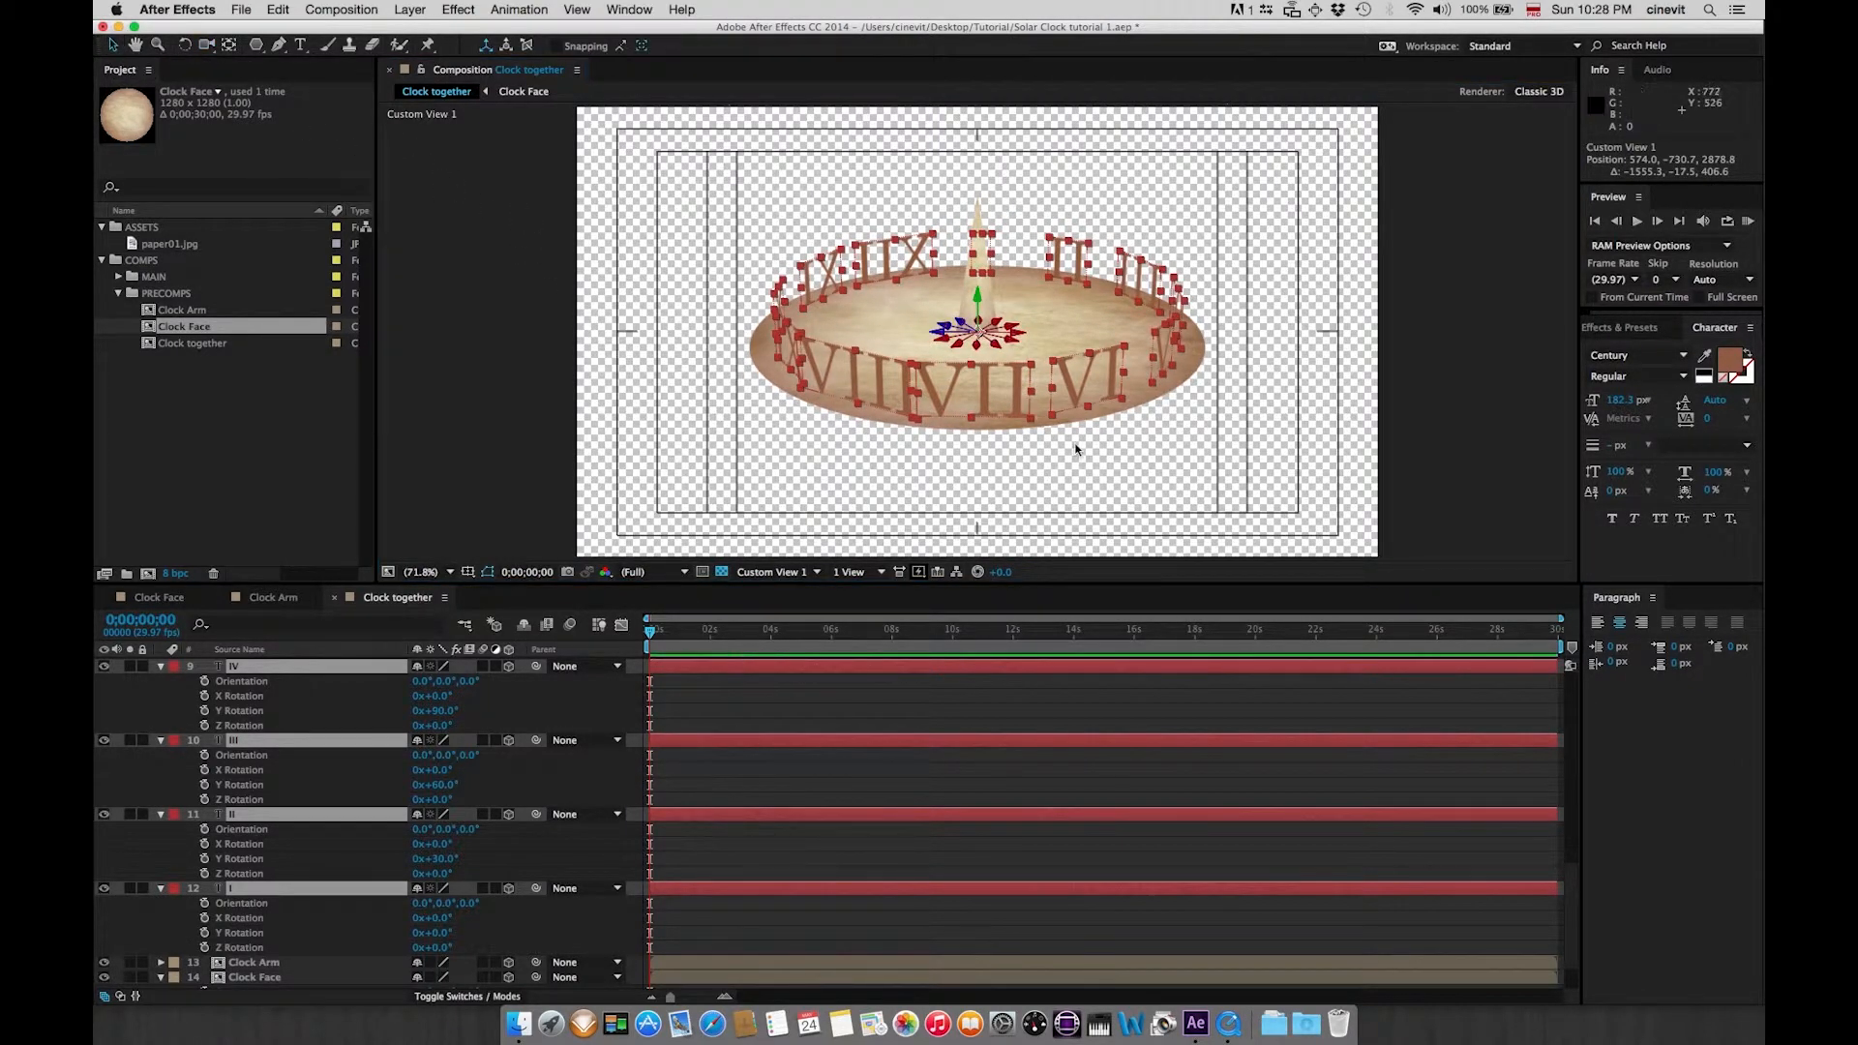
- Narrow the VII and VIII numeral layers by setting their tracking to -39 and horizontal scale to 80%
left_click(1164, 481)
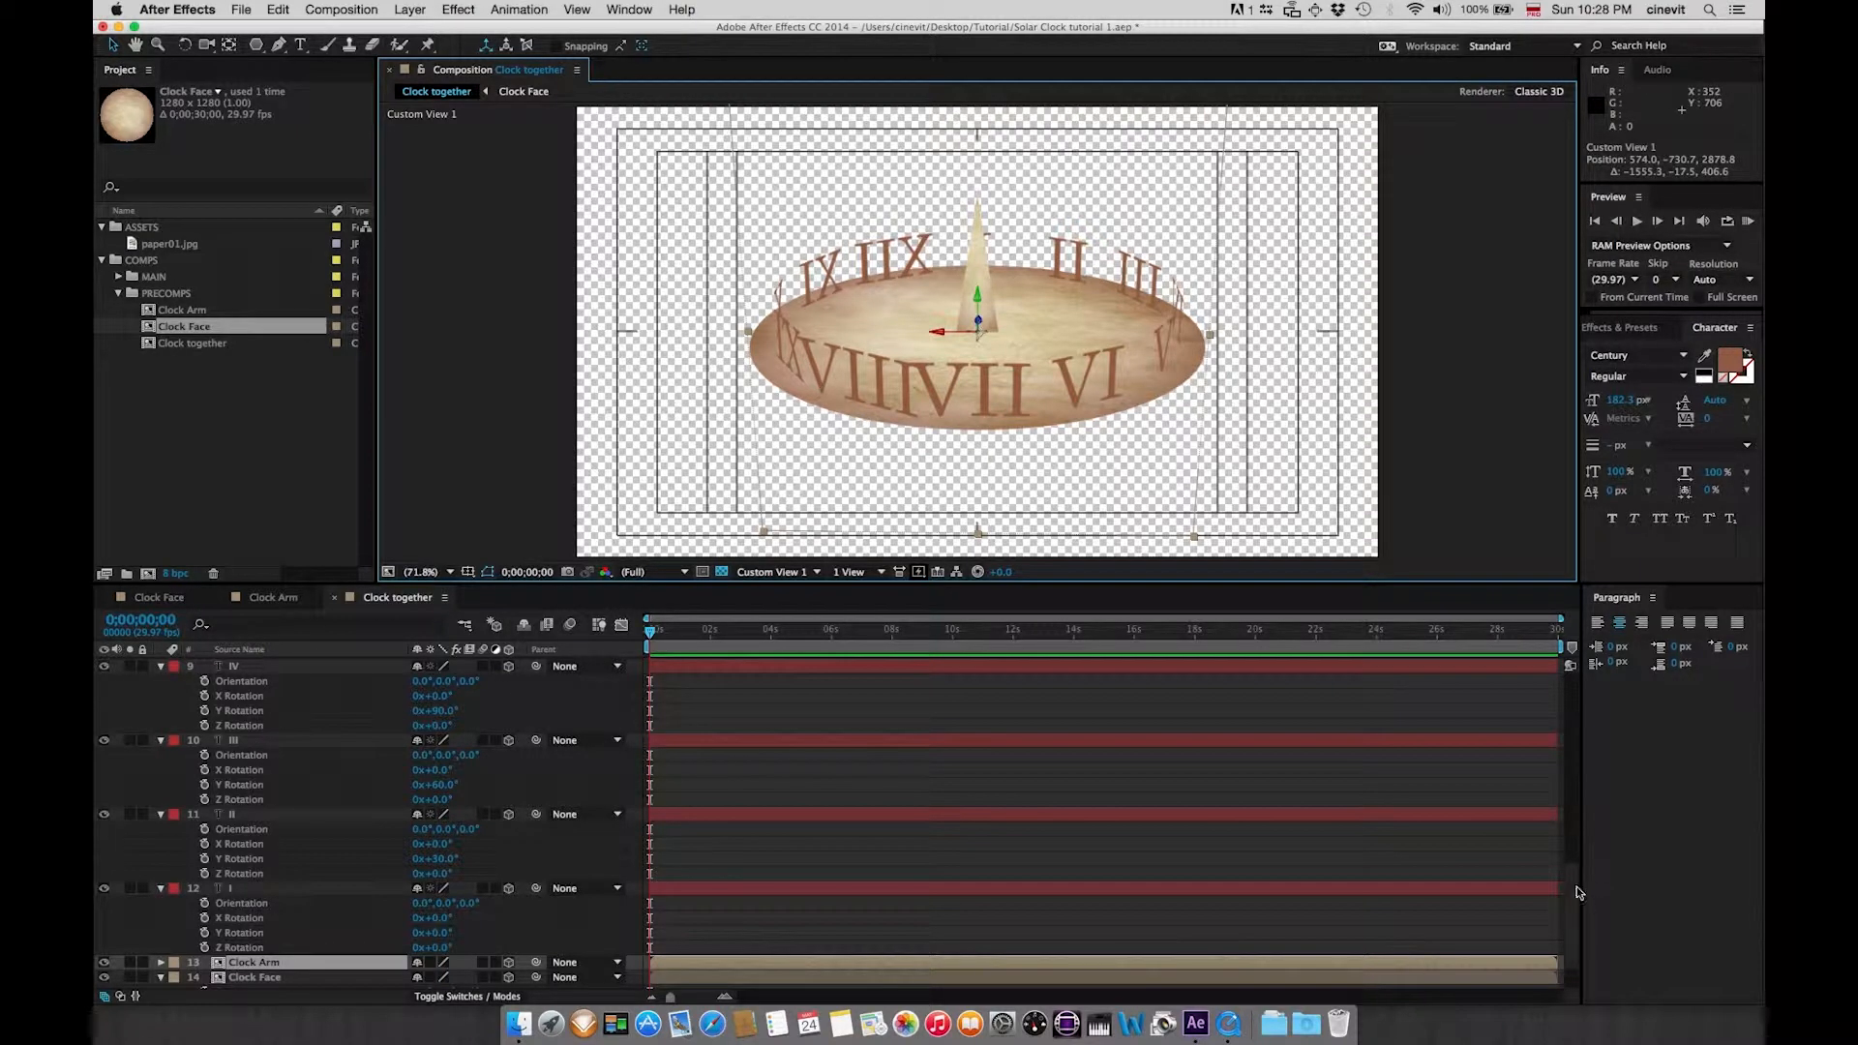
left_click_drag(1570, 885, 1559, 771)
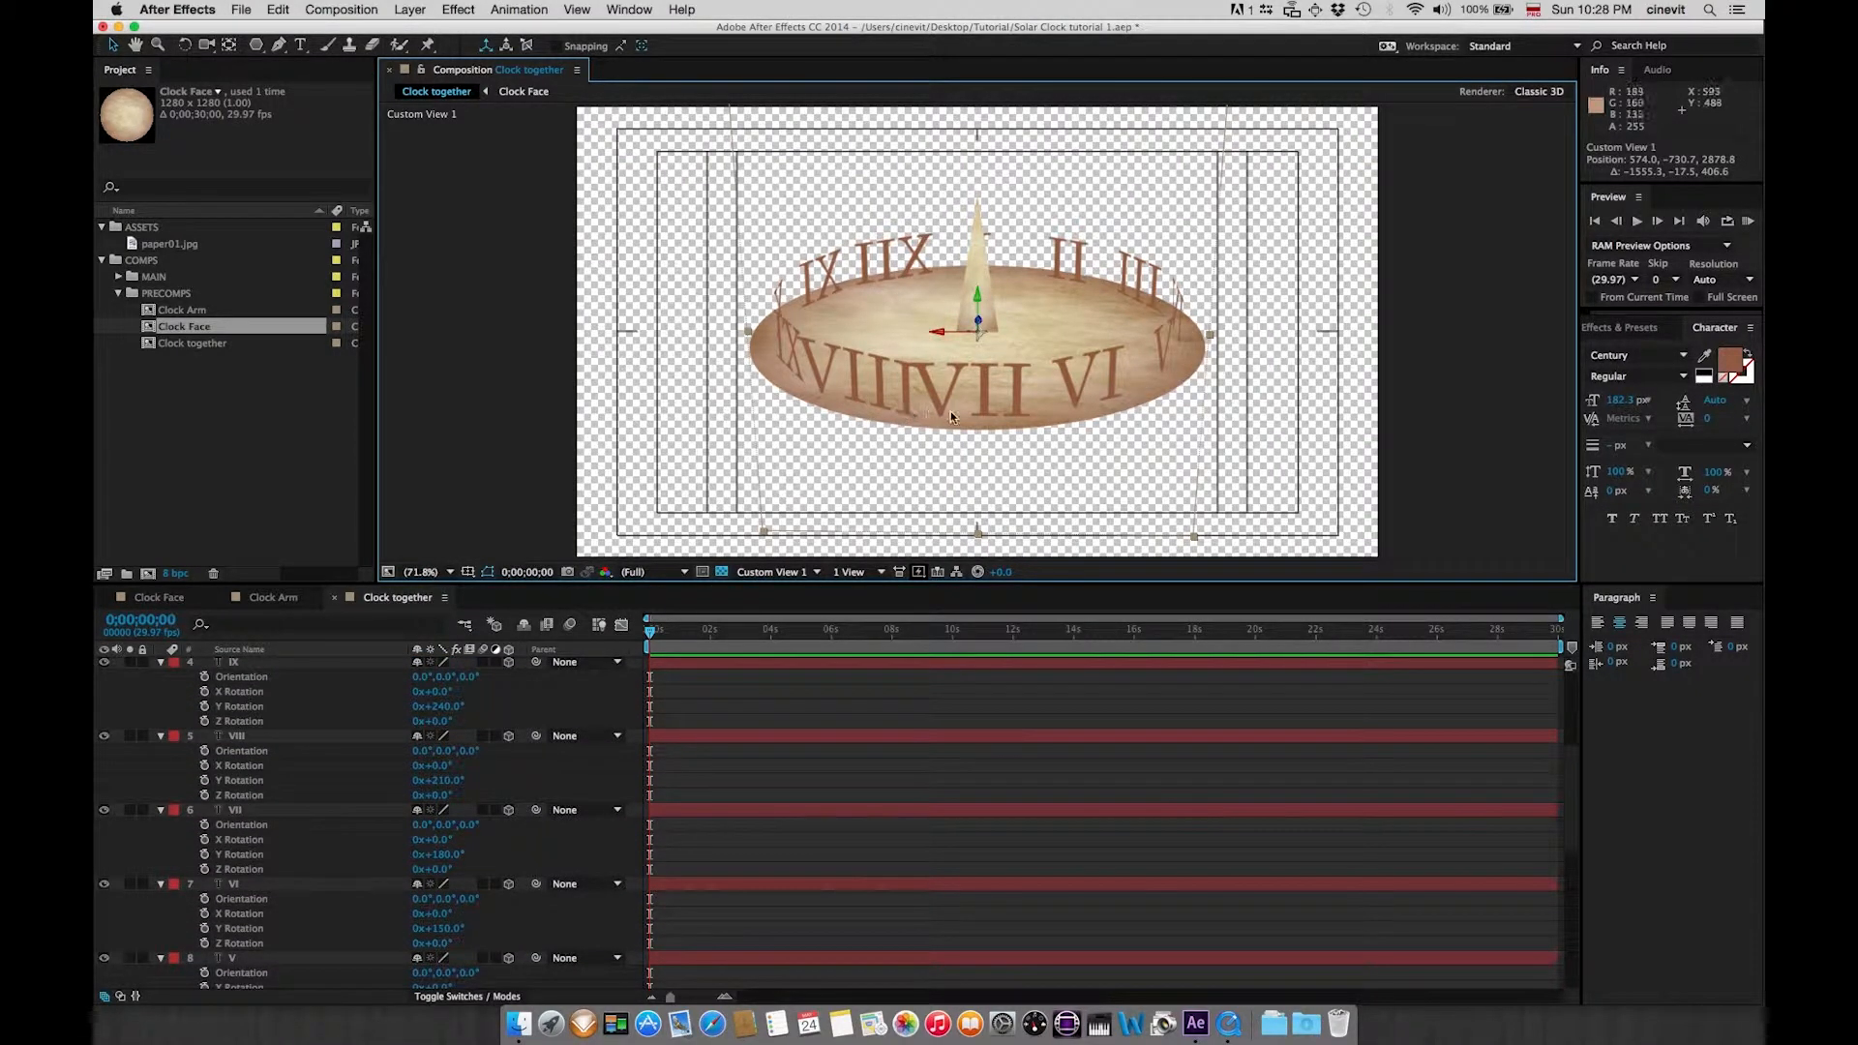
left_click(332, 736)
left_click(332, 810, "shift")
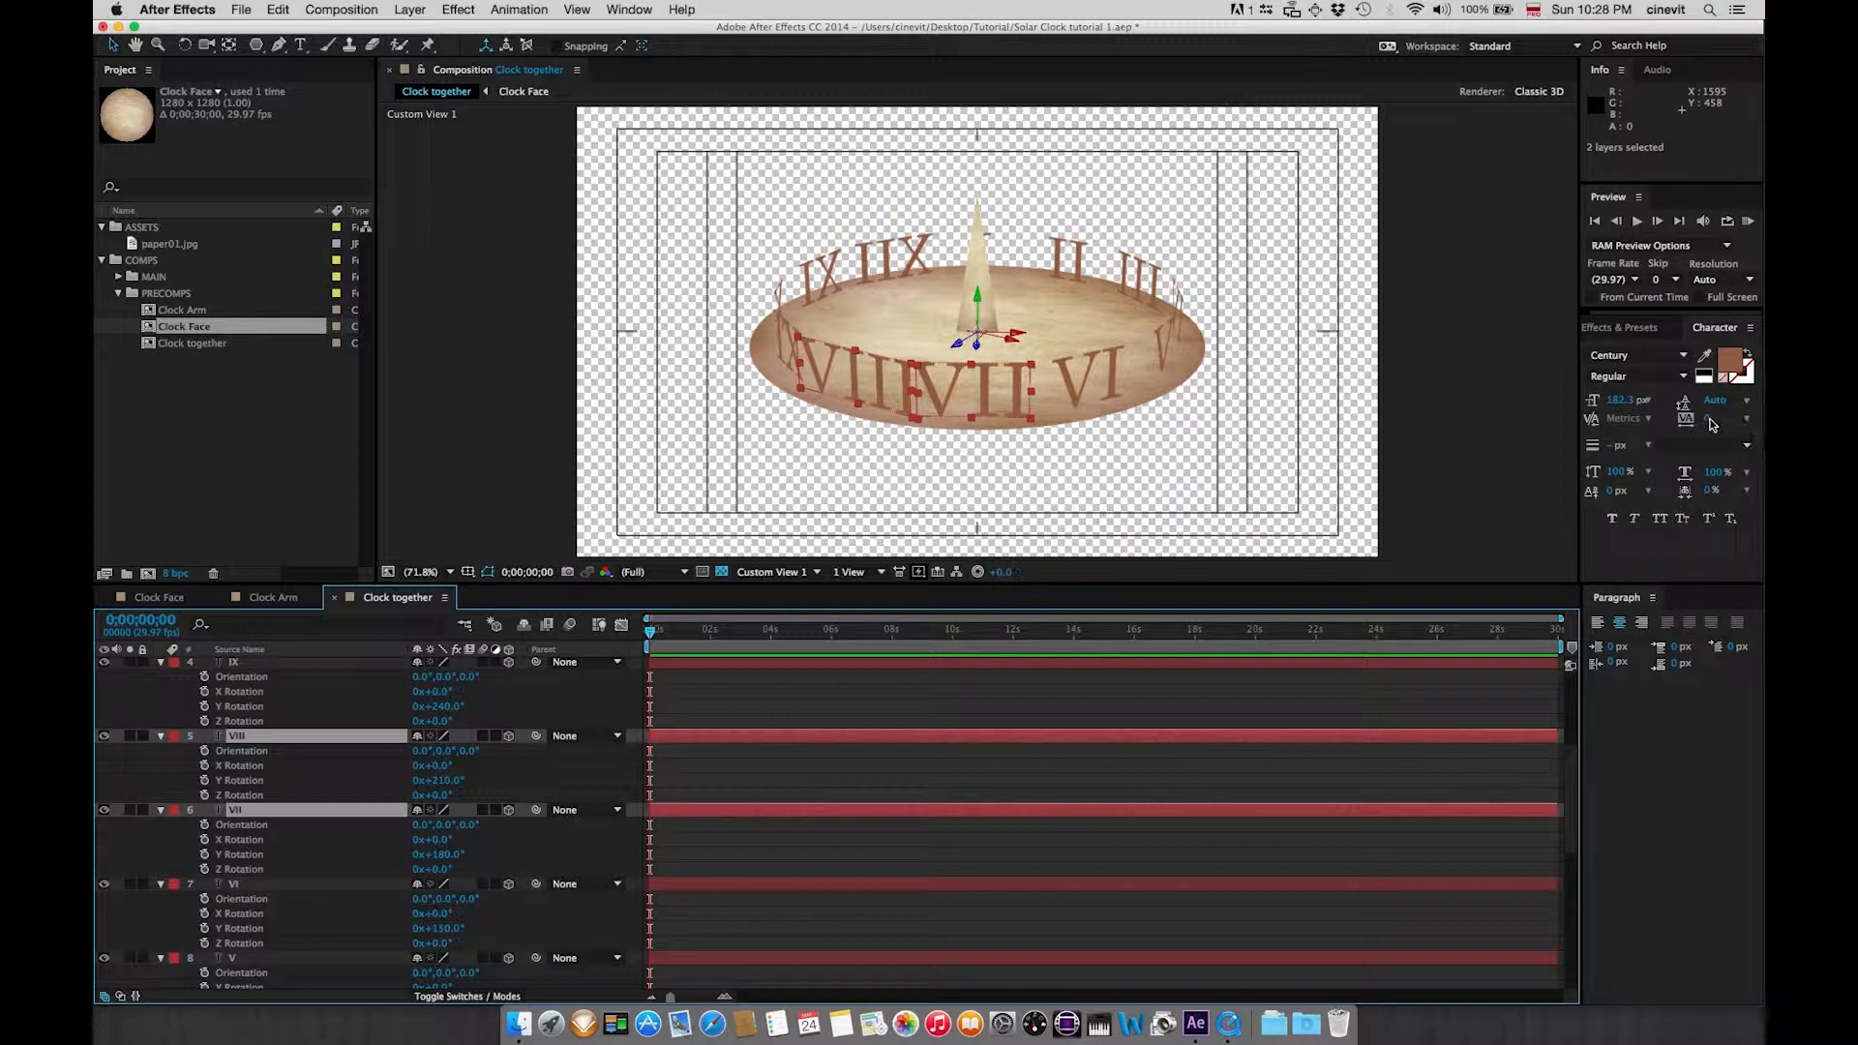
left_click_drag(1706, 422, 1634, 428)
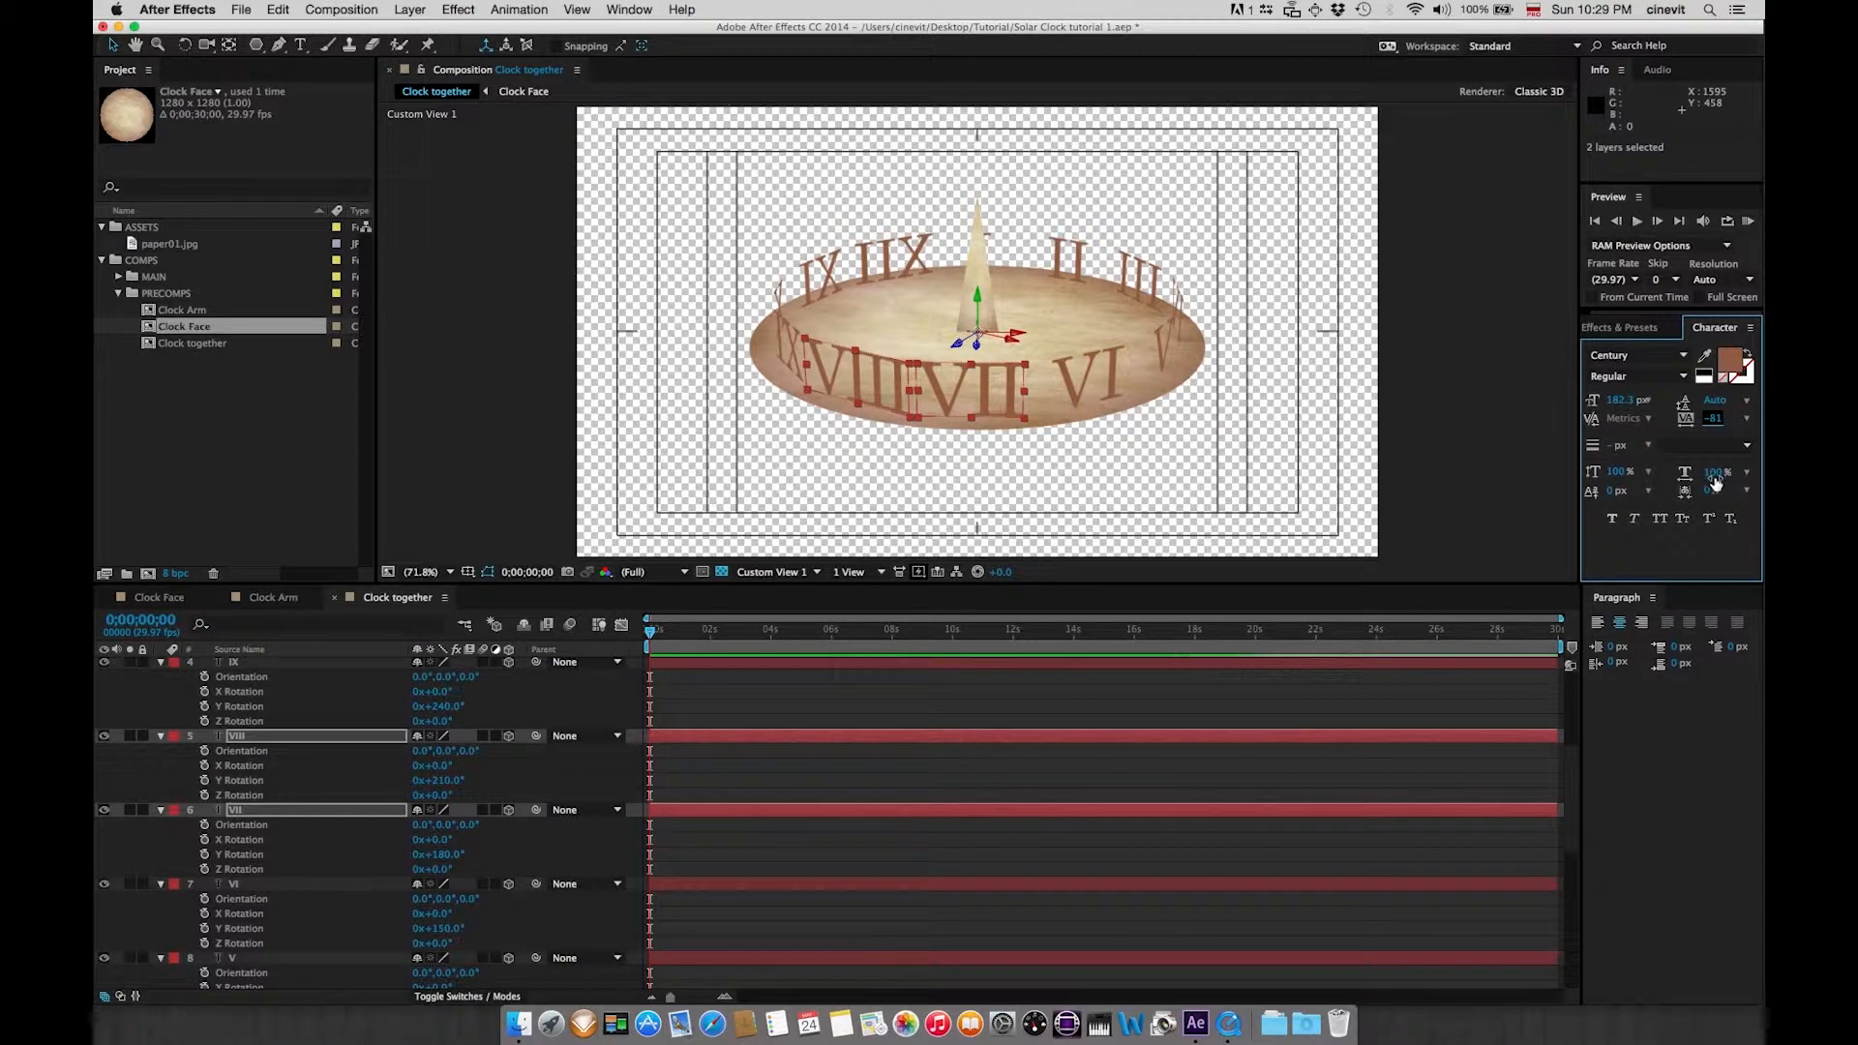
left_click_drag(1716, 481, 1698, 476)
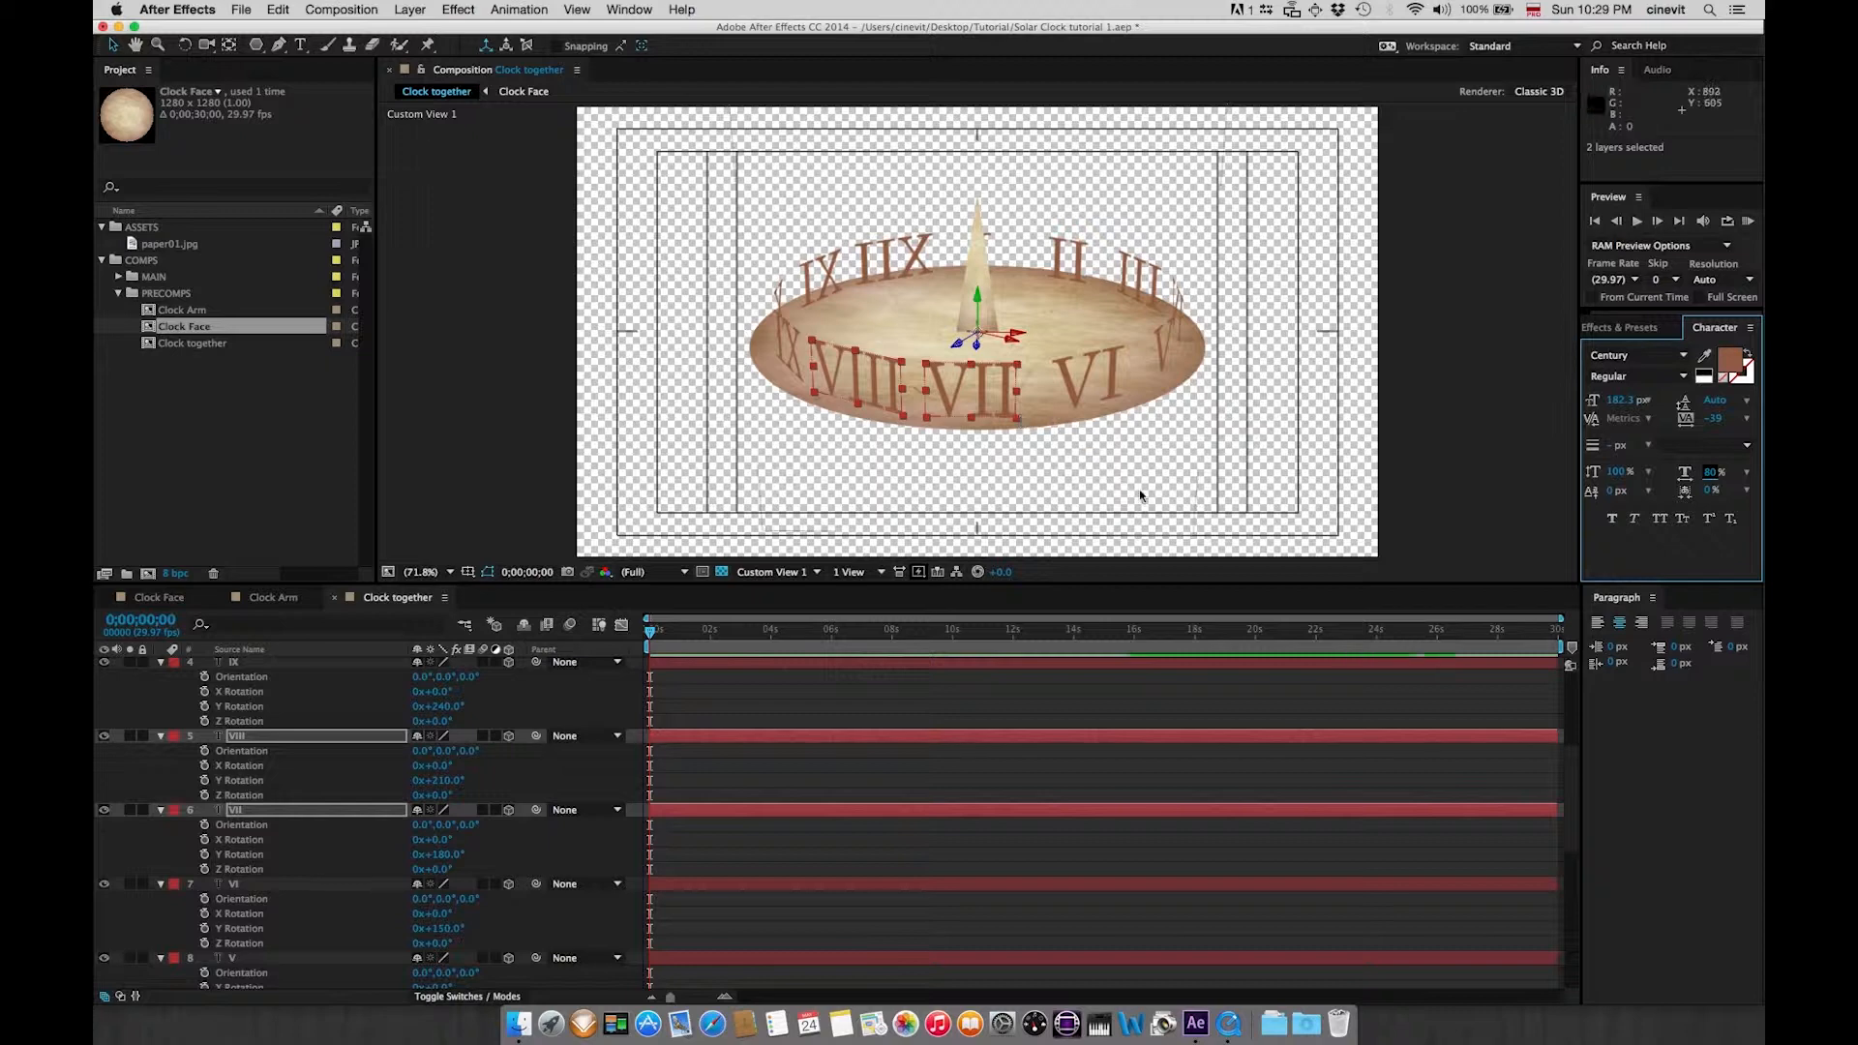
- Orbit the view around to the XI and XII side of the clock and review the layer stack from XII down to Clock Face
key("c")
left_click_drag(1161, 503, 968, 401)
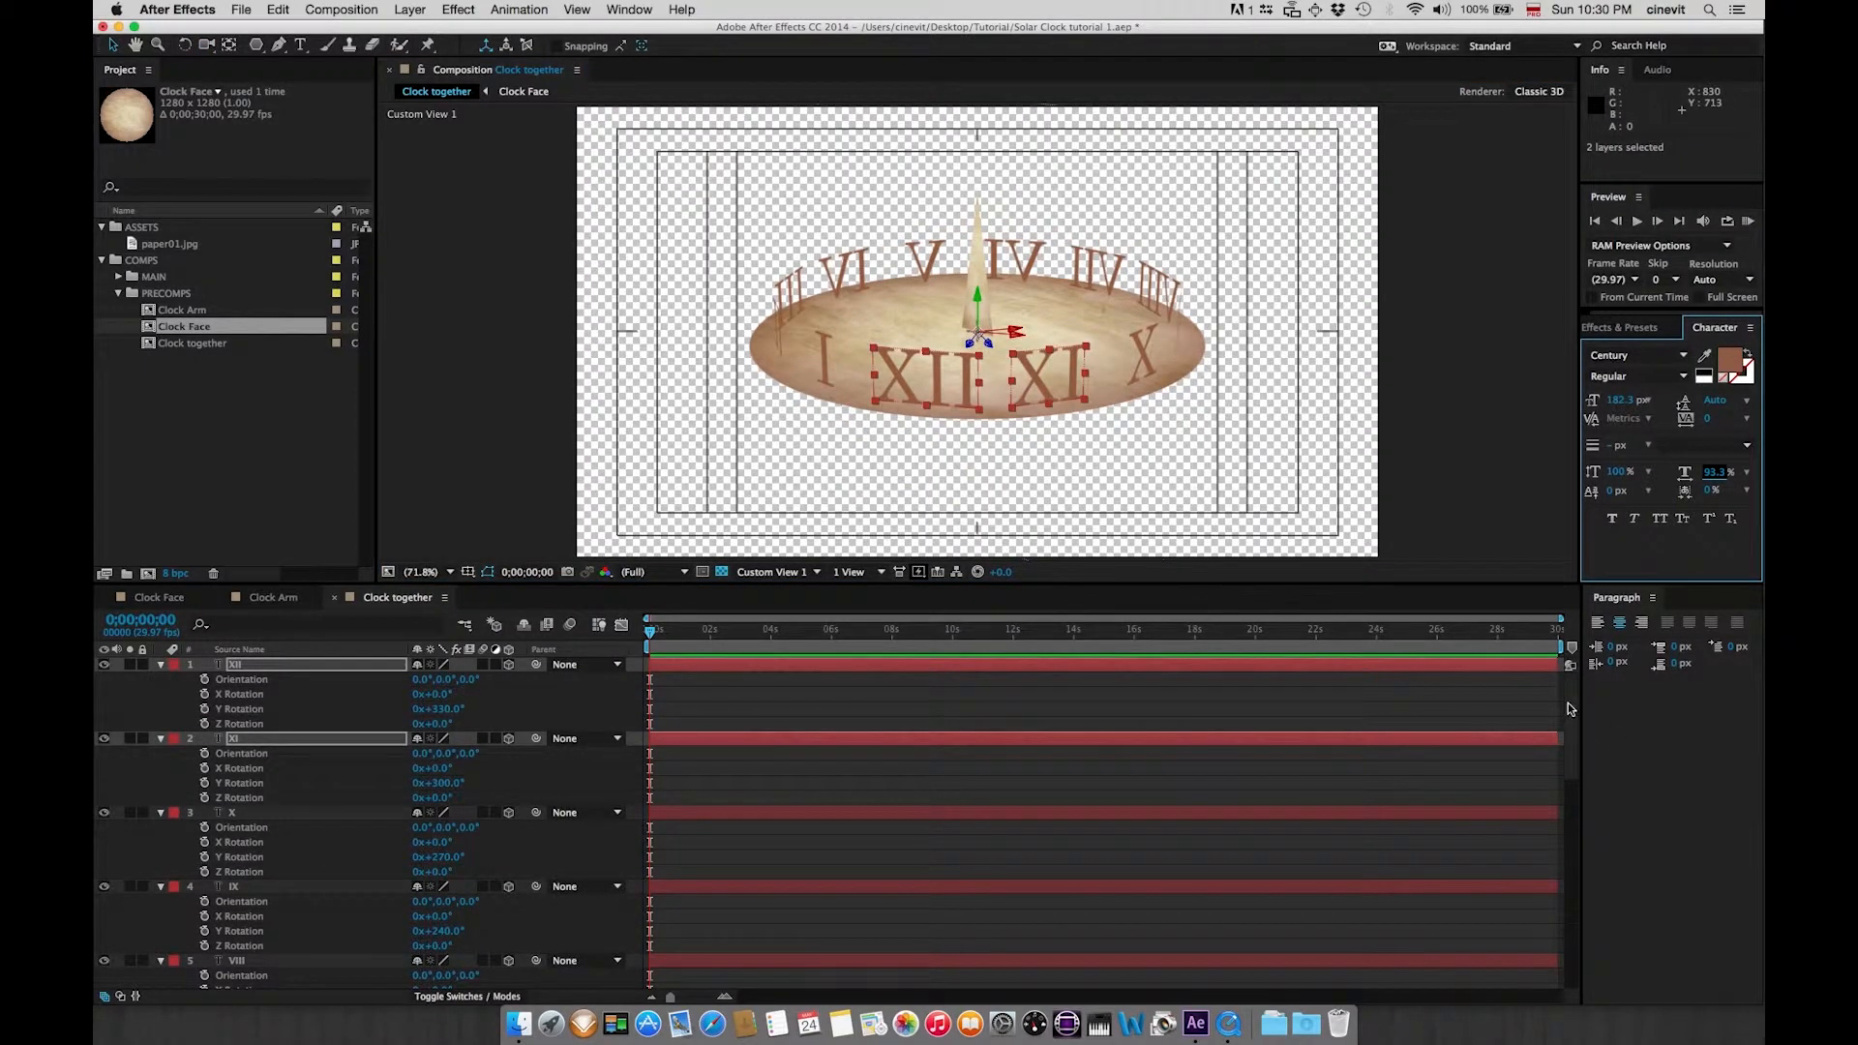
scroll(1569, 740, "down", 3)
scroll(1569, 740, "down", 2)
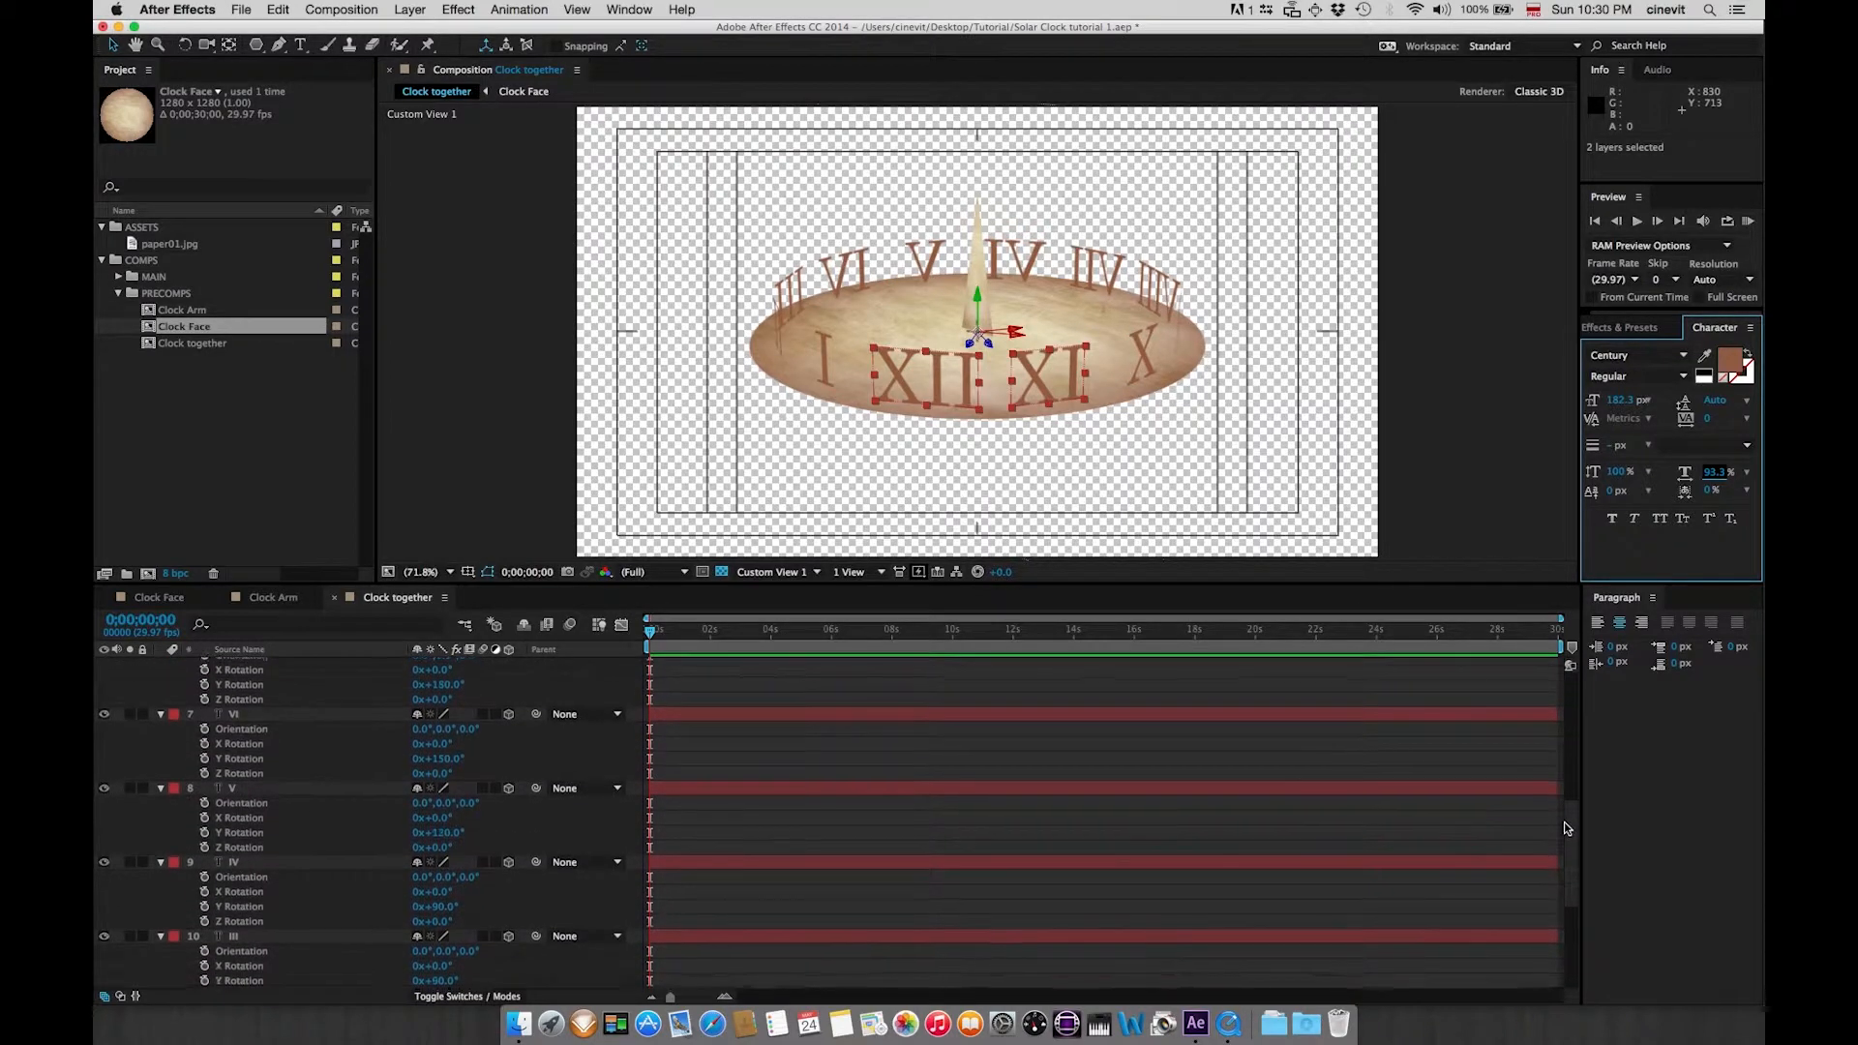
scroll(1558, 721, "up", 4)
scroll(1549, 704, "up", 1)
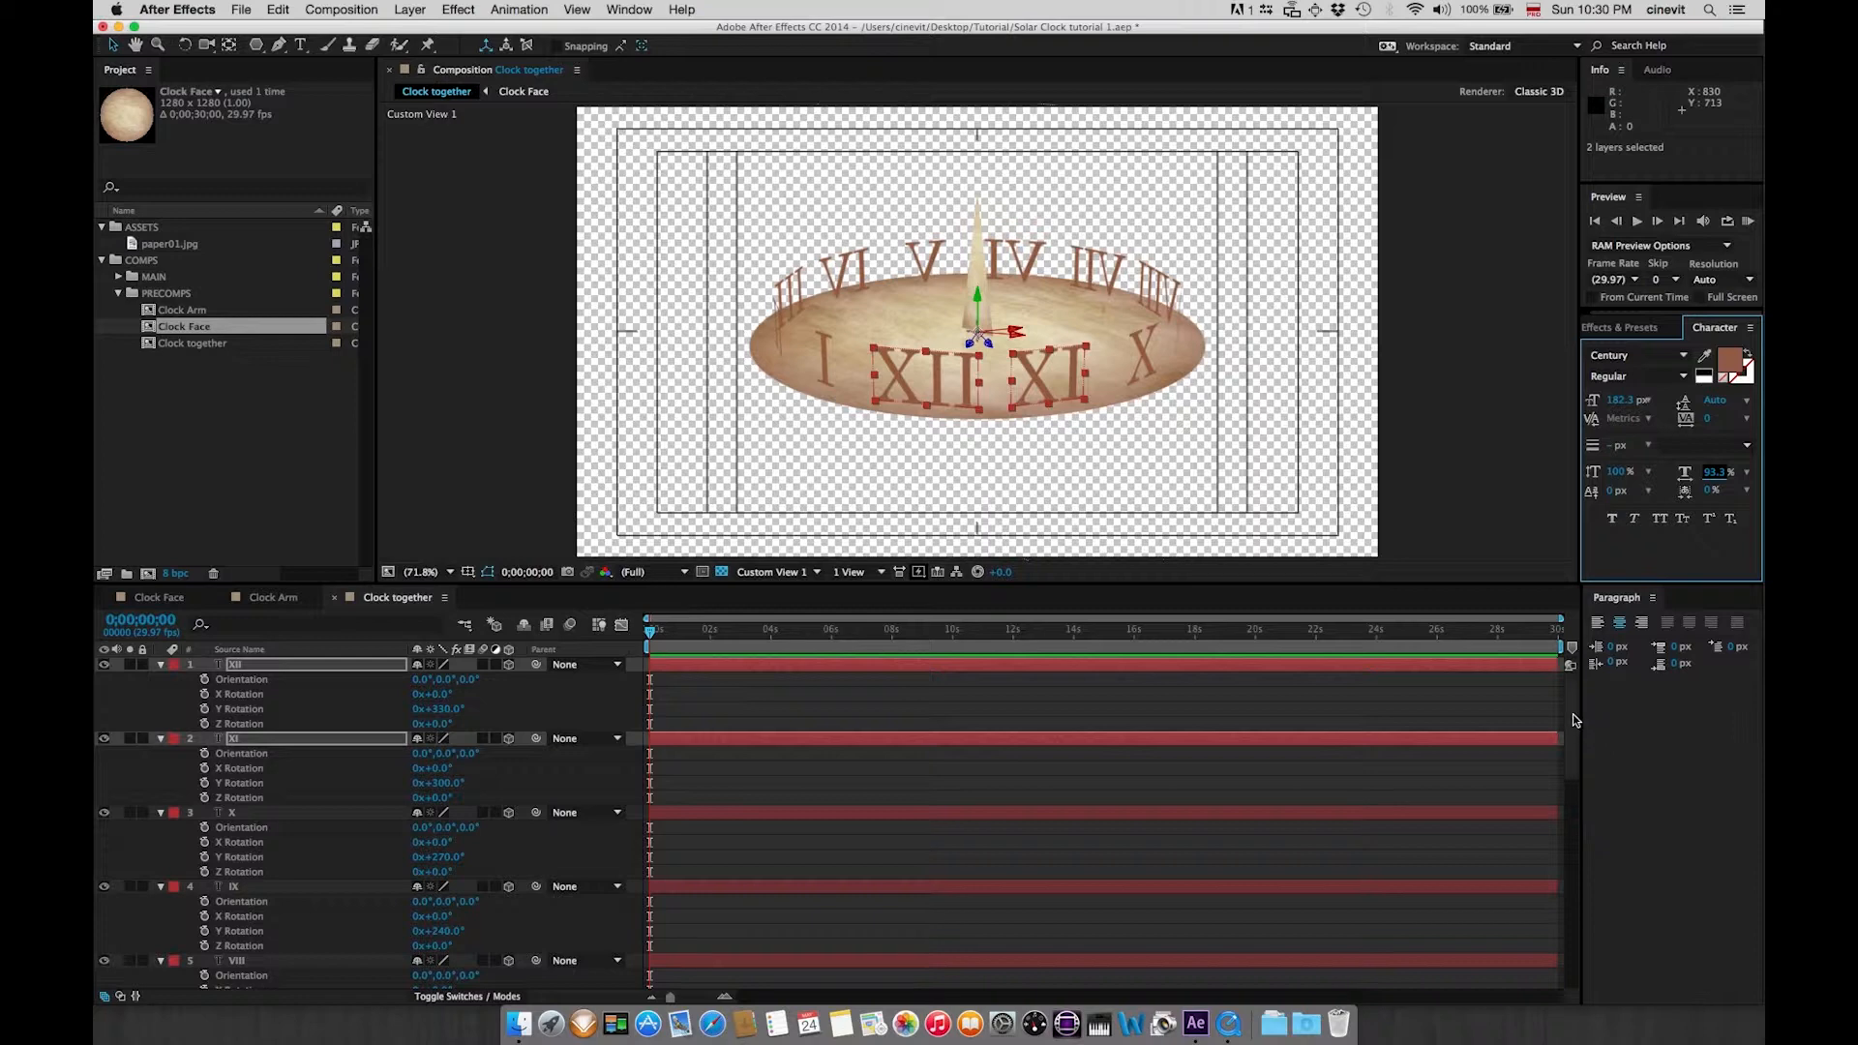
scroll(1569, 813, "down", 12)
scroll(1567, 832, "down", 10)
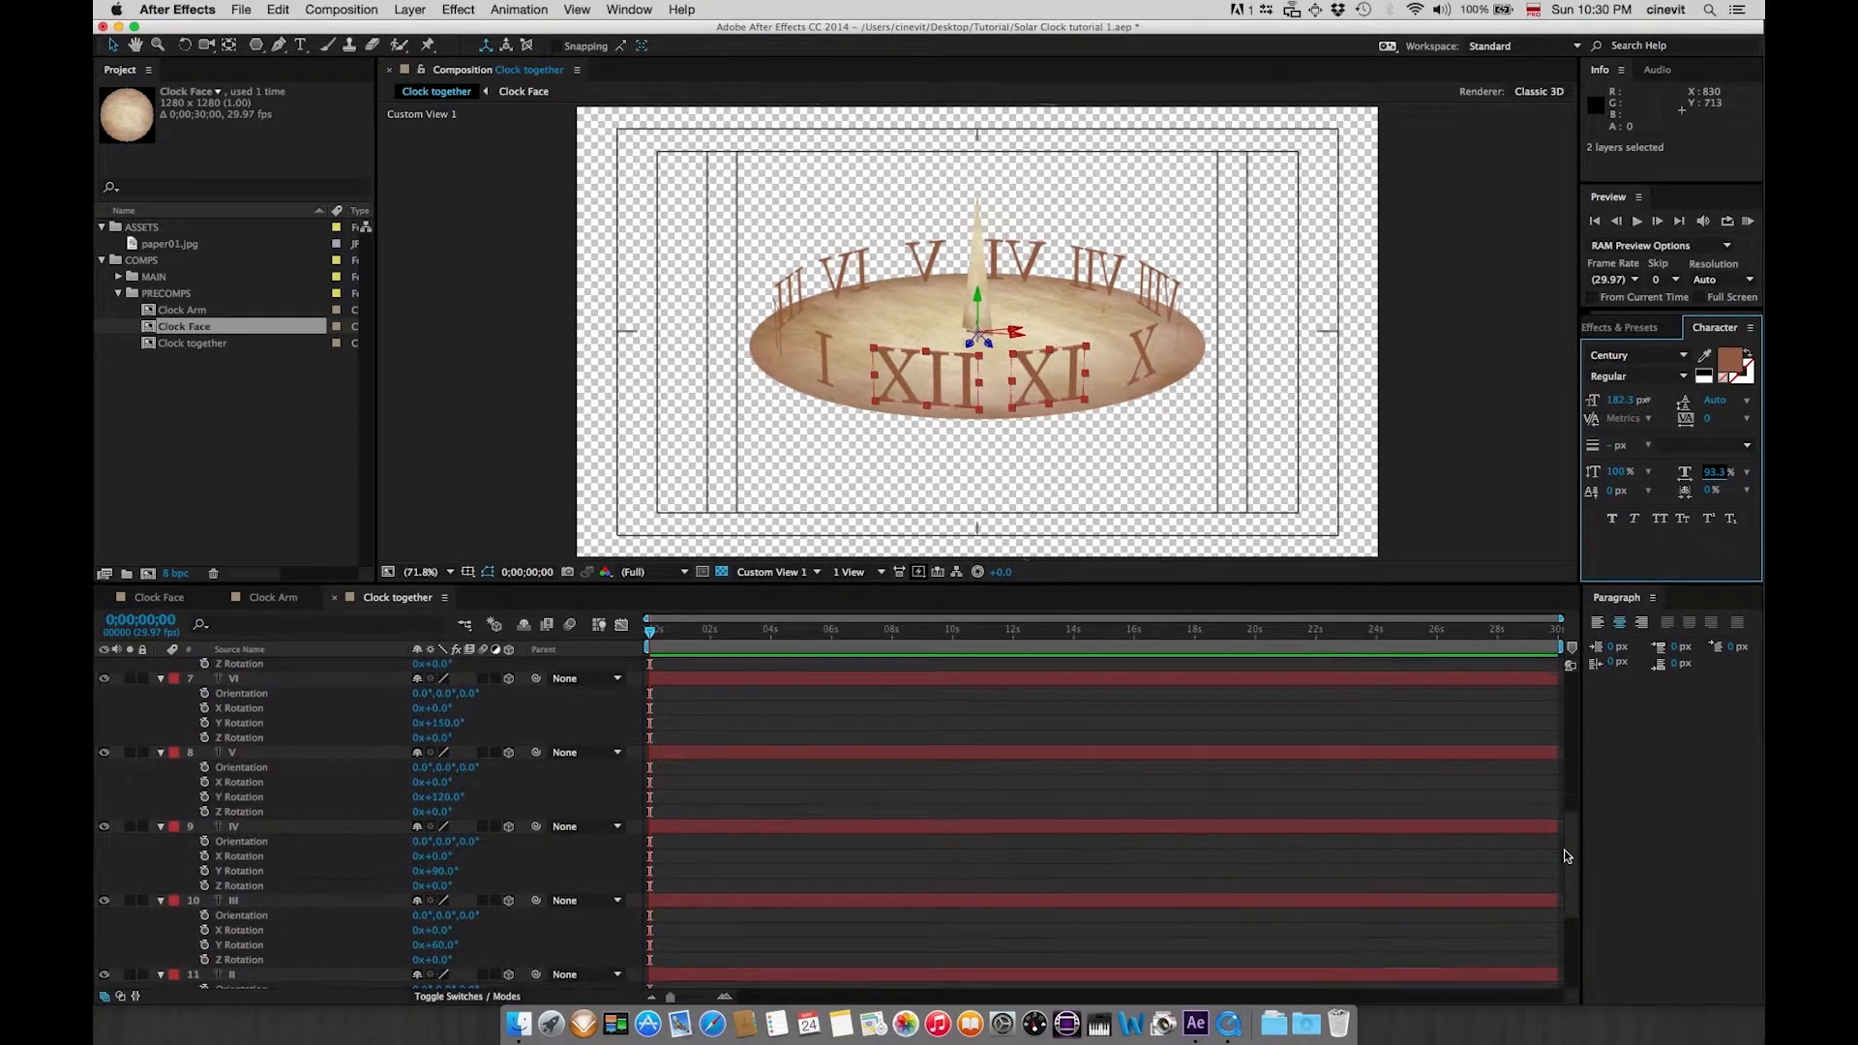
scroll(1565, 869, "down", 9)
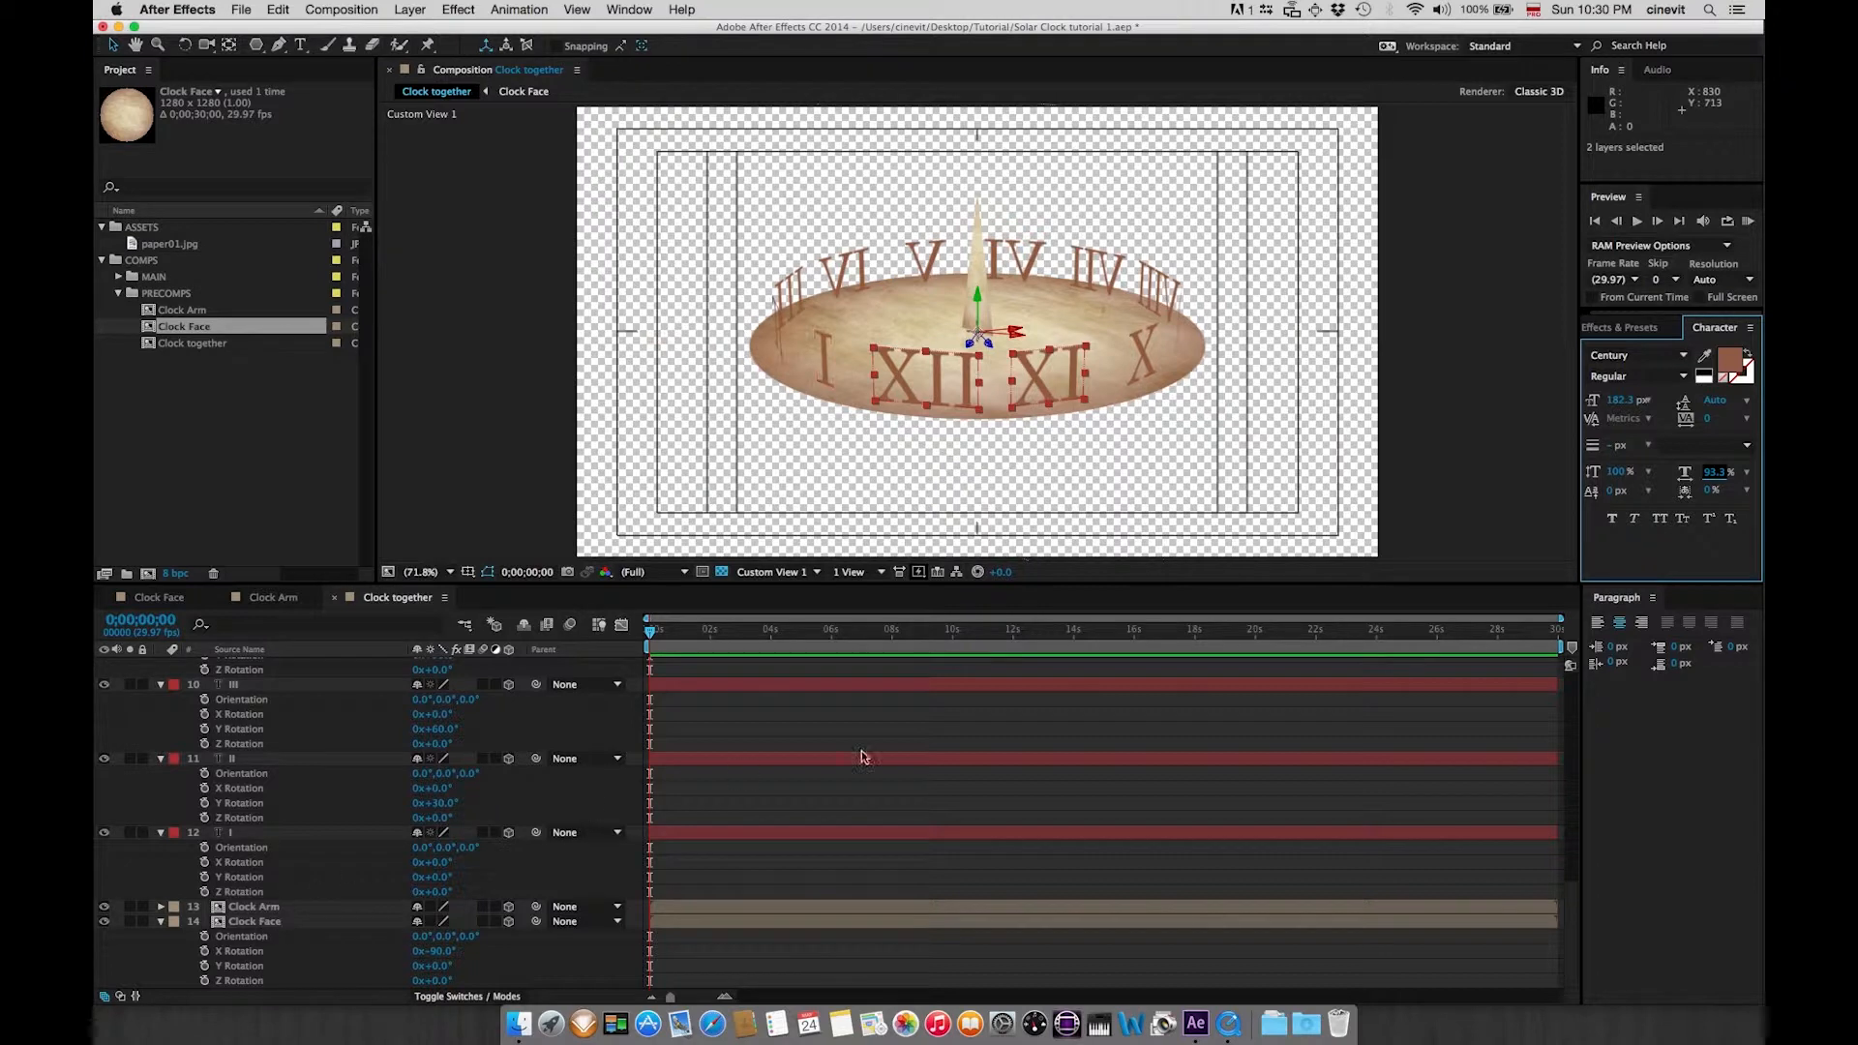
scroll(1572, 907, "up", 15)
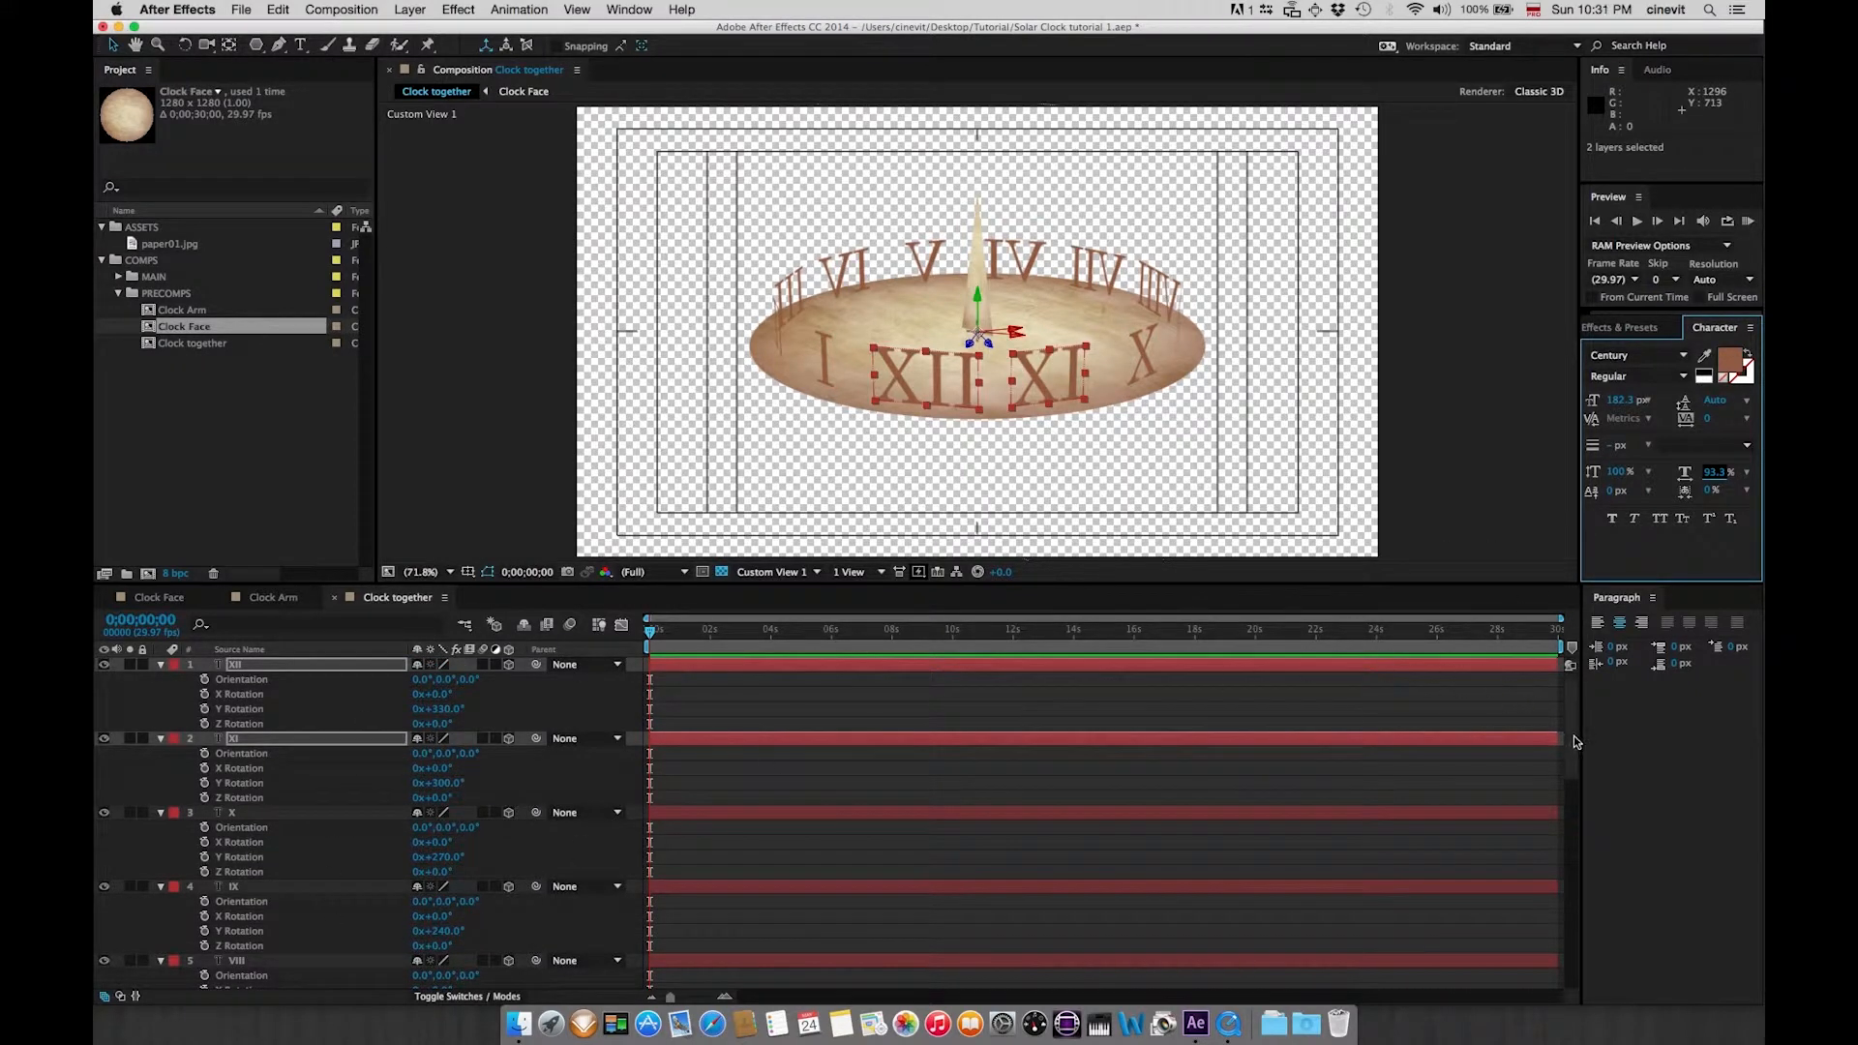
- Pre-compose the twelve numeral layers, XII through I, into a new composition named Hours, moving all attributes into it
left_click(334, 696)
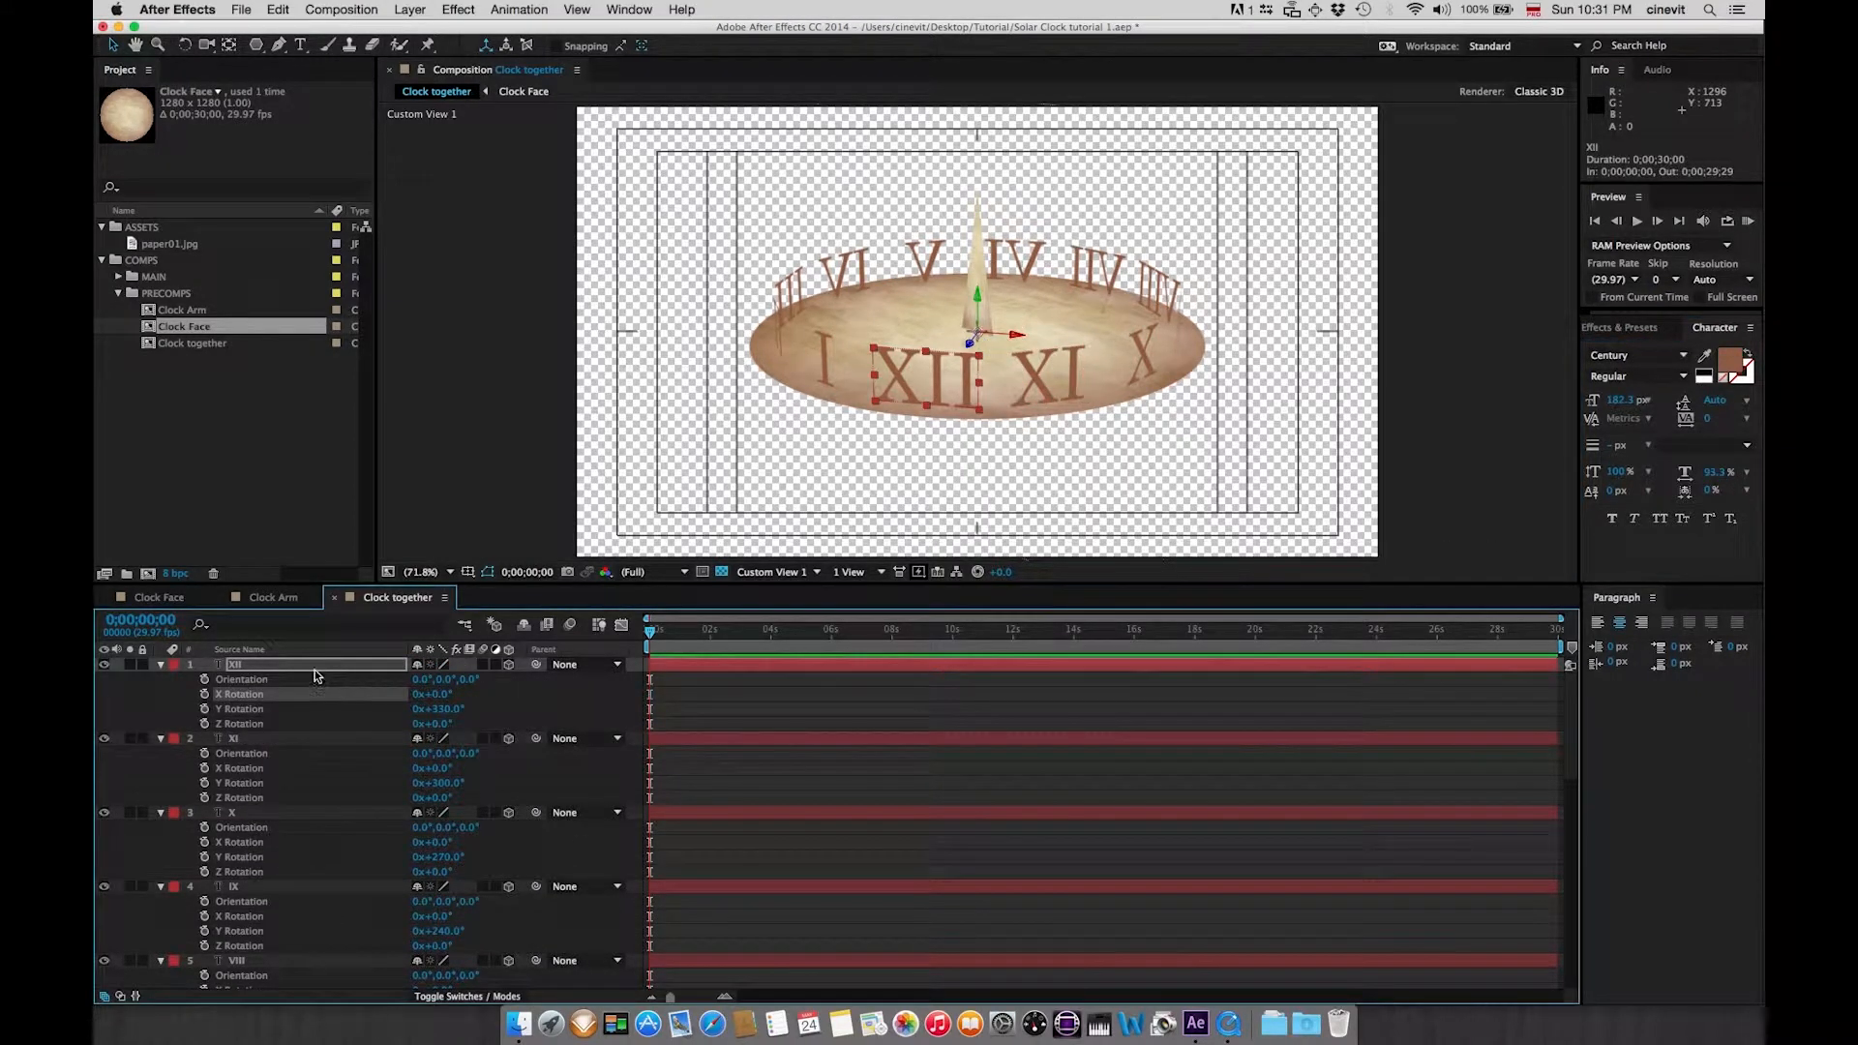
left_click(312, 668)
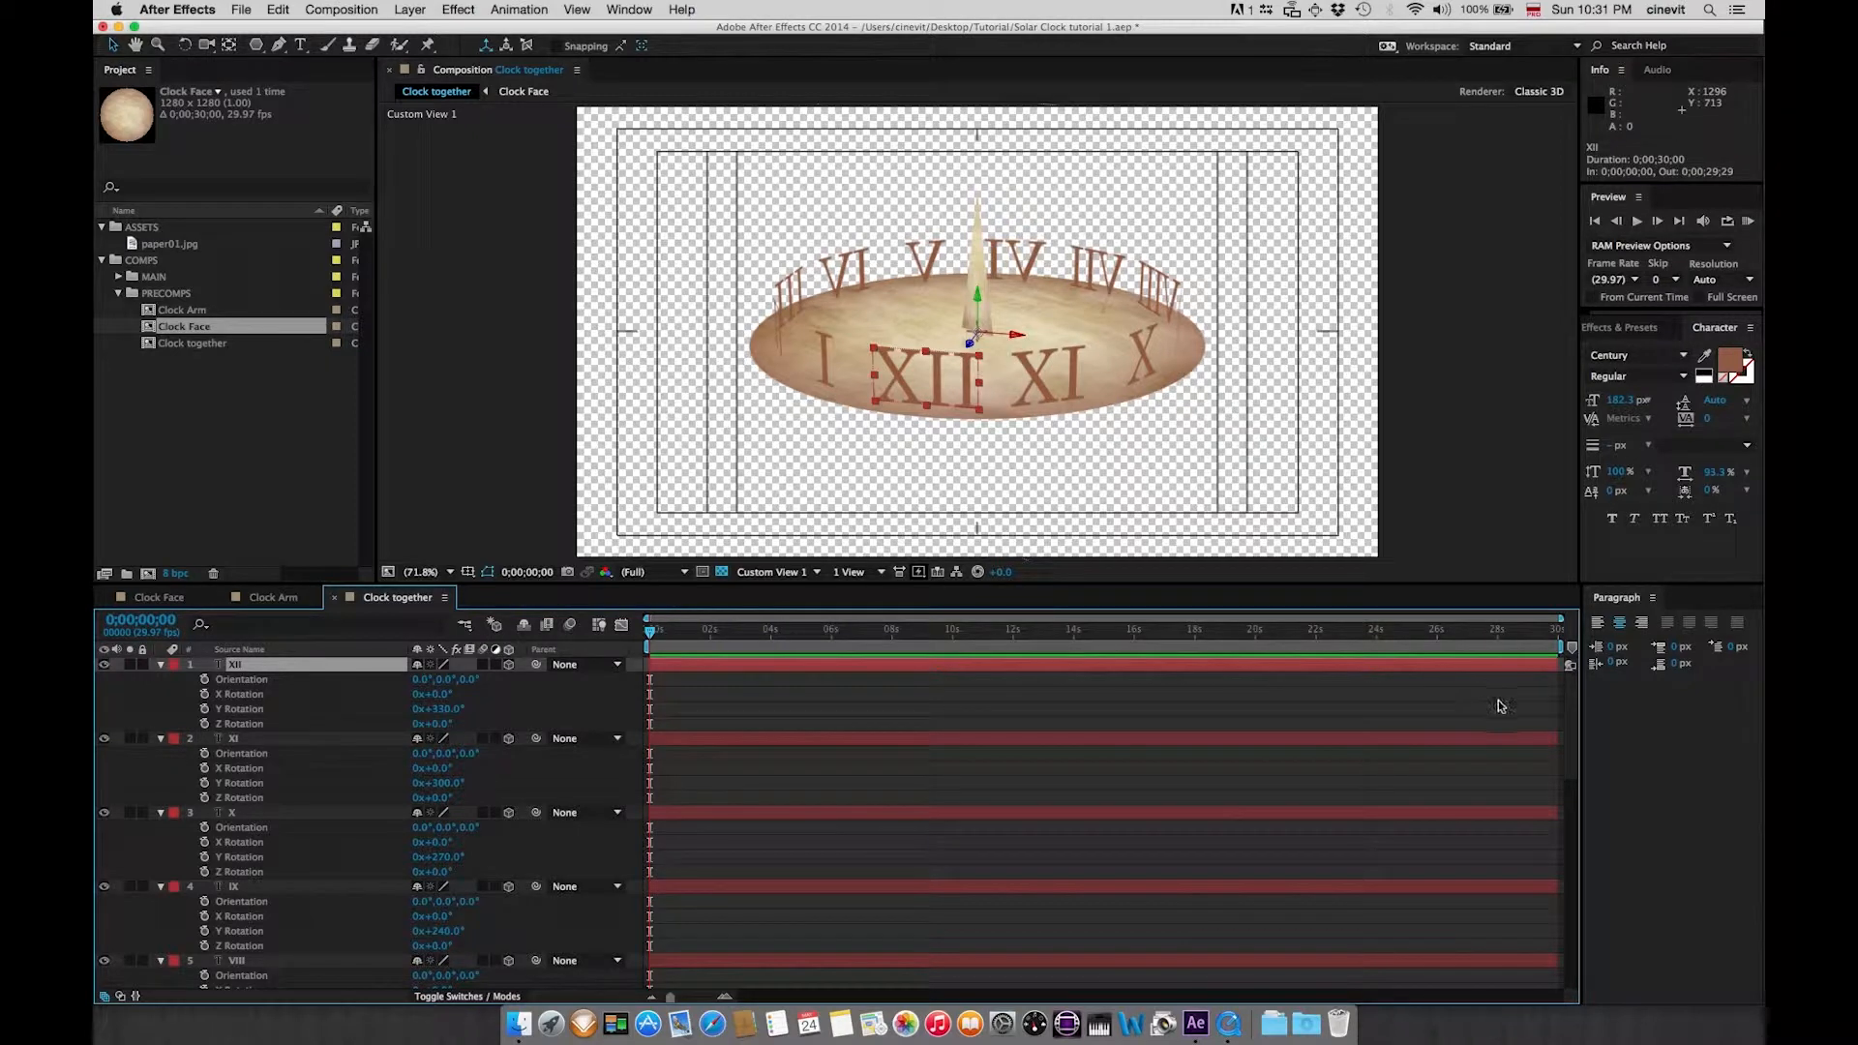
left_click_drag(1570, 721, 1542, 942)
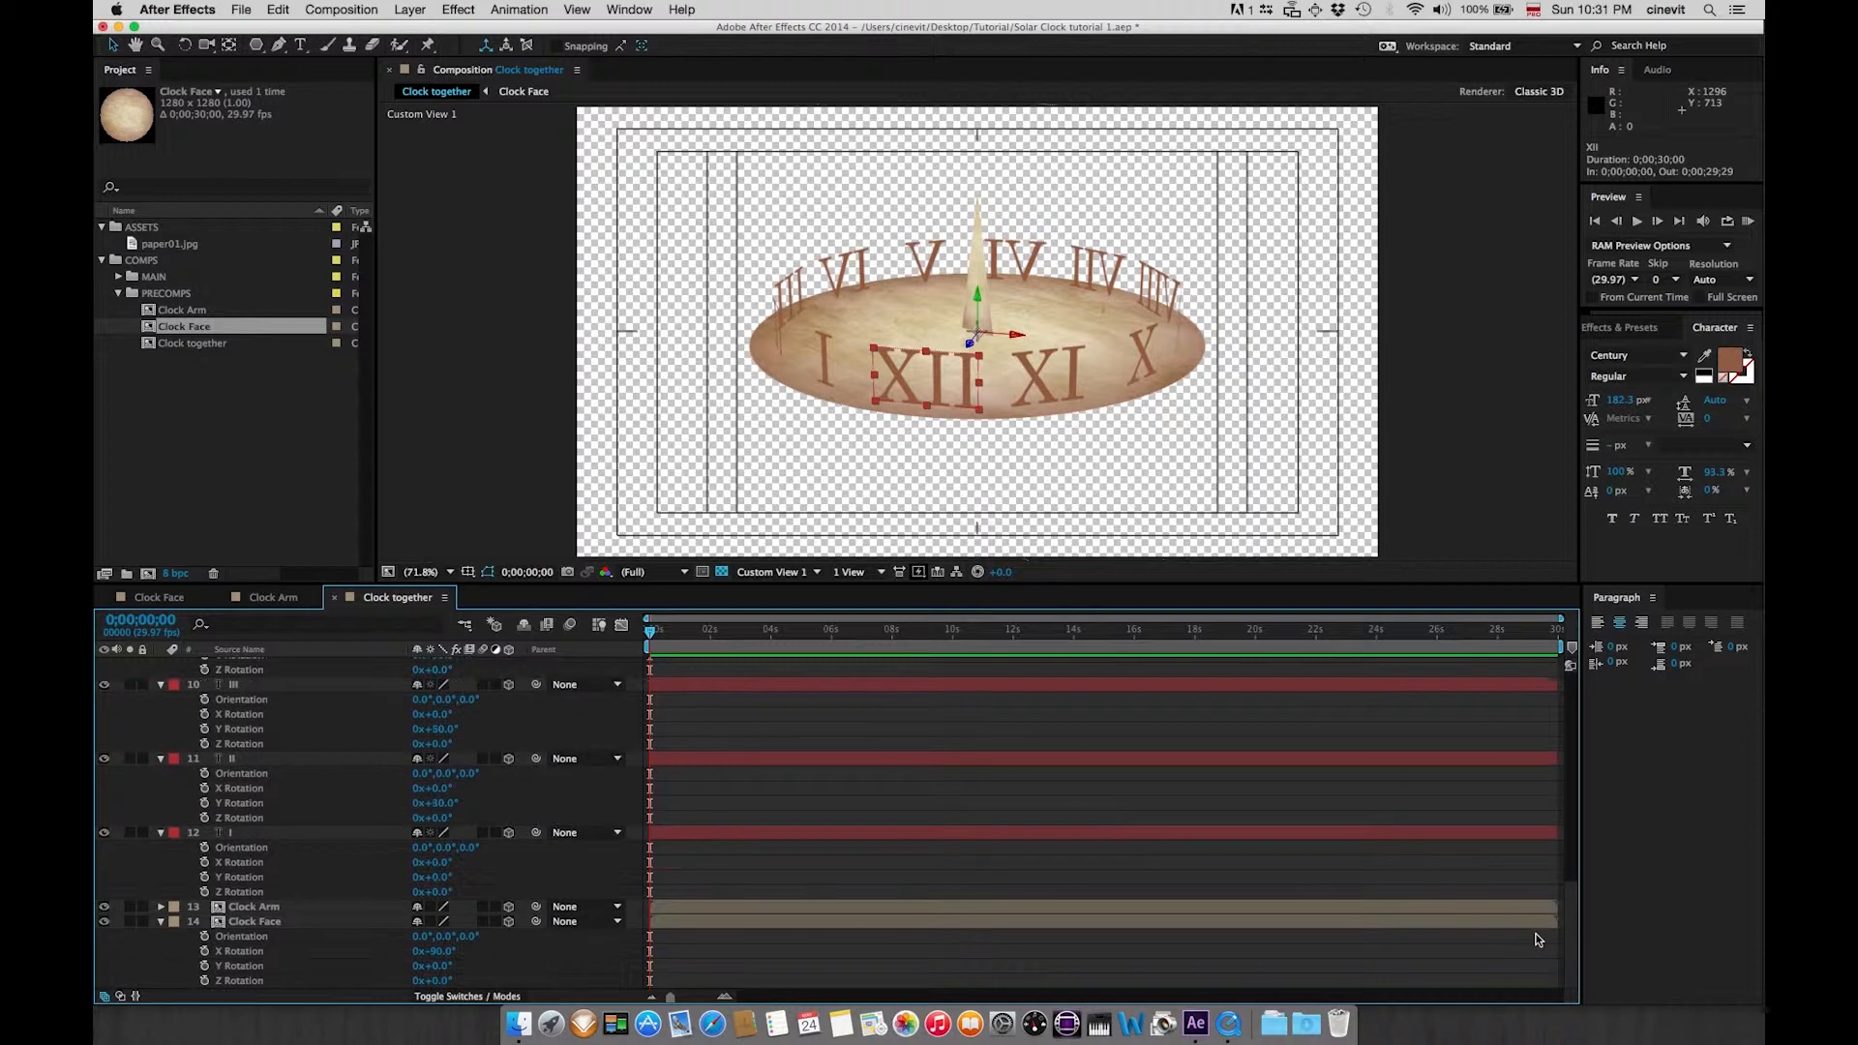
left_click(300, 835, "shift")
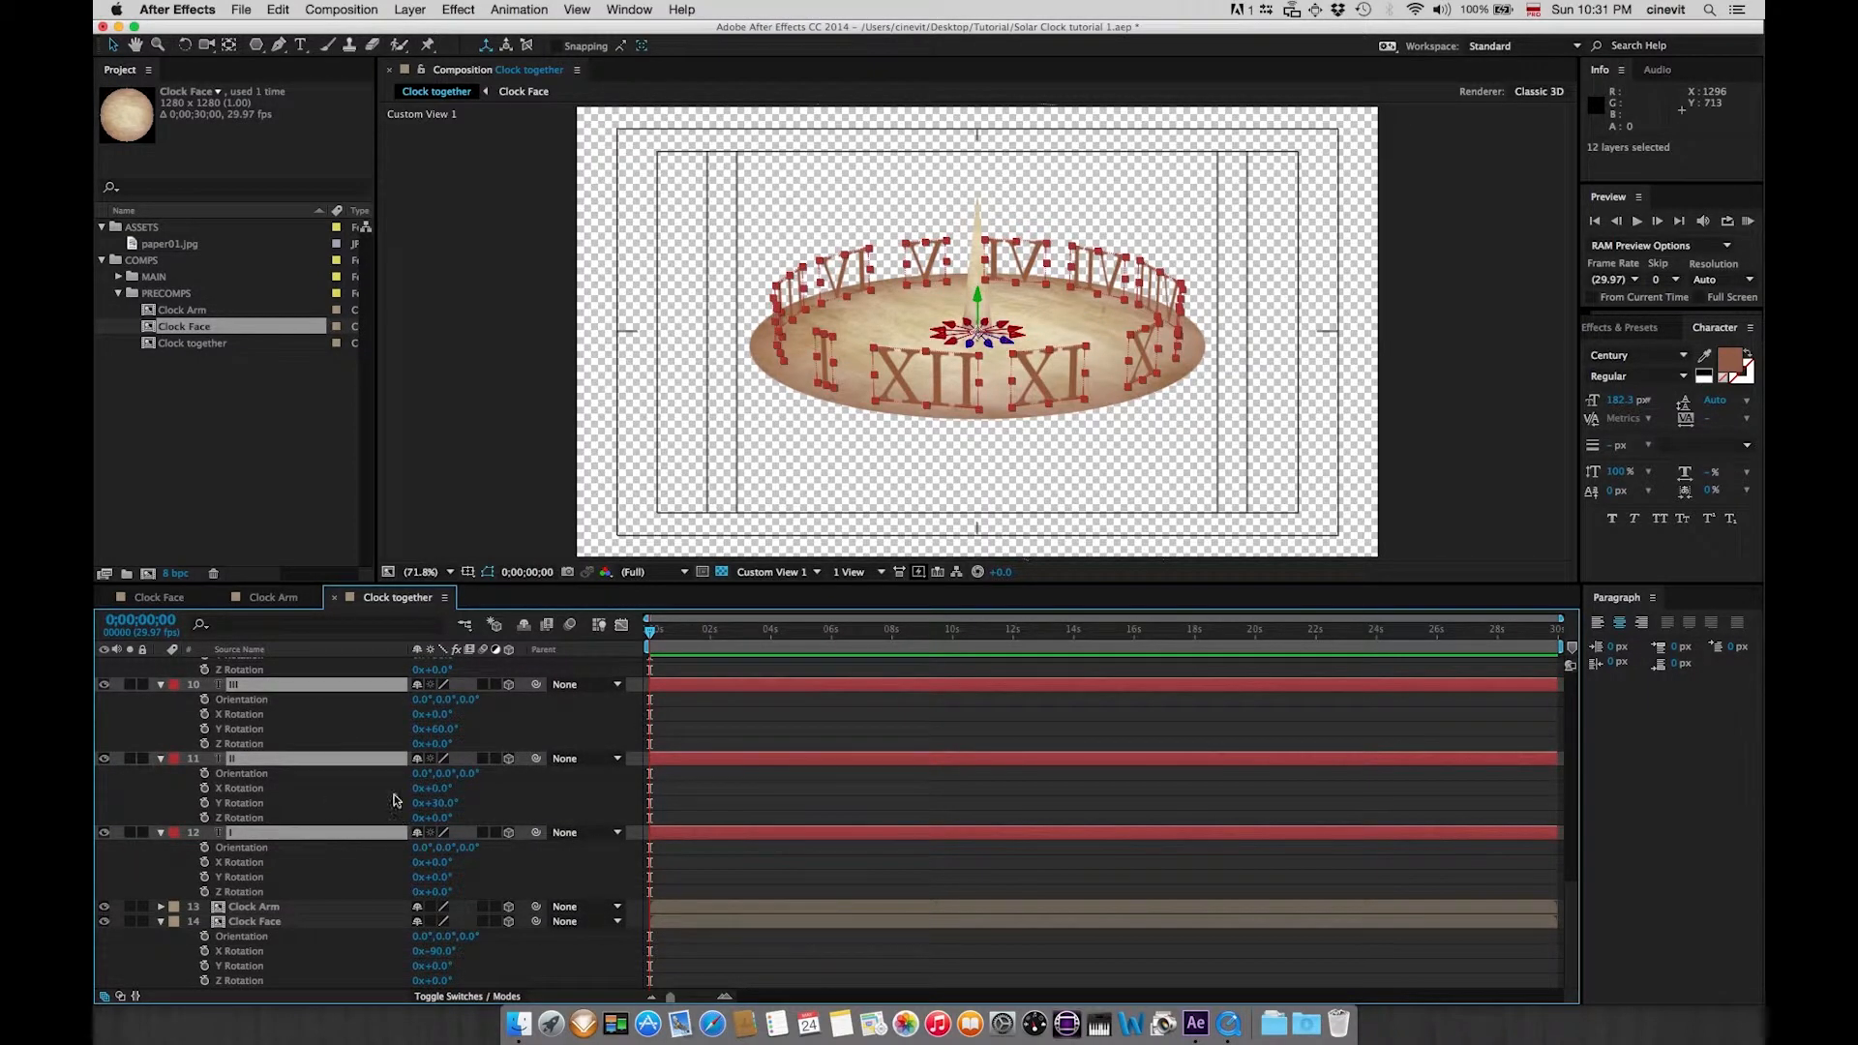
left_click(408, 11)
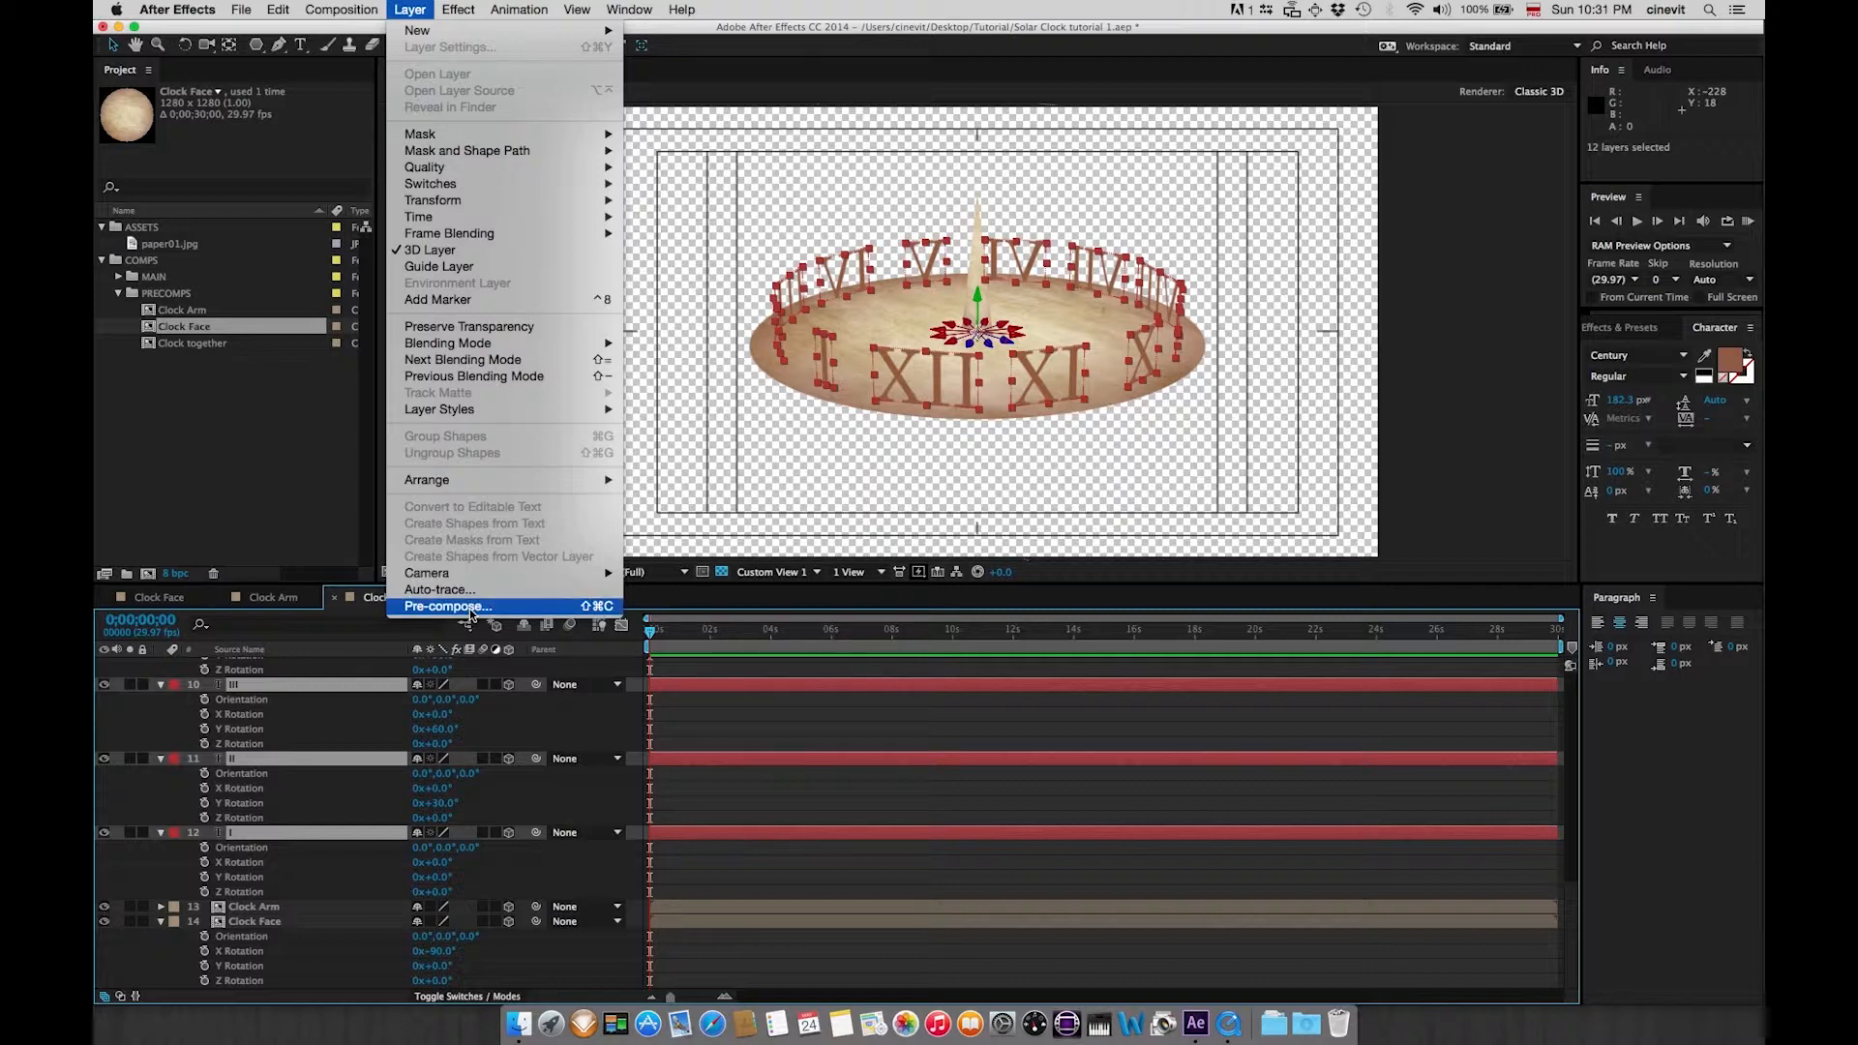
left_click(311, 682)
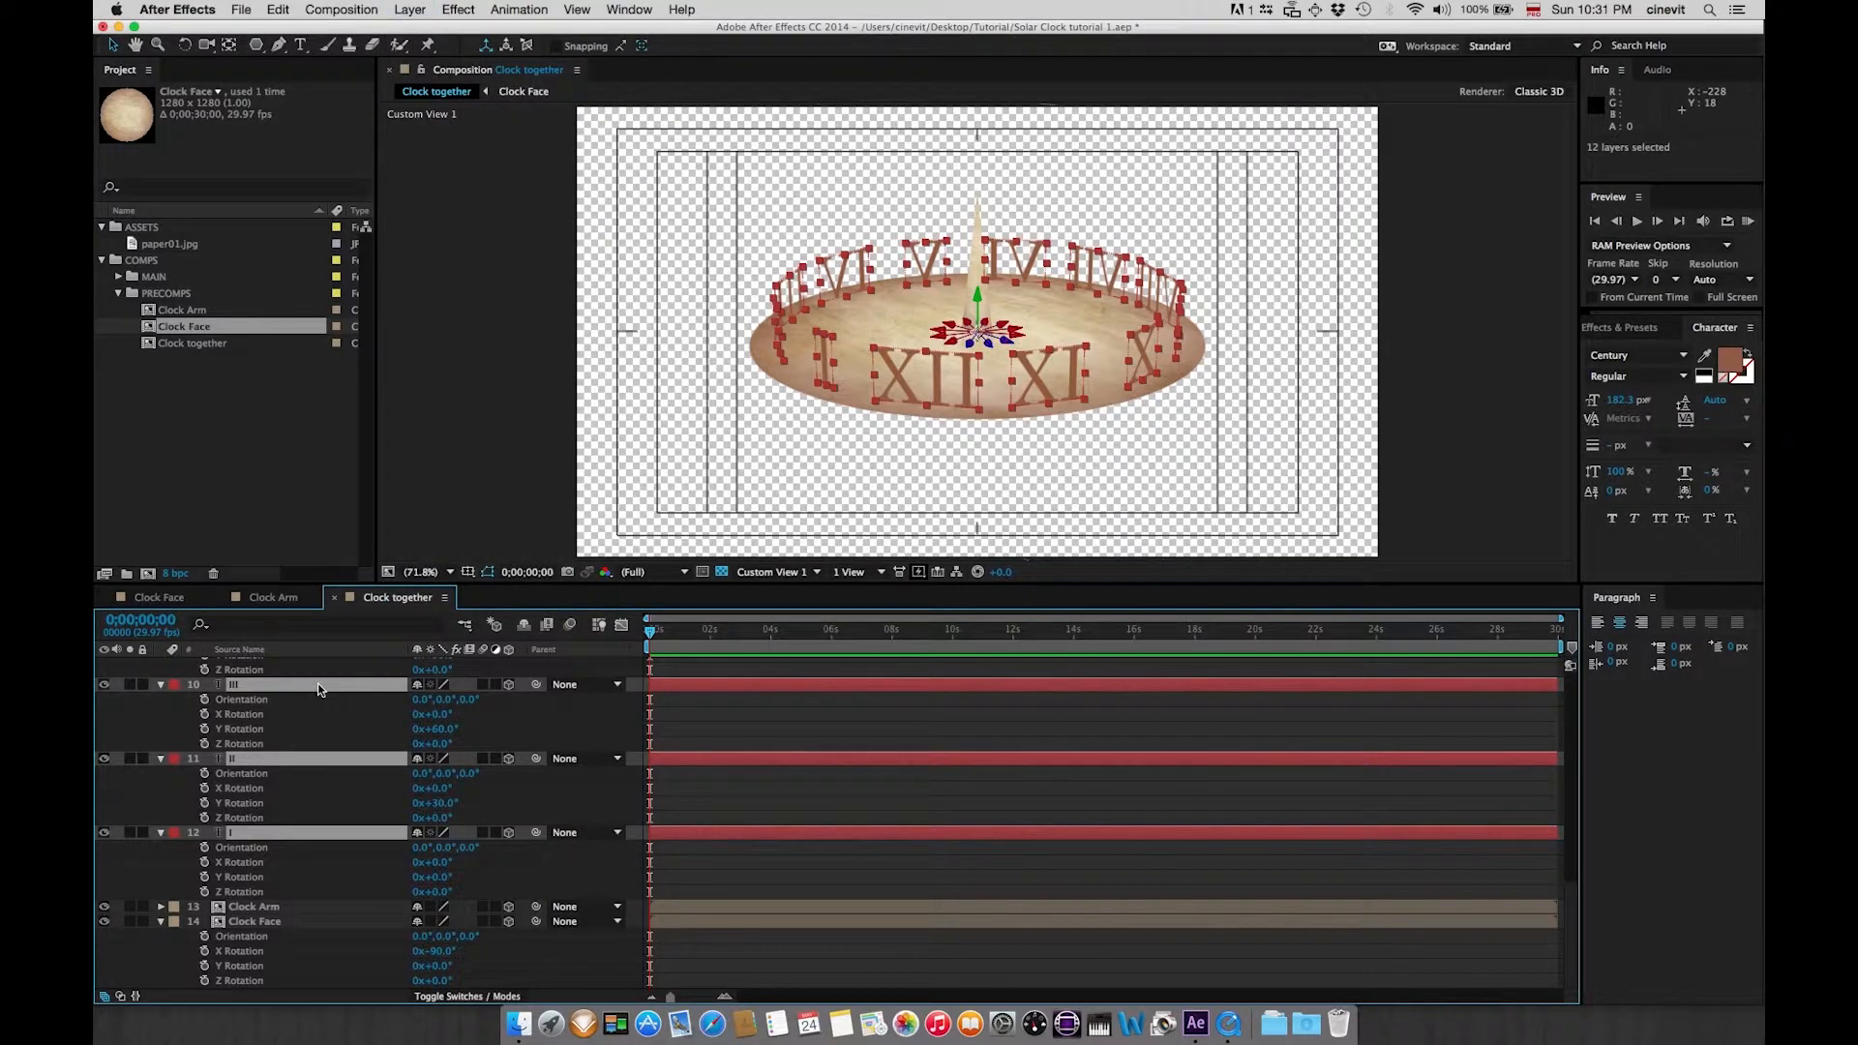
key("super+shift+c")
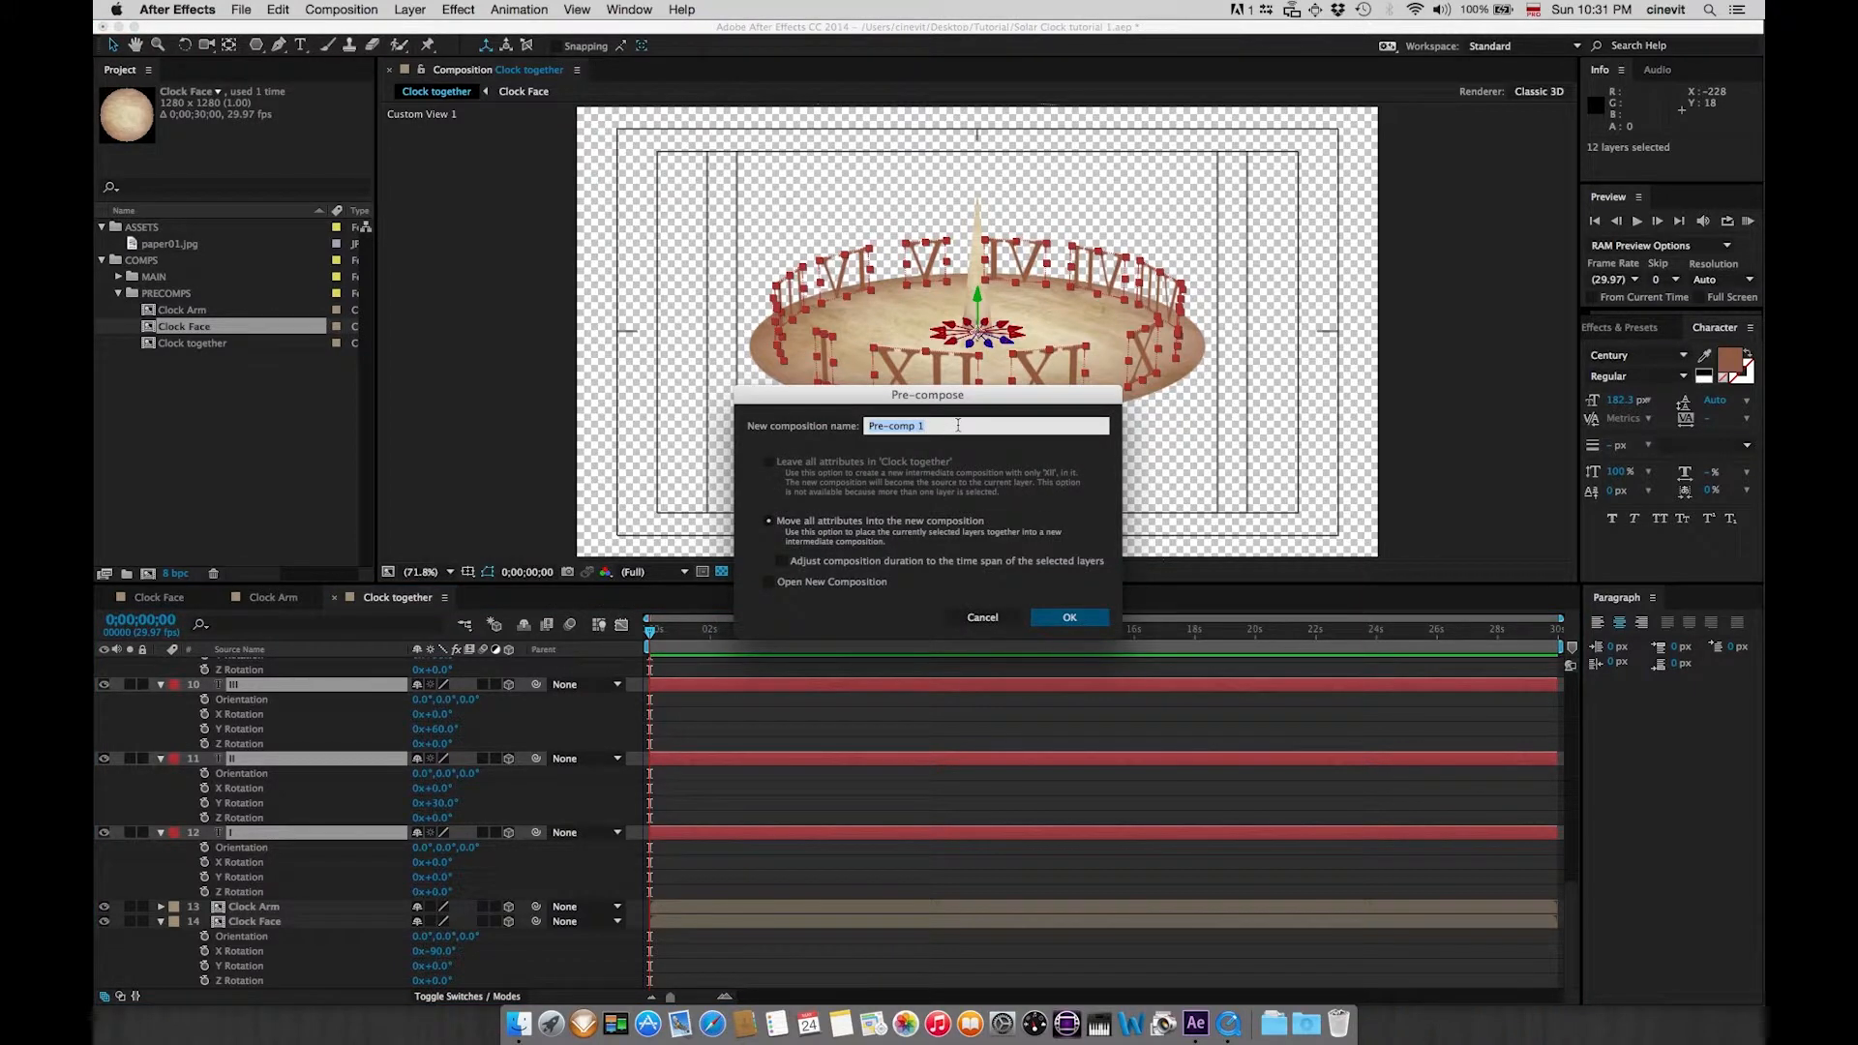
type("Hours")
left_click(1069, 617)
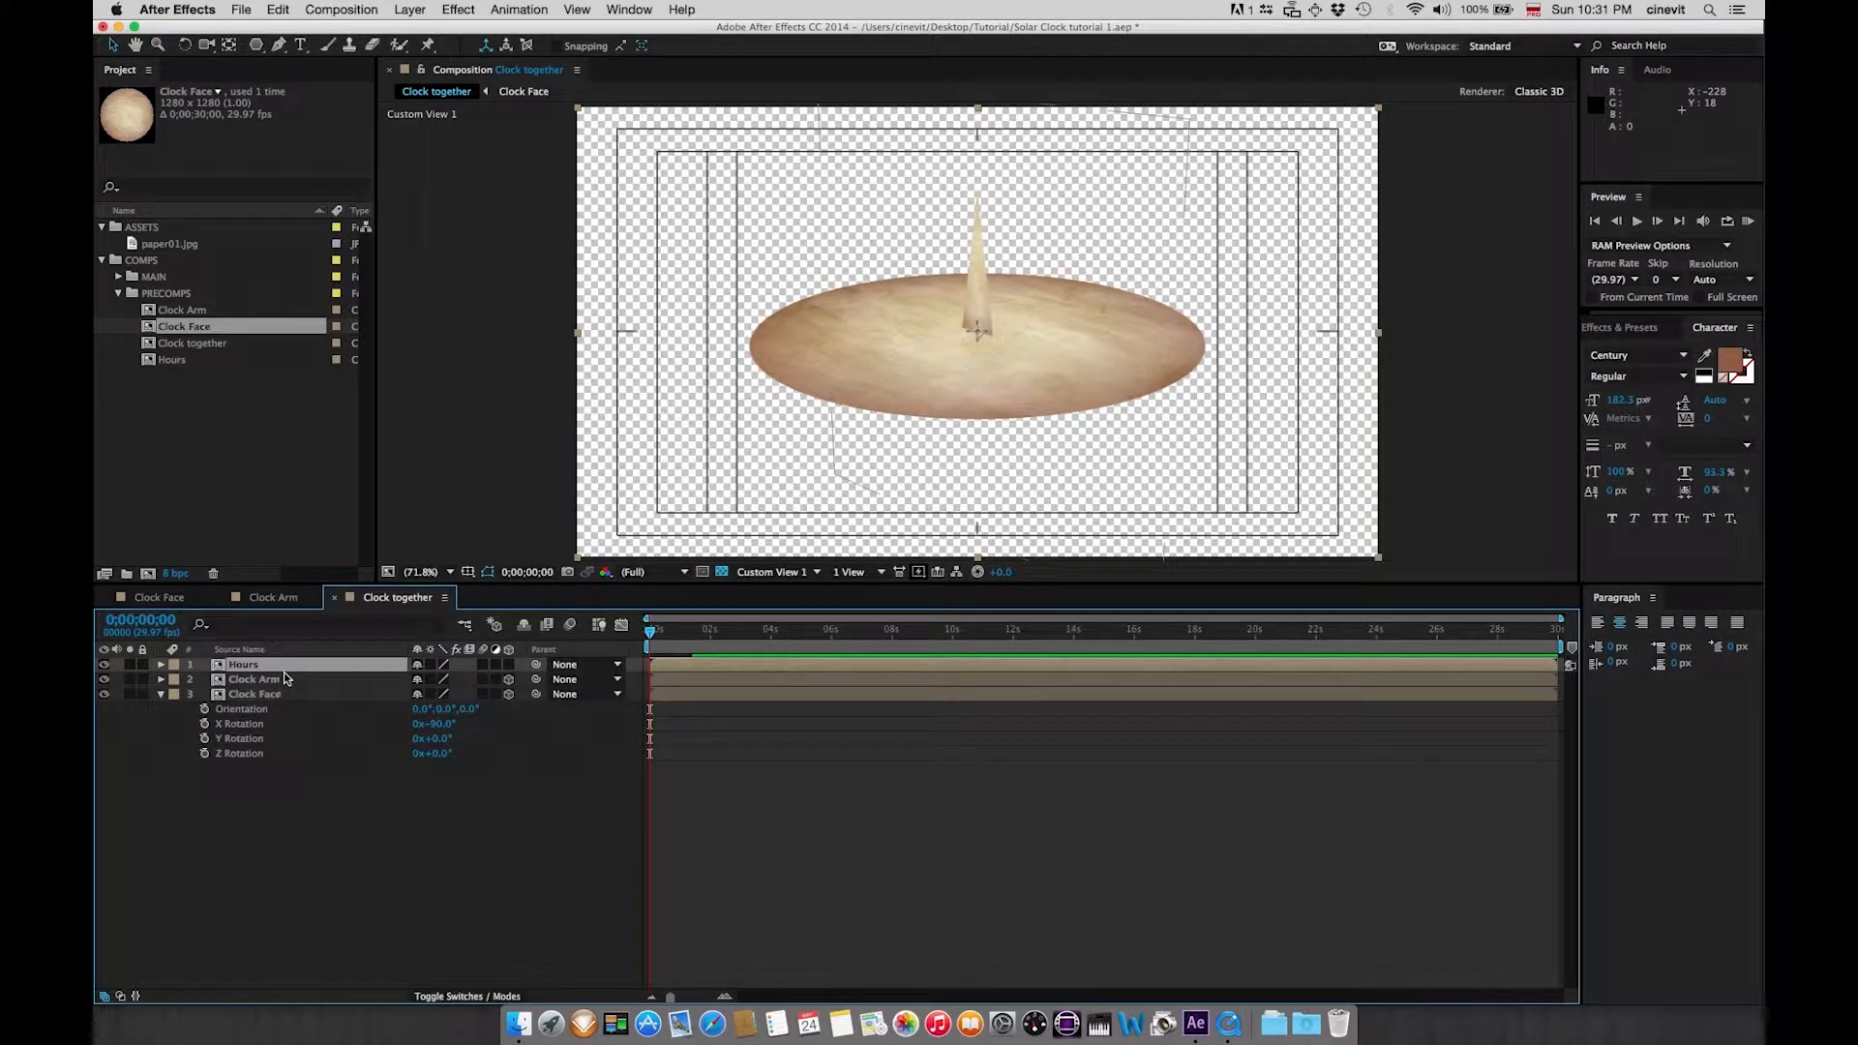
- Inspect the Hours composition, and compare Clock together as seen through Active Camera and Custom View 1
double_click(231, 666)
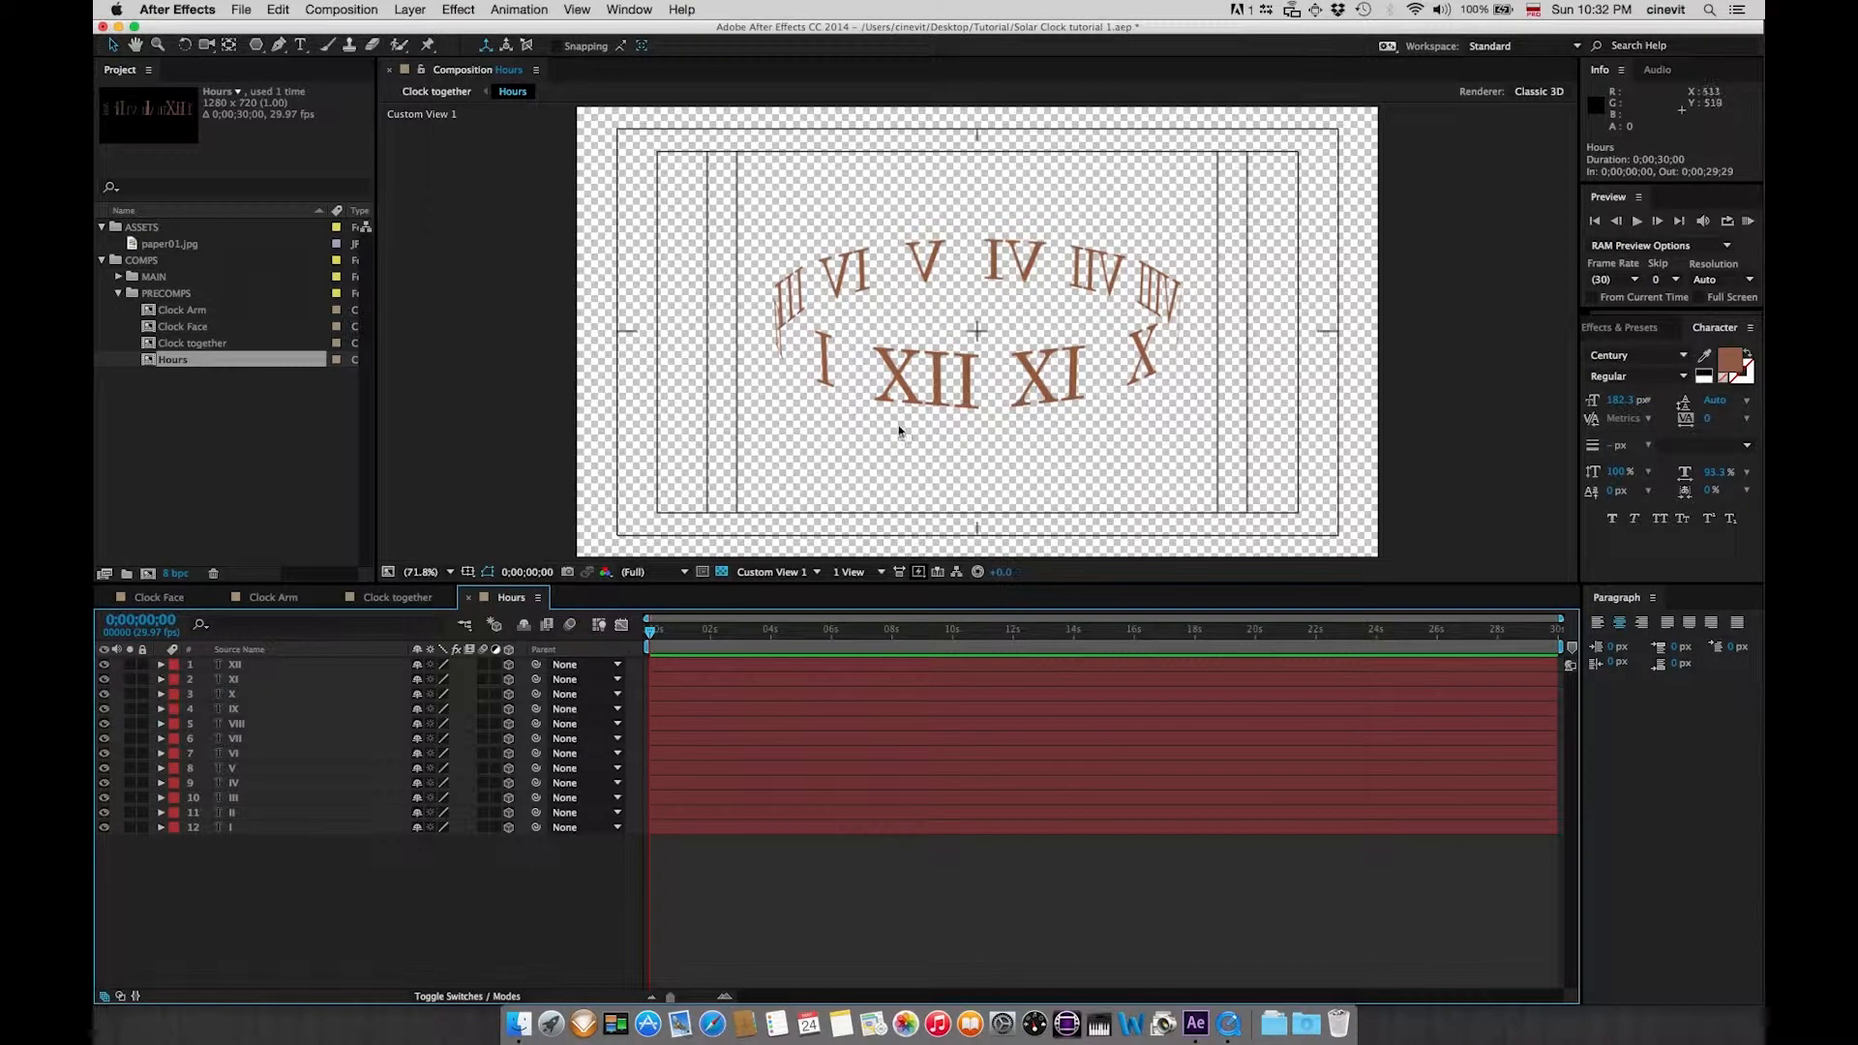
left_click(436, 96)
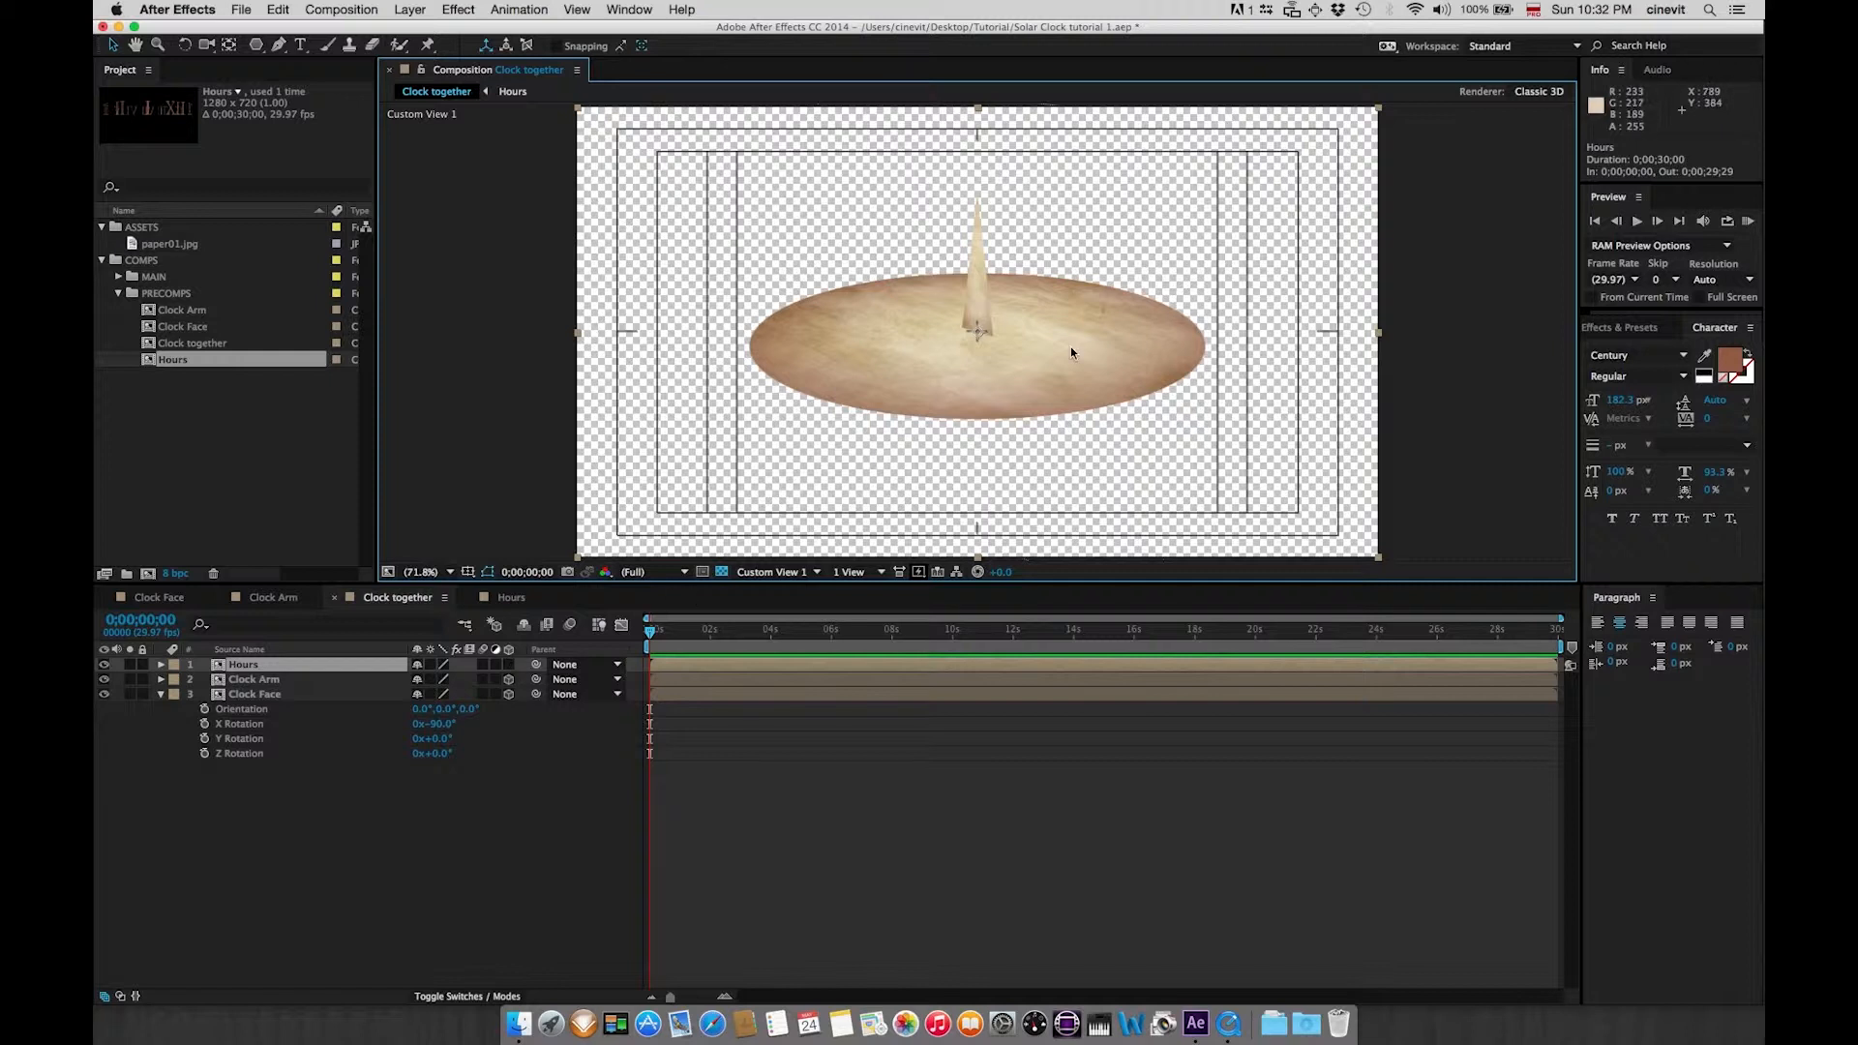
left_click(787, 574)
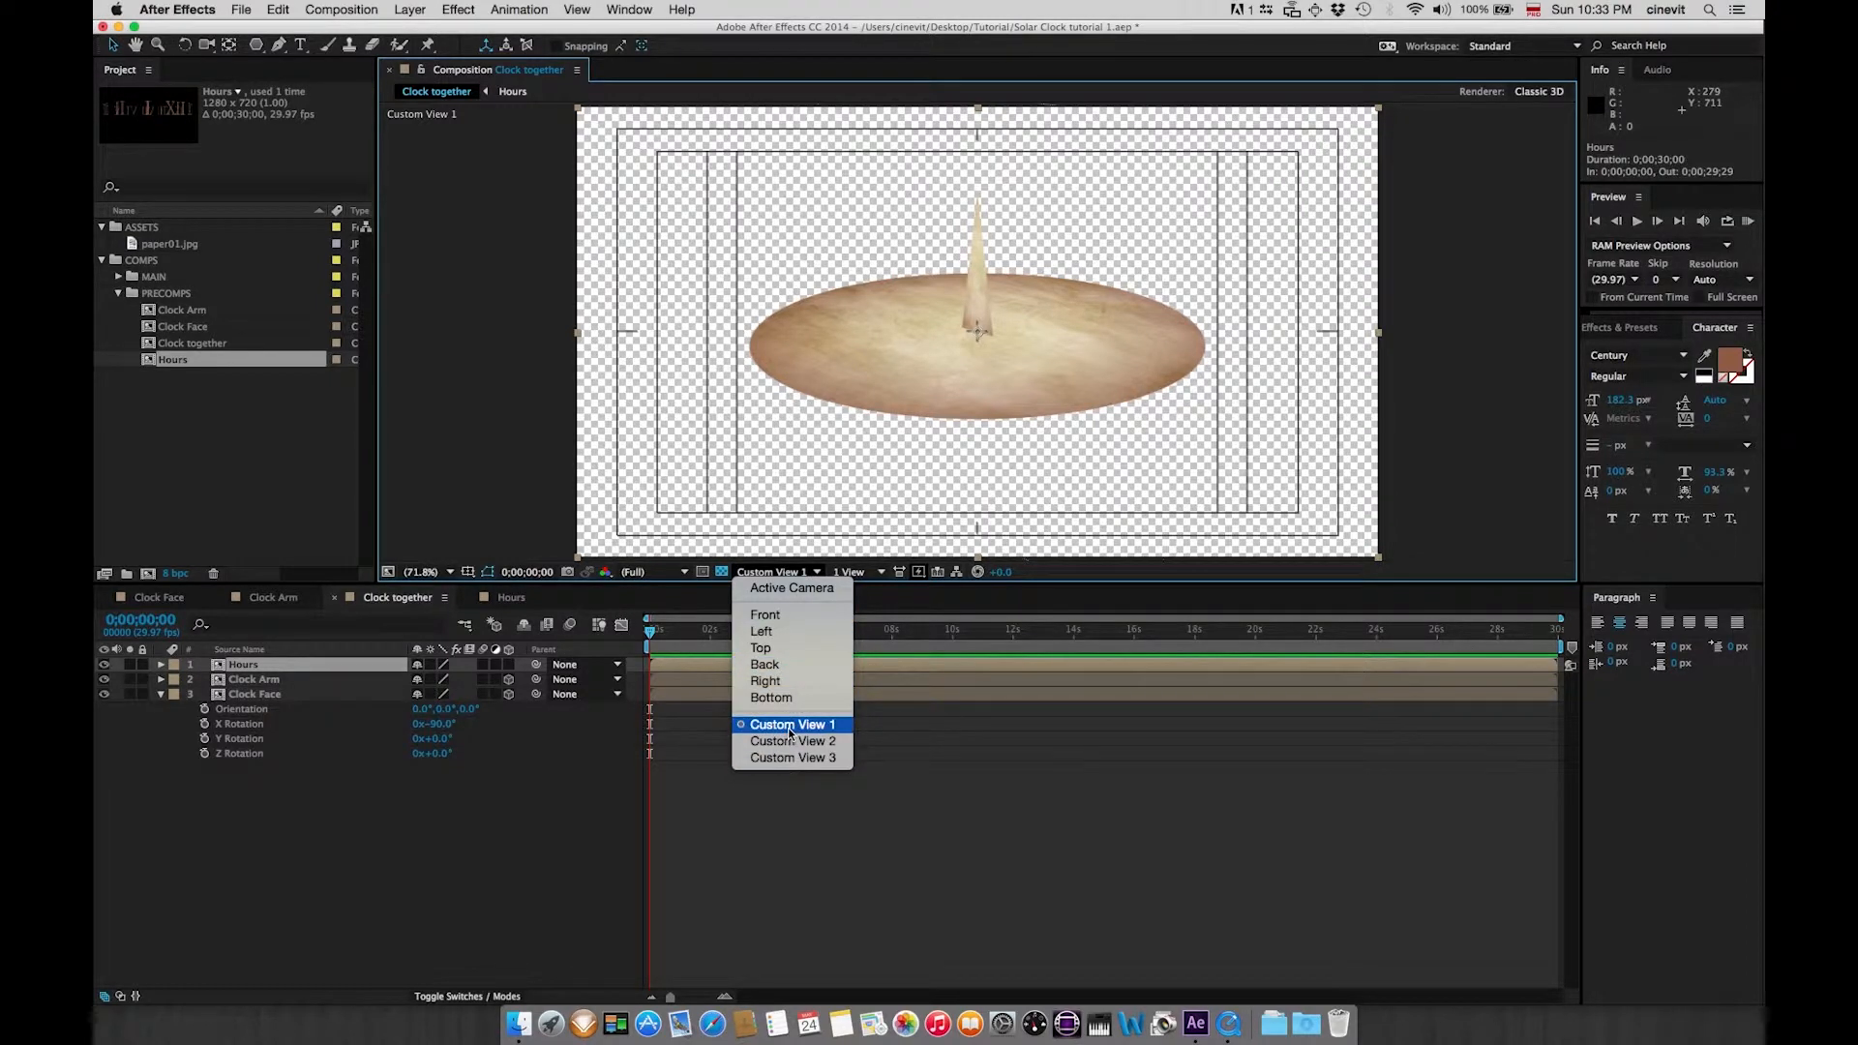
left_click(791, 589)
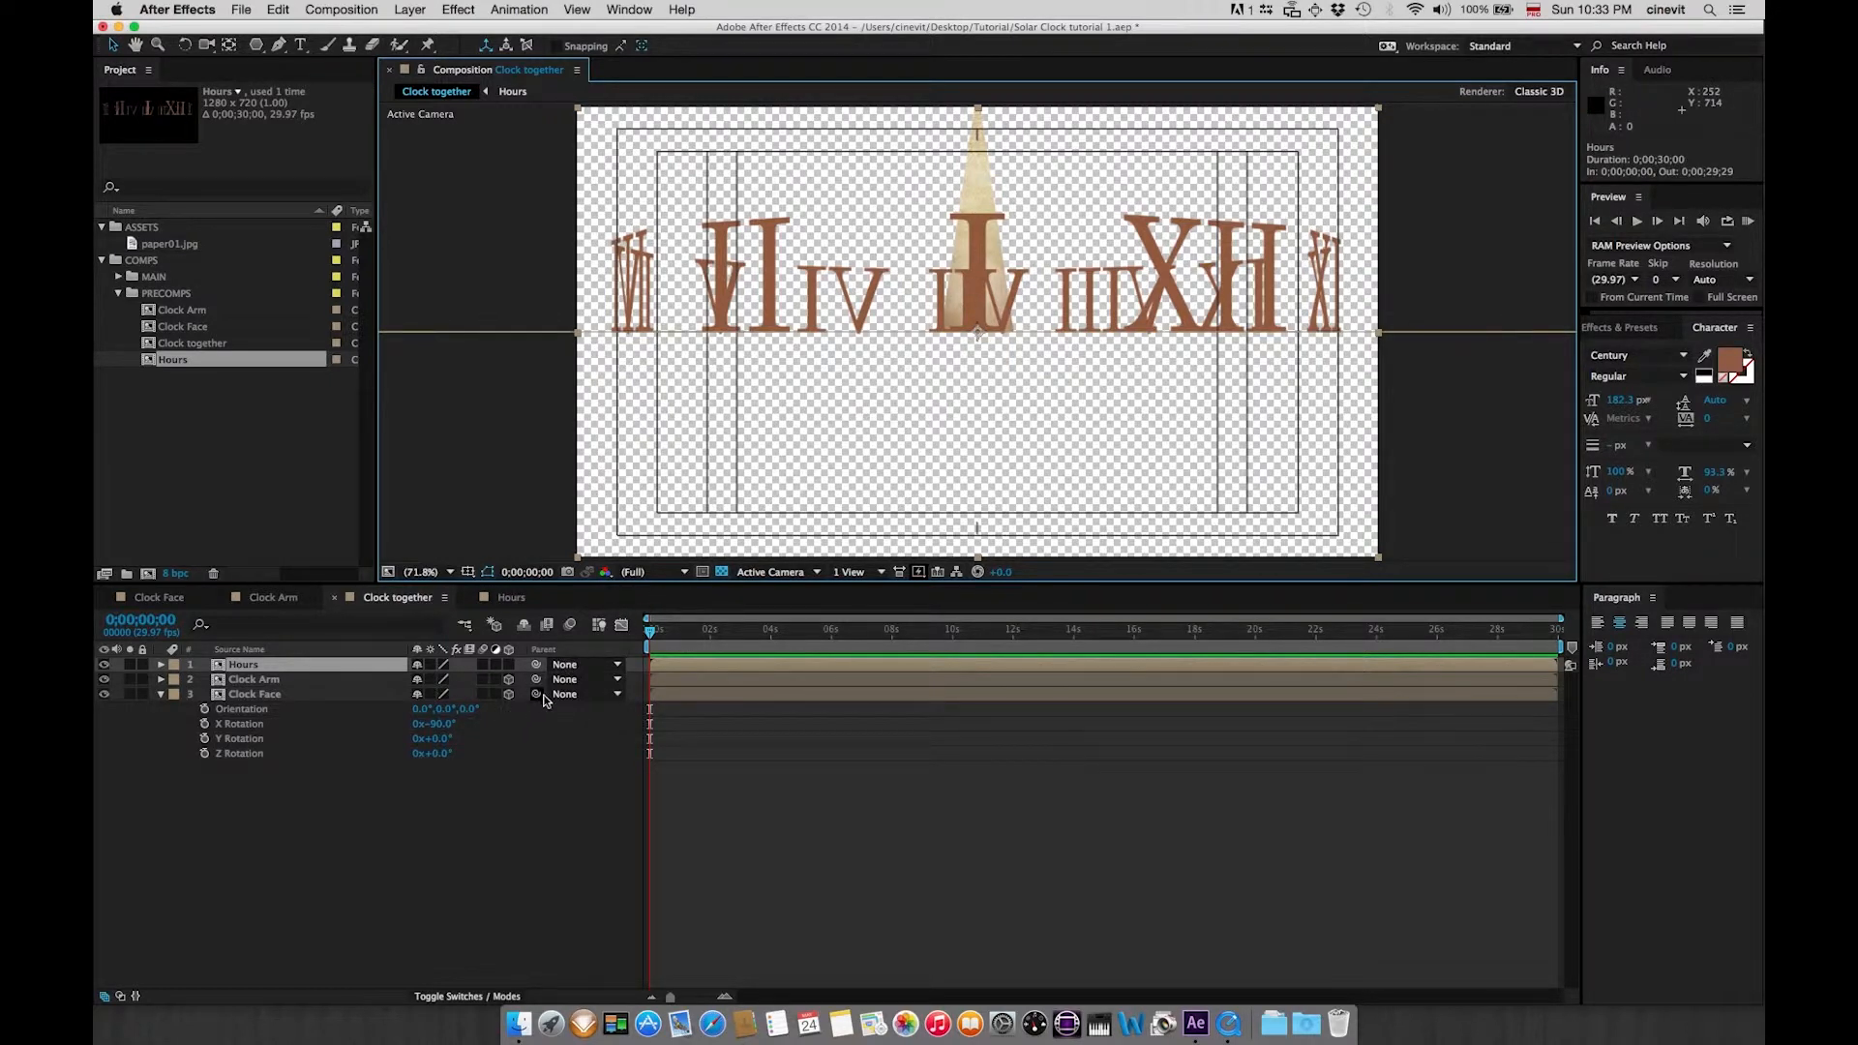
left_click(813, 573)
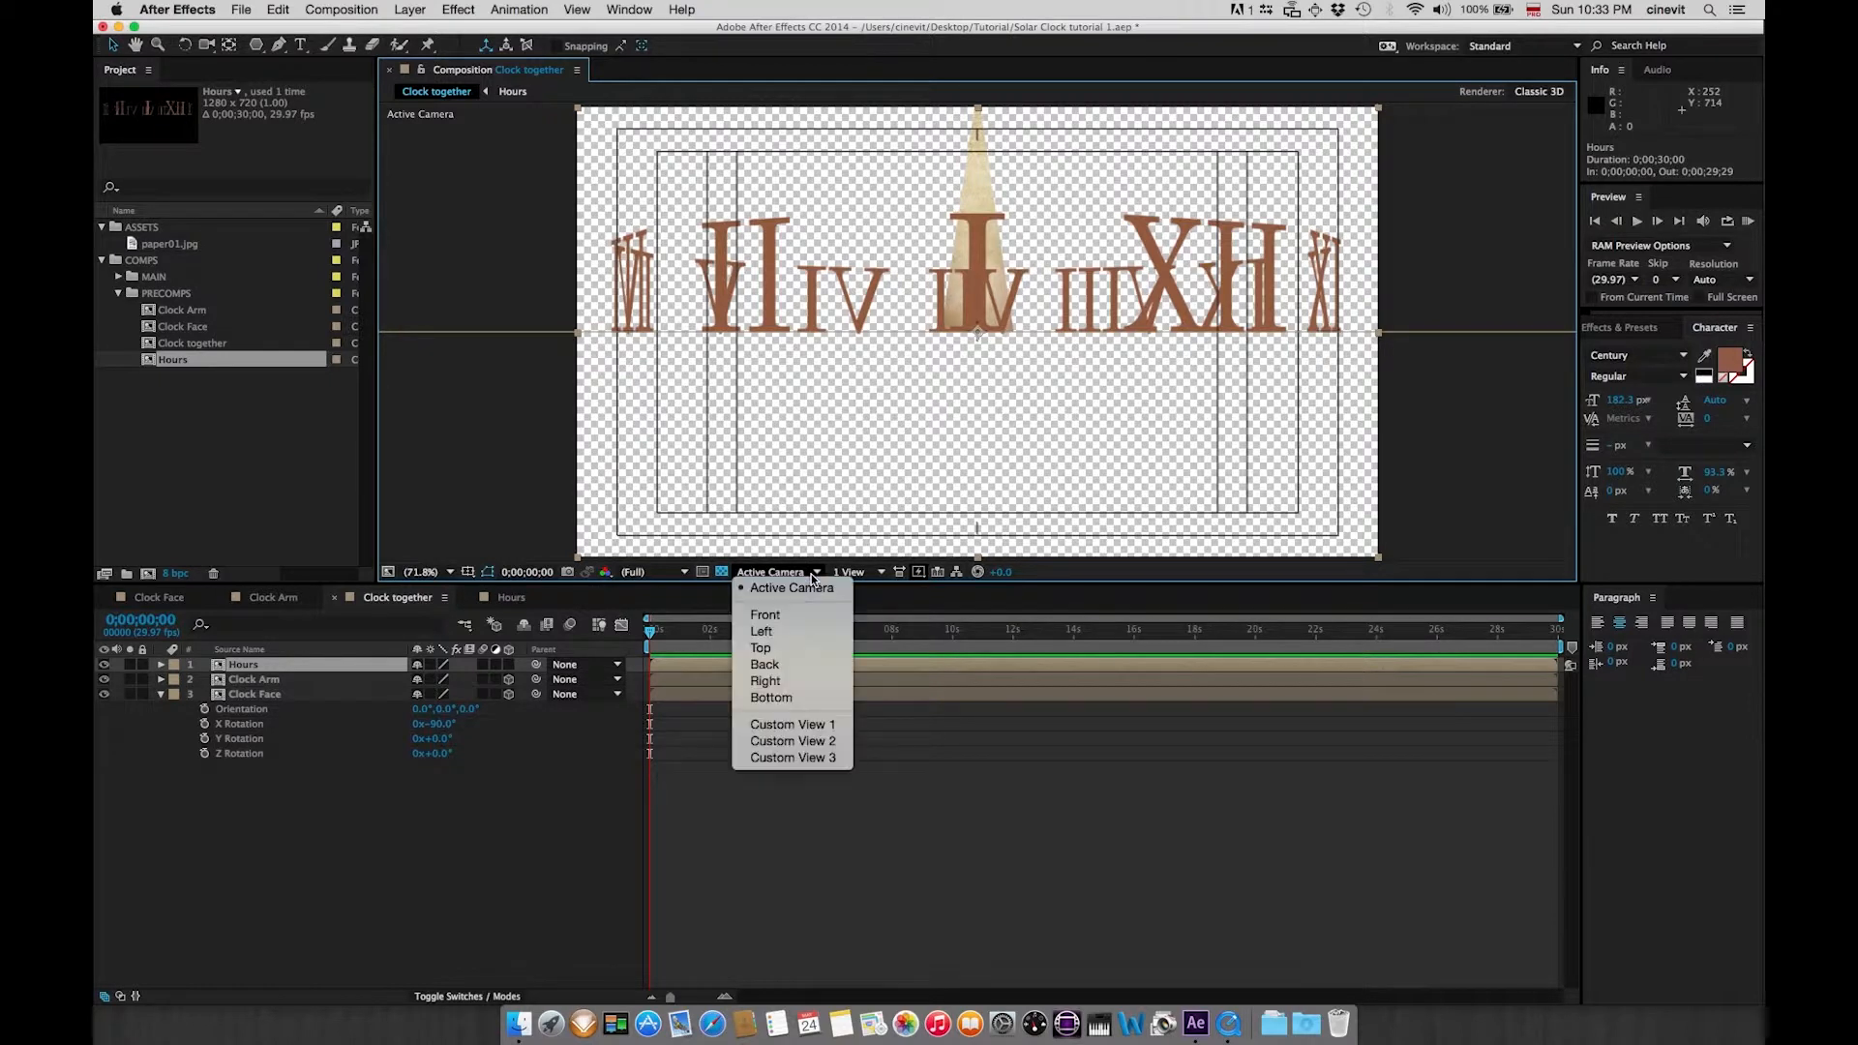
left_click(791, 726)
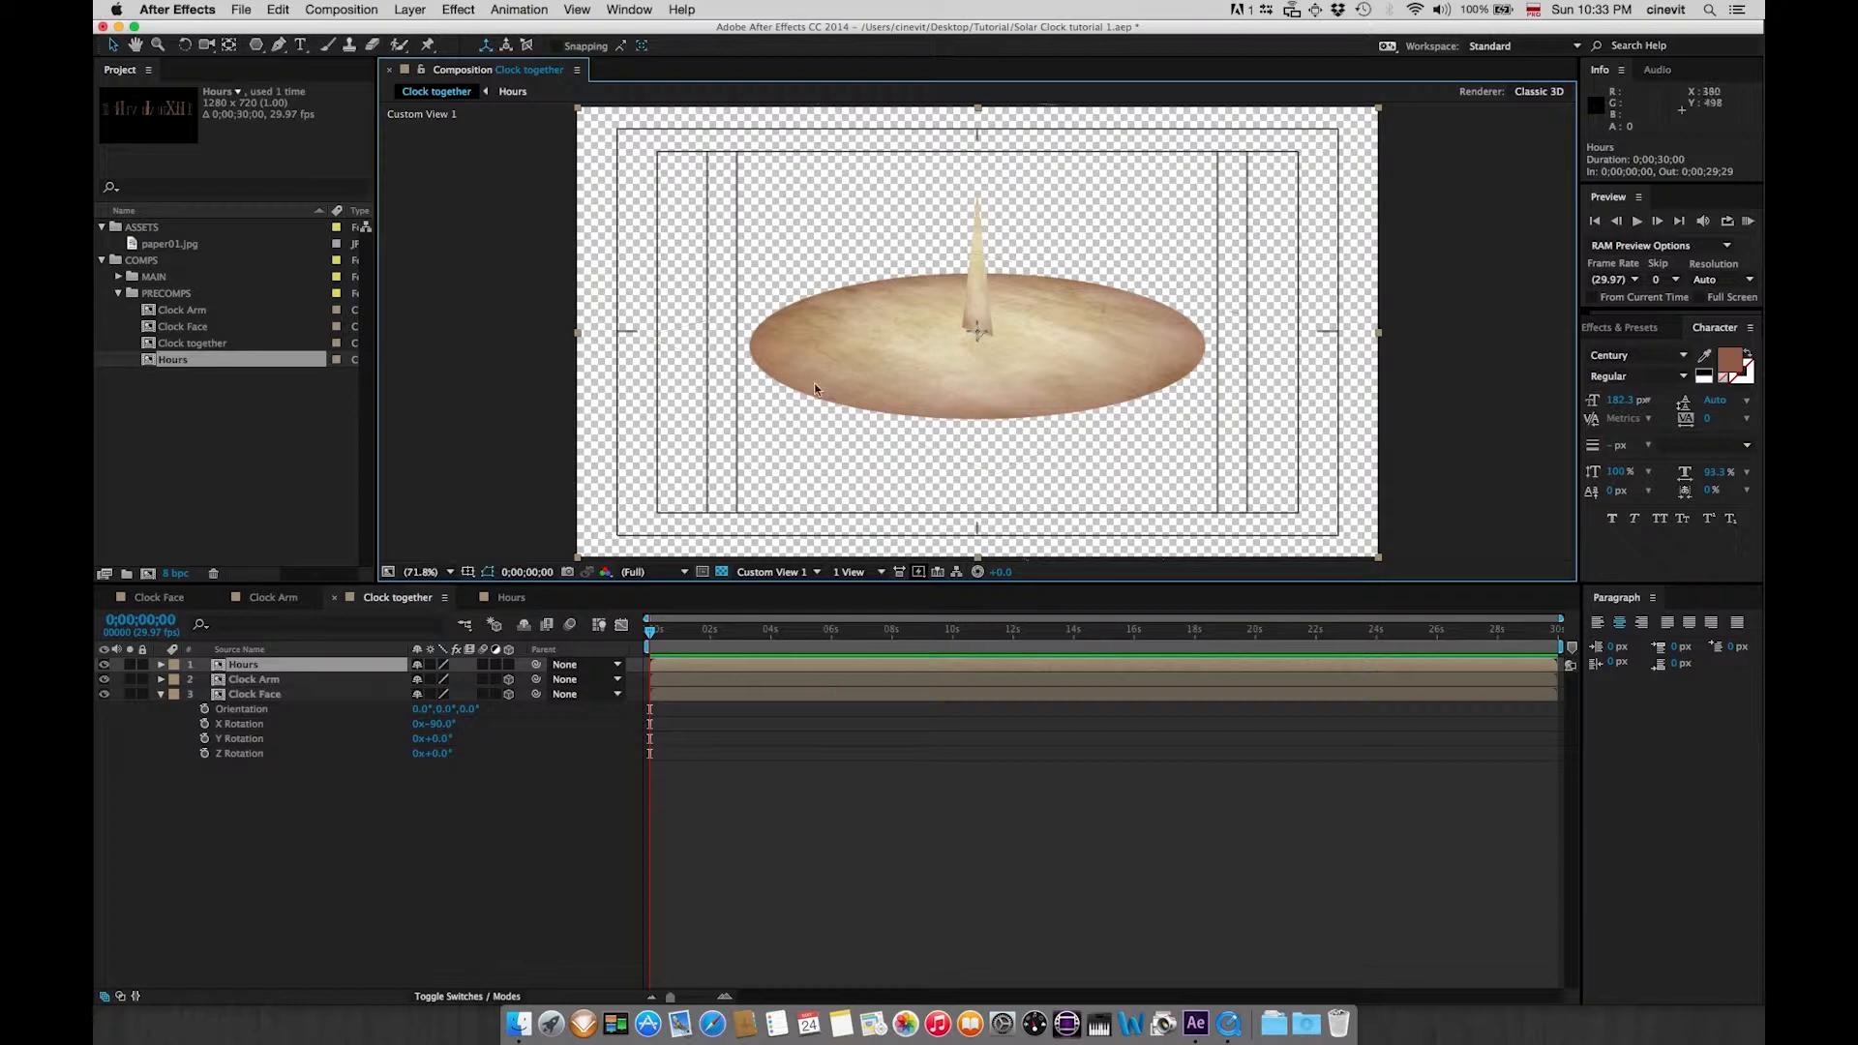
- Make the Hours layer 3D and collapse its transformations in Clock together, checking its source composition through Active Camera in between
left_click(509, 666)
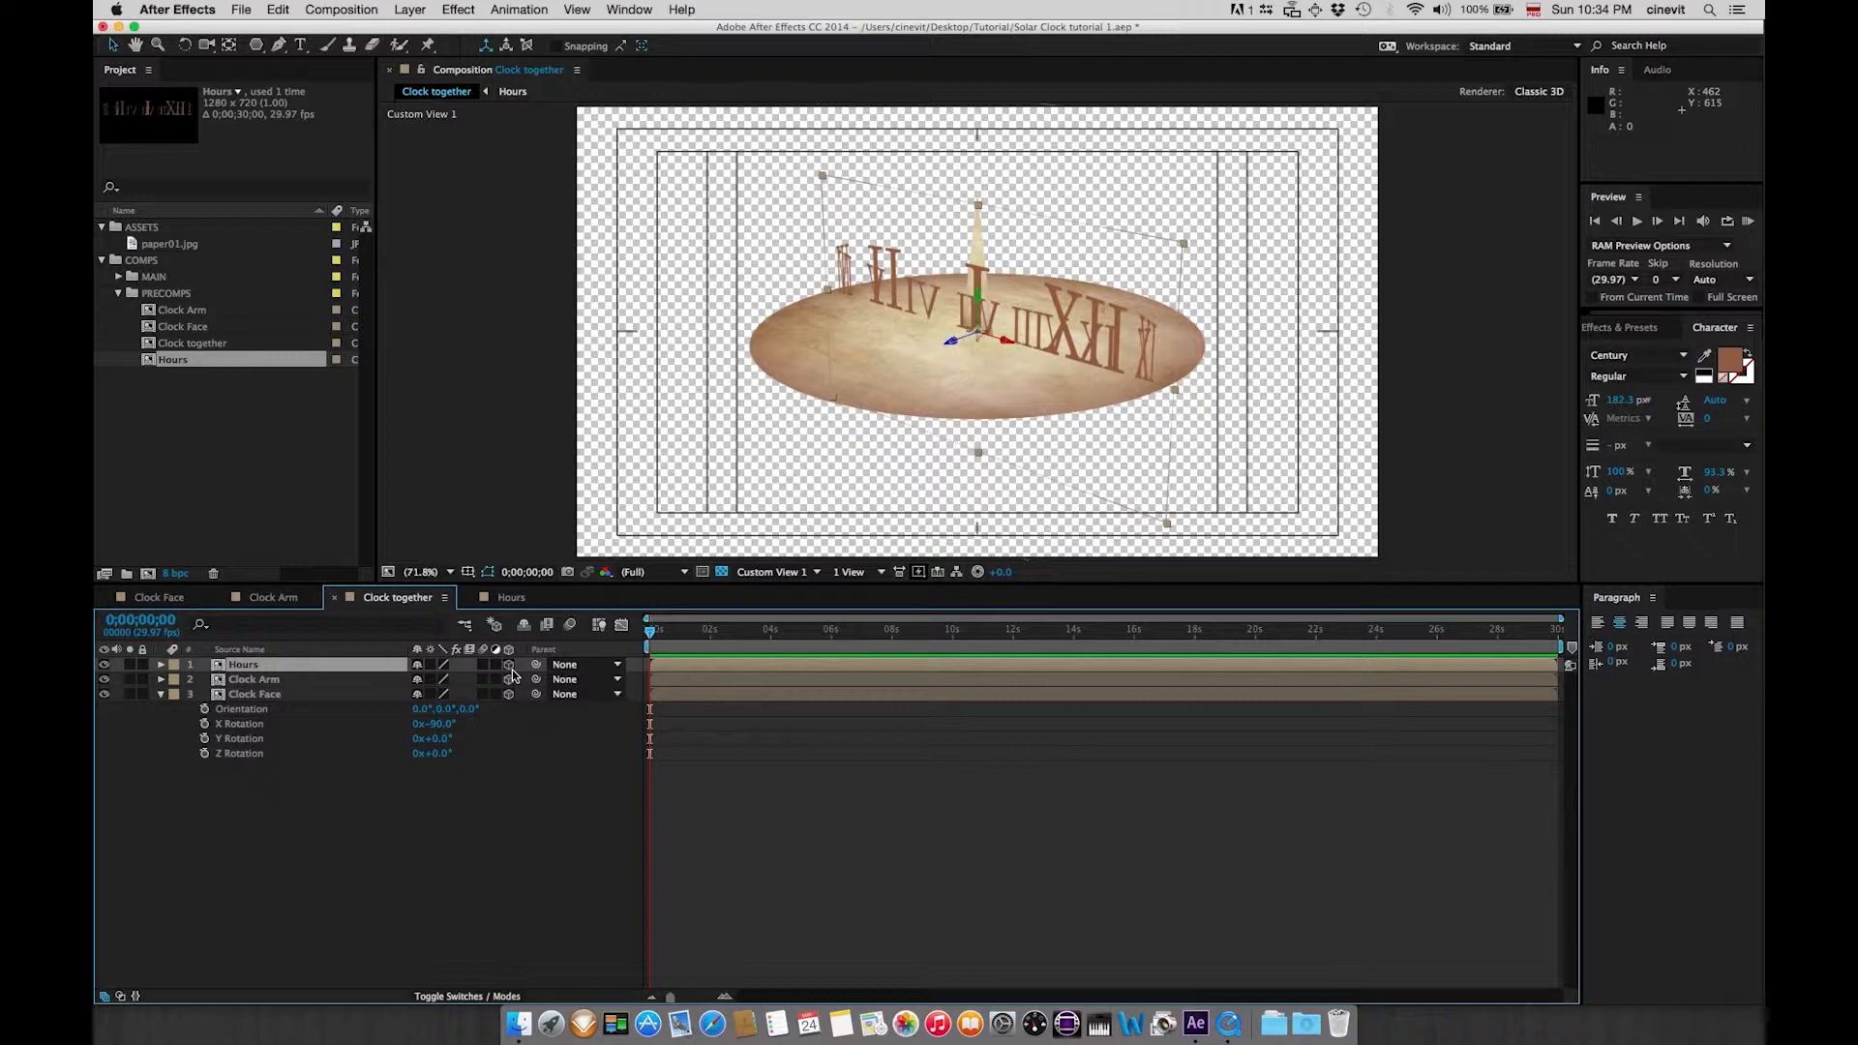
double_click(302, 664)
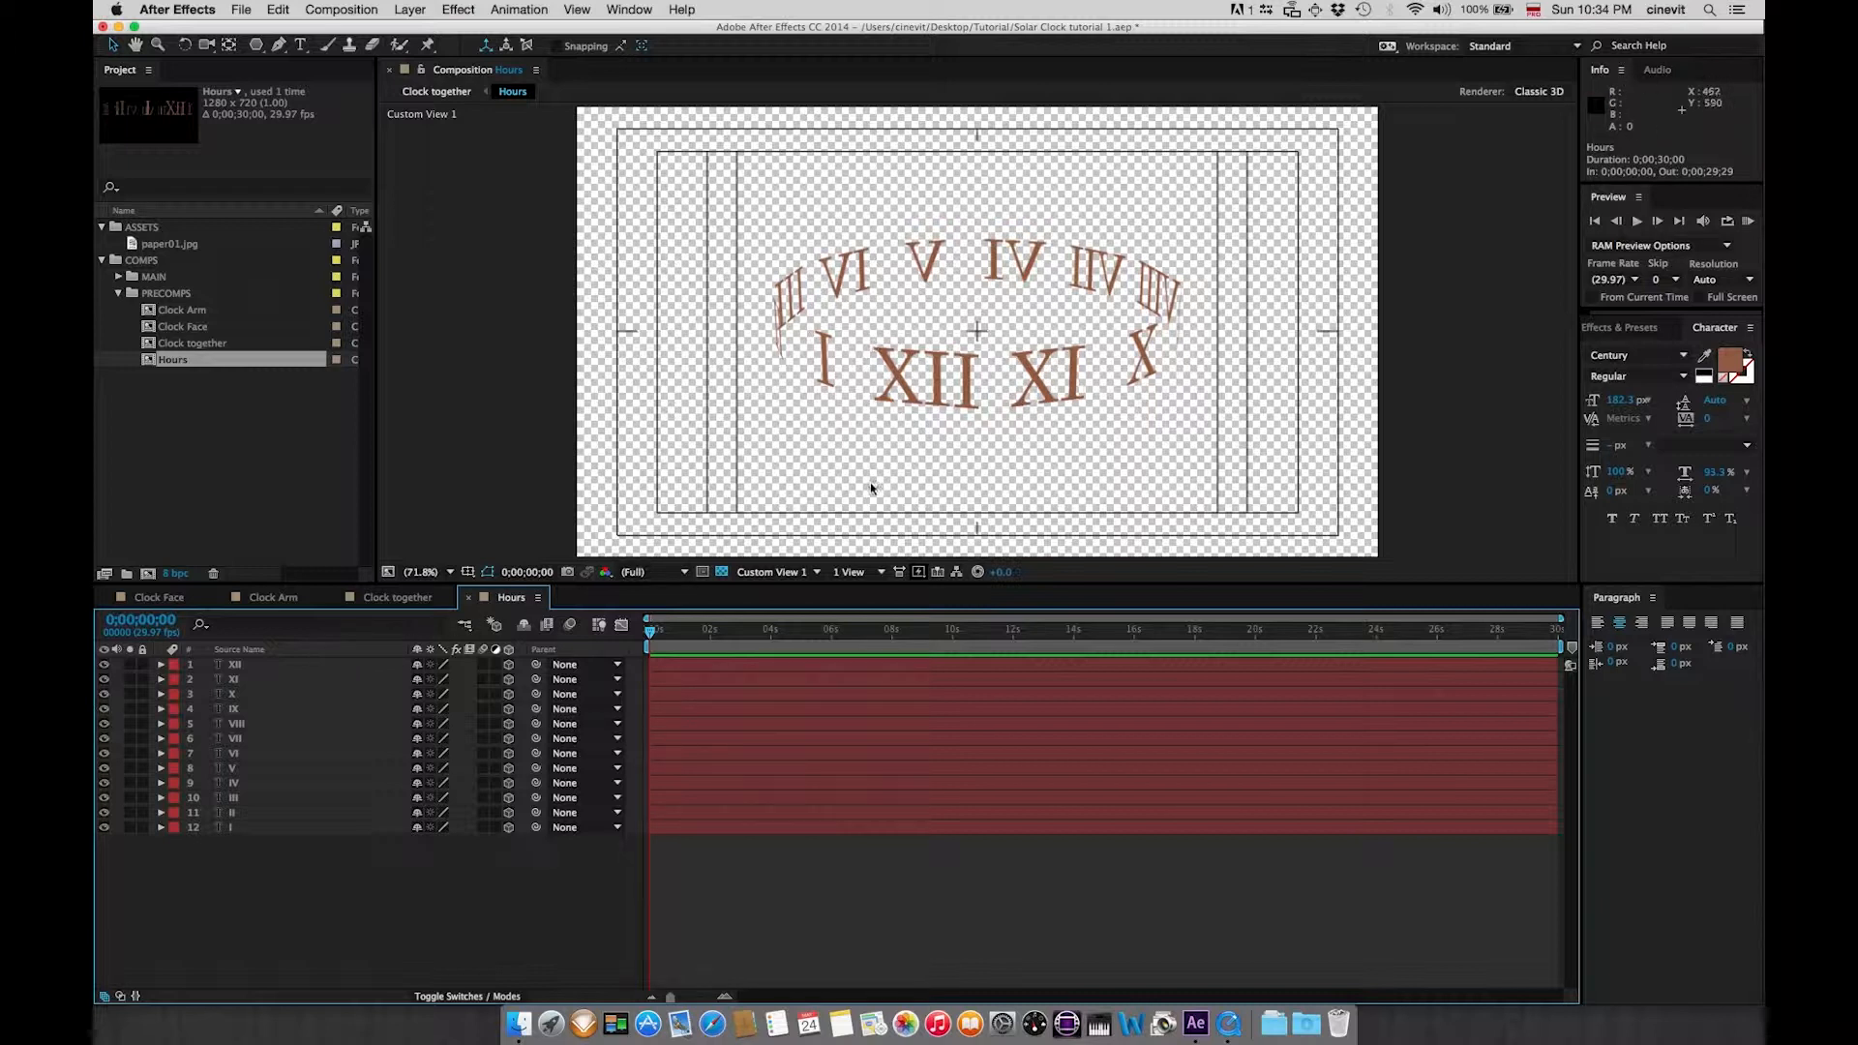
left_click(803, 573)
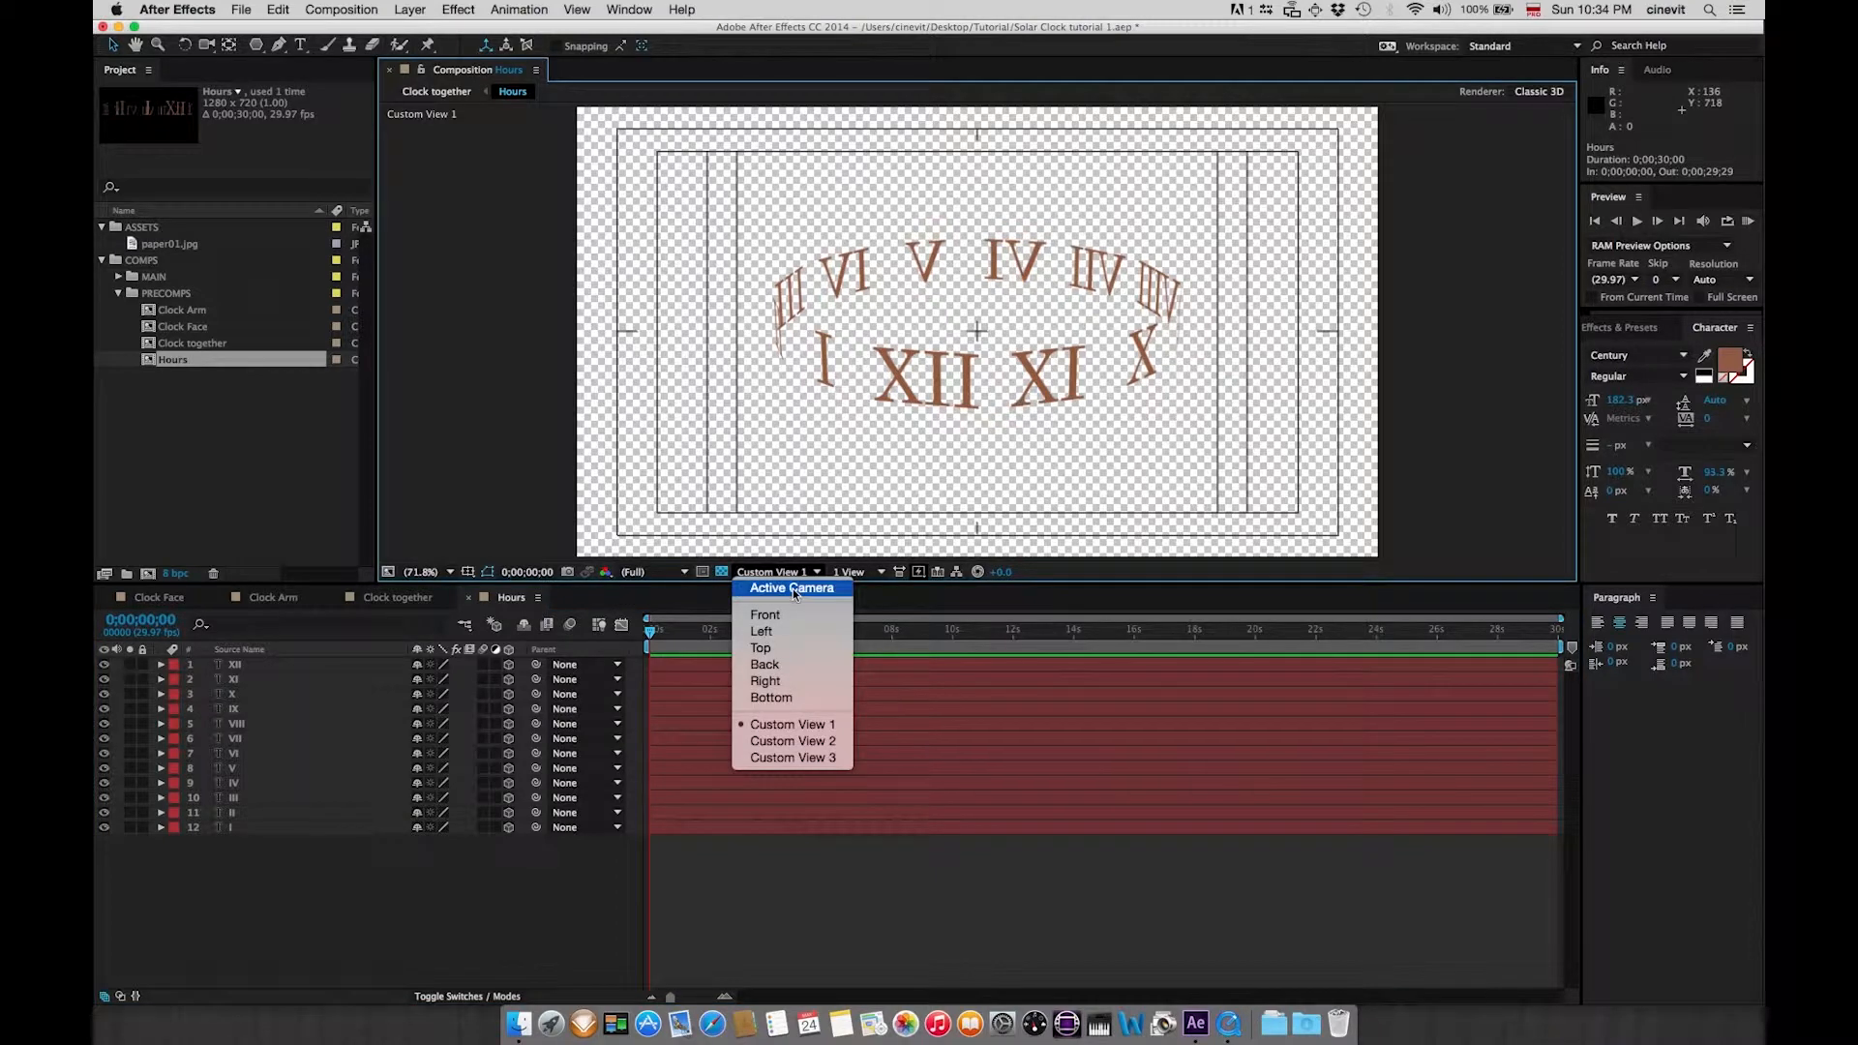
left_click(791, 587)
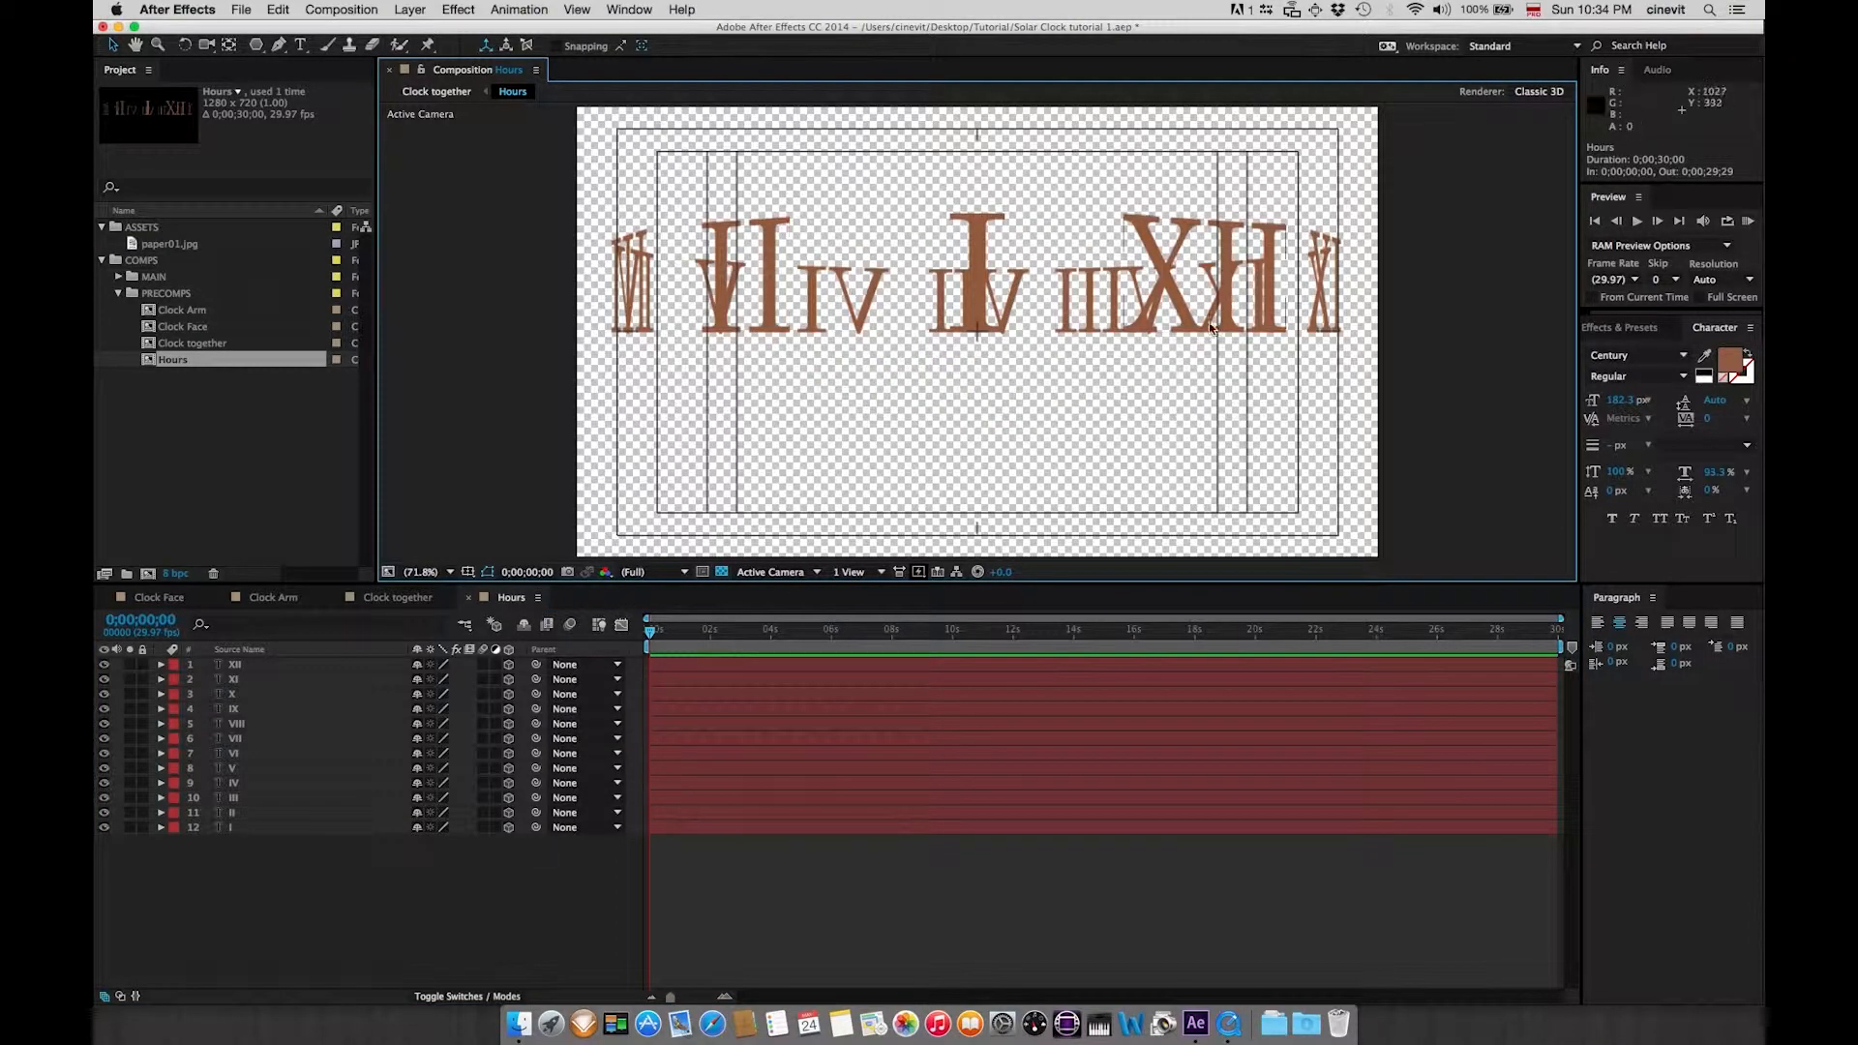
left_click(437, 92)
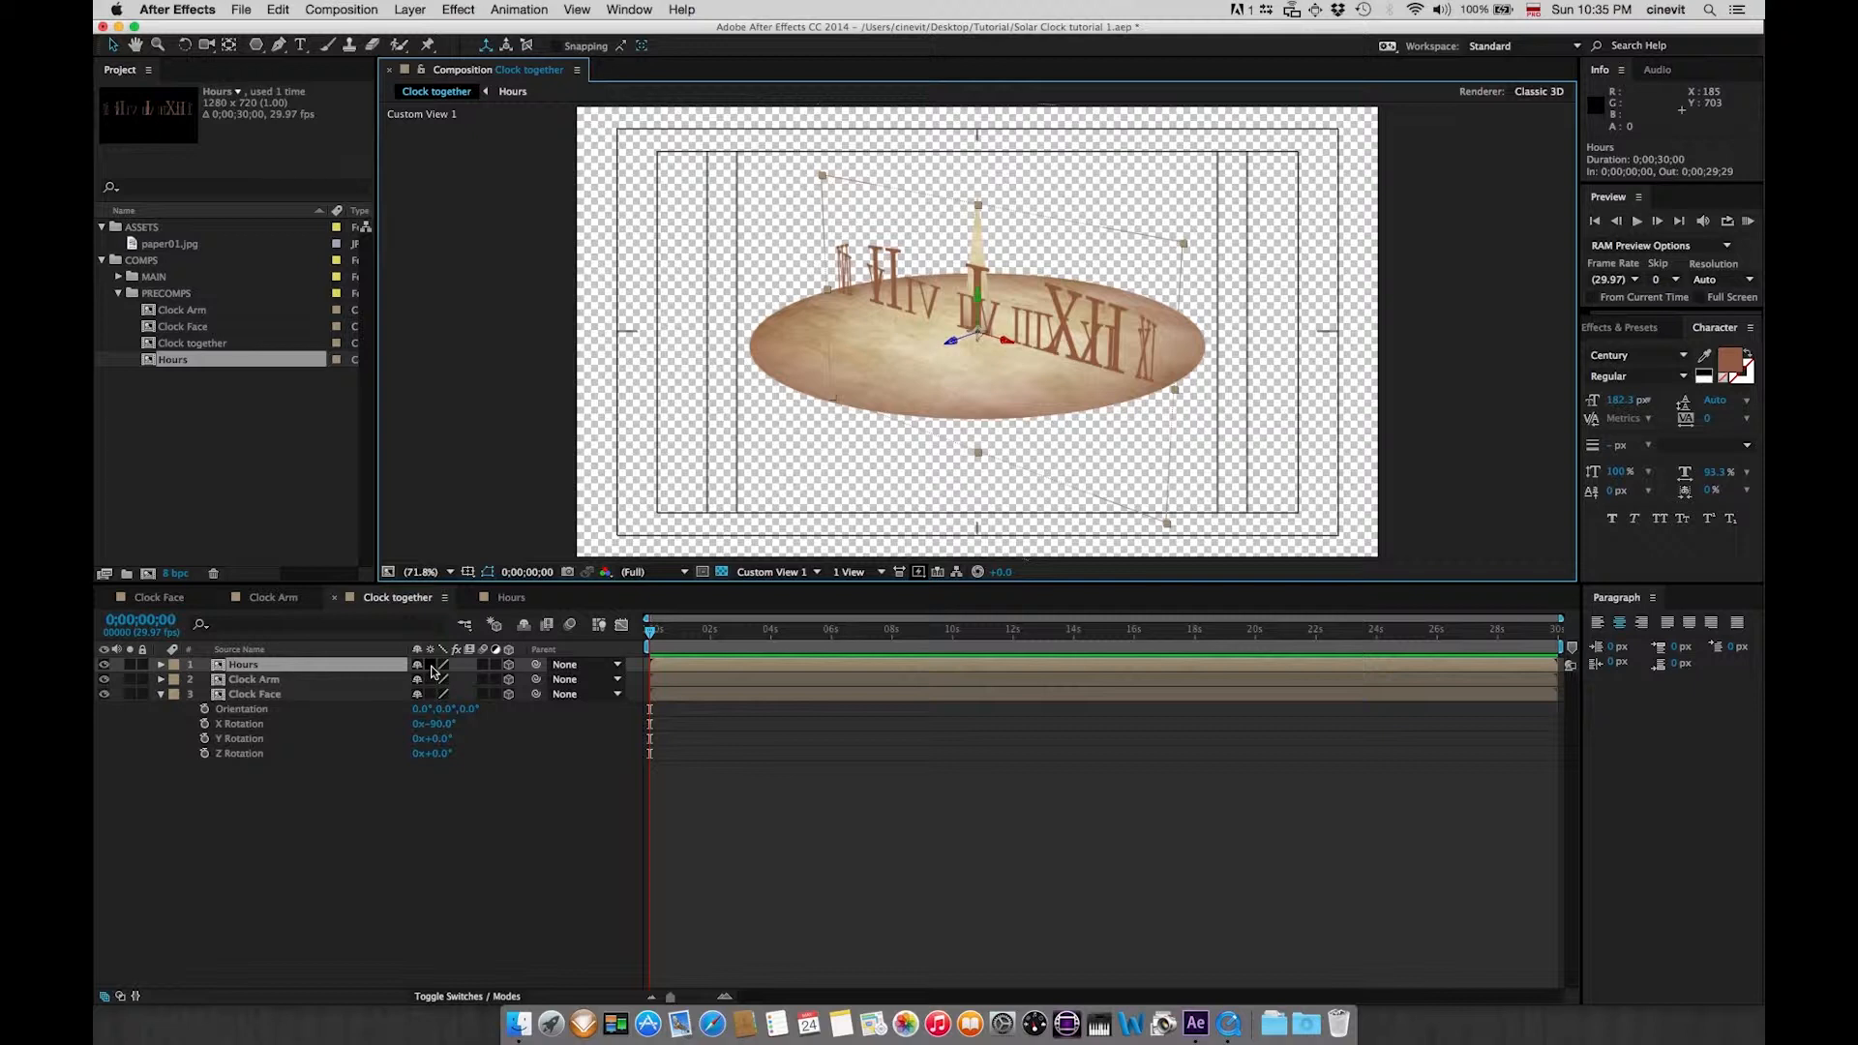
left_click(431, 666)
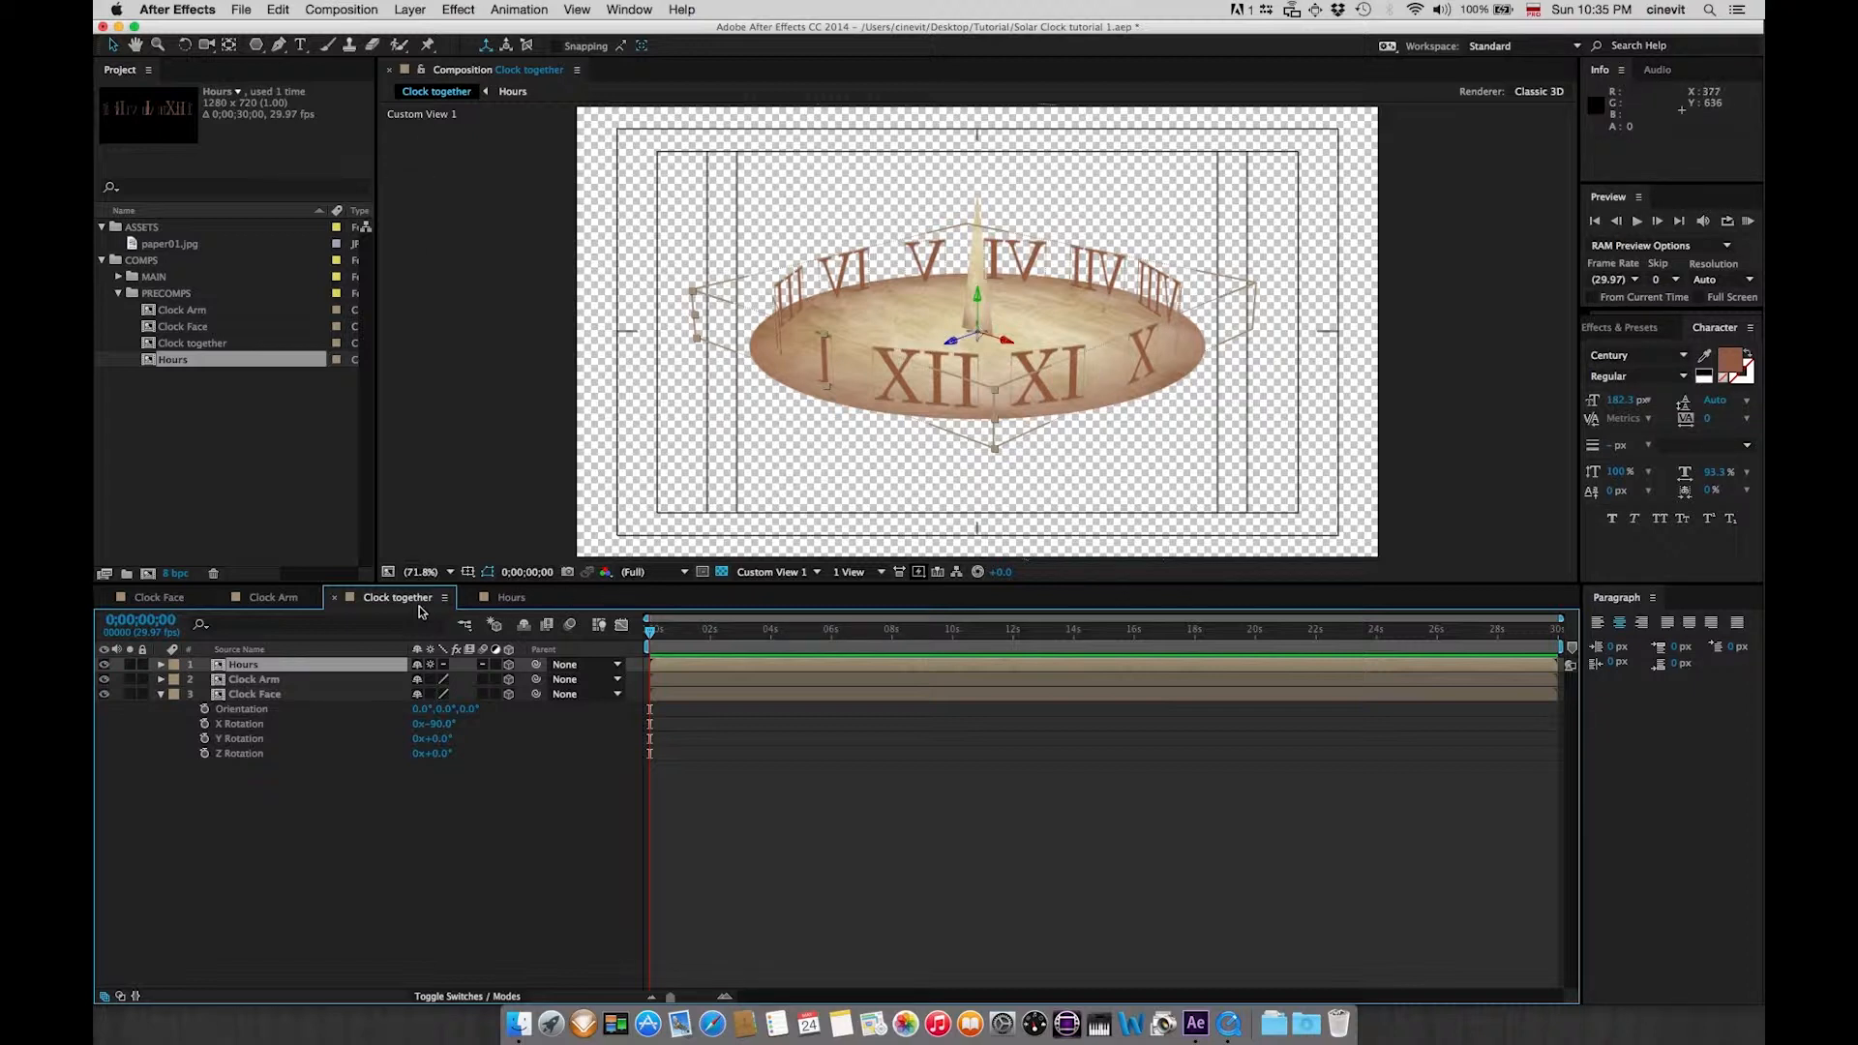
- Try rotating the whole Hours layer to a Y Rotation of 91°, and undo that rotation
left_click(327, 664)
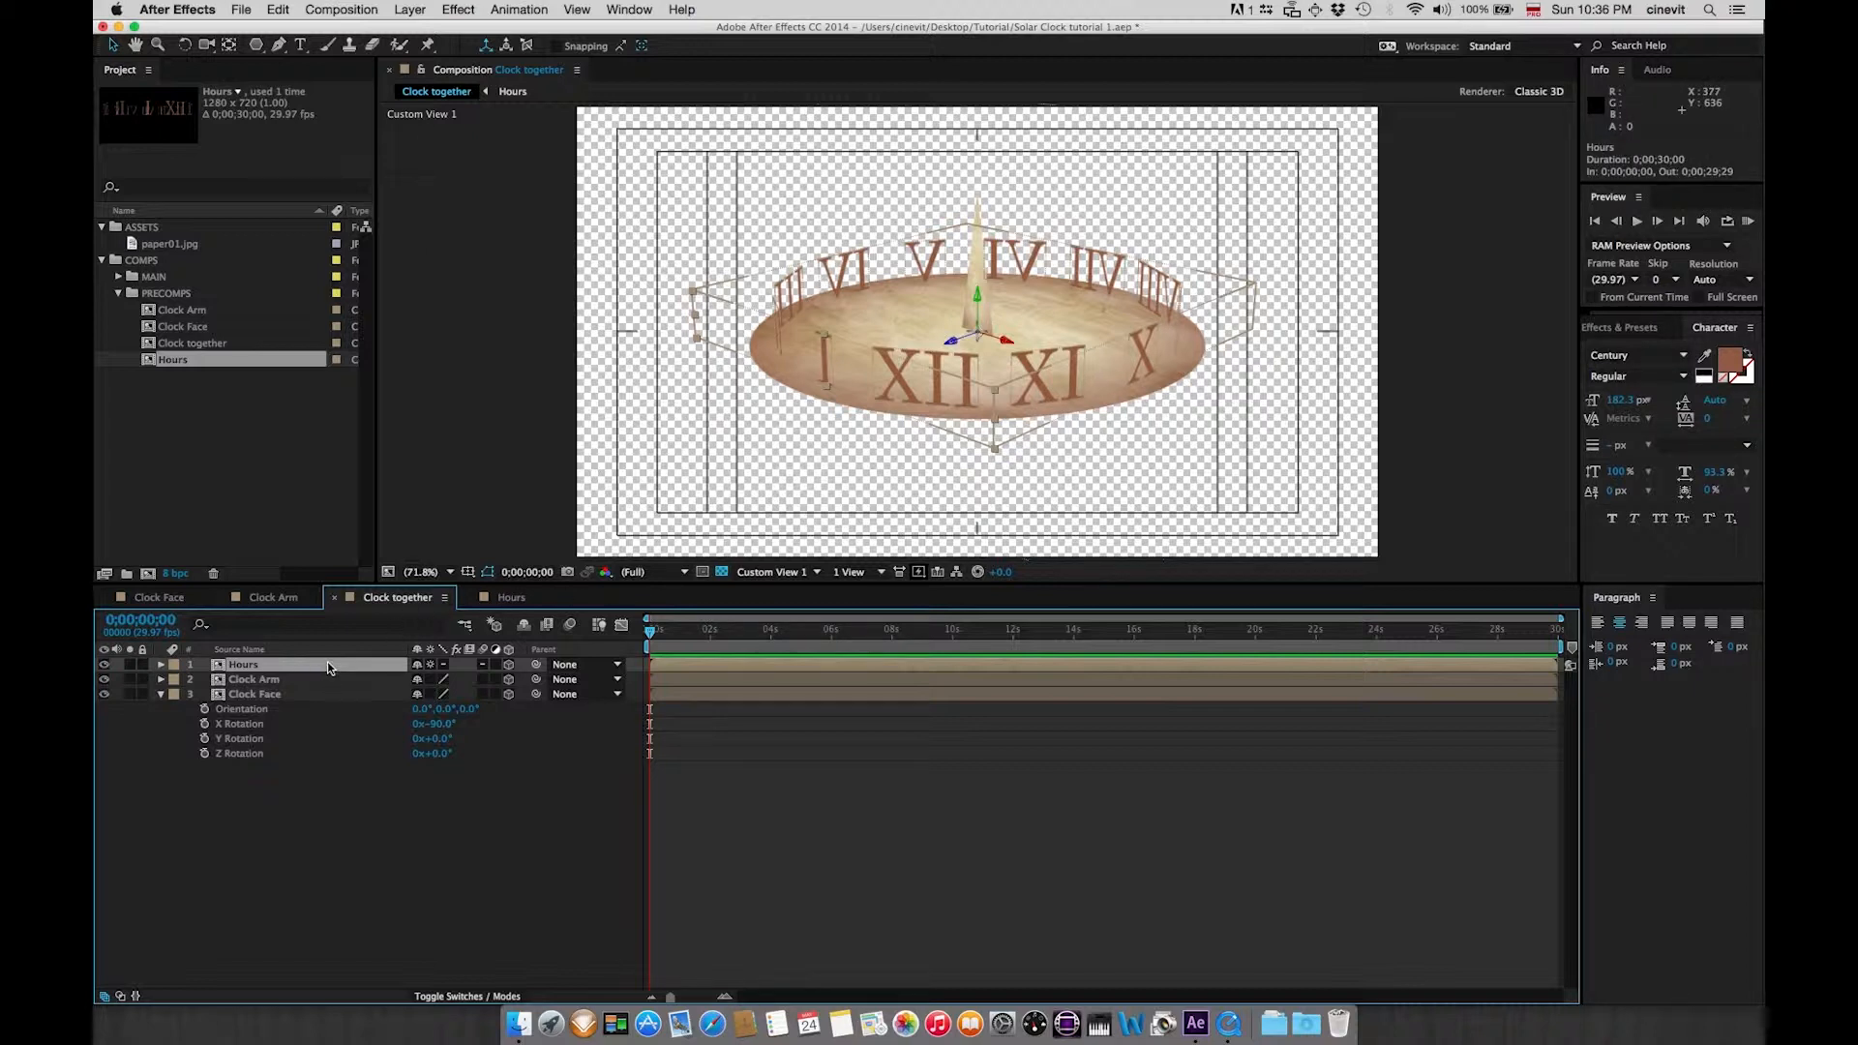
key("r")
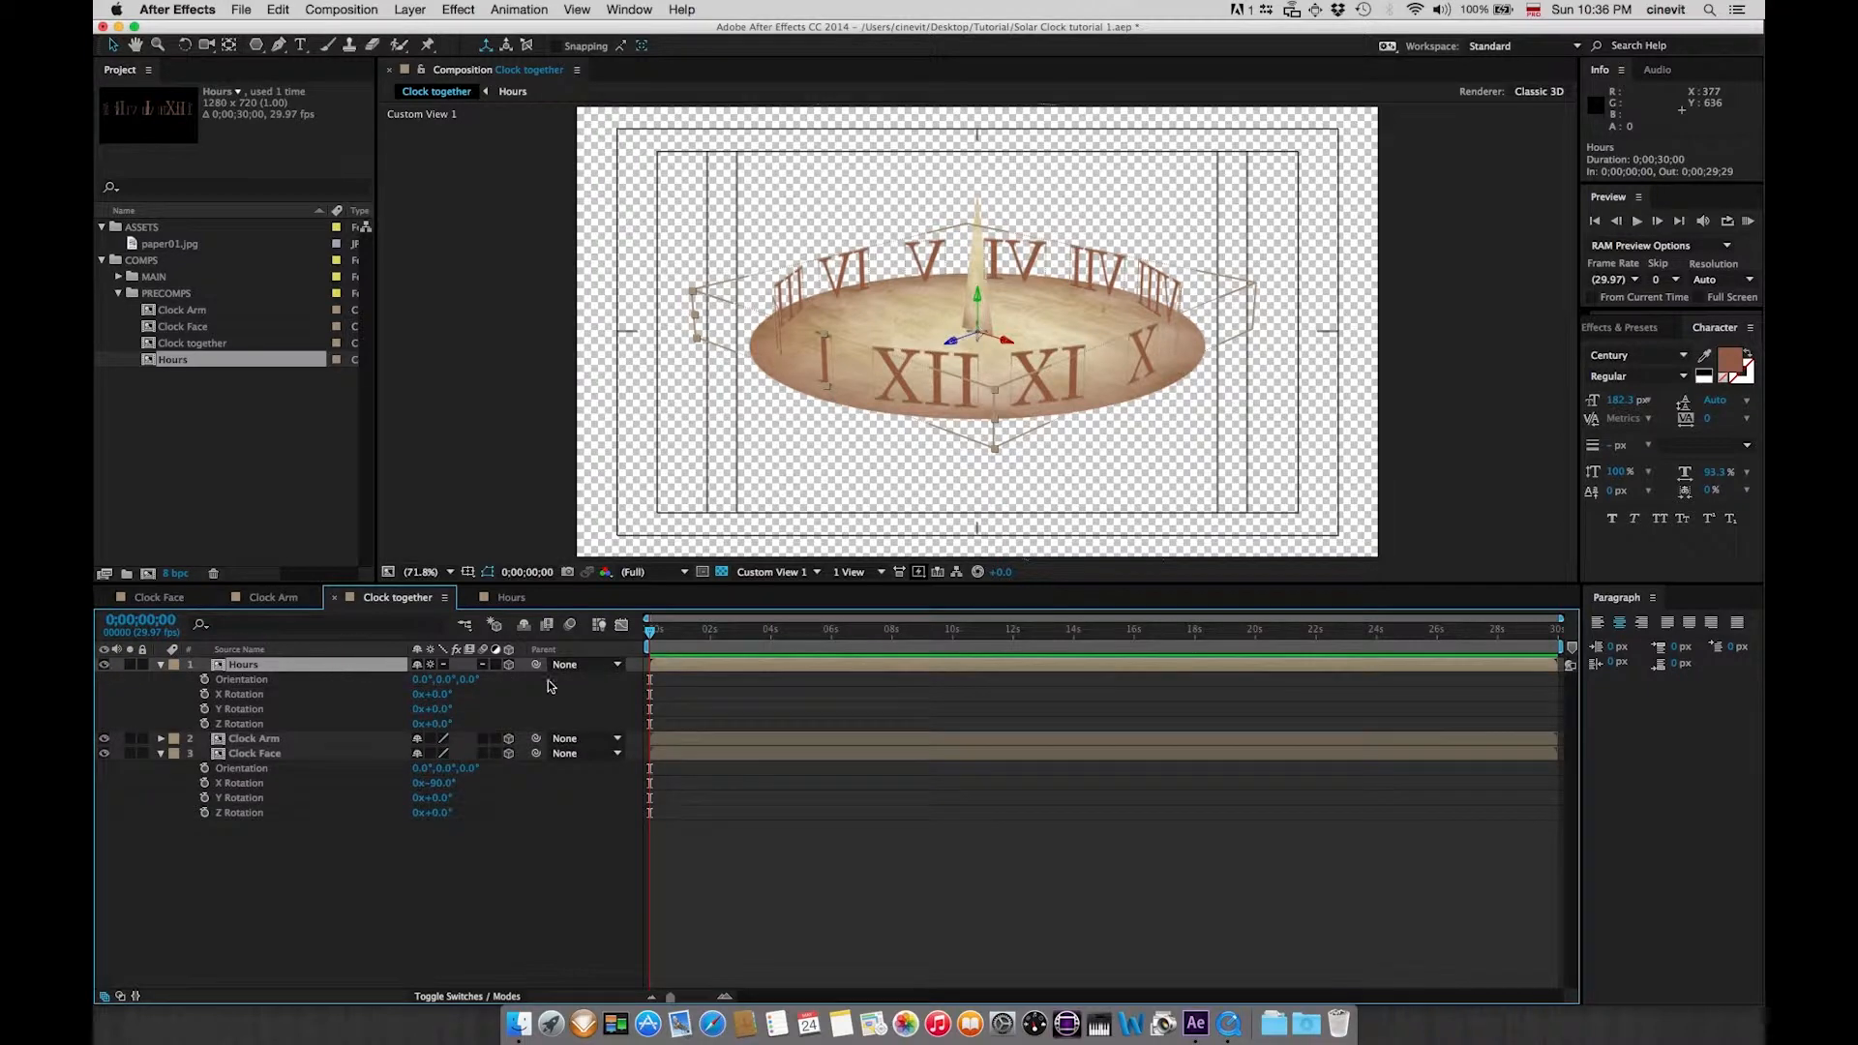
left_click_drag(440, 716, 499, 711)
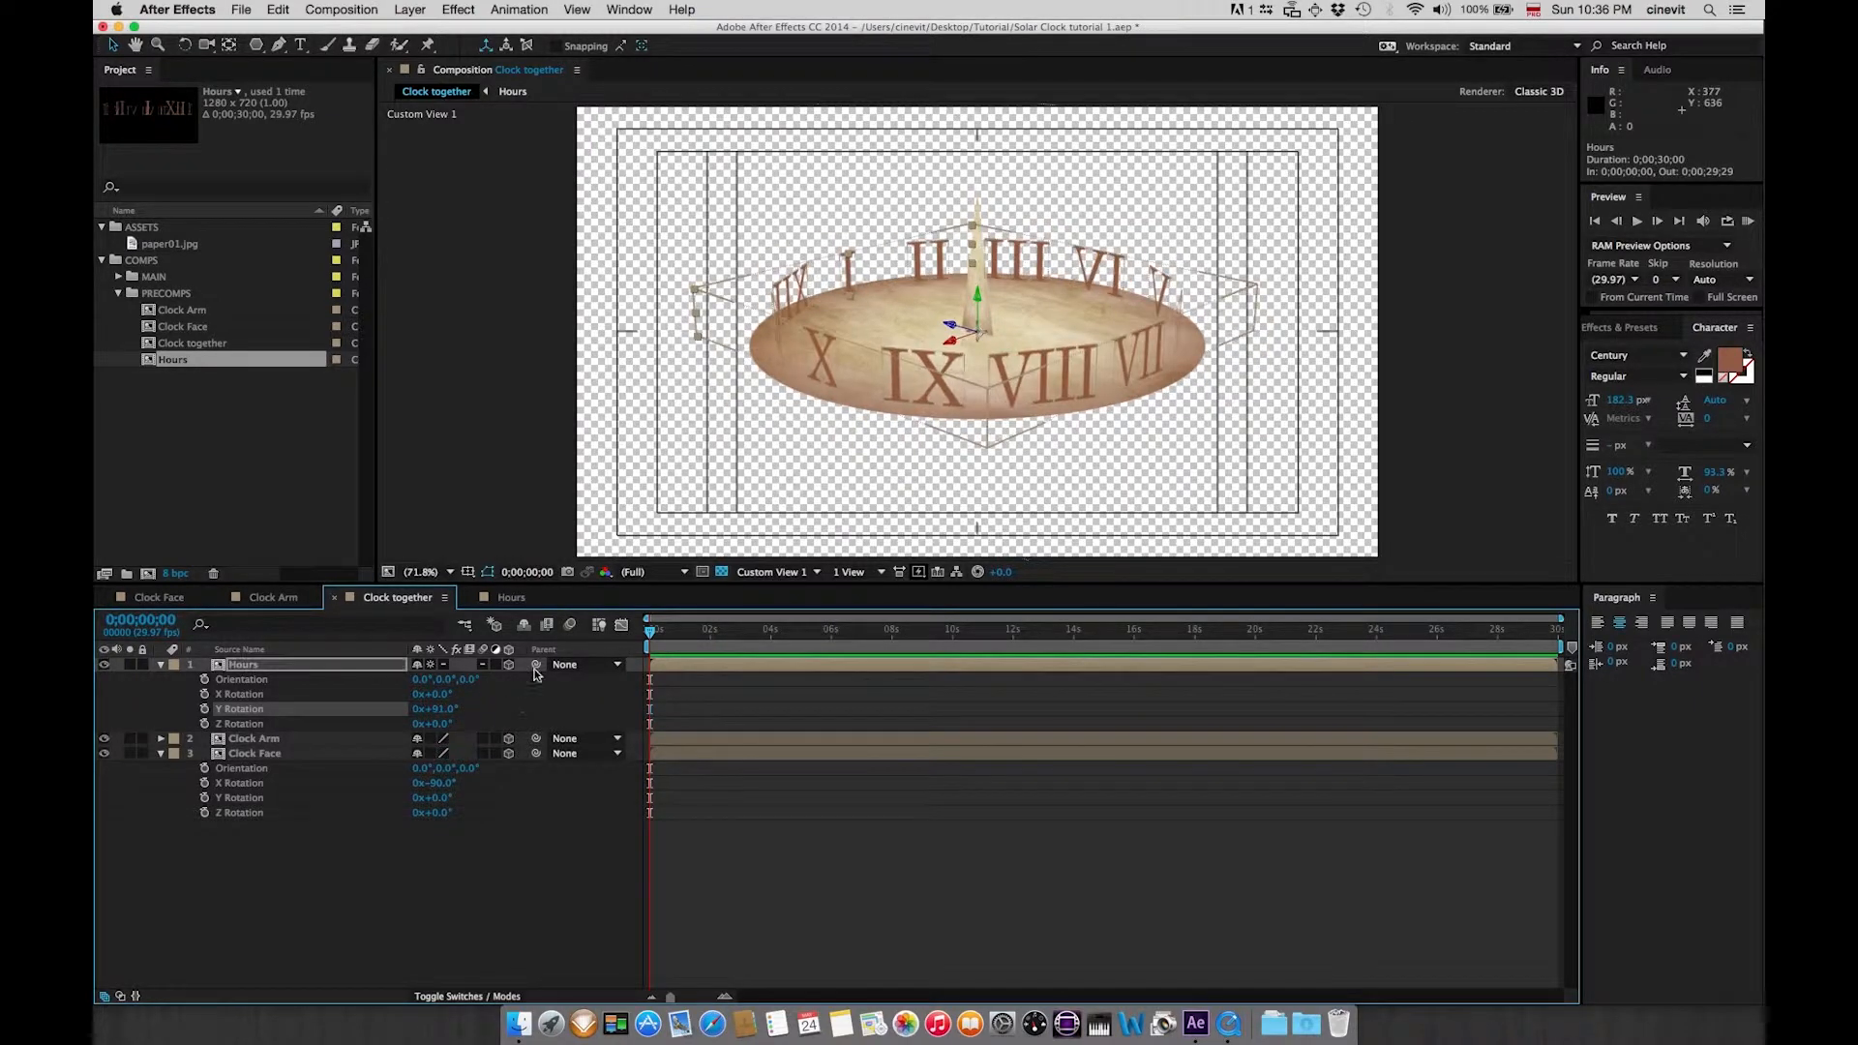
key("super+z")
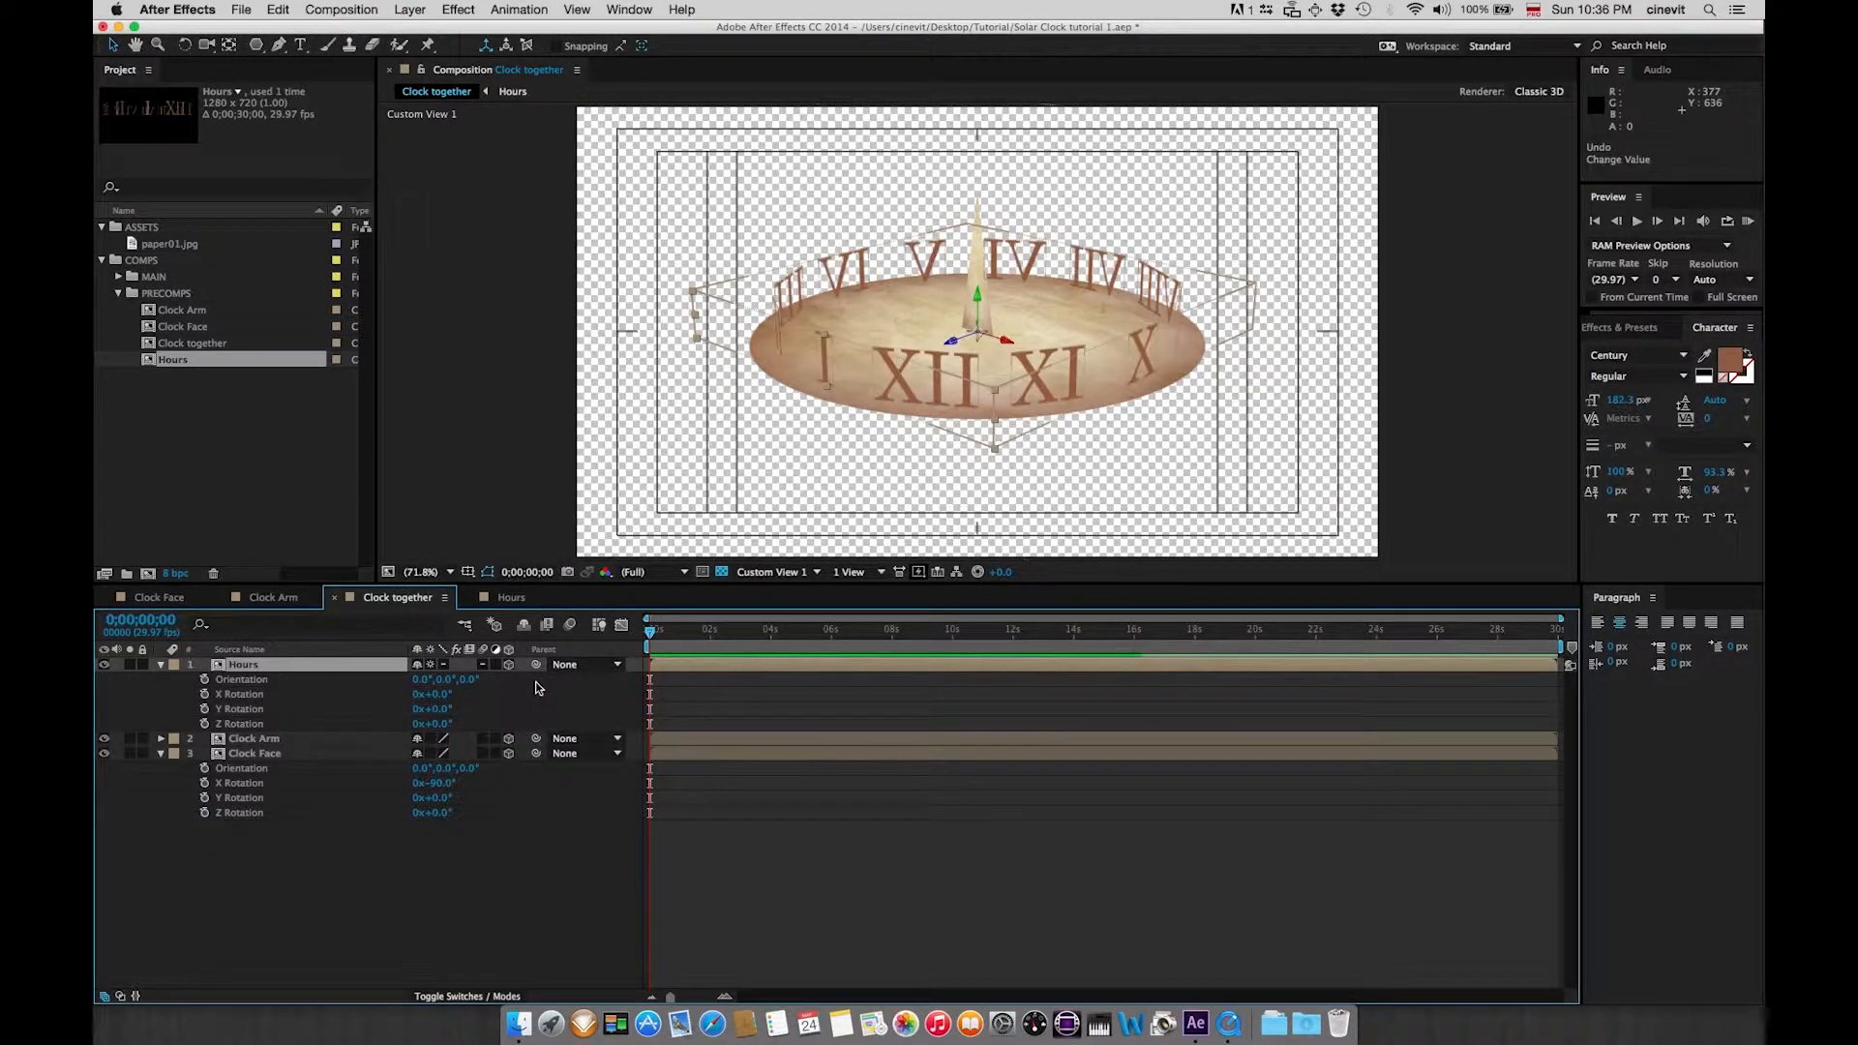
- Switch to QuickTime Player and scrub through solar clock 01.mov to examine the finished clock, its shadows and the surrounding month names
key("super+Tab")
left_click(1028, 544)
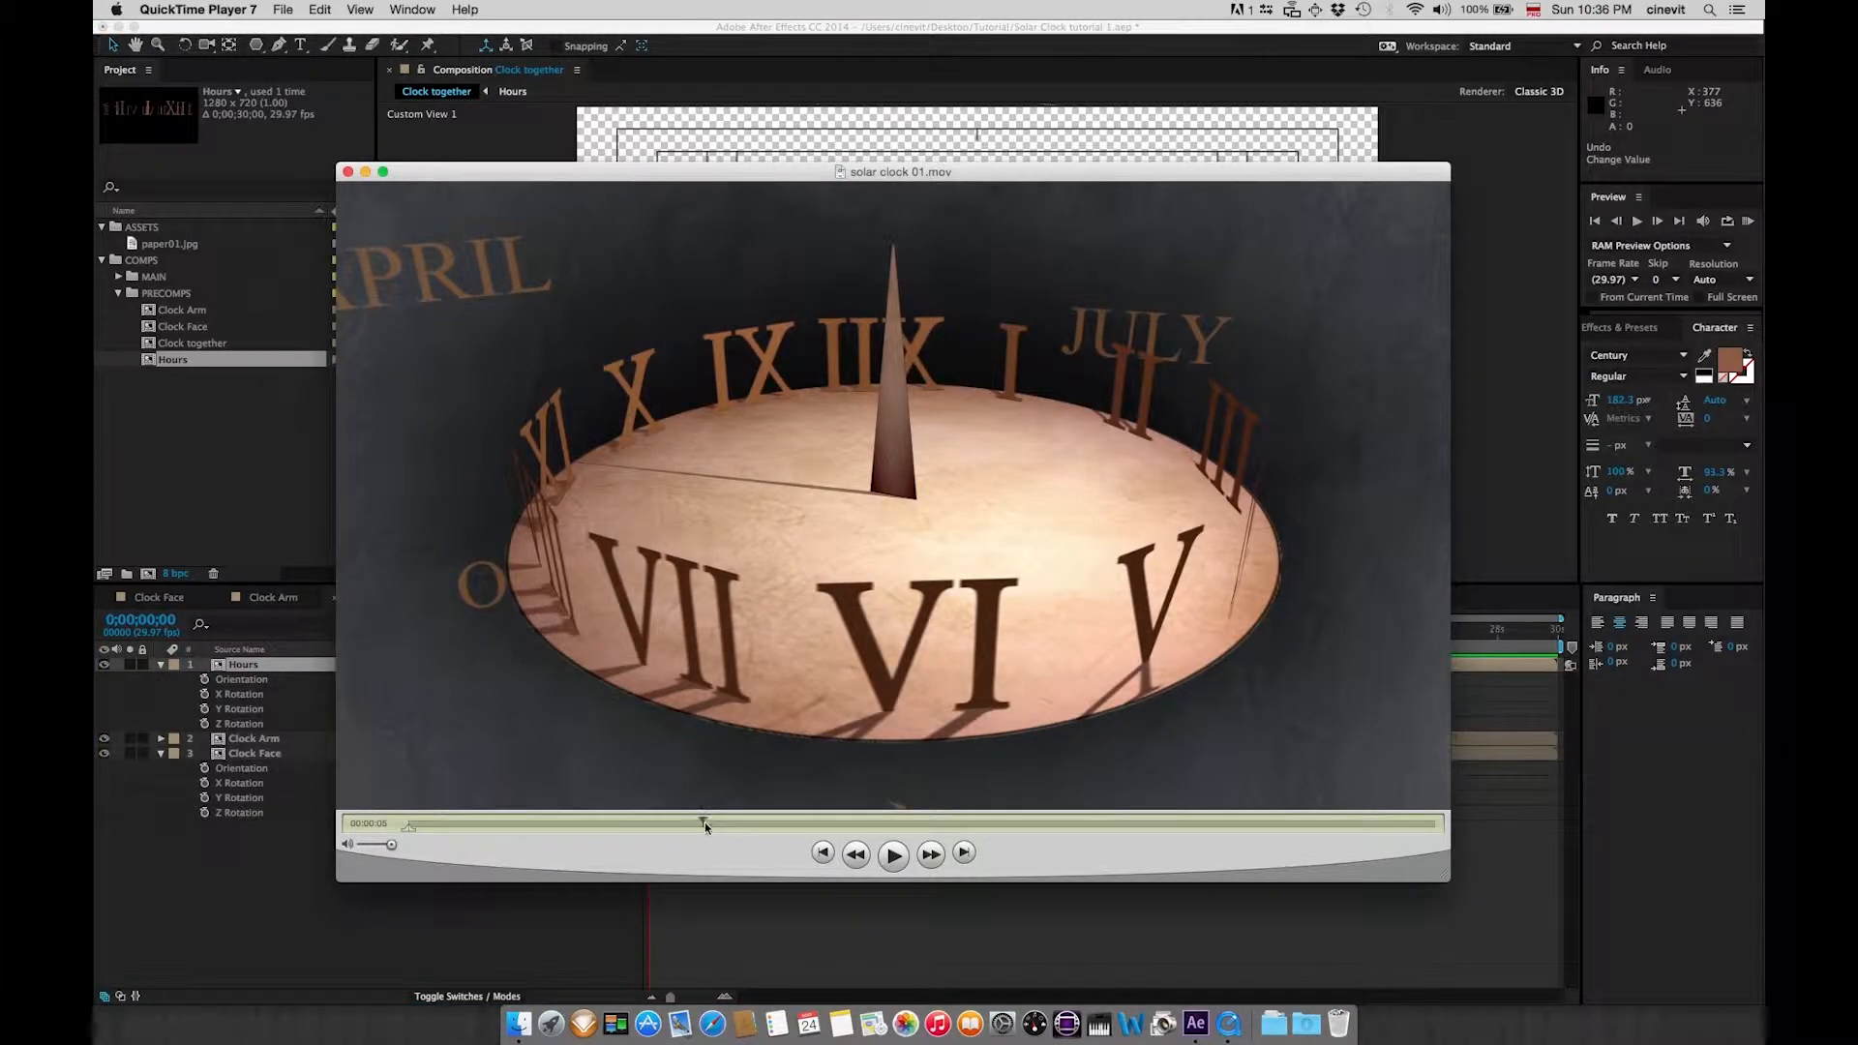
mouse_move(704, 822)
left_mouse_down()
mouse_move(664, 825)
mouse_move(788, 826)
mouse_move(724, 828)
left_mouse_up()
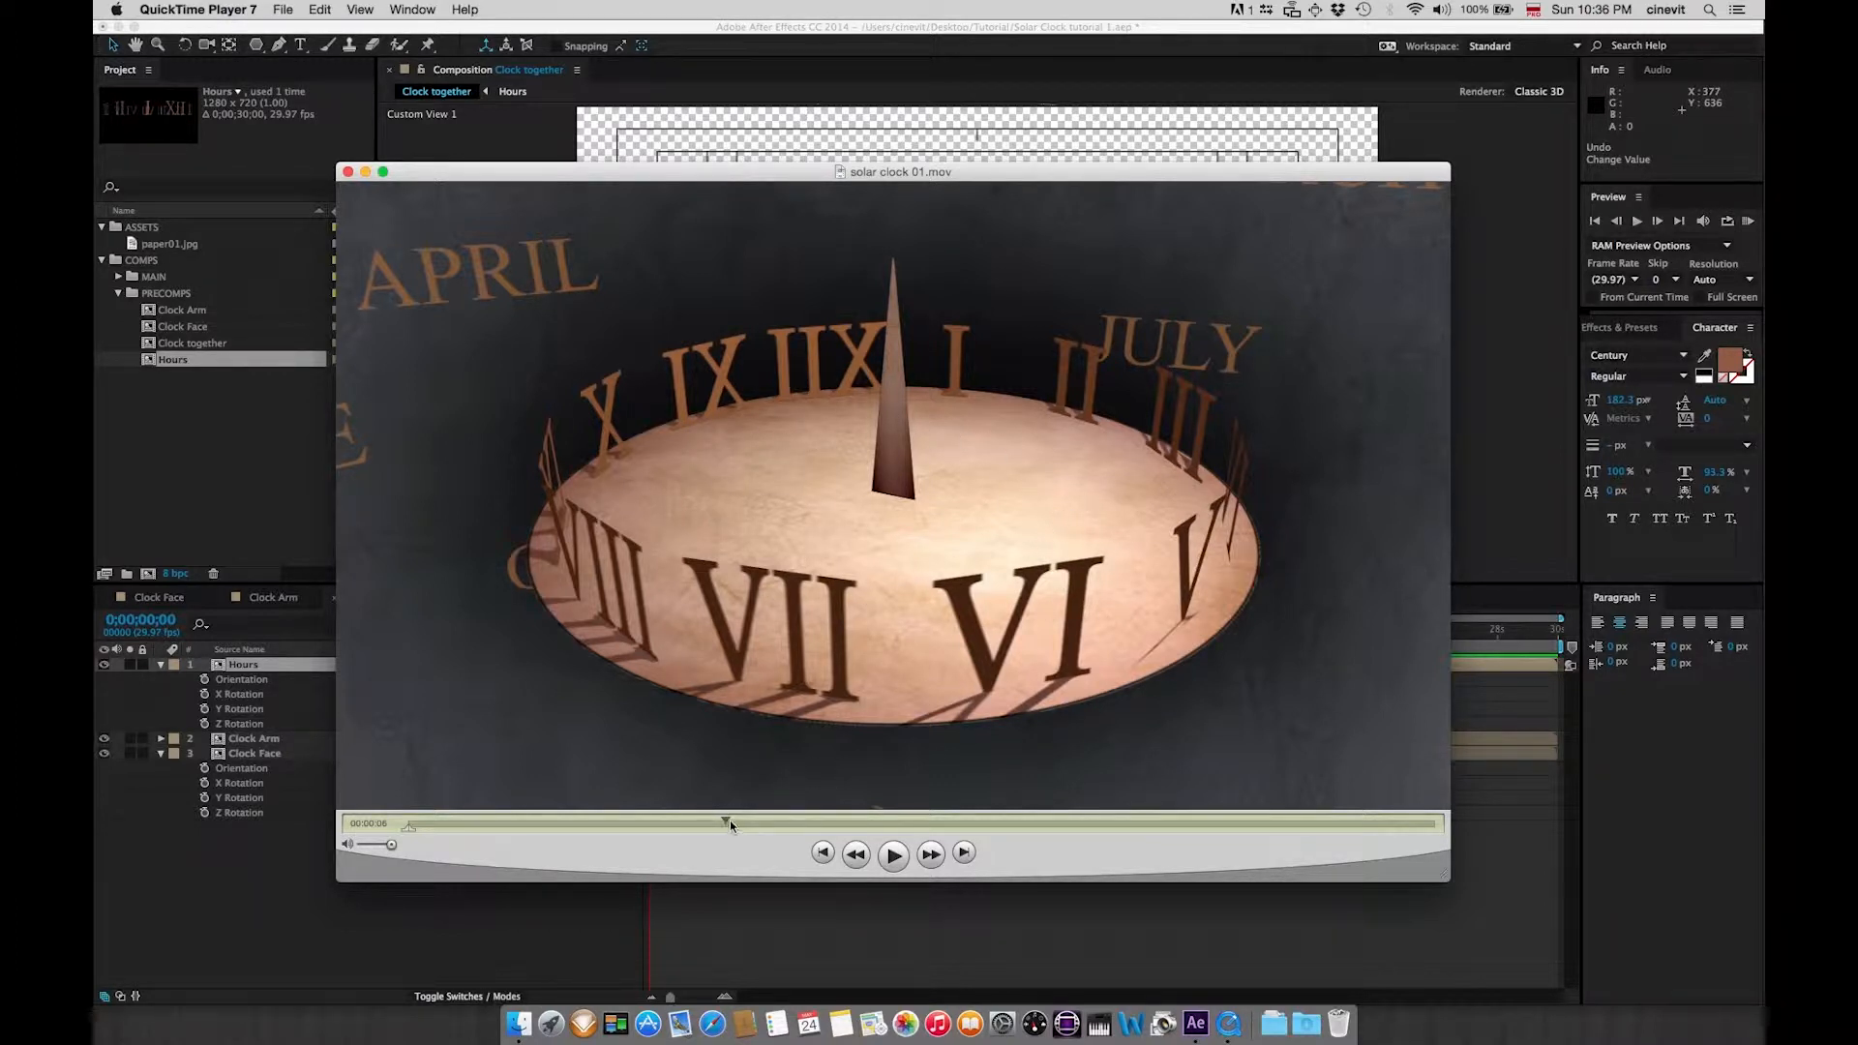
left_click_drag(727, 823, 881, 785)
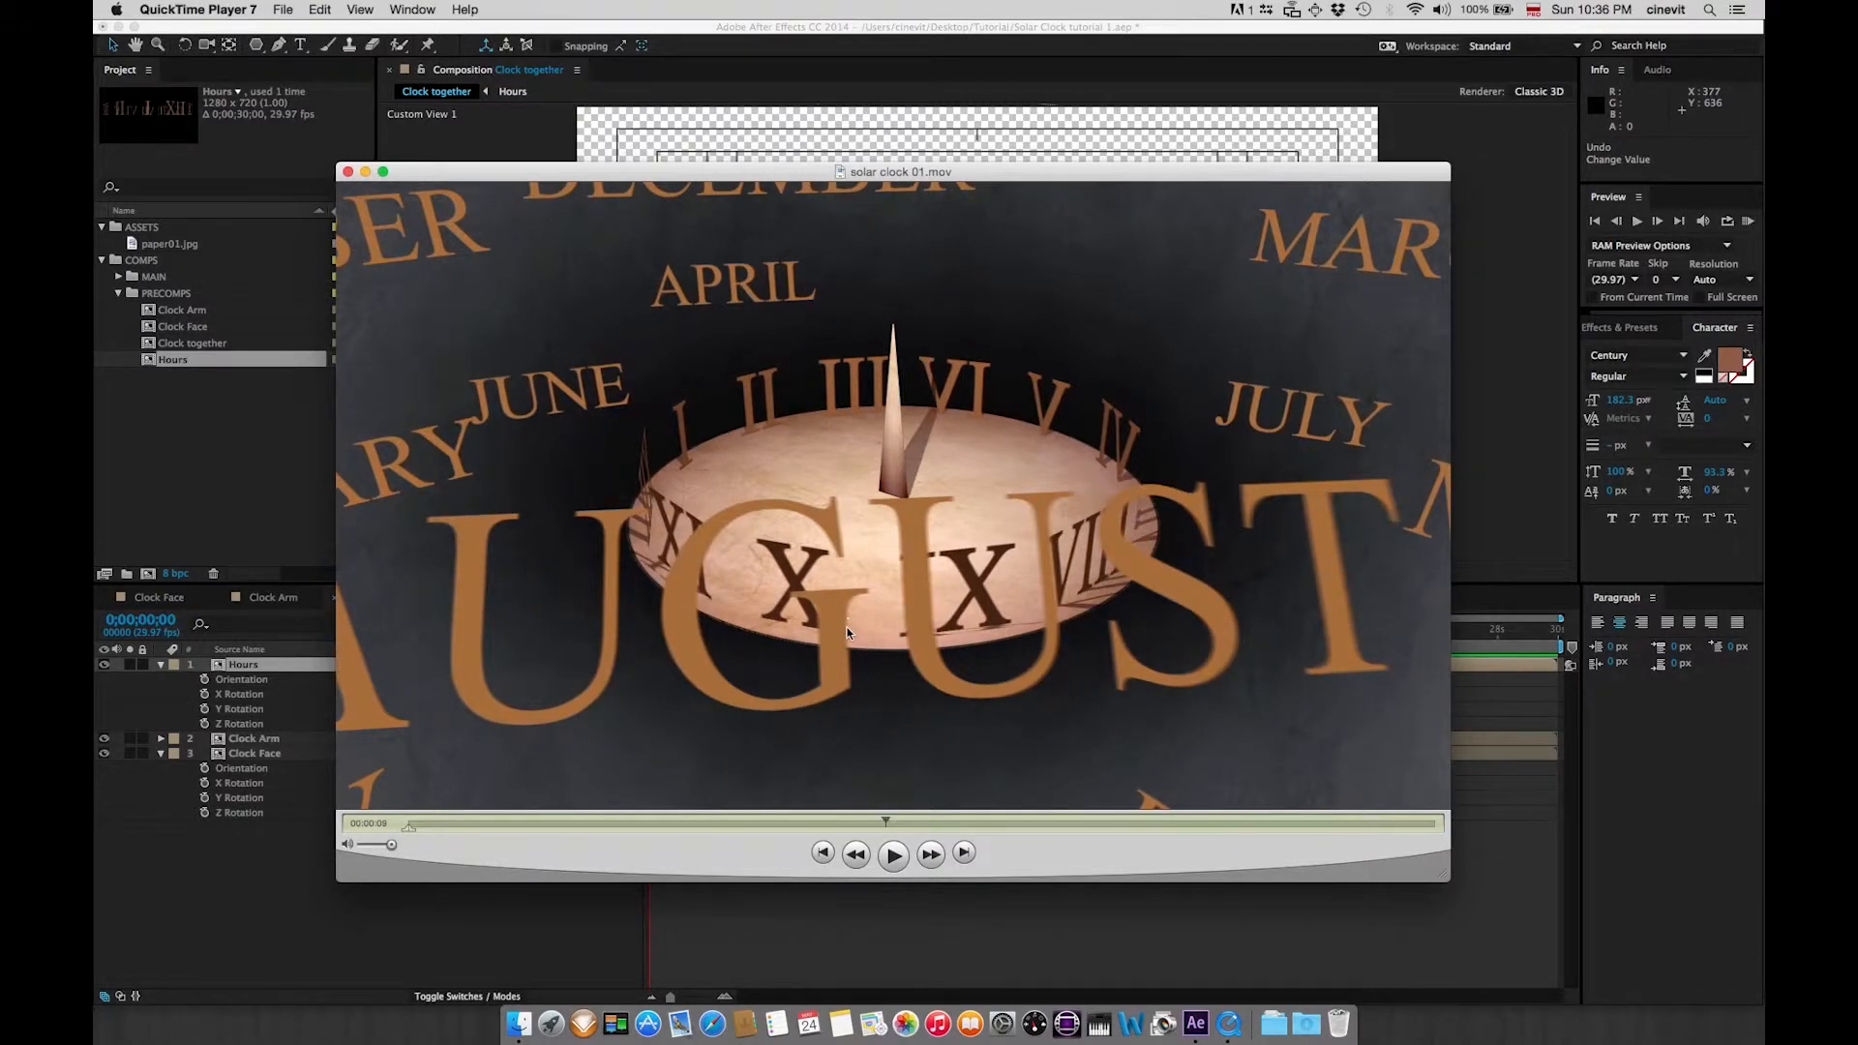